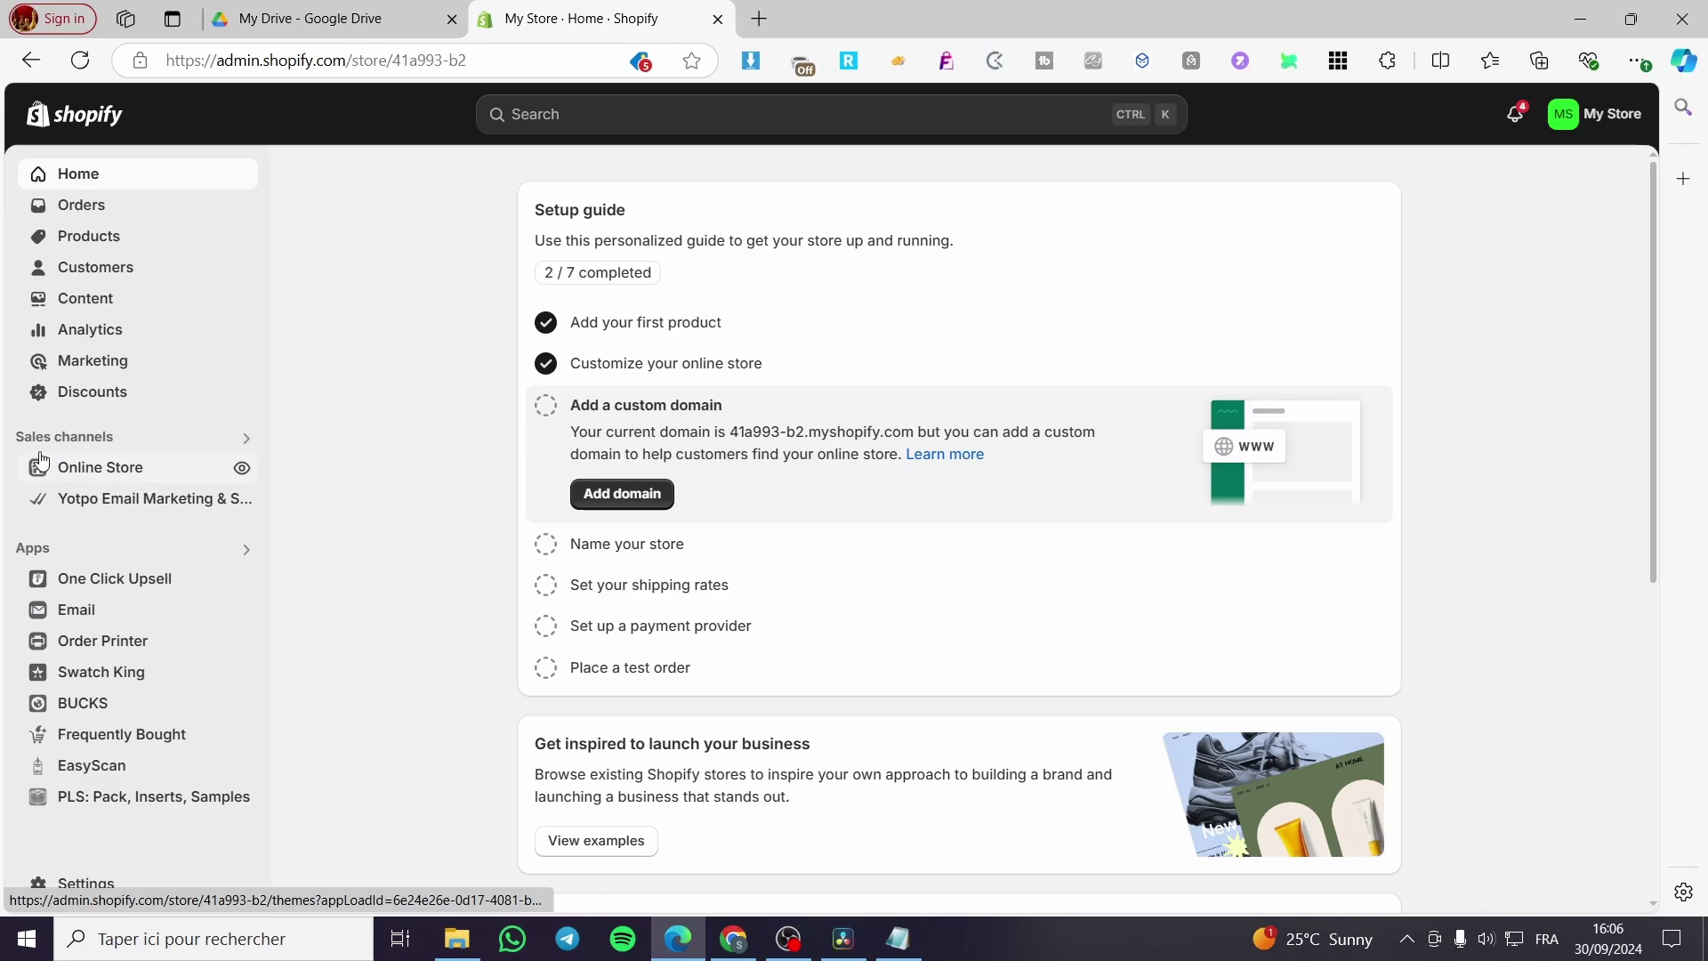
Step: Open the Shopify Theme Store from the Online Store's themes page
{"action": "left_click", "coordinate": [90, 473]}
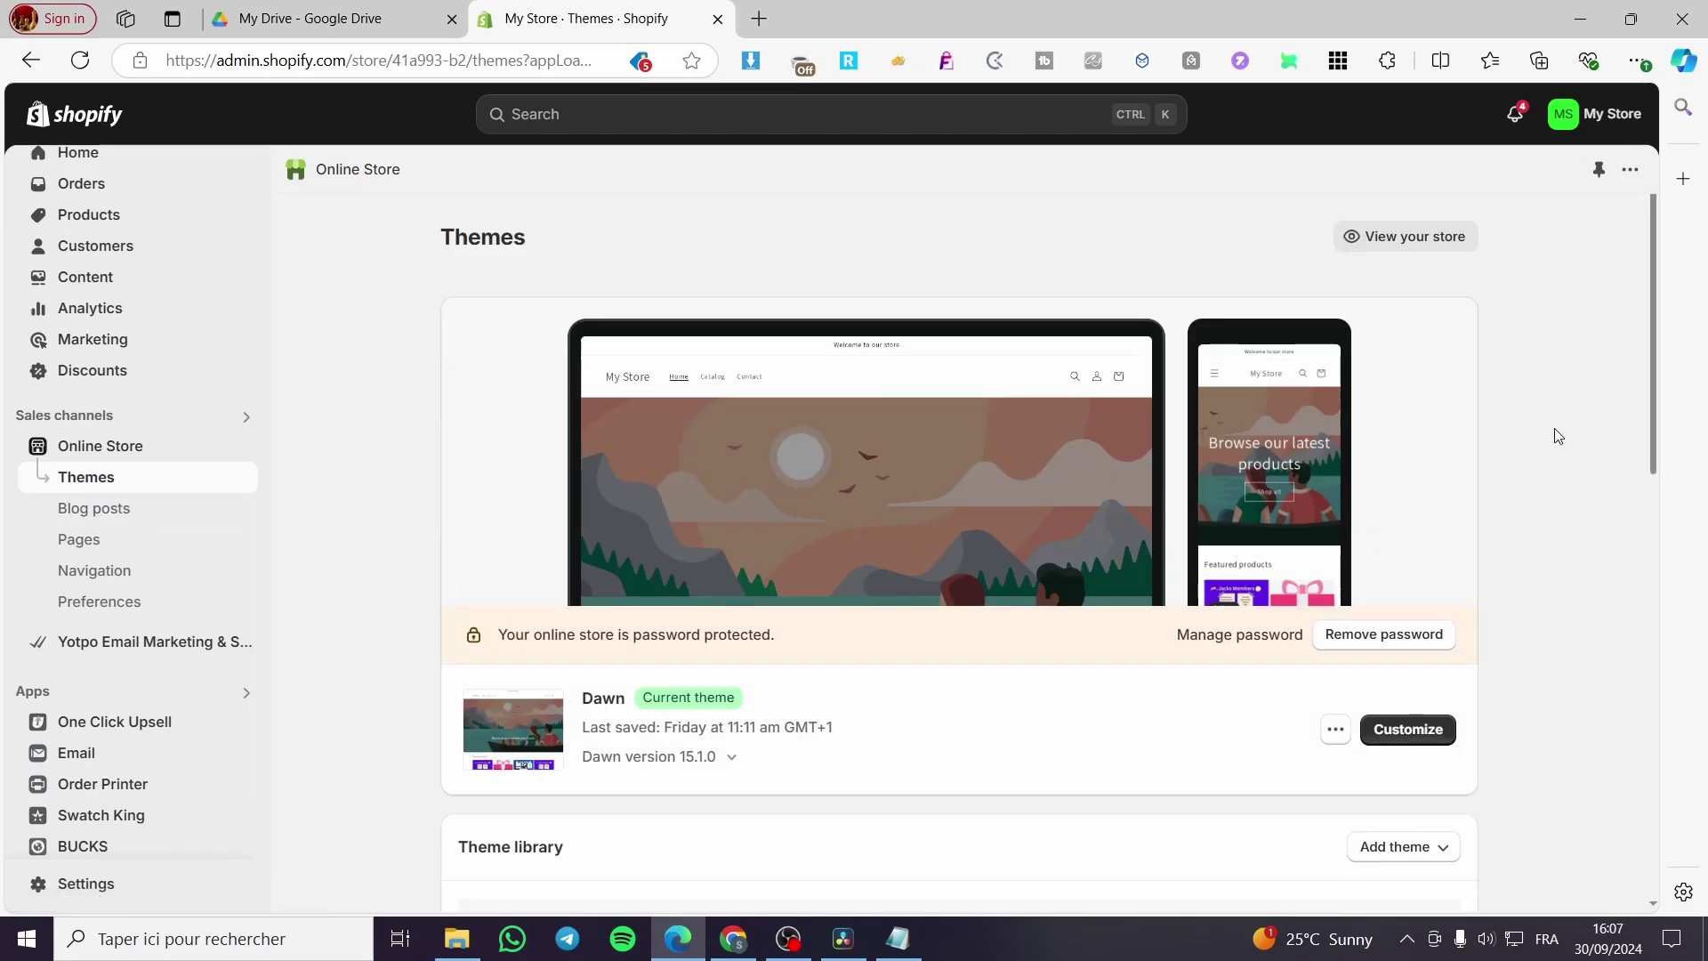
{"action": "scroll", "coordinate": [1512, 445], "scroll_direction": "down", "scroll_amount": 3}
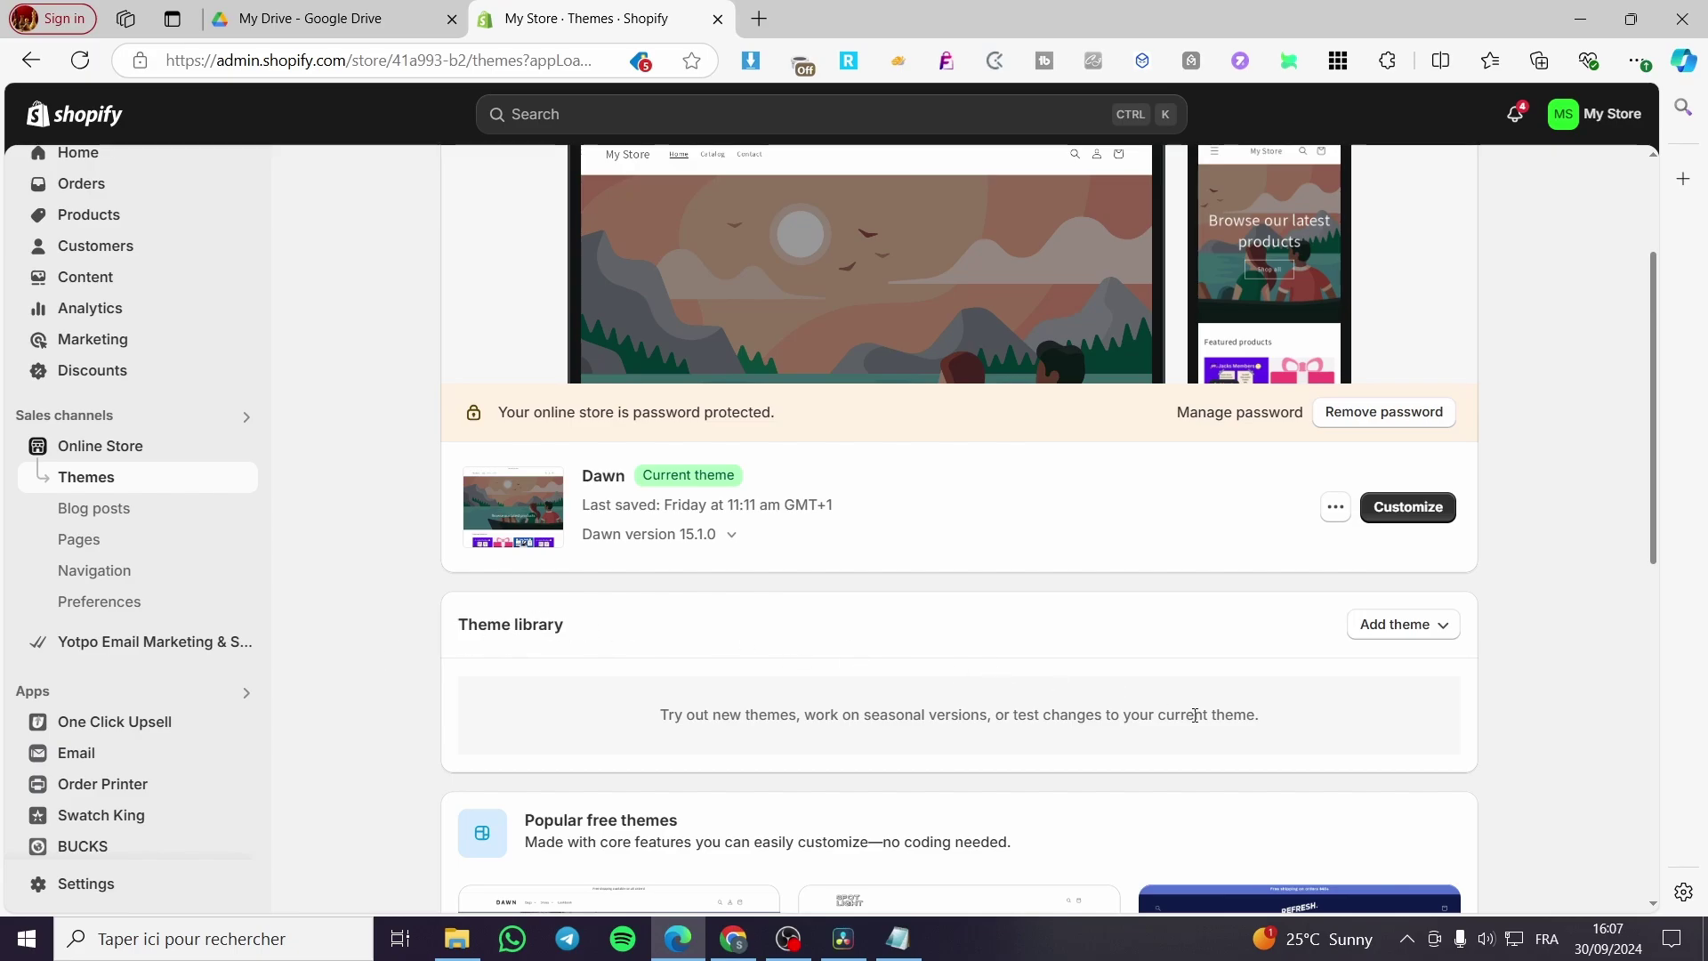
{"action": "scroll", "coordinate": [1195, 715], "scroll_direction": "down", "scroll_amount": 4}
{"action": "scroll", "coordinate": [692, 517], "scroll_direction": "down", "scroll_amount": 1}
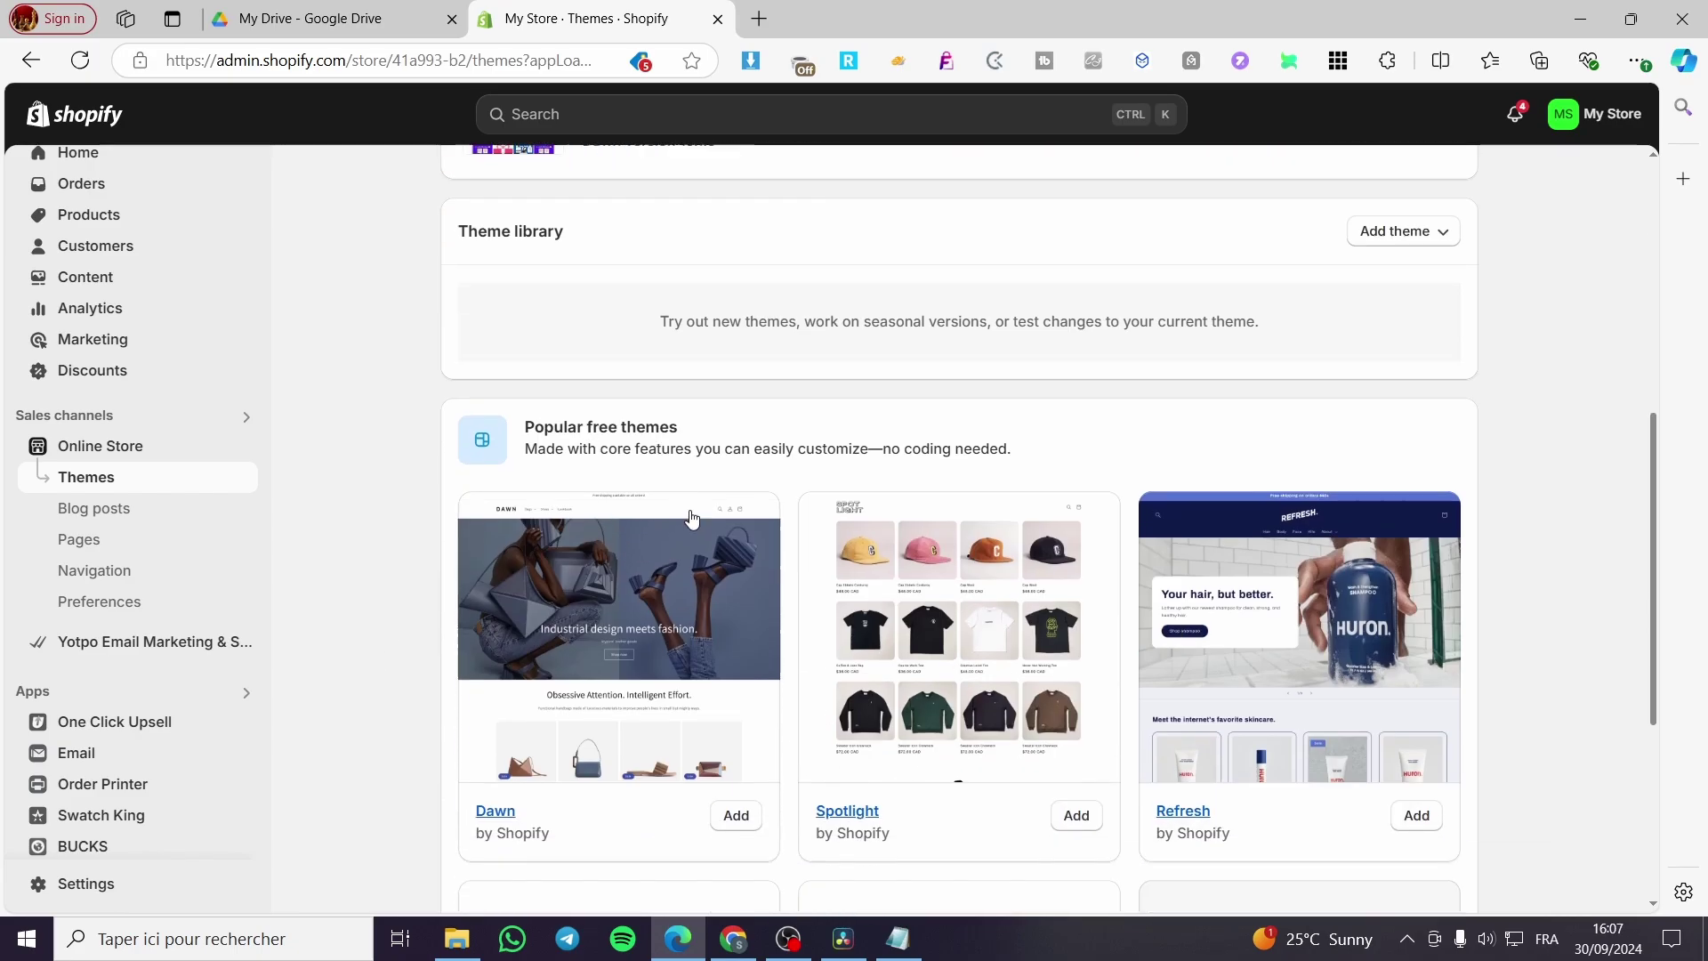
{"action": "scroll", "coordinate": [692, 517], "scroll_direction": "down", "scroll_amount": 4}
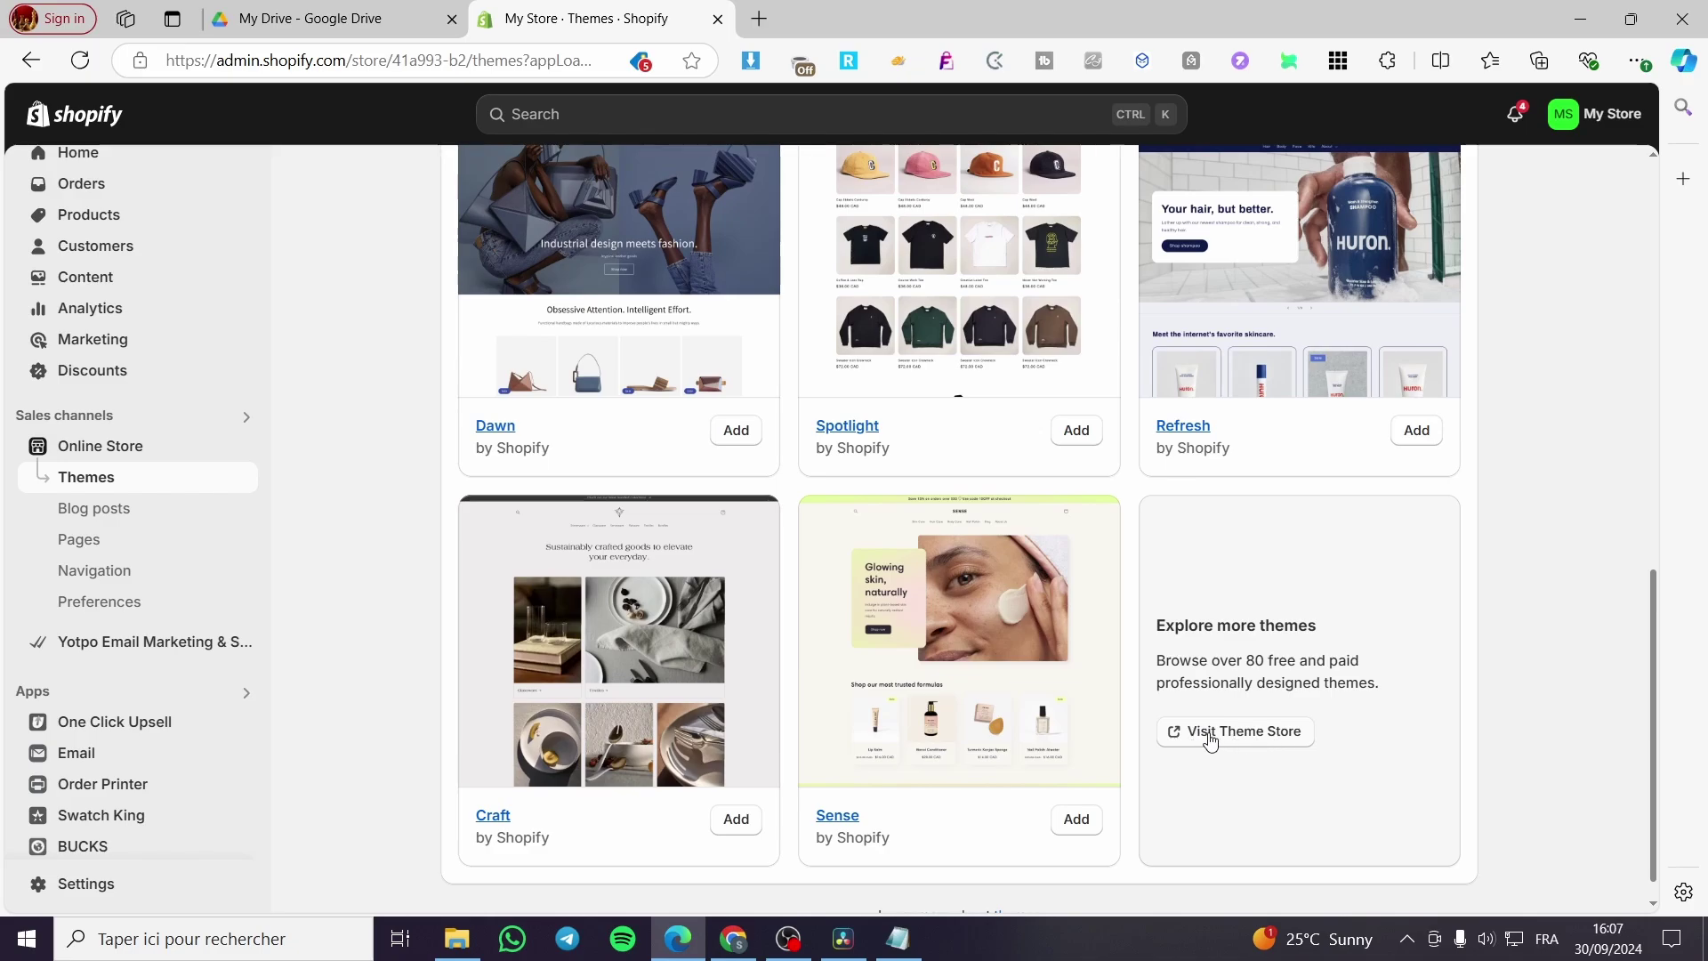
{"action": "left_click", "coordinate": [1253, 746]}
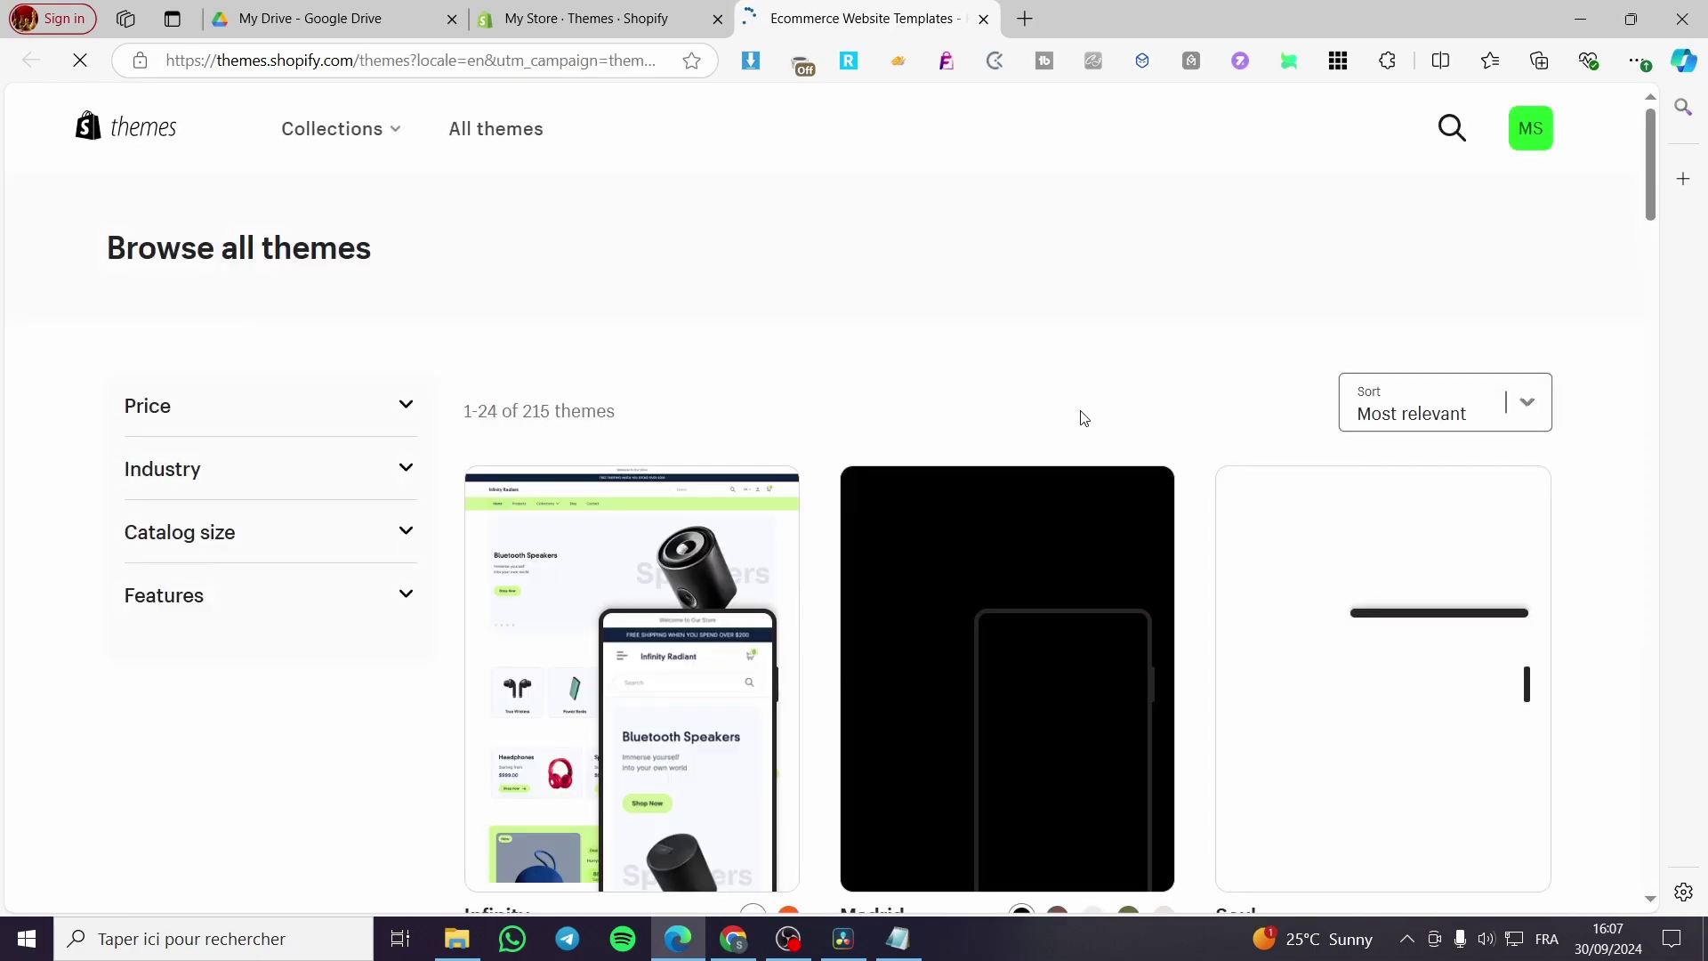
Step: Look through the Theme Store catalogue, examining the available themes, their prices and ratings
{"action": "scroll", "coordinate": [1078, 412], "scroll_direction": "down", "scroll_amount": 3}
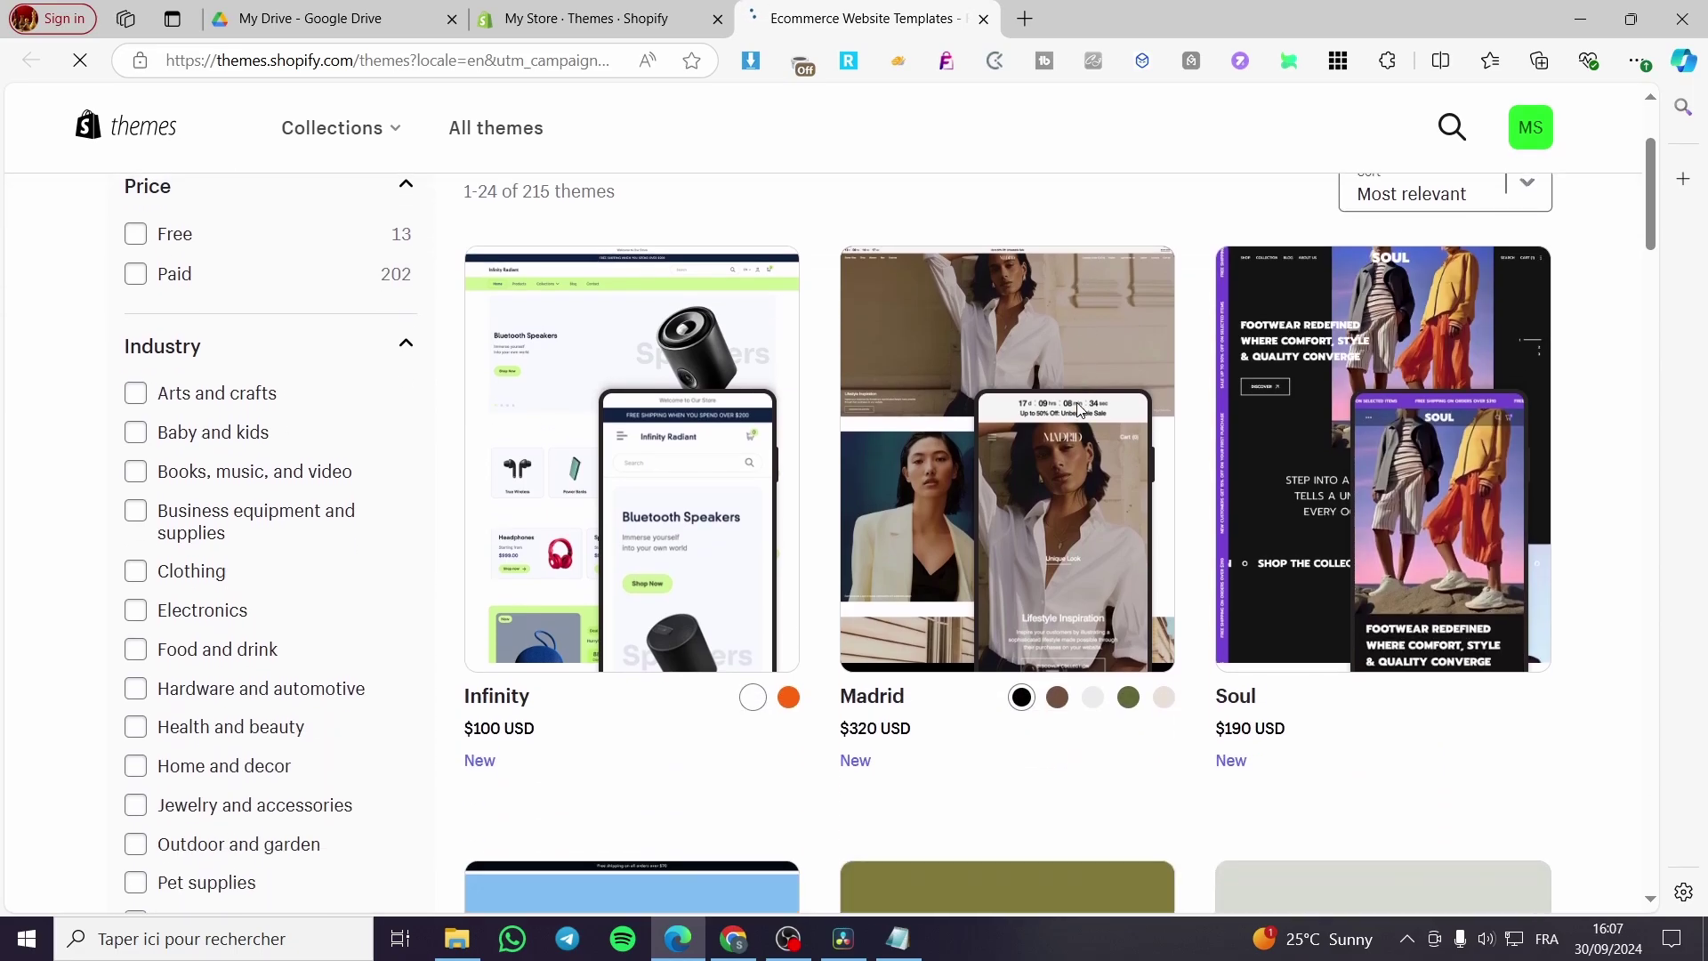
{"action": "scroll", "coordinate": [1506, 603], "scroll_direction": "down", "scroll_amount": 2}
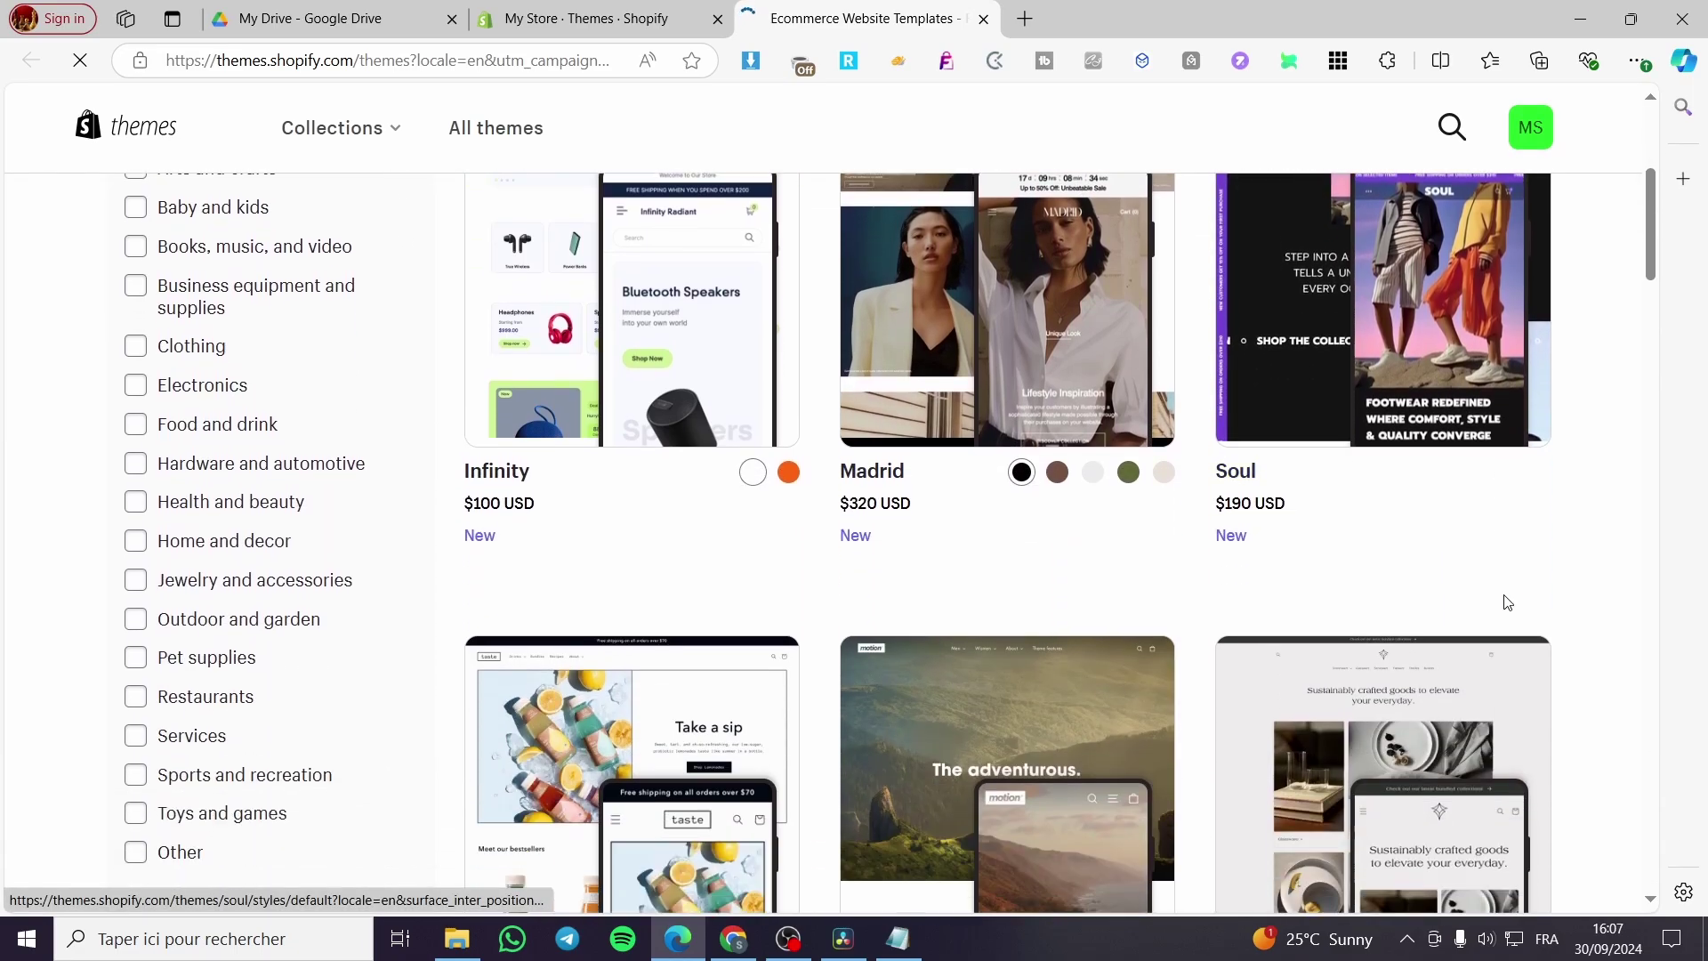
{"action": "scroll", "coordinate": [1503, 599], "scroll_direction": "down", "scroll_amount": 2}
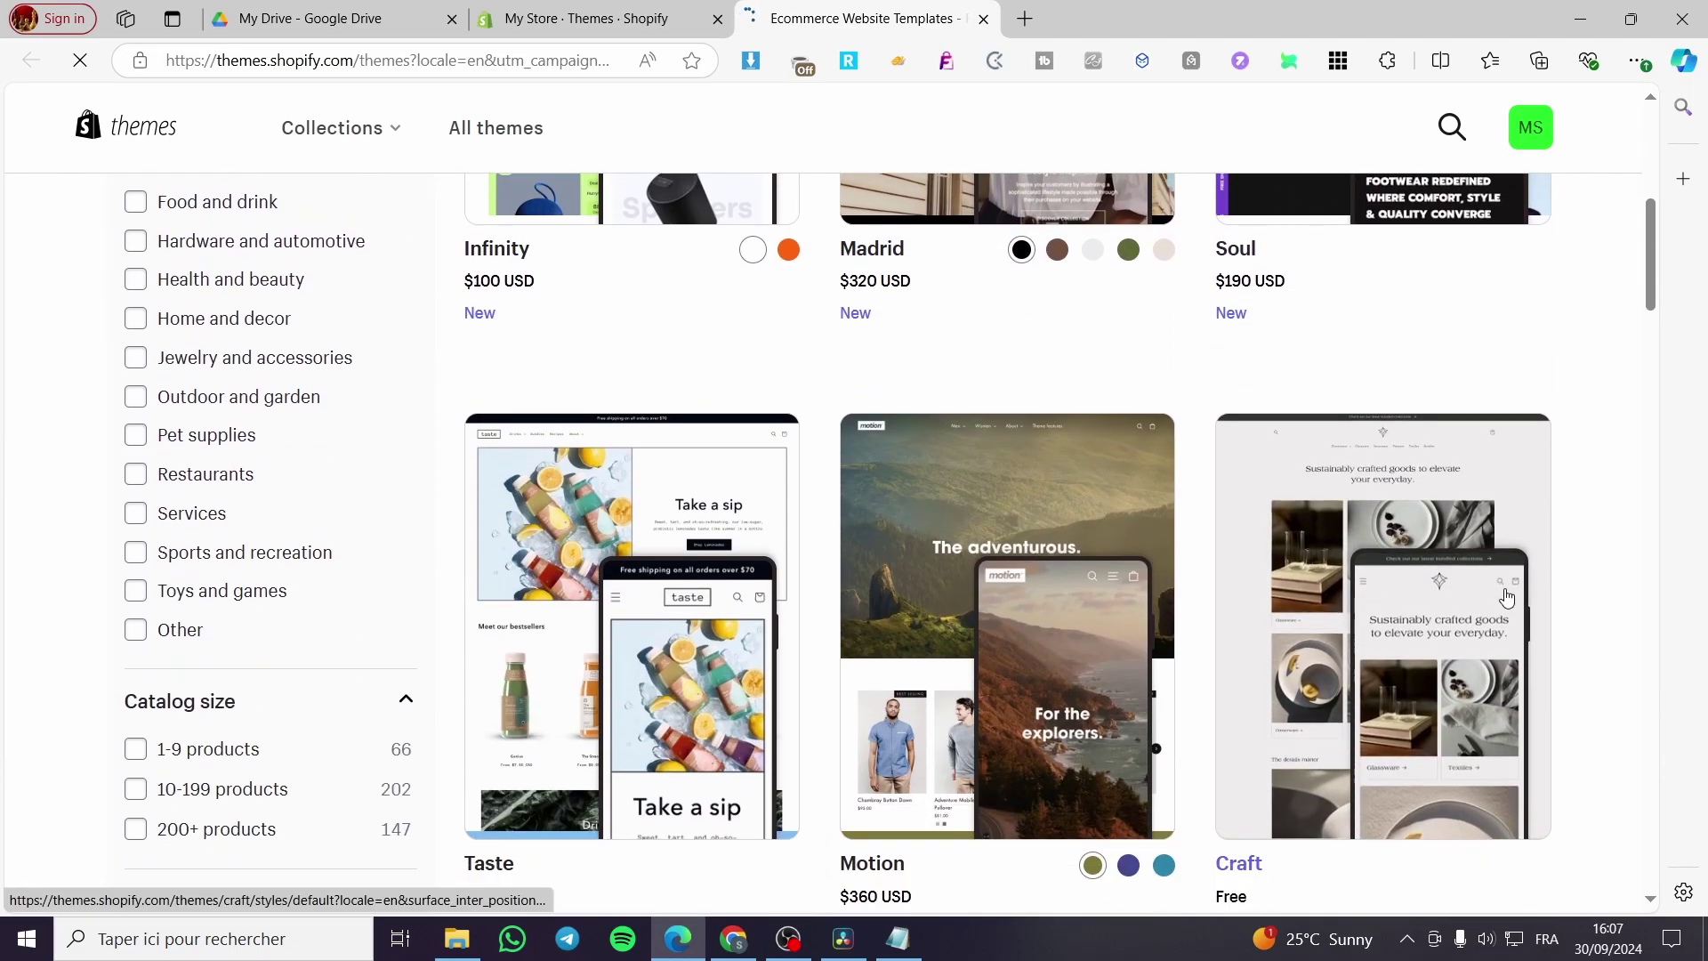
{"action": "scroll", "coordinate": [1620, 579], "scroll_direction": "down", "scroll_amount": 5}
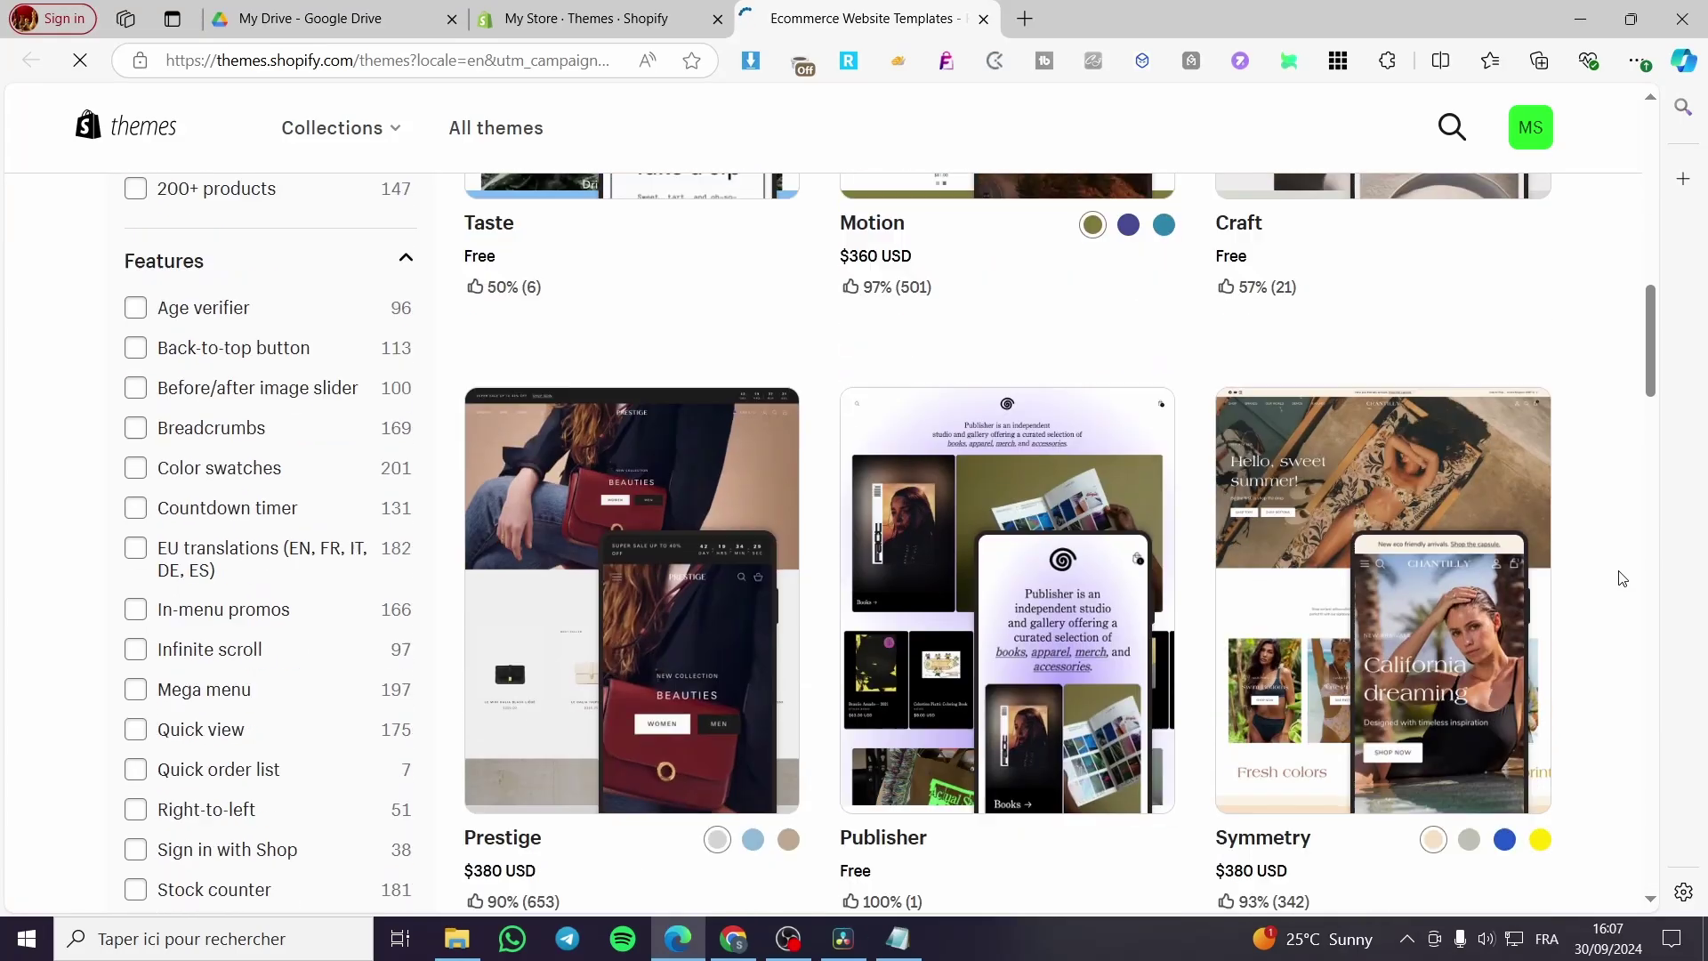
{"action": "scroll", "coordinate": [1620, 580], "scroll_direction": "down", "scroll_amount": 2}
{"action": "scroll", "coordinate": [1606, 573], "scroll_direction": "down", "scroll_amount": 5}
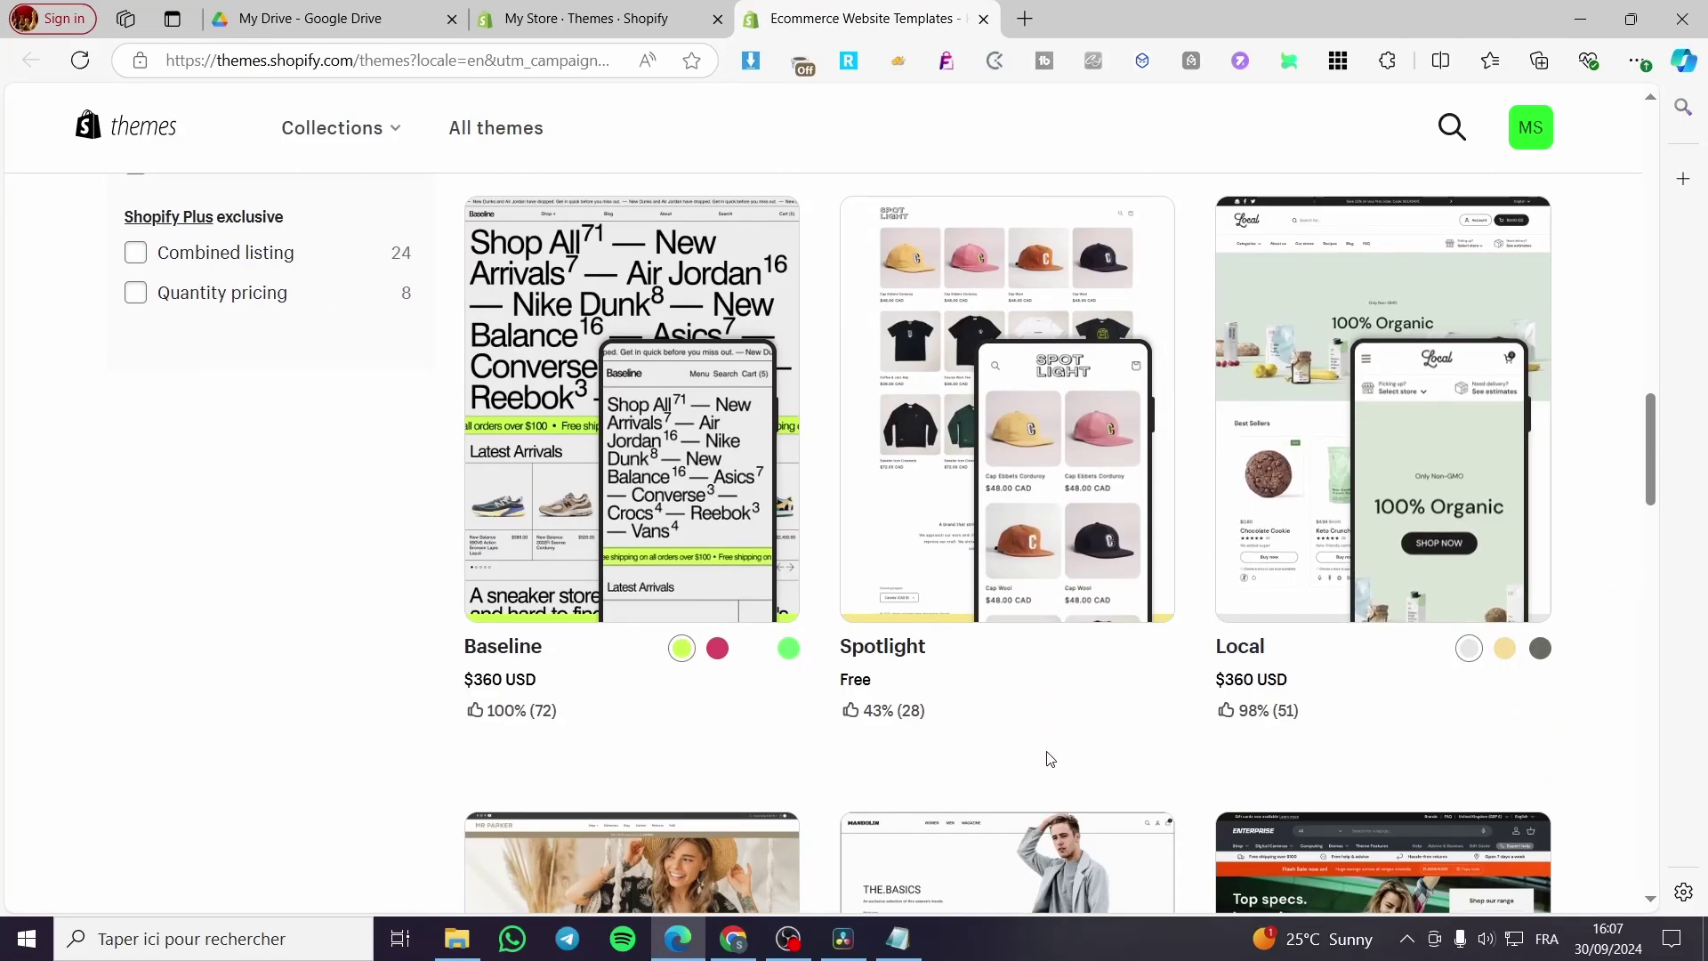
{"action": "scroll", "coordinate": [934, 742], "scroll_direction": "down", "scroll_amount": 5}
{"action": "scroll", "coordinate": [413, 755], "scroll_direction": "up", "scroll_amount": 15}
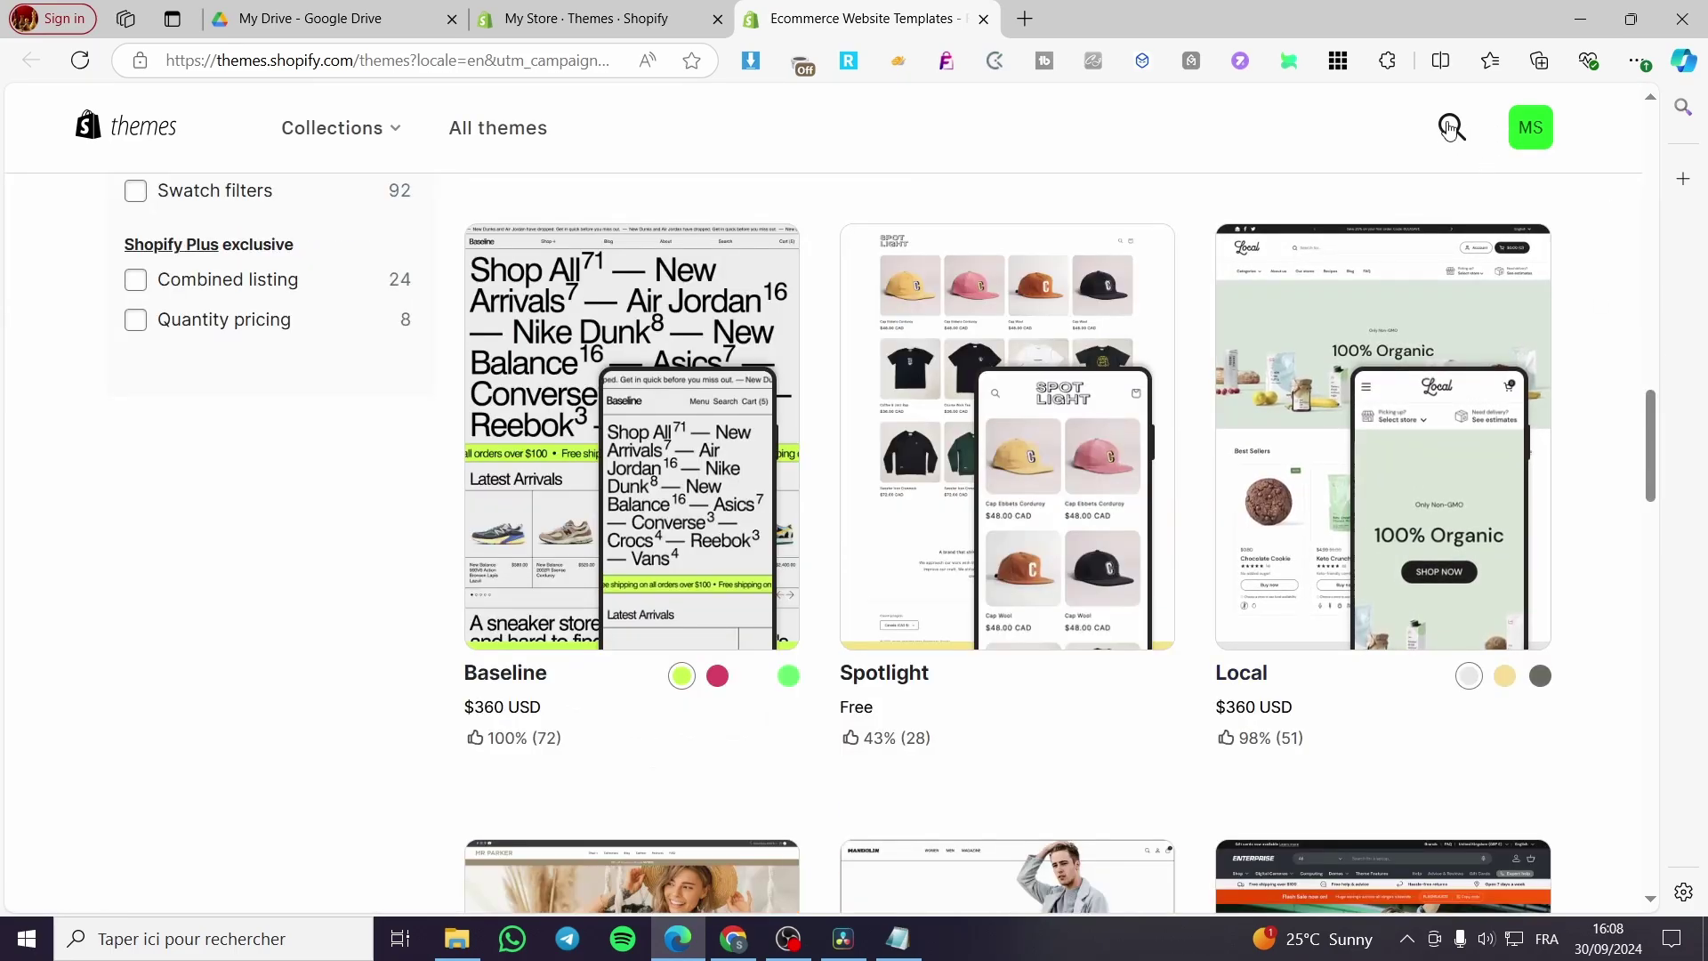
Step: Search the Theme Store for "Impulse" and open the Impulse theme's page
{"action": "left_click", "coordinate": [1452, 129]}
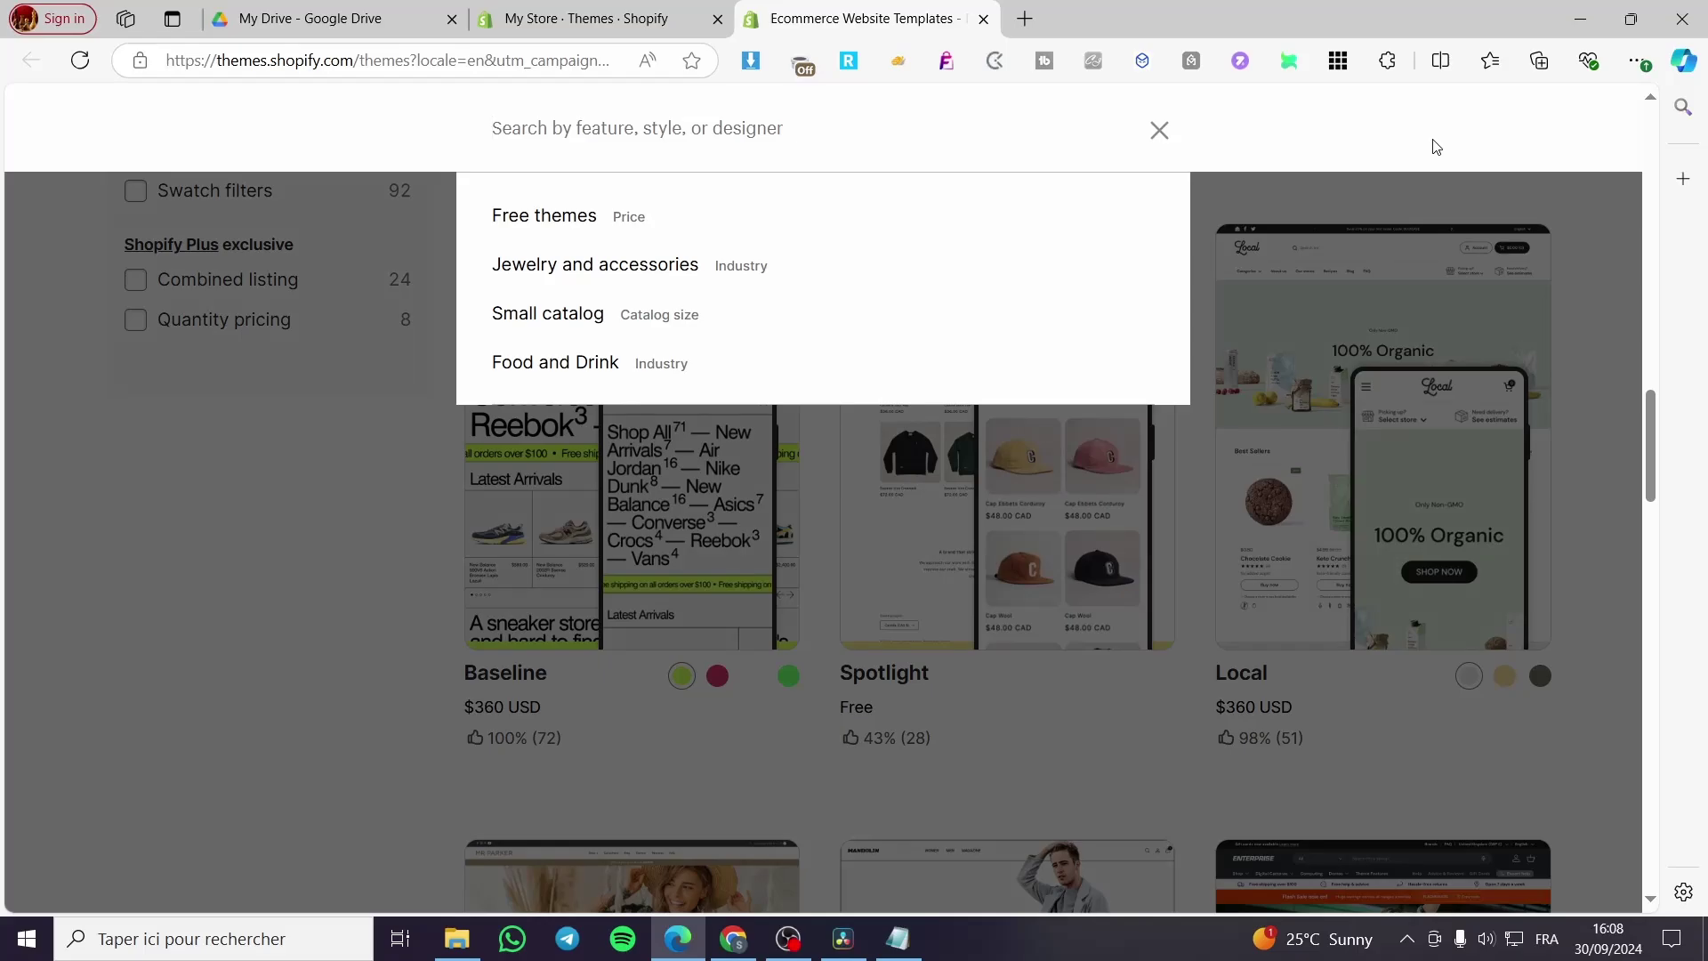
{"action": "key", "text": "Return"}
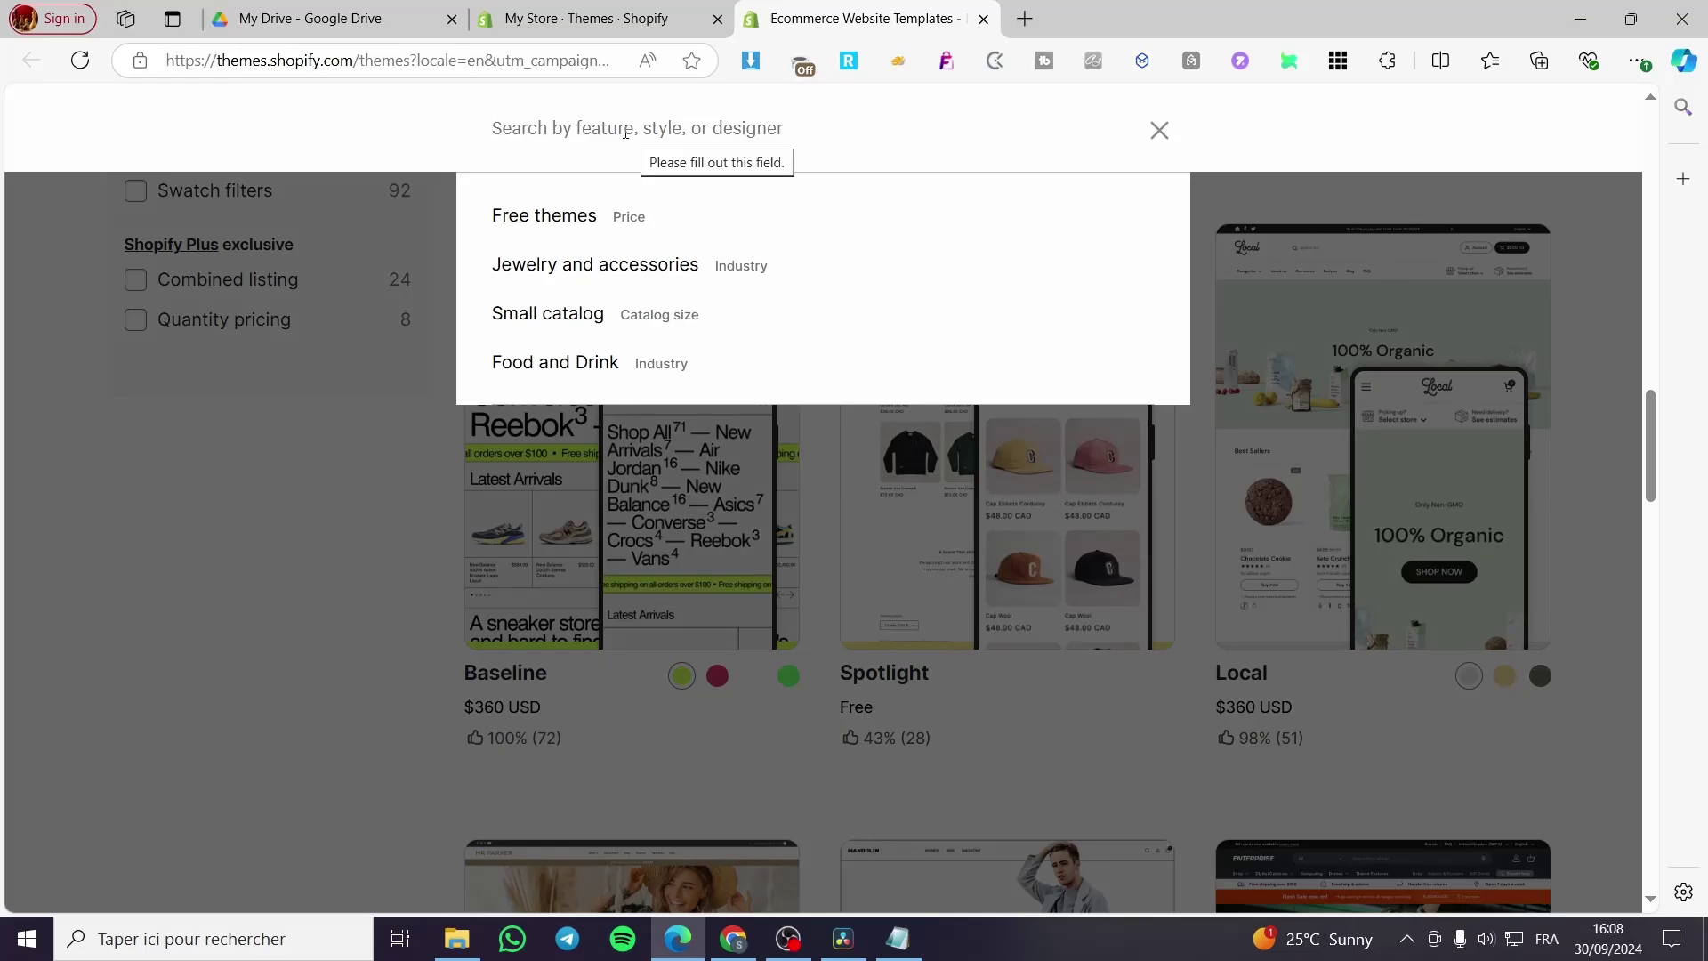
{"action": "type", "text": "l"}
{"action": "type", "text": "mpulse"}
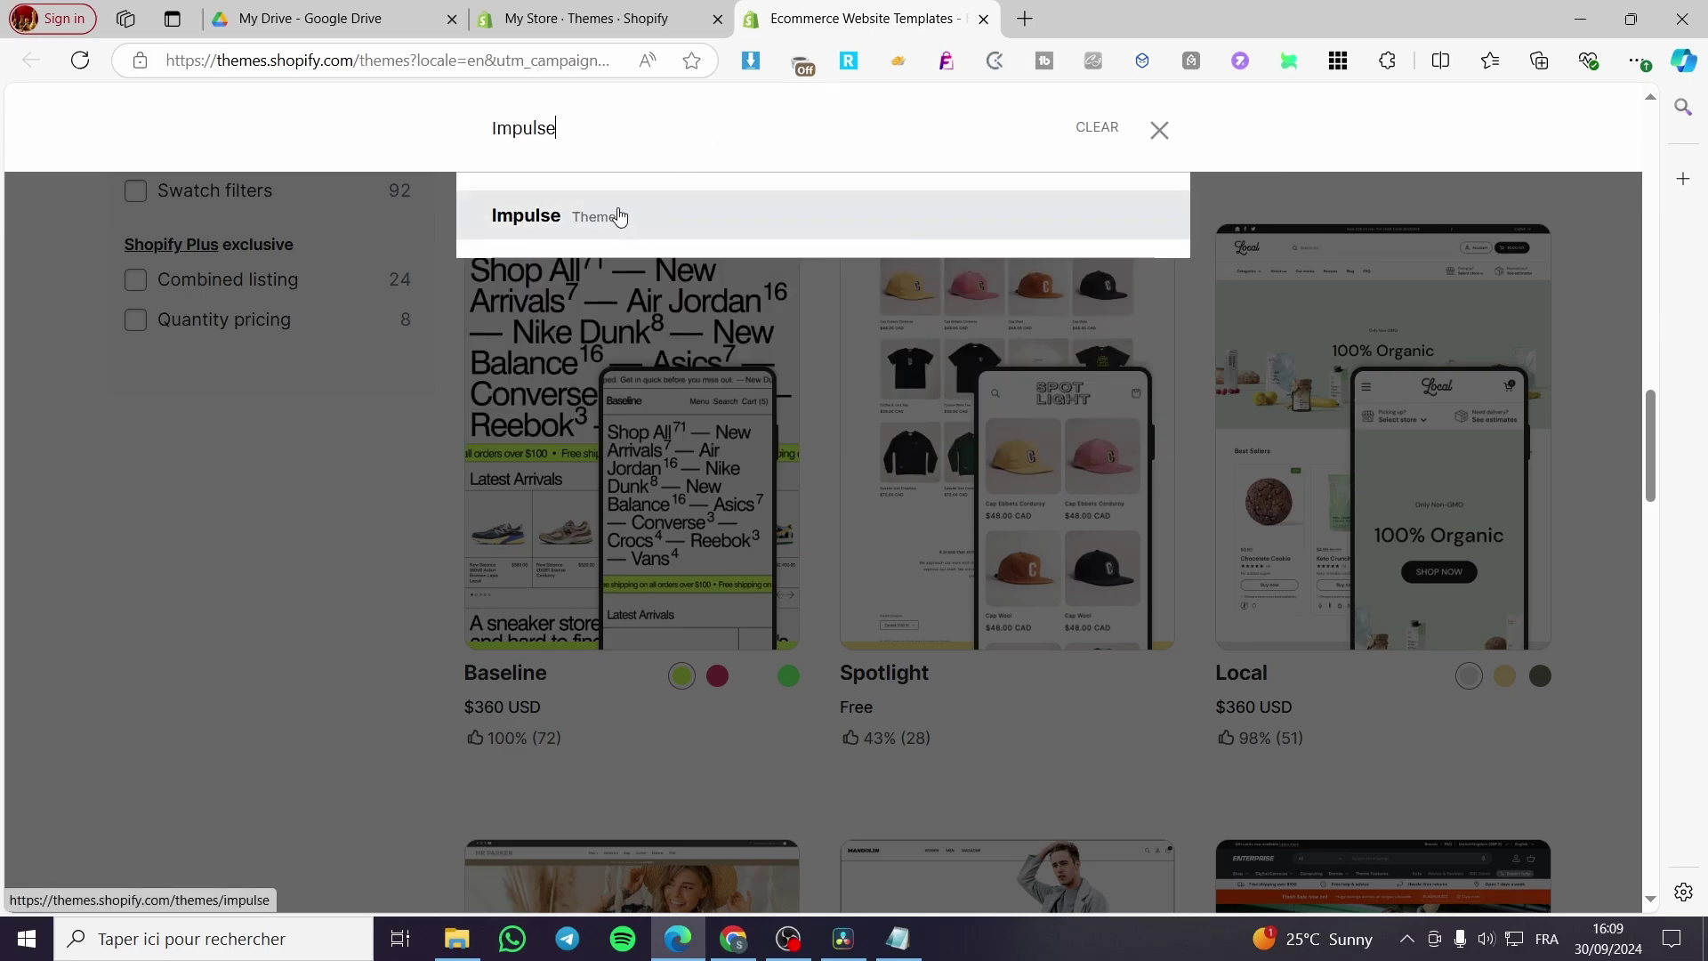
{"action": "left_click", "coordinate": [536, 223]}
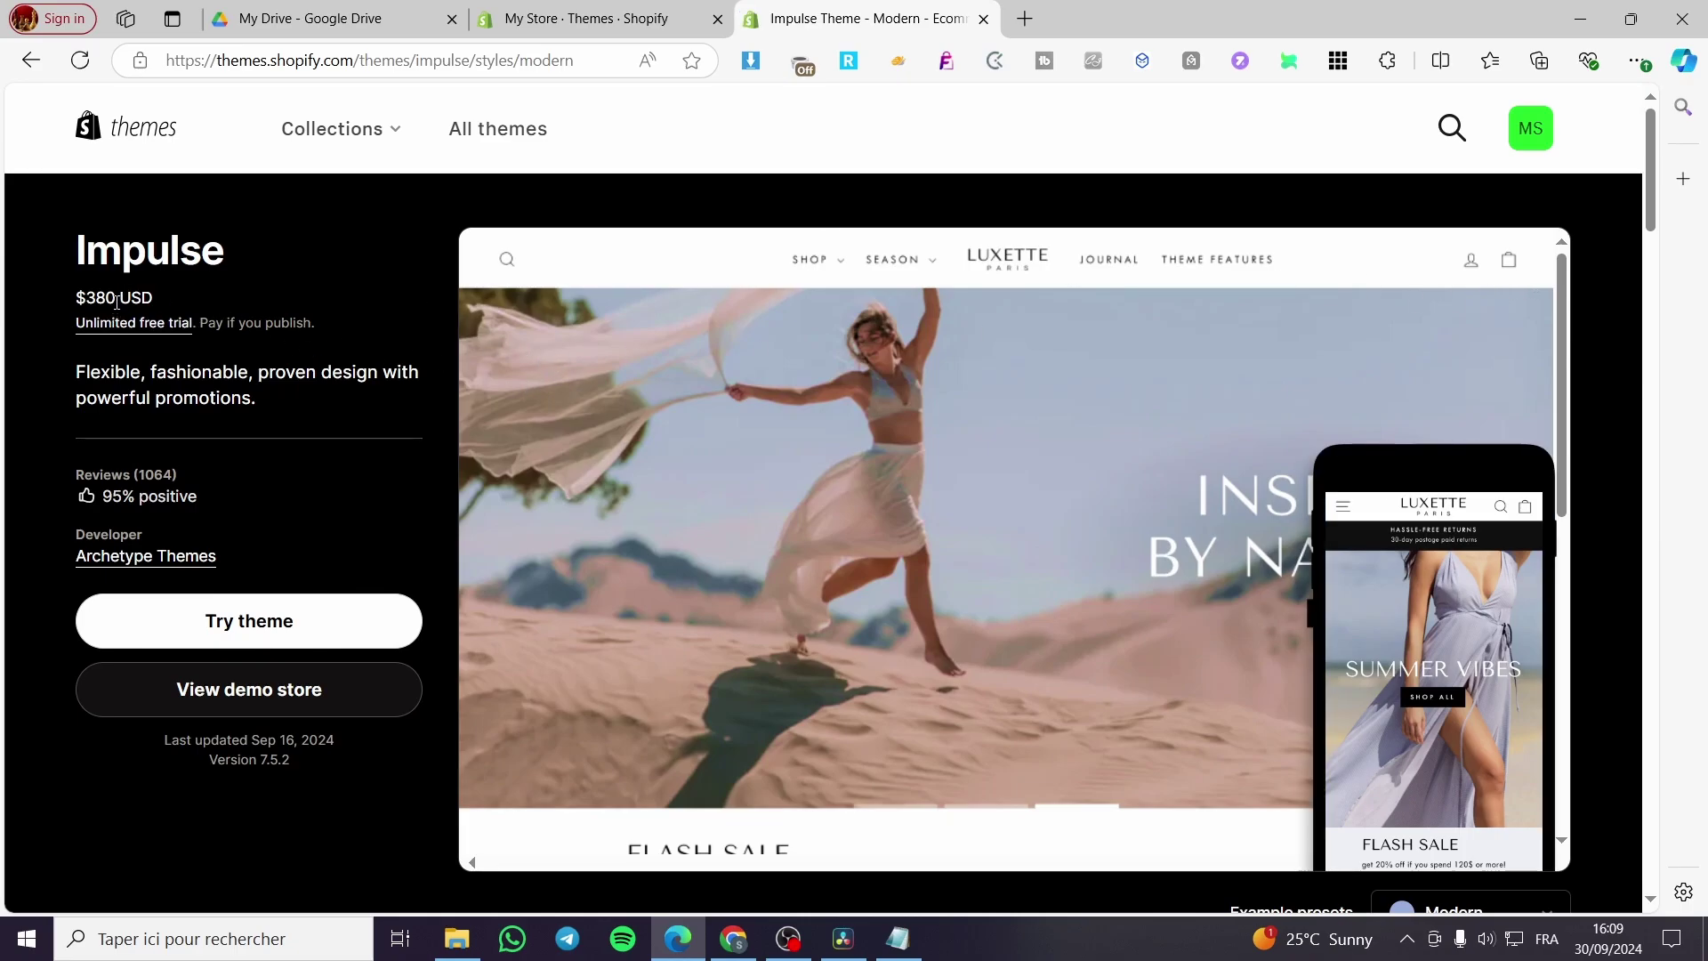
Step: Check the Impulse theme's price and add its free trial to the store
{"action": "left_click_drag", "start_coordinate": [116, 302], "coordinate": [85, 300]}
{"action": "left_click", "coordinate": [231, 419]}
{"action": "left_click", "coordinate": [264, 628]}
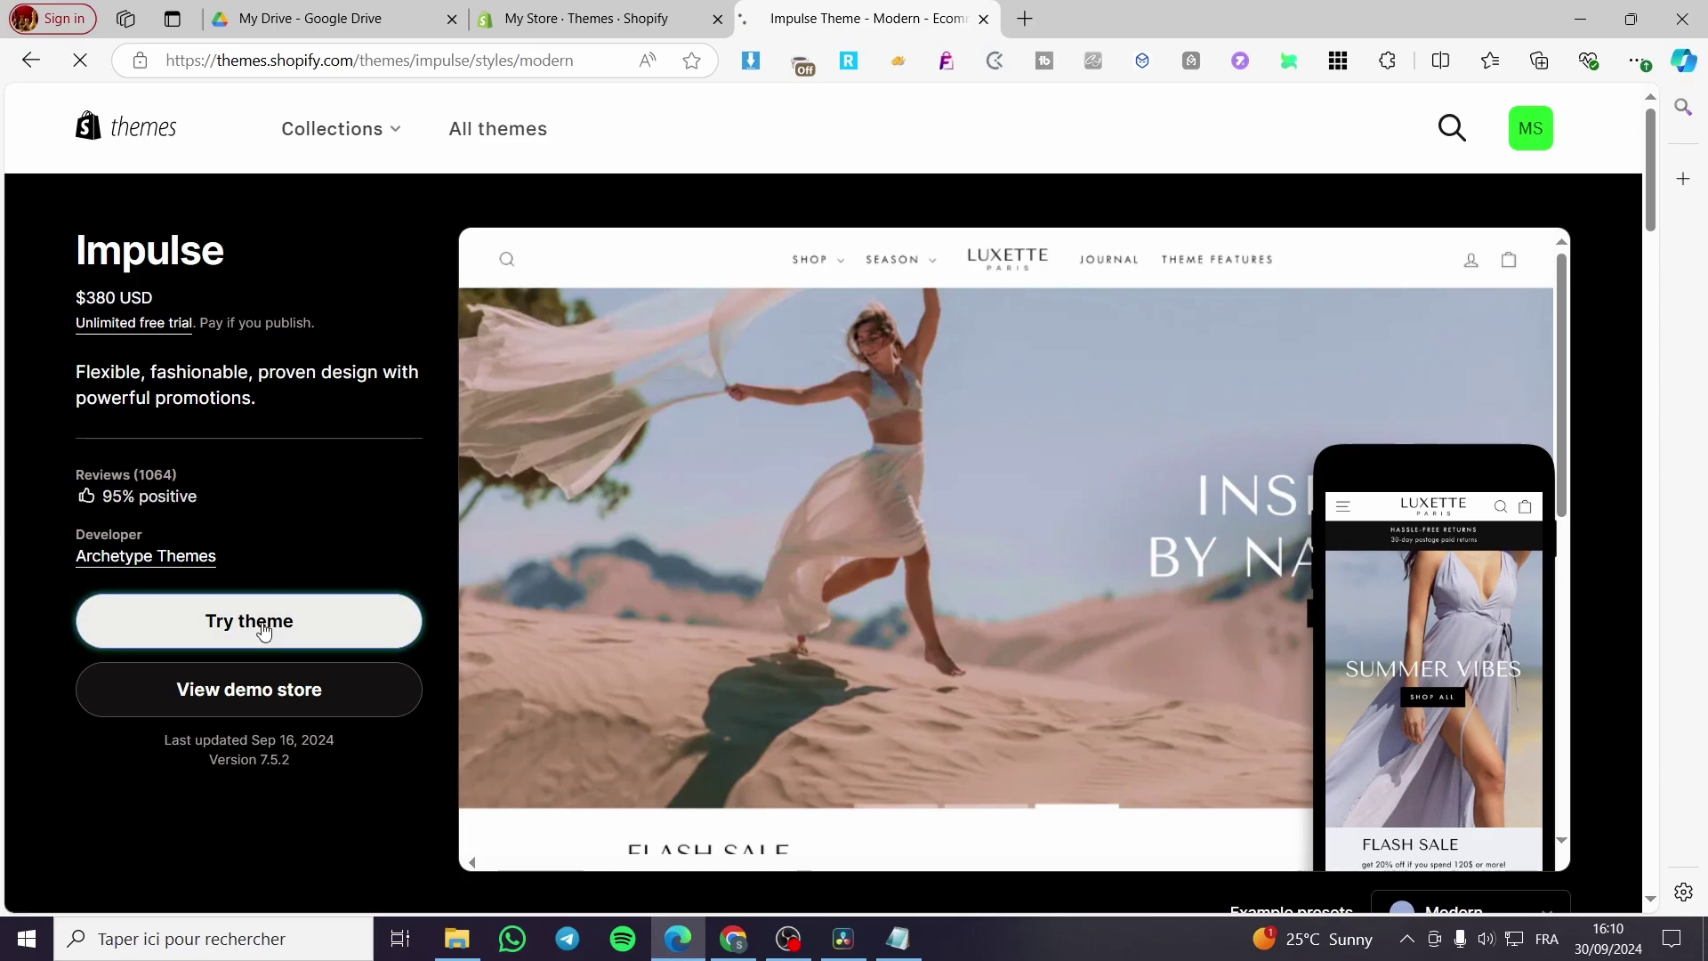
{"action": "right_click", "coordinate": [222, 687]}
{"action": "left_click", "coordinate": [115, 320]}
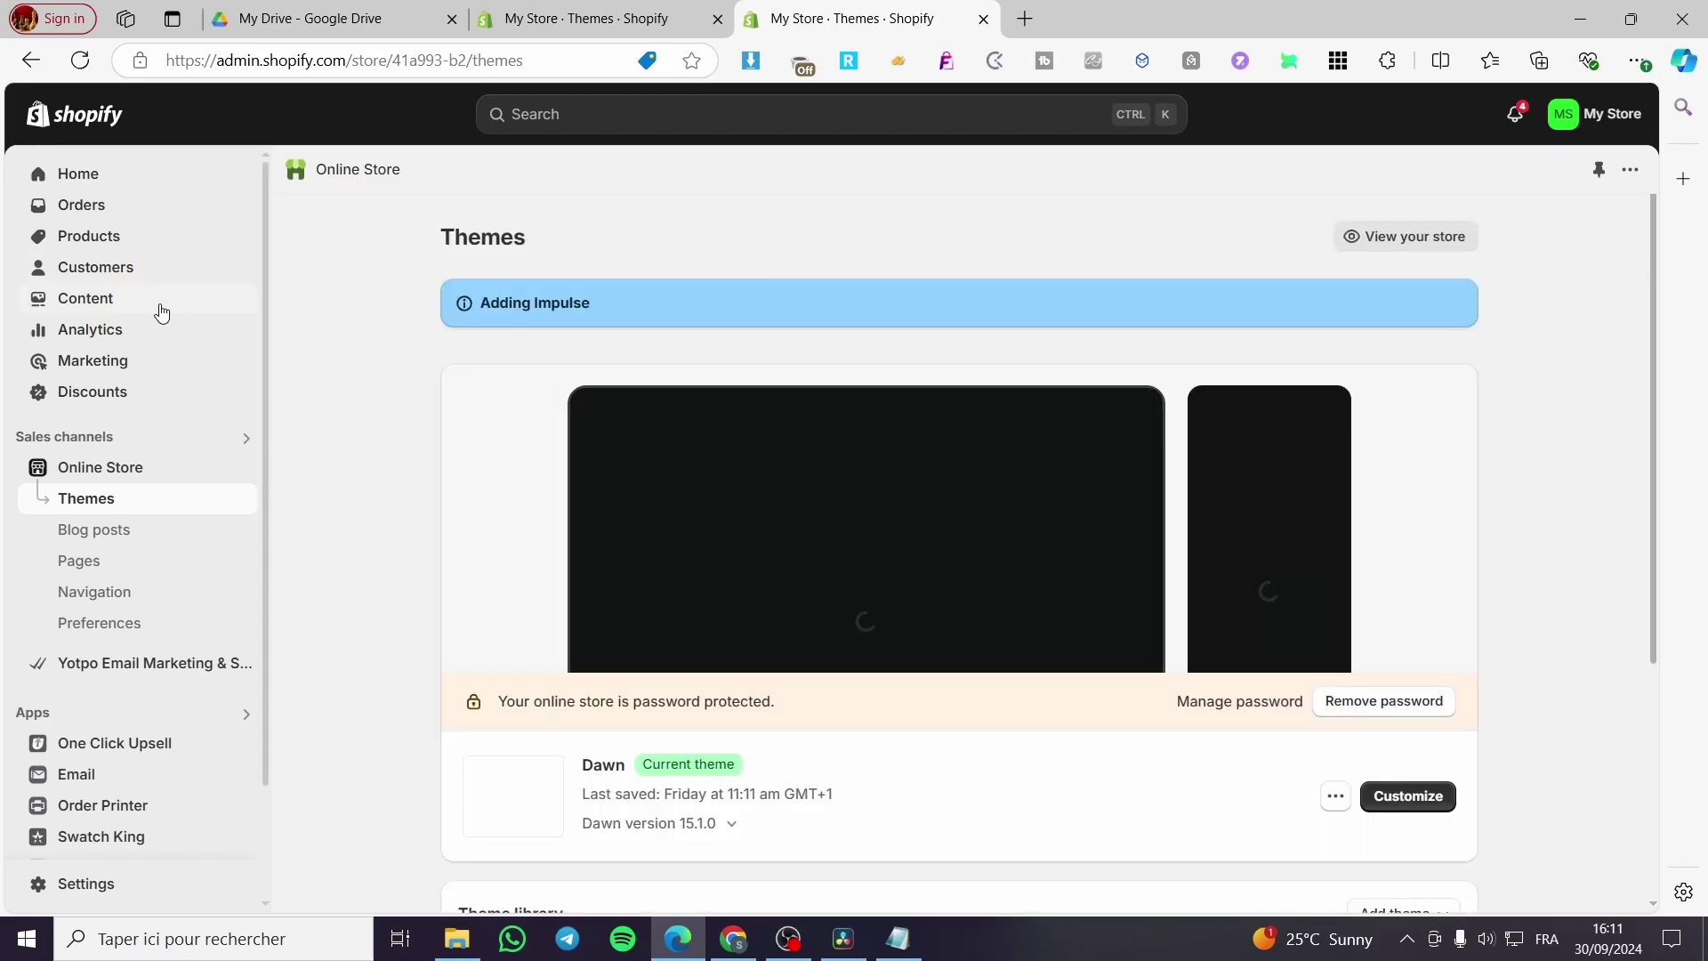
Step: Open the Impulse trial theme from the theme library in the theme editor
{"action": "scroll", "coordinate": [389, 629], "scroll_direction": "down", "scroll_amount": 2}
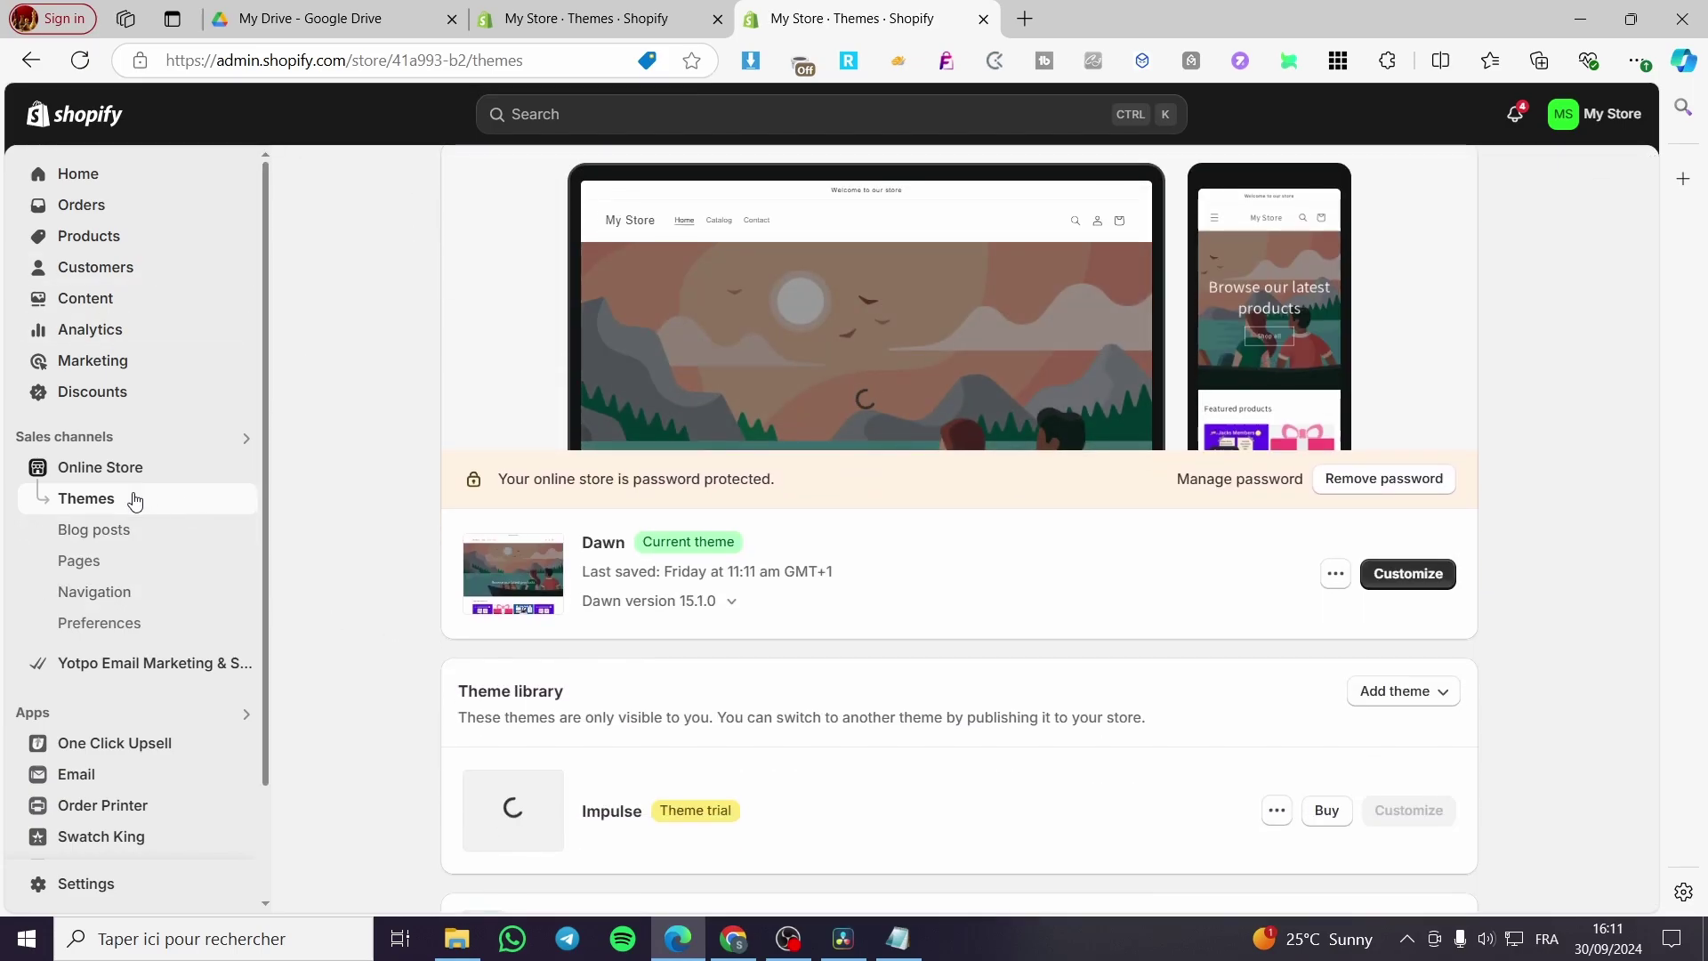
{"action": "scroll", "coordinate": [770, 541], "scroll_direction": "down", "scroll_amount": 3}
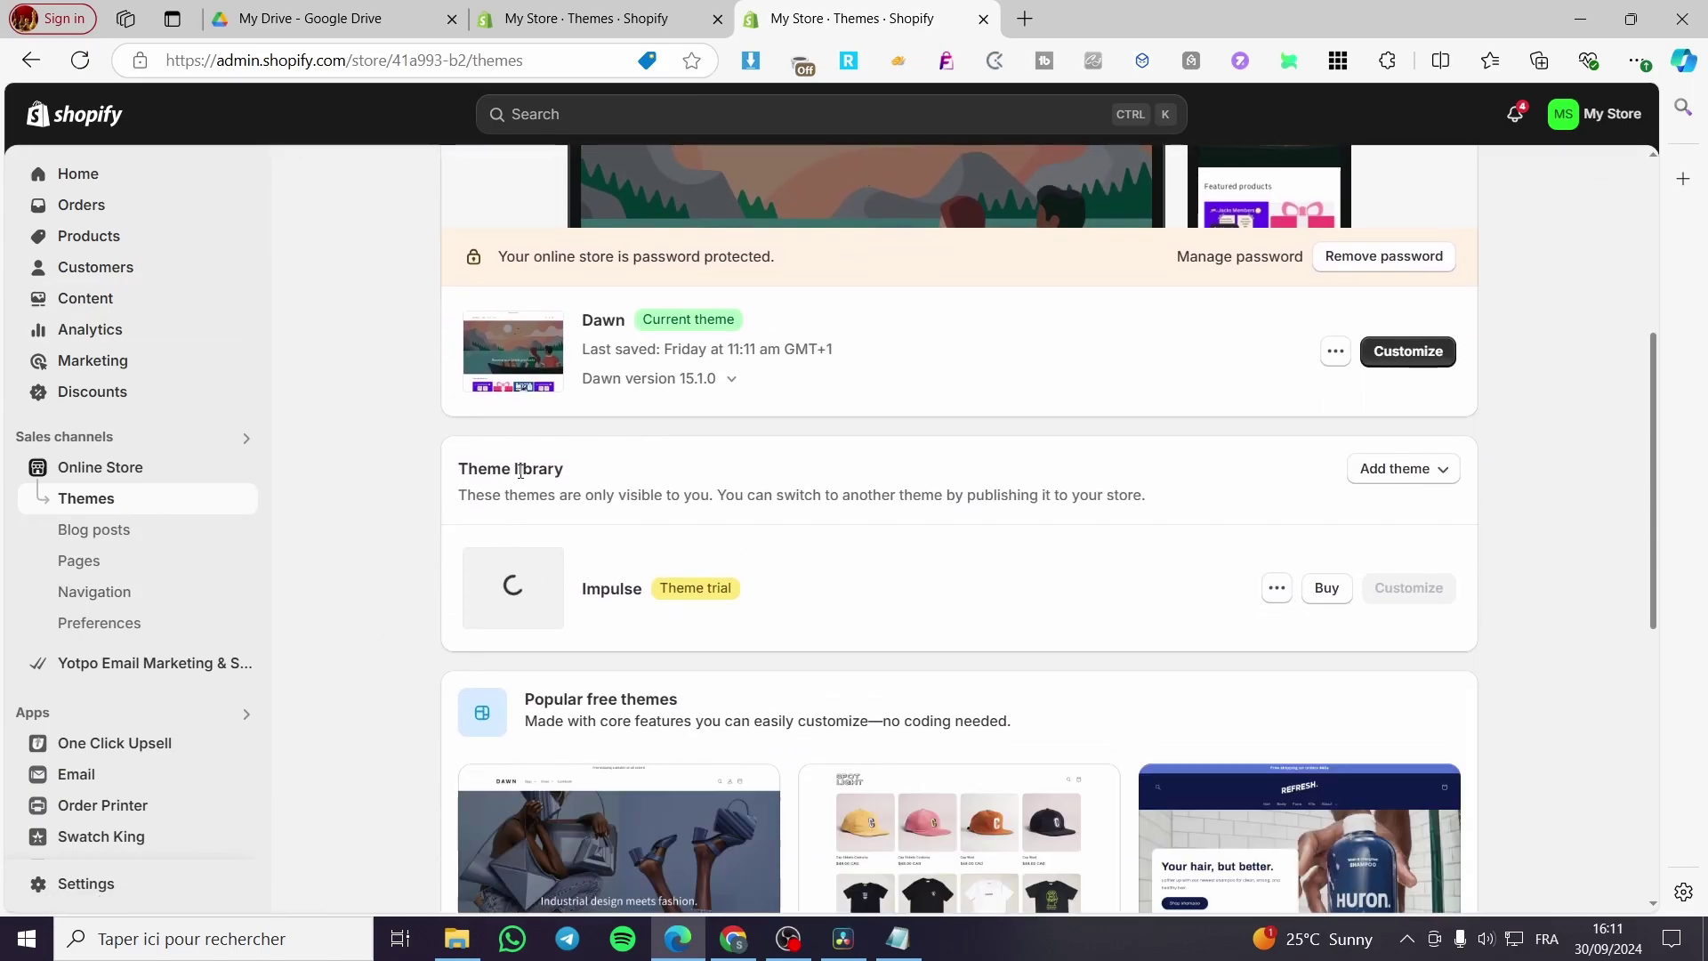
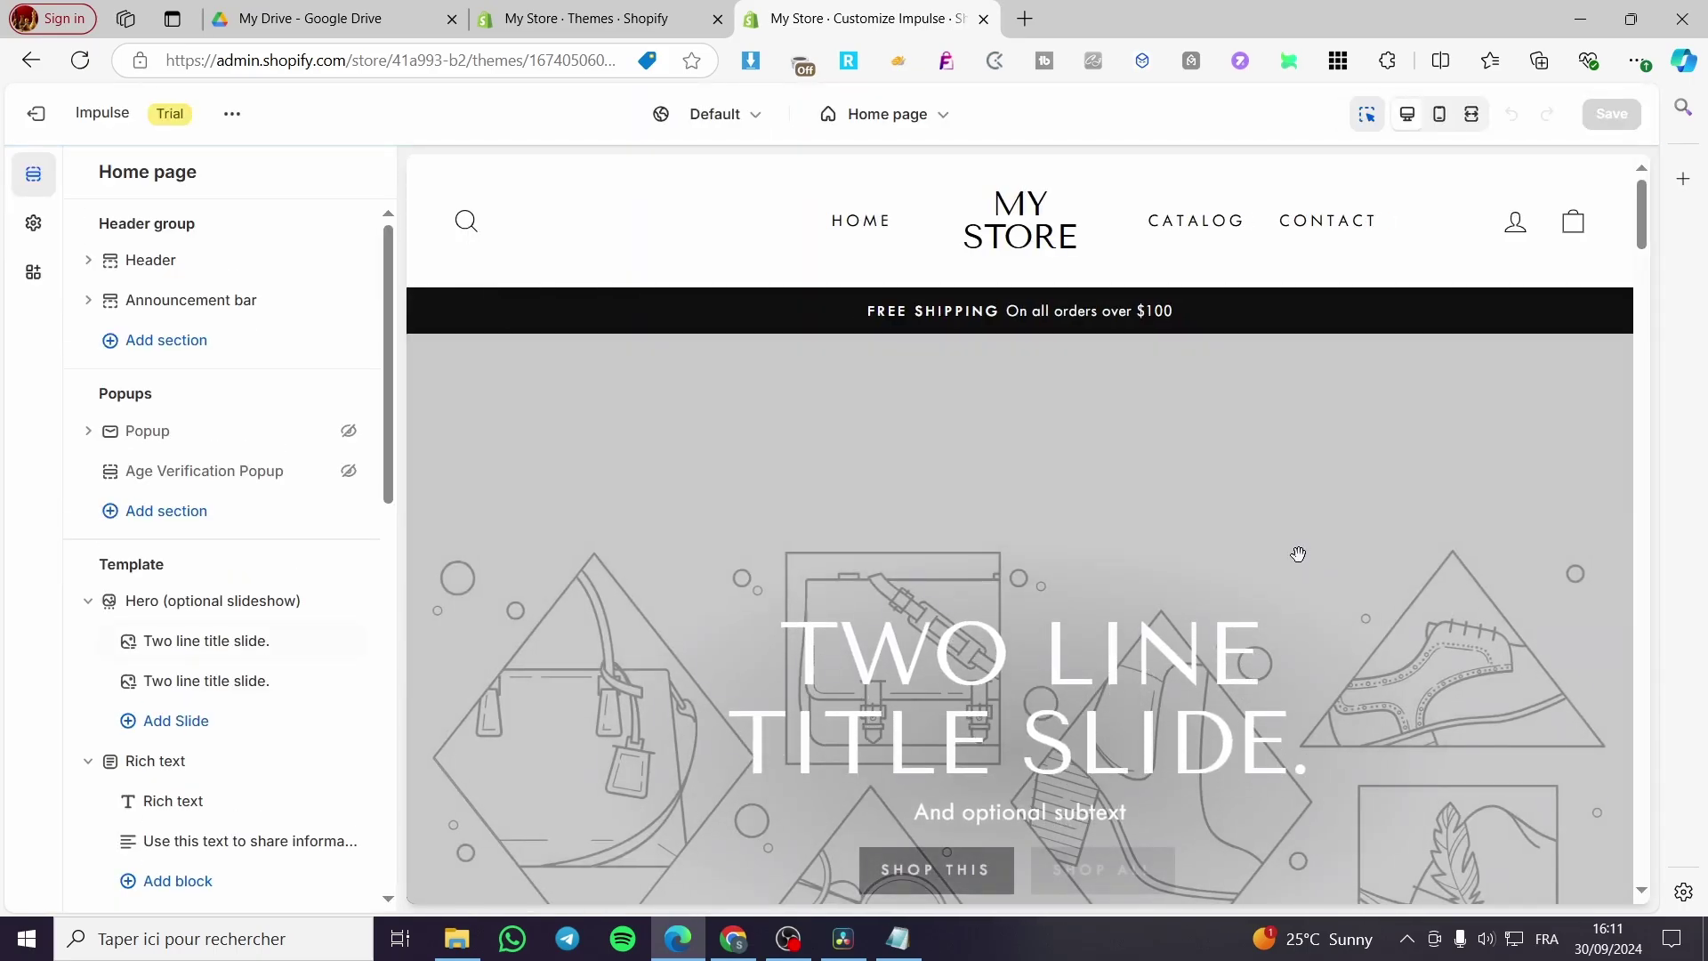
{"action": "scroll", "coordinate": [926, 509], "scroll_direction": "down", "scroll_amount": 3}
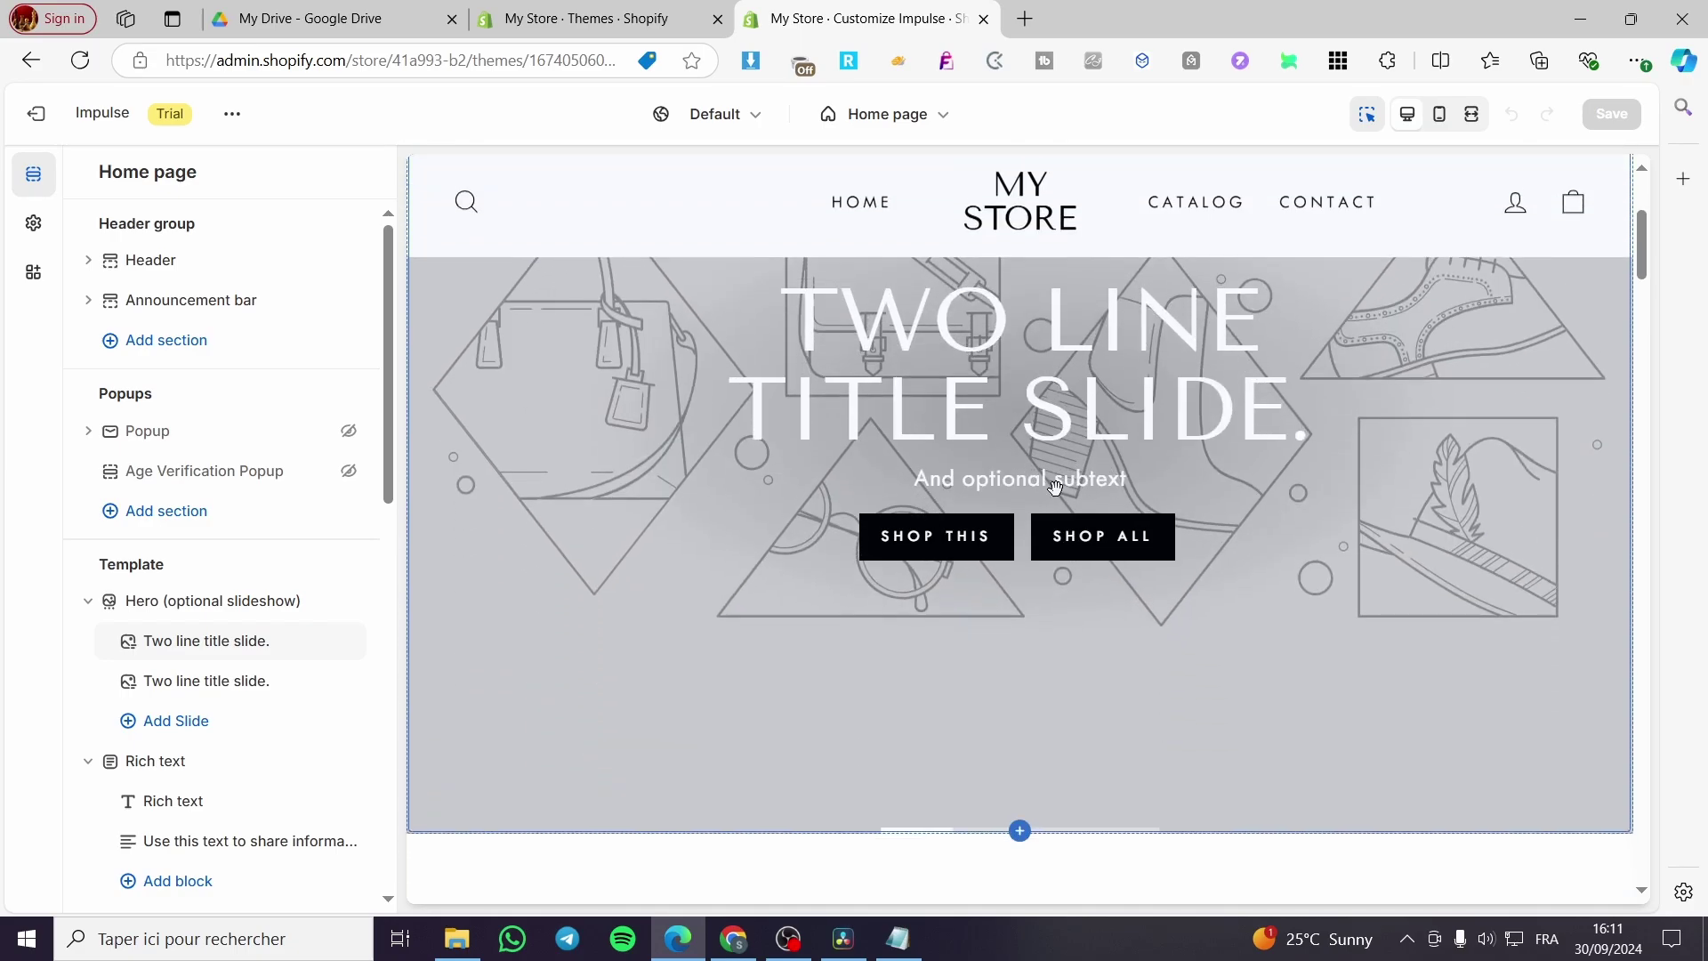
Step: Reload the Themes page in the other store tab and return to the Impulse editor
{"action": "left_click", "coordinate": [536, 27]}
{"action": "left_click", "coordinate": [14, 65]}
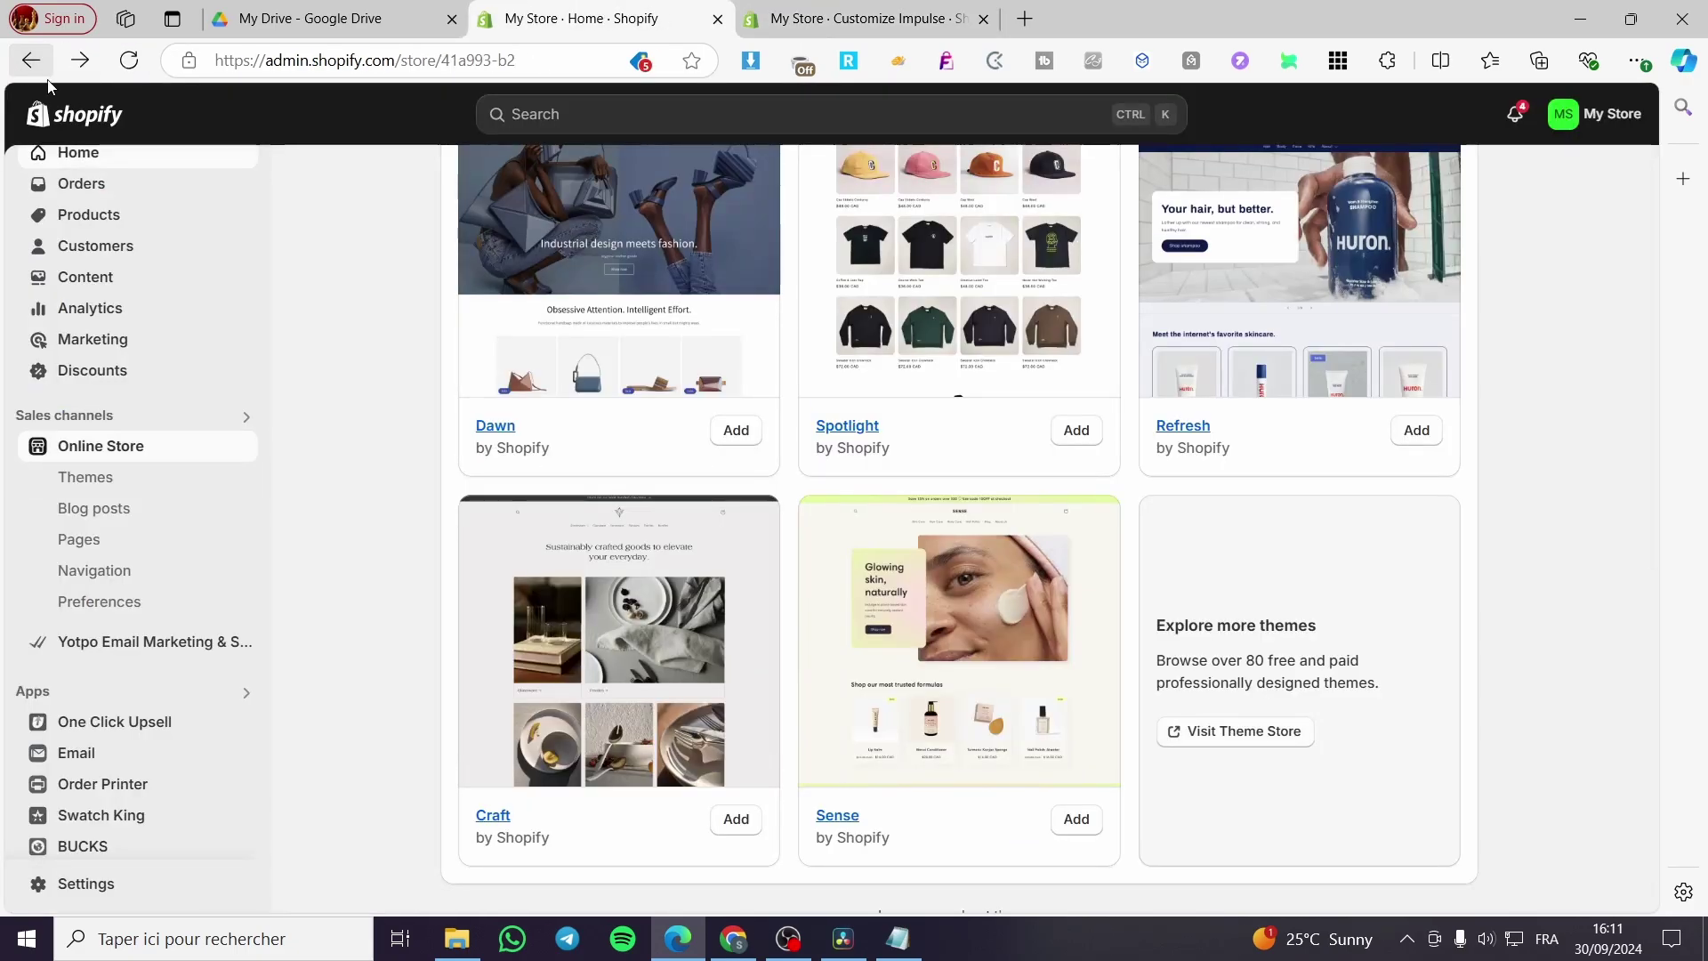
{"action": "left_click", "coordinate": [81, 62]}
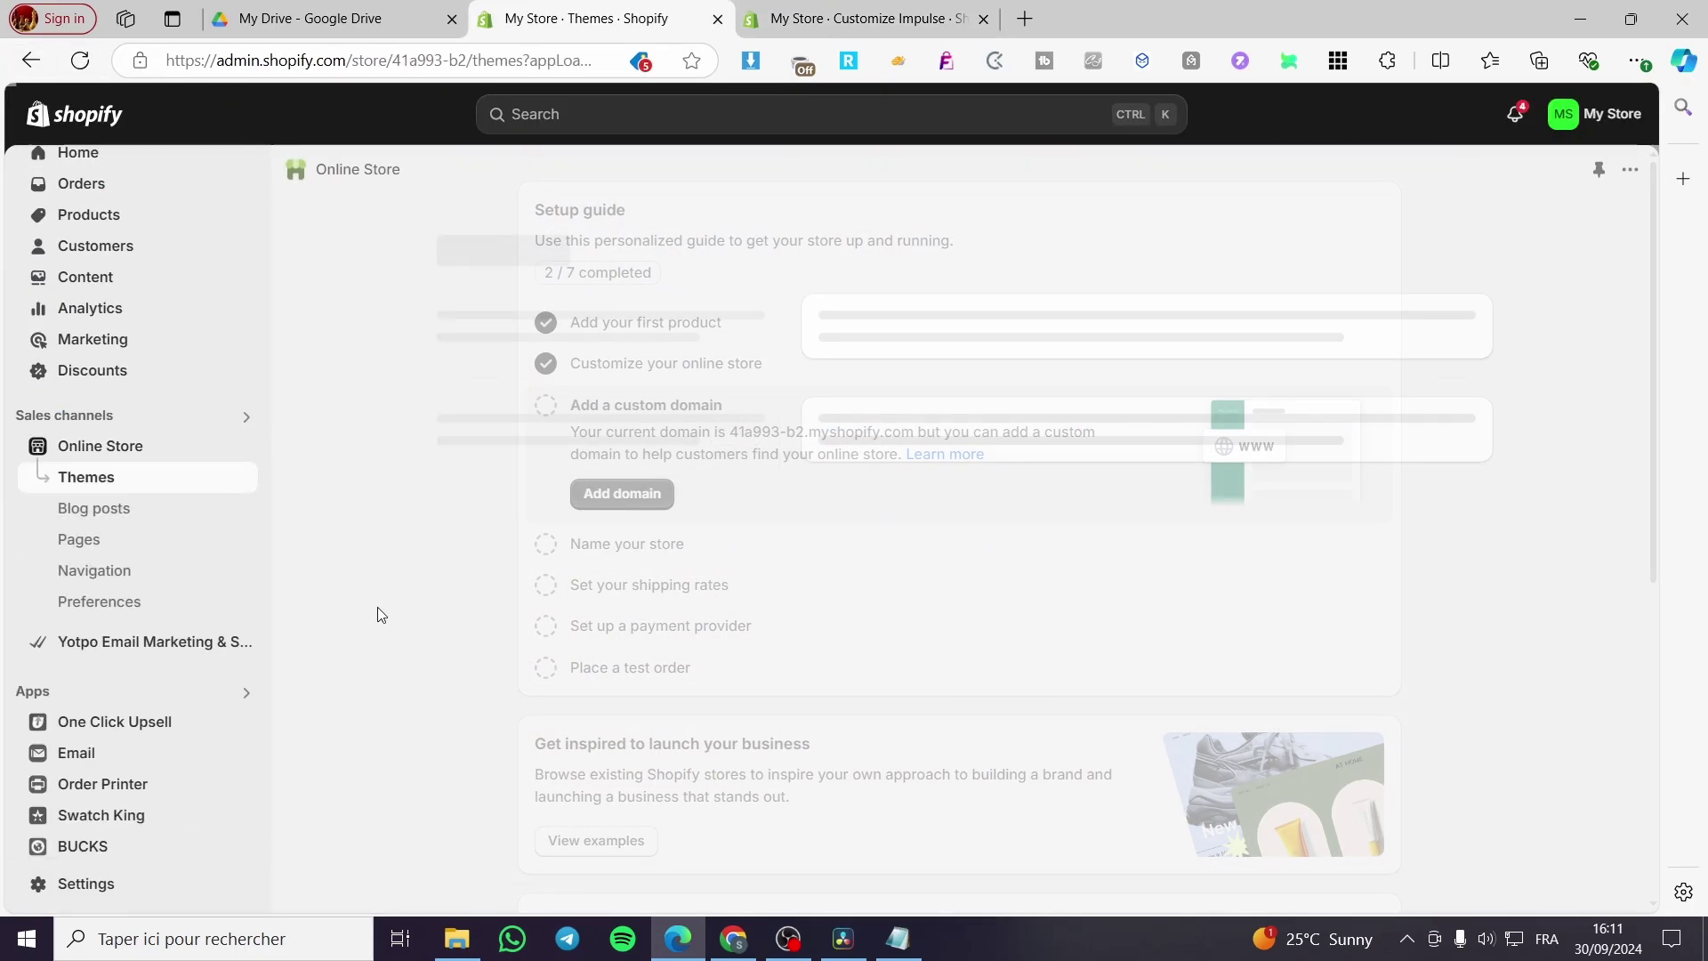
{"action": "left_click", "coordinate": [815, 11]}
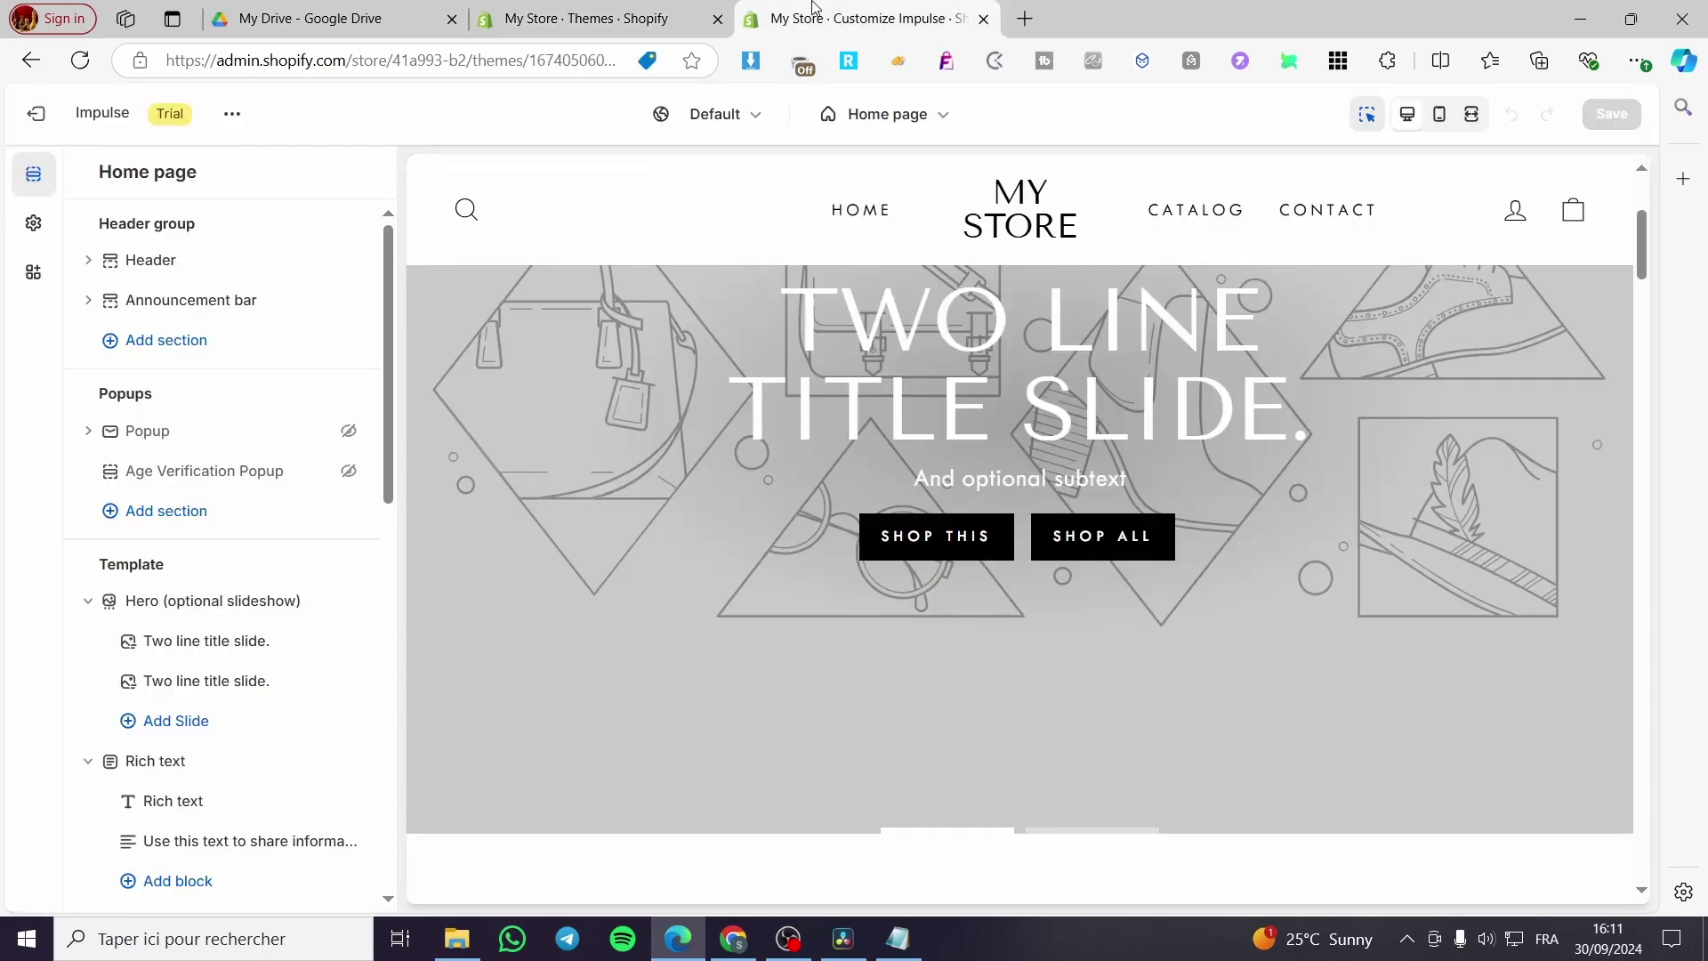
Step: Examine the hero slideshow, rich text and promotion sections in the Impulse home page preview
{"action": "scroll", "coordinate": [1093, 567], "scroll_direction": "down", "scroll_amount": 8}
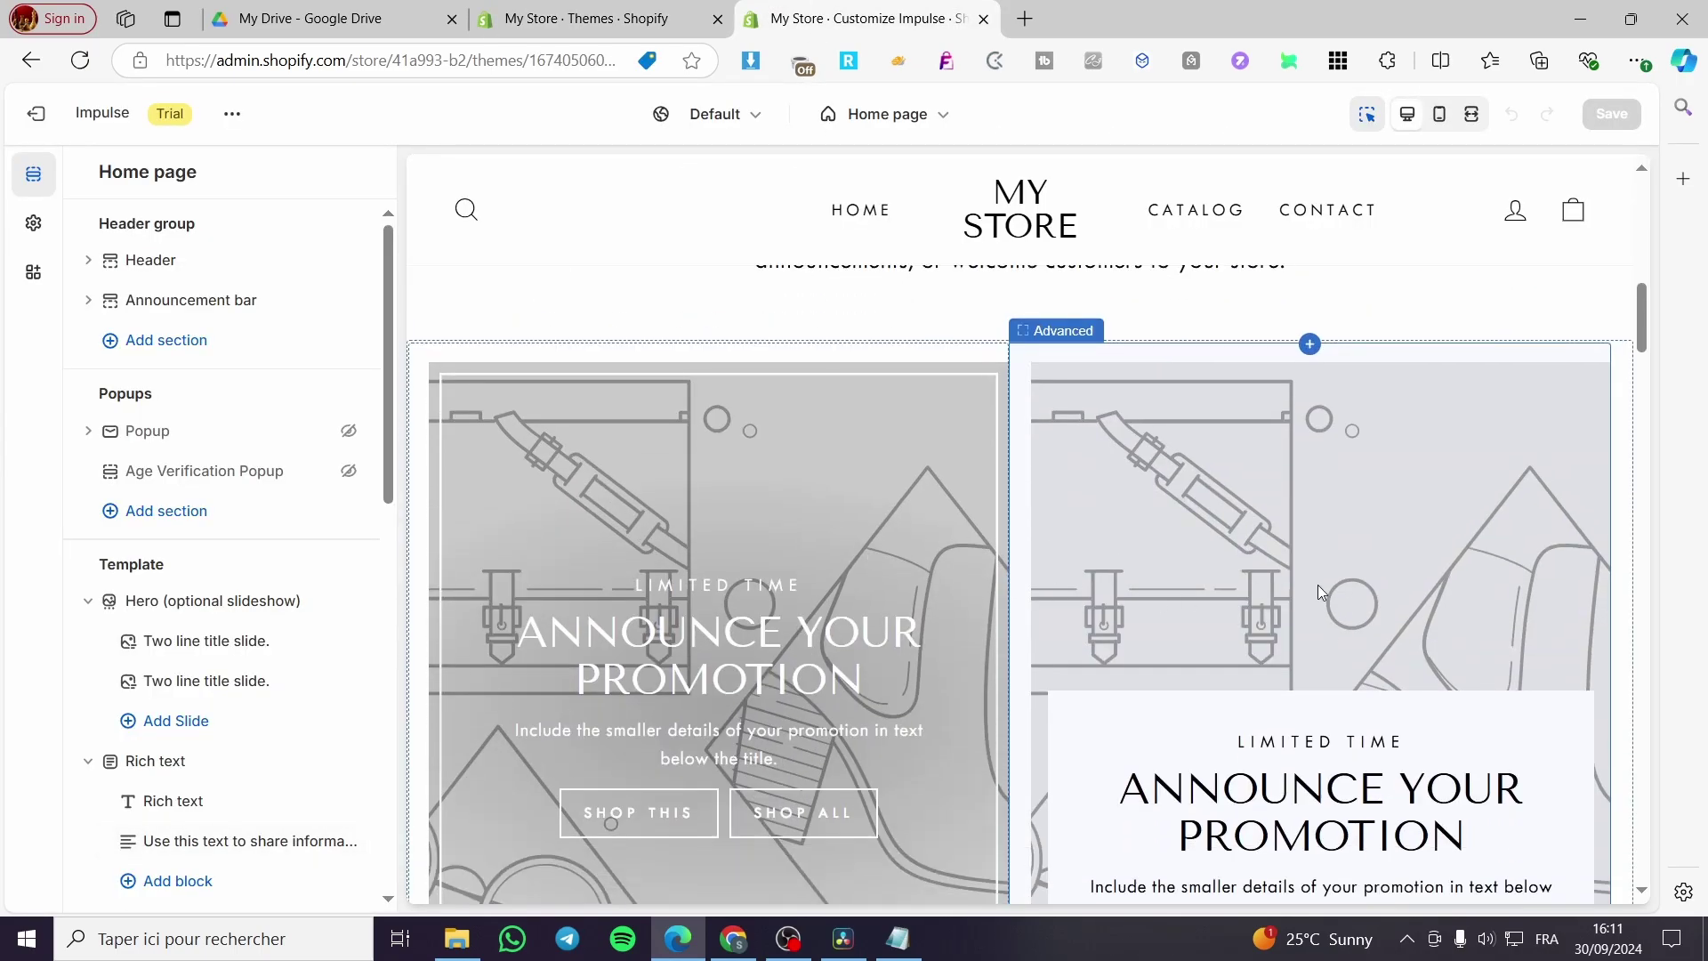
{"action": "scroll", "coordinate": [1153, 630], "scroll_direction": "down", "scroll_amount": 5}
{"action": "scroll", "coordinate": [909, 526], "scroll_direction": "up", "scroll_amount": 6}
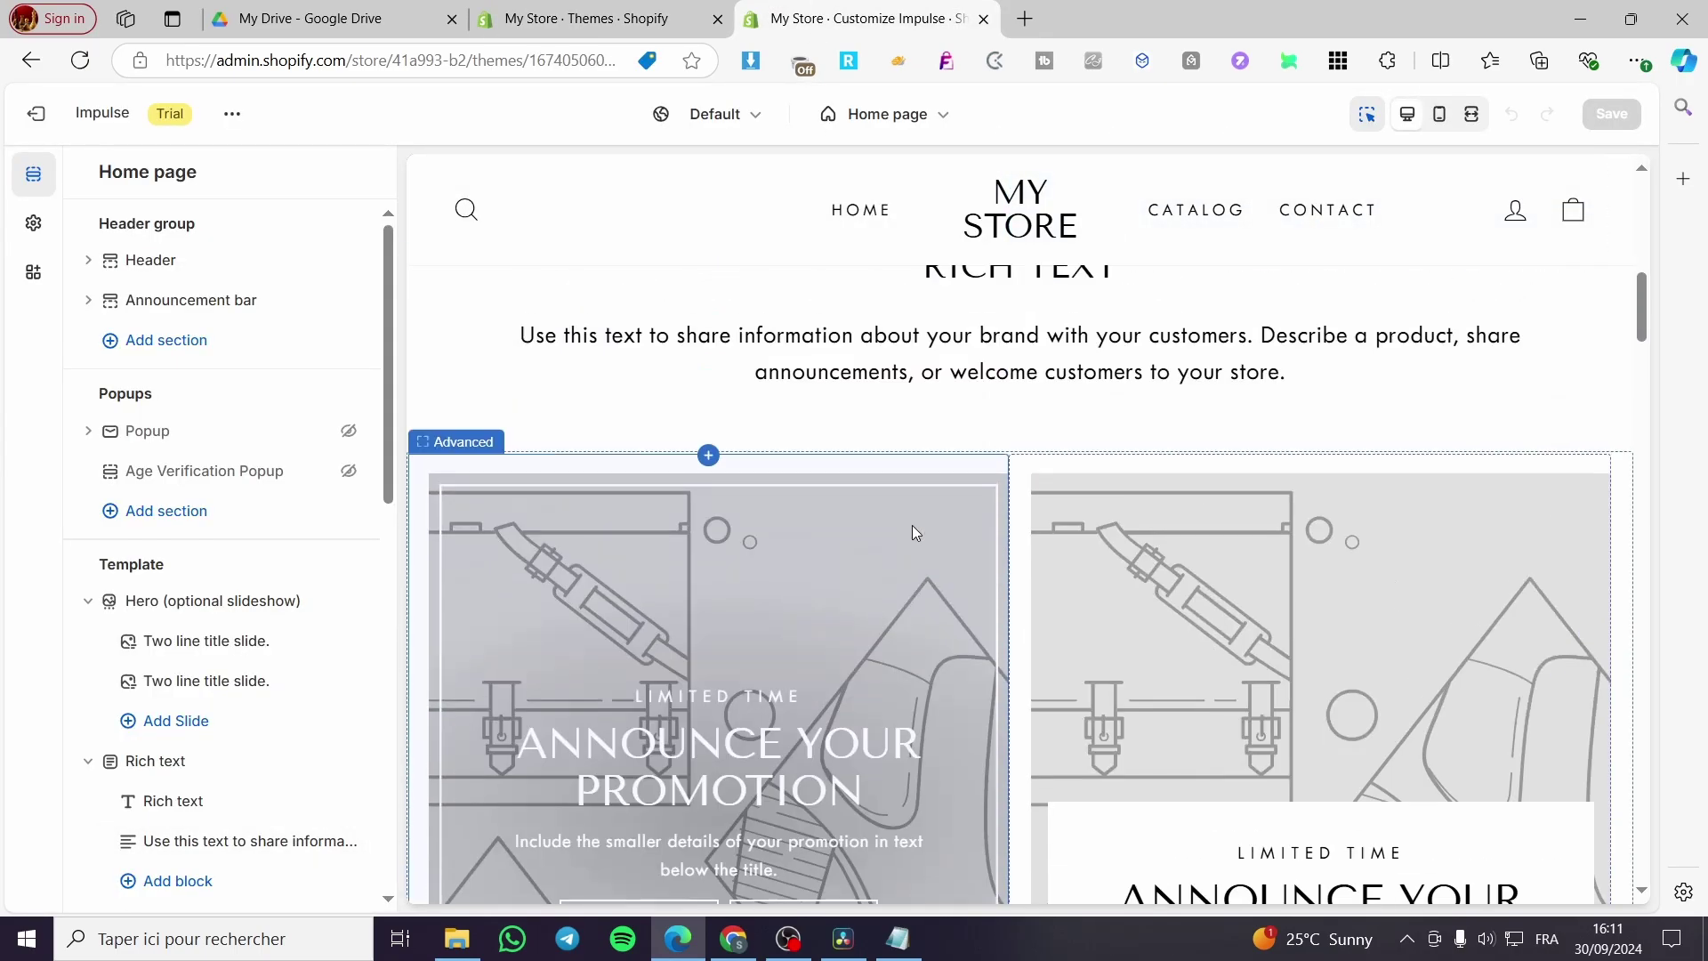
{"action": "scroll", "coordinate": [990, 518], "scroll_direction": "up", "scroll_amount": 8}
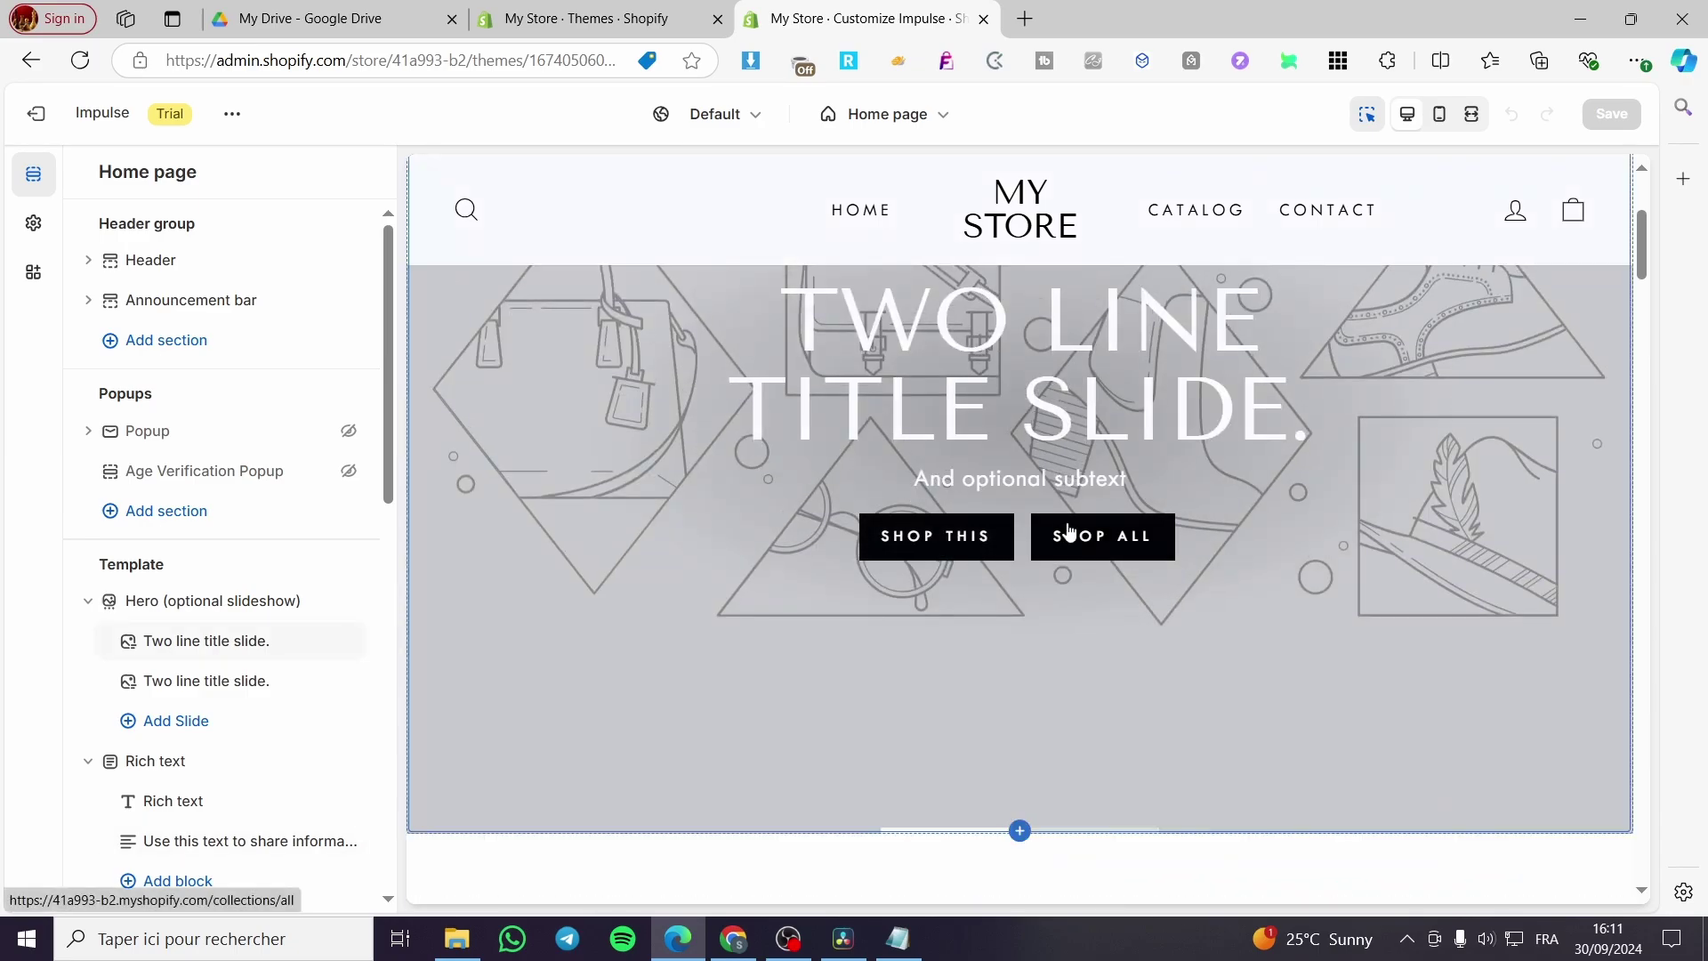
{"action": "scroll", "coordinate": [1406, 579], "scroll_direction": "up", "scroll_amount": 2}
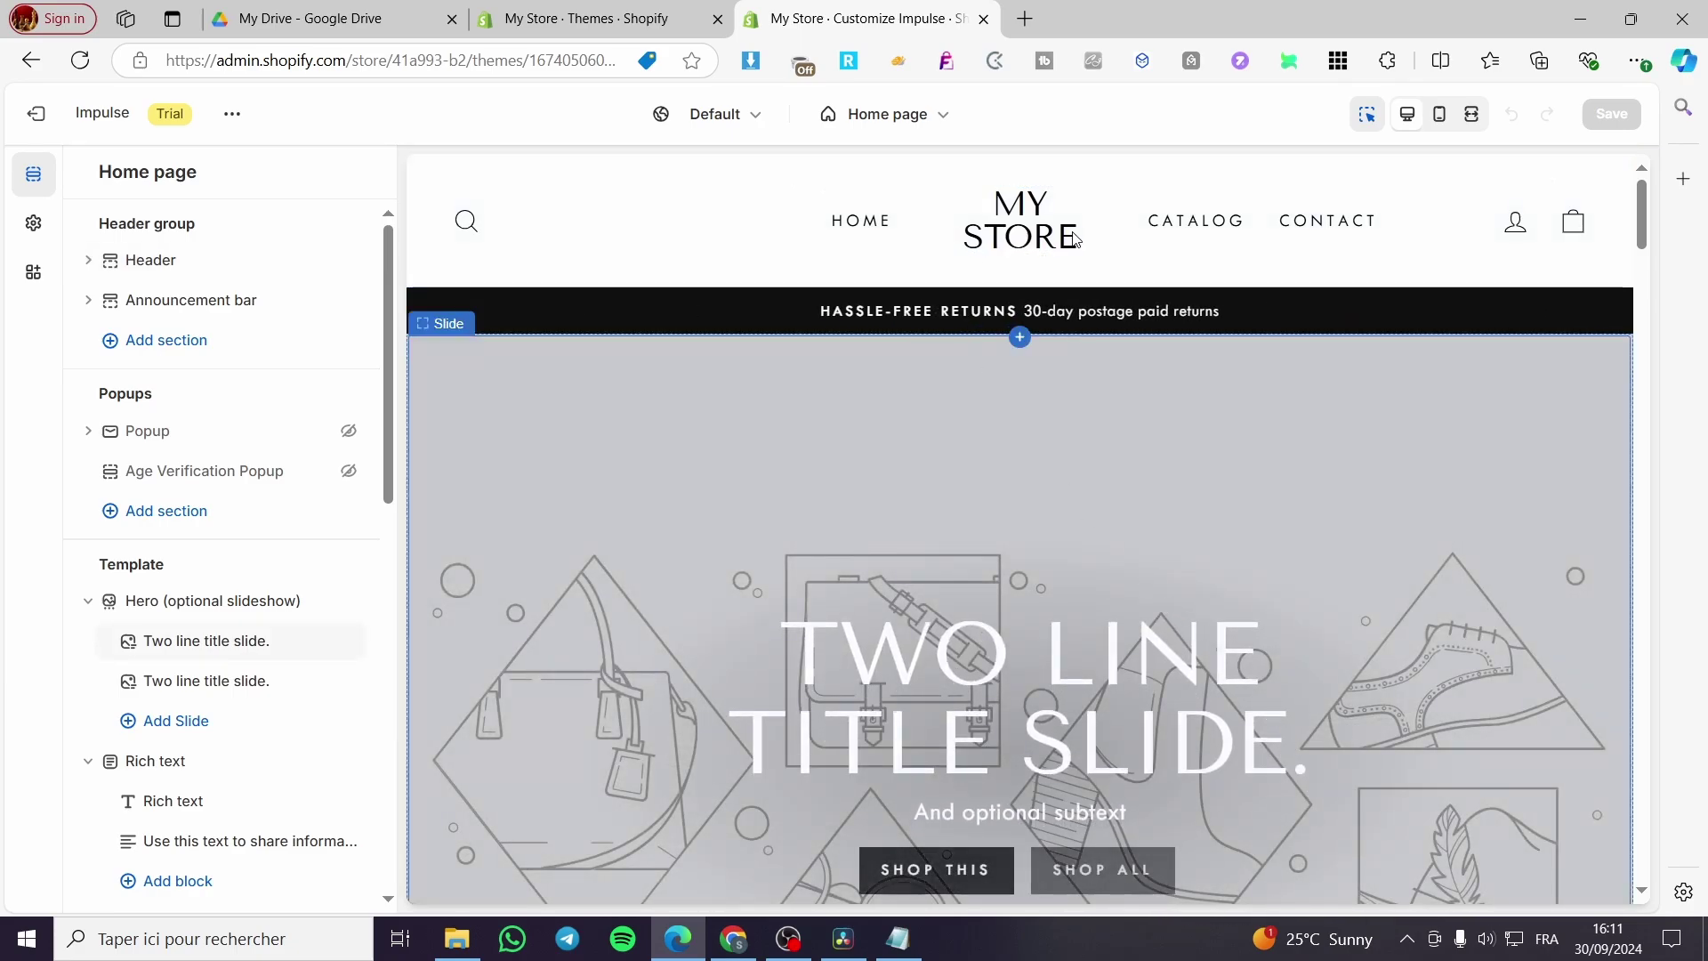
Step: View the header section's settings in the Impulse theme and return to the home page section list
{"action": "left_click", "coordinate": [1056, 233]}
{"action": "left_click", "coordinate": [1265, 233]}
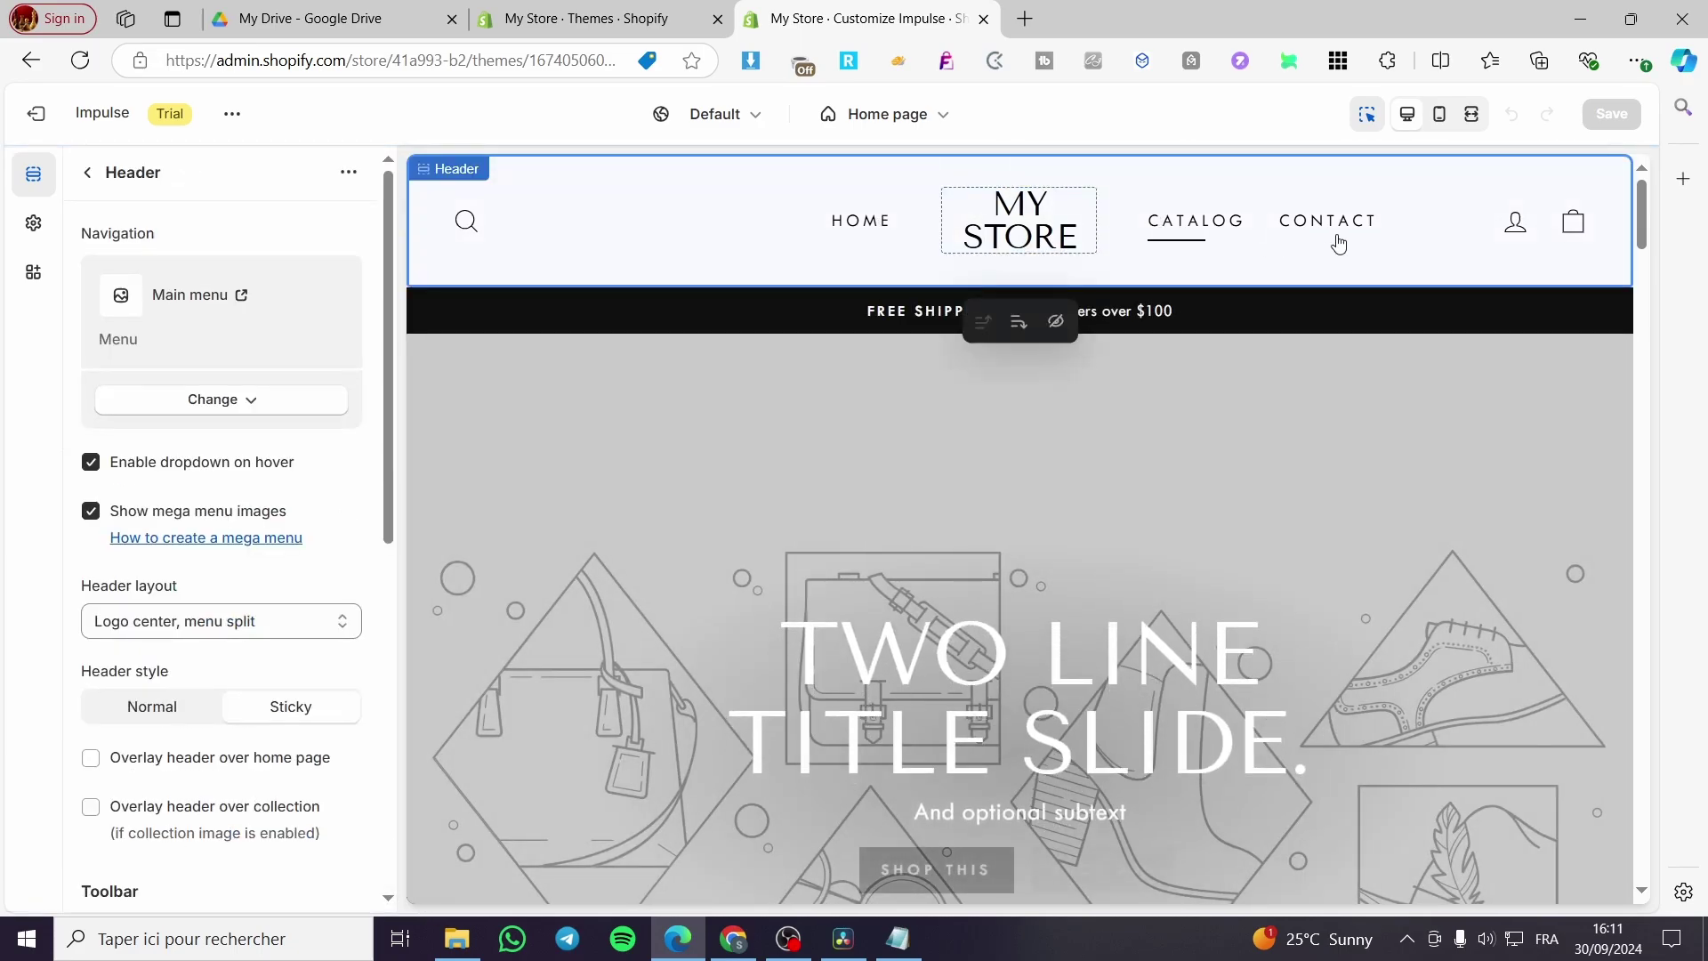
{"action": "left_click", "coordinate": [84, 175]}
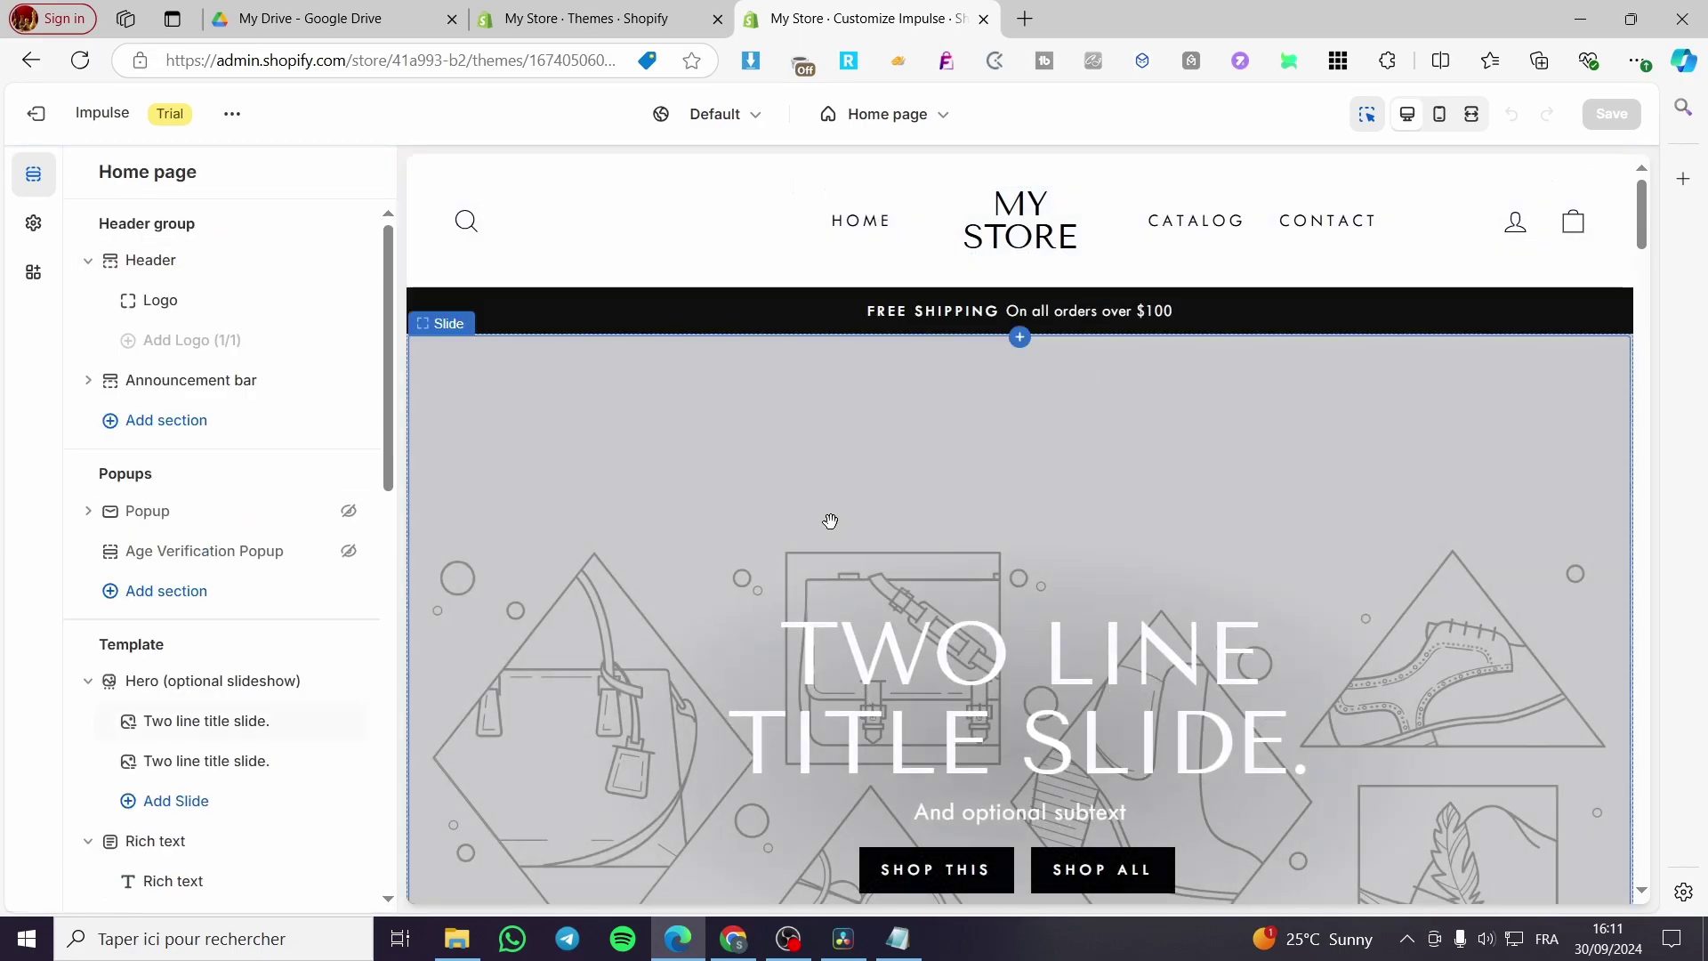
{"action": "scroll", "coordinate": [905, 477], "scroll_direction": "down", "scroll_amount": 2}
{"action": "scroll", "coordinate": [906, 476], "scroll_direction": "up", "scroll_amount": 2}
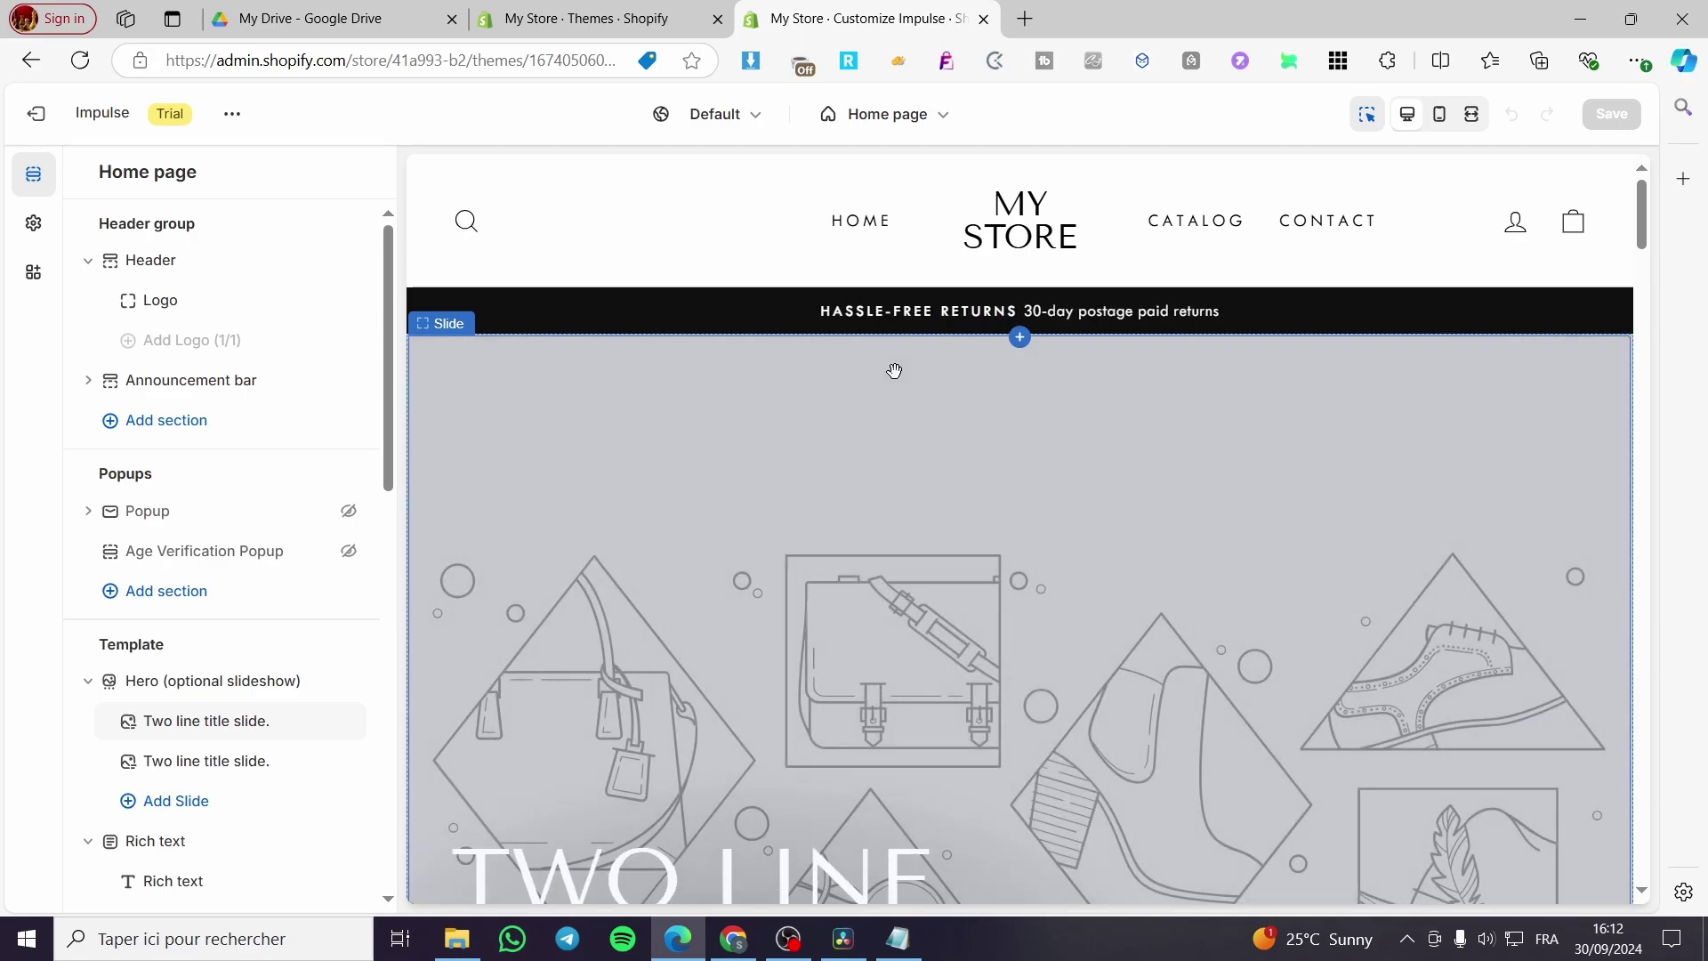
Step: Open the current Dawn theme in the editor and compare its home page with Impulse's
{"action": "left_click", "coordinate": [584, 17]}
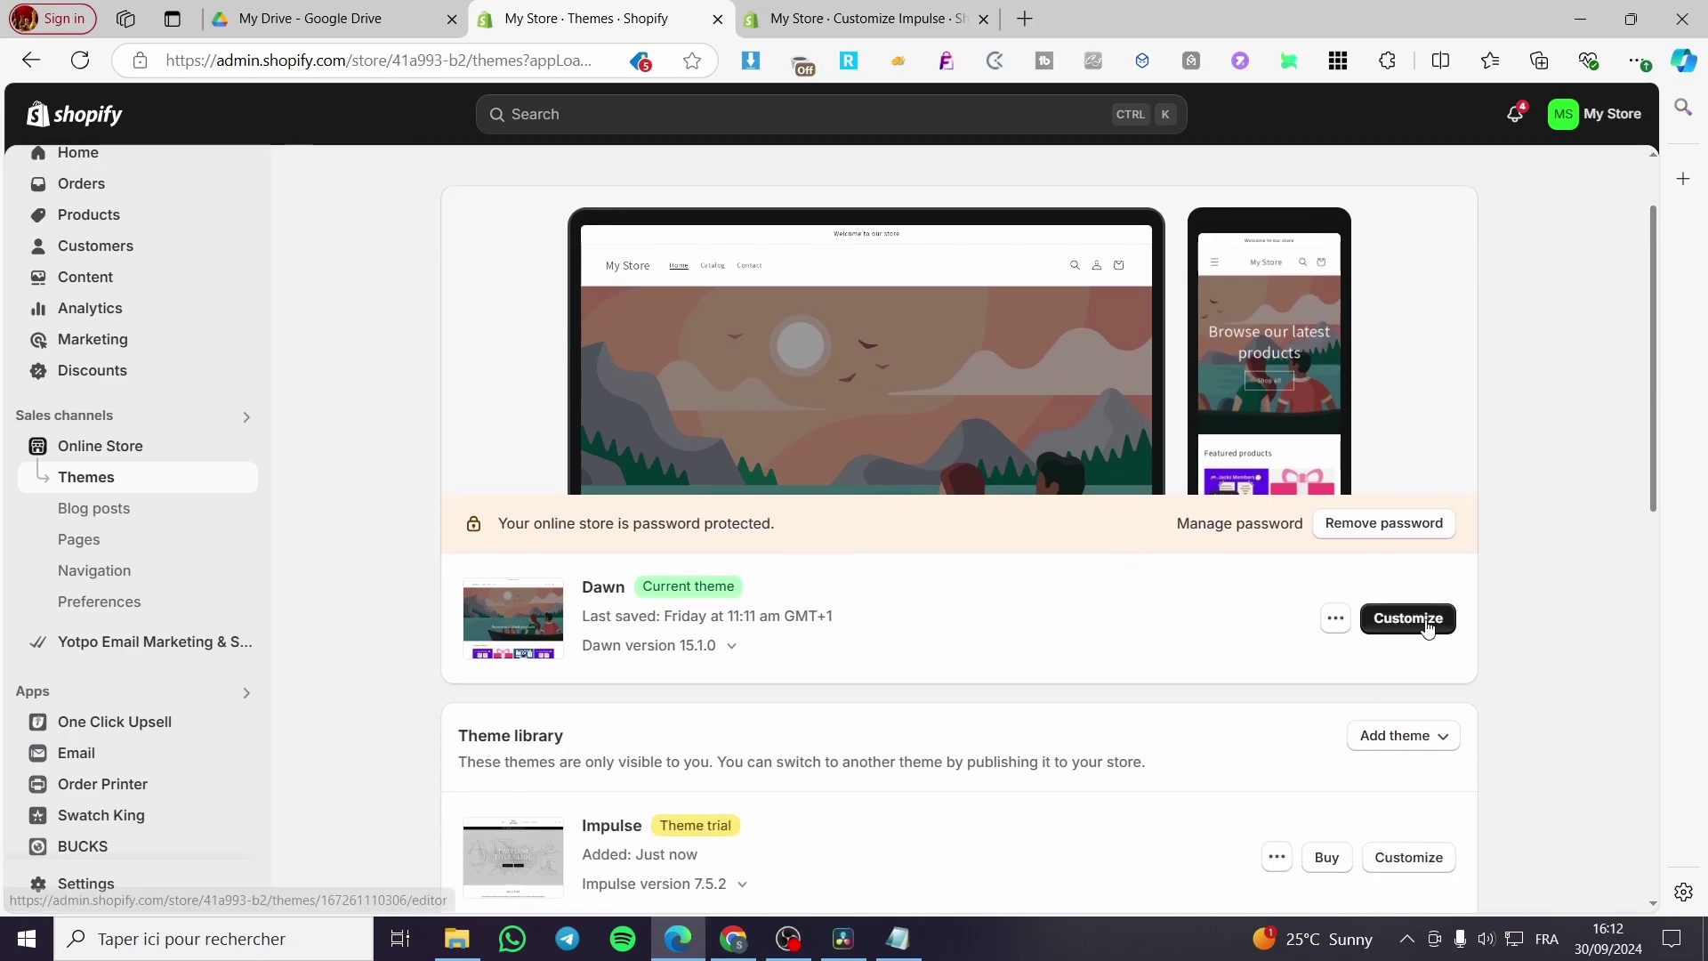
{"action": "left_click", "coordinate": [1431, 623]}
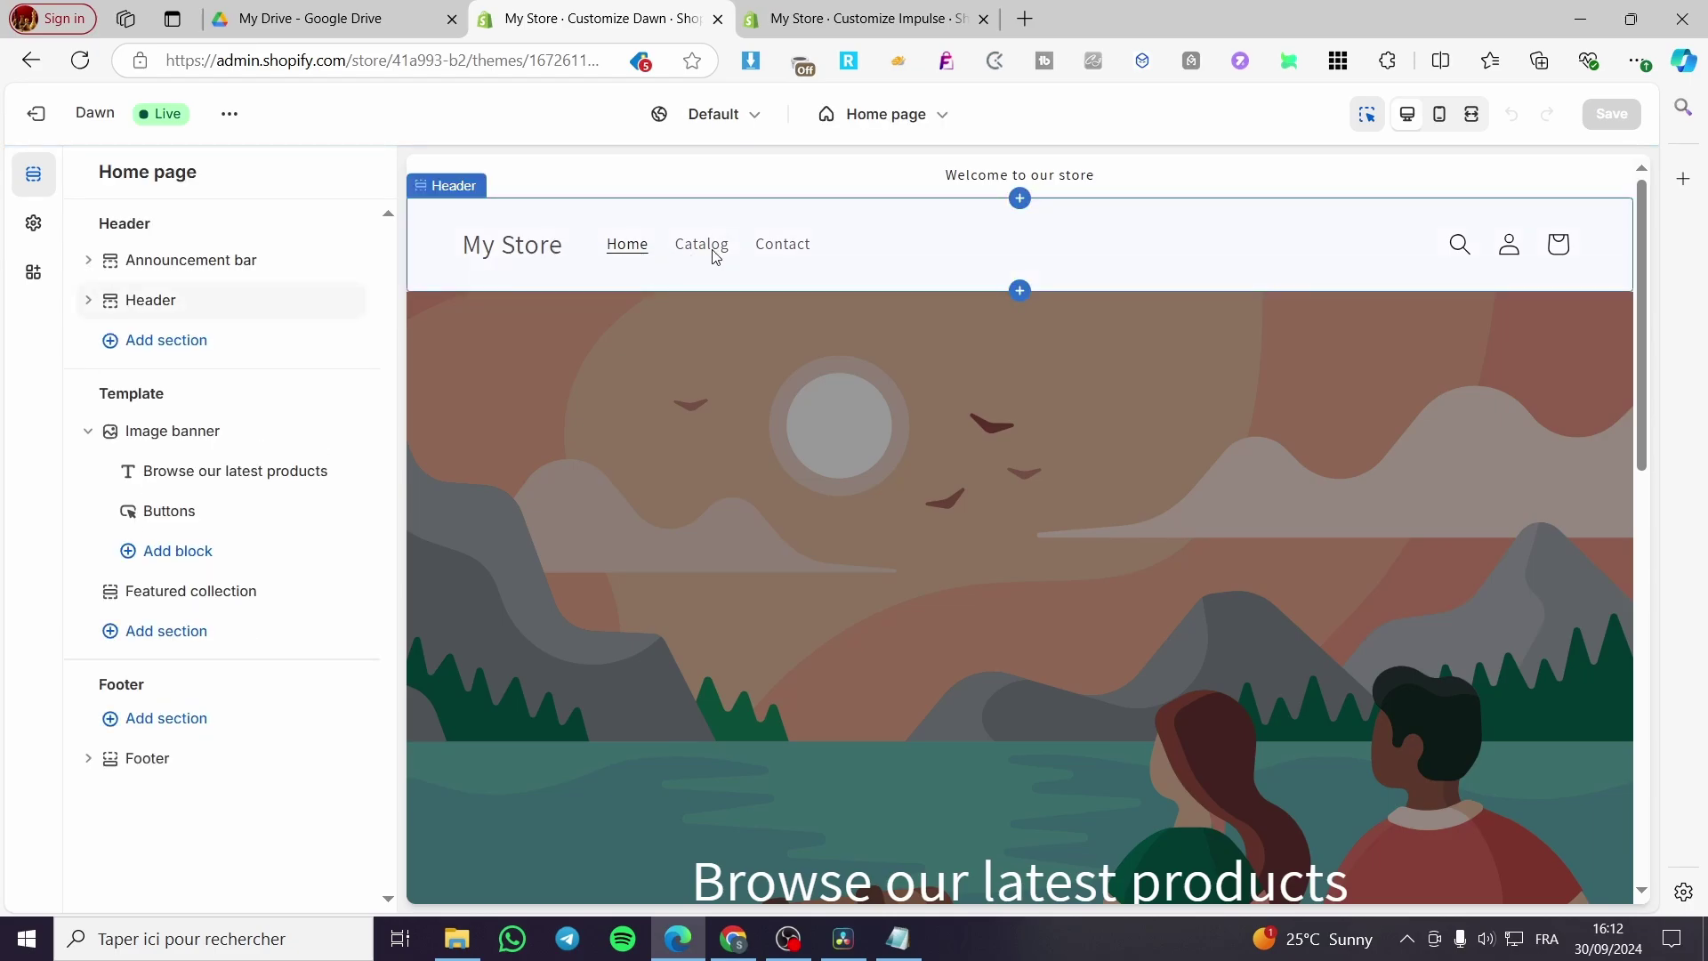
{"action": "left_click", "coordinate": [852, 20]}
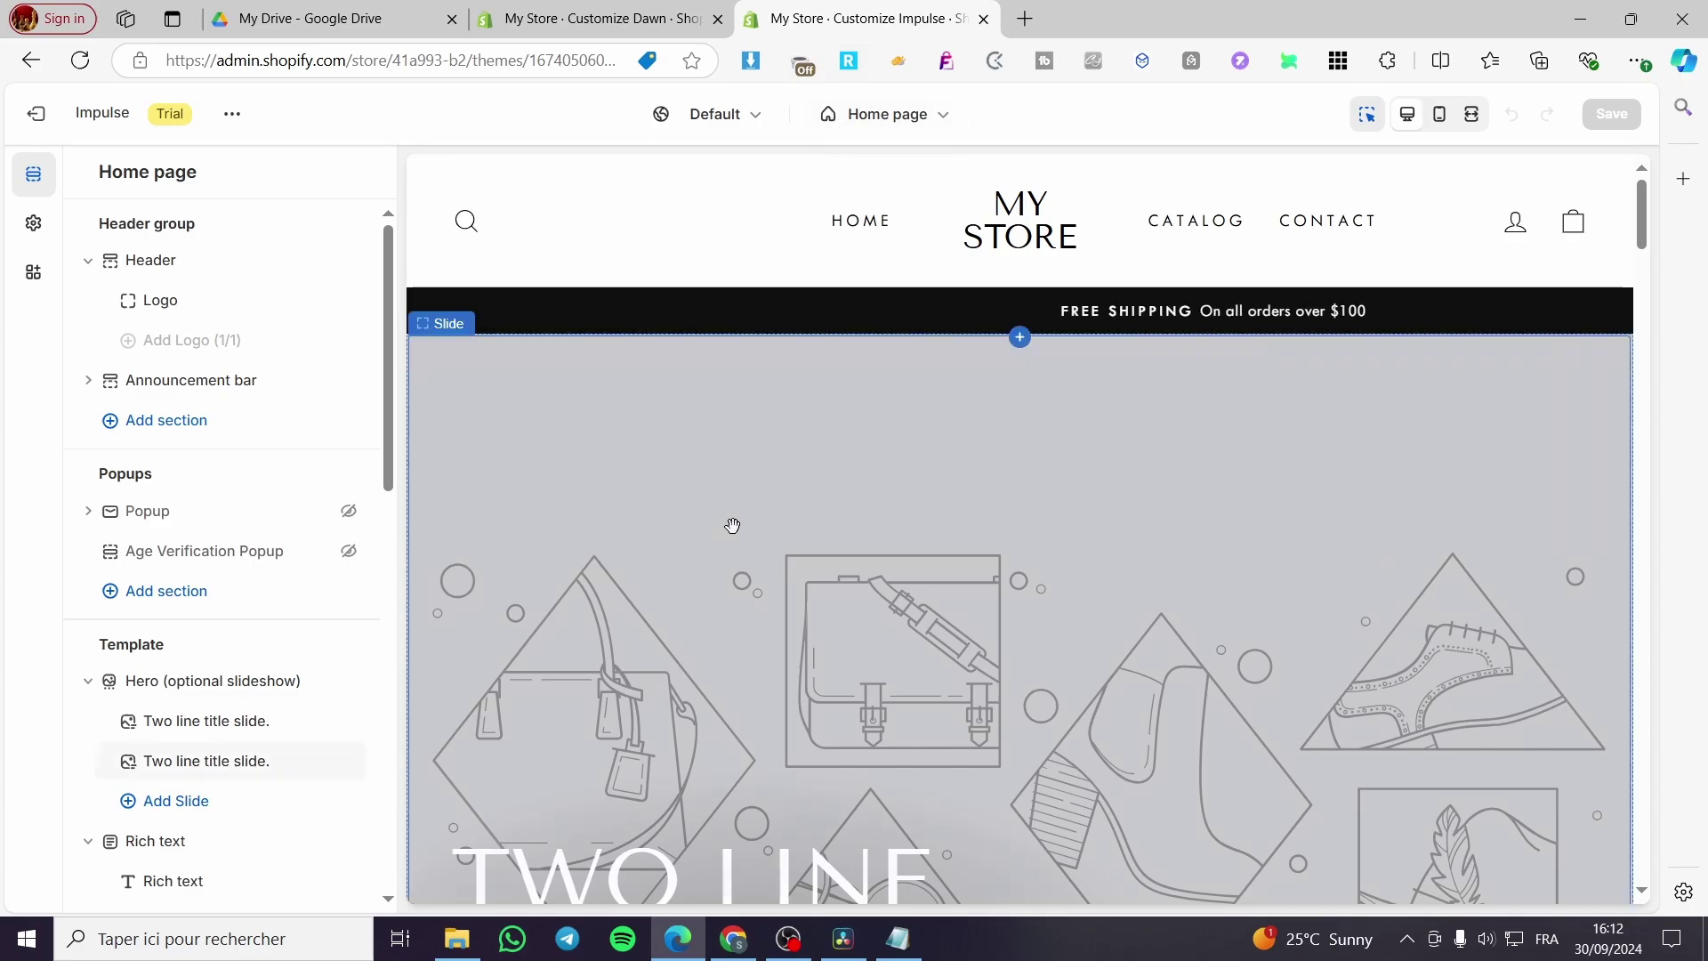
{"action": "scroll", "coordinate": [737, 532], "scroll_direction": "down", "scroll_amount": 10}
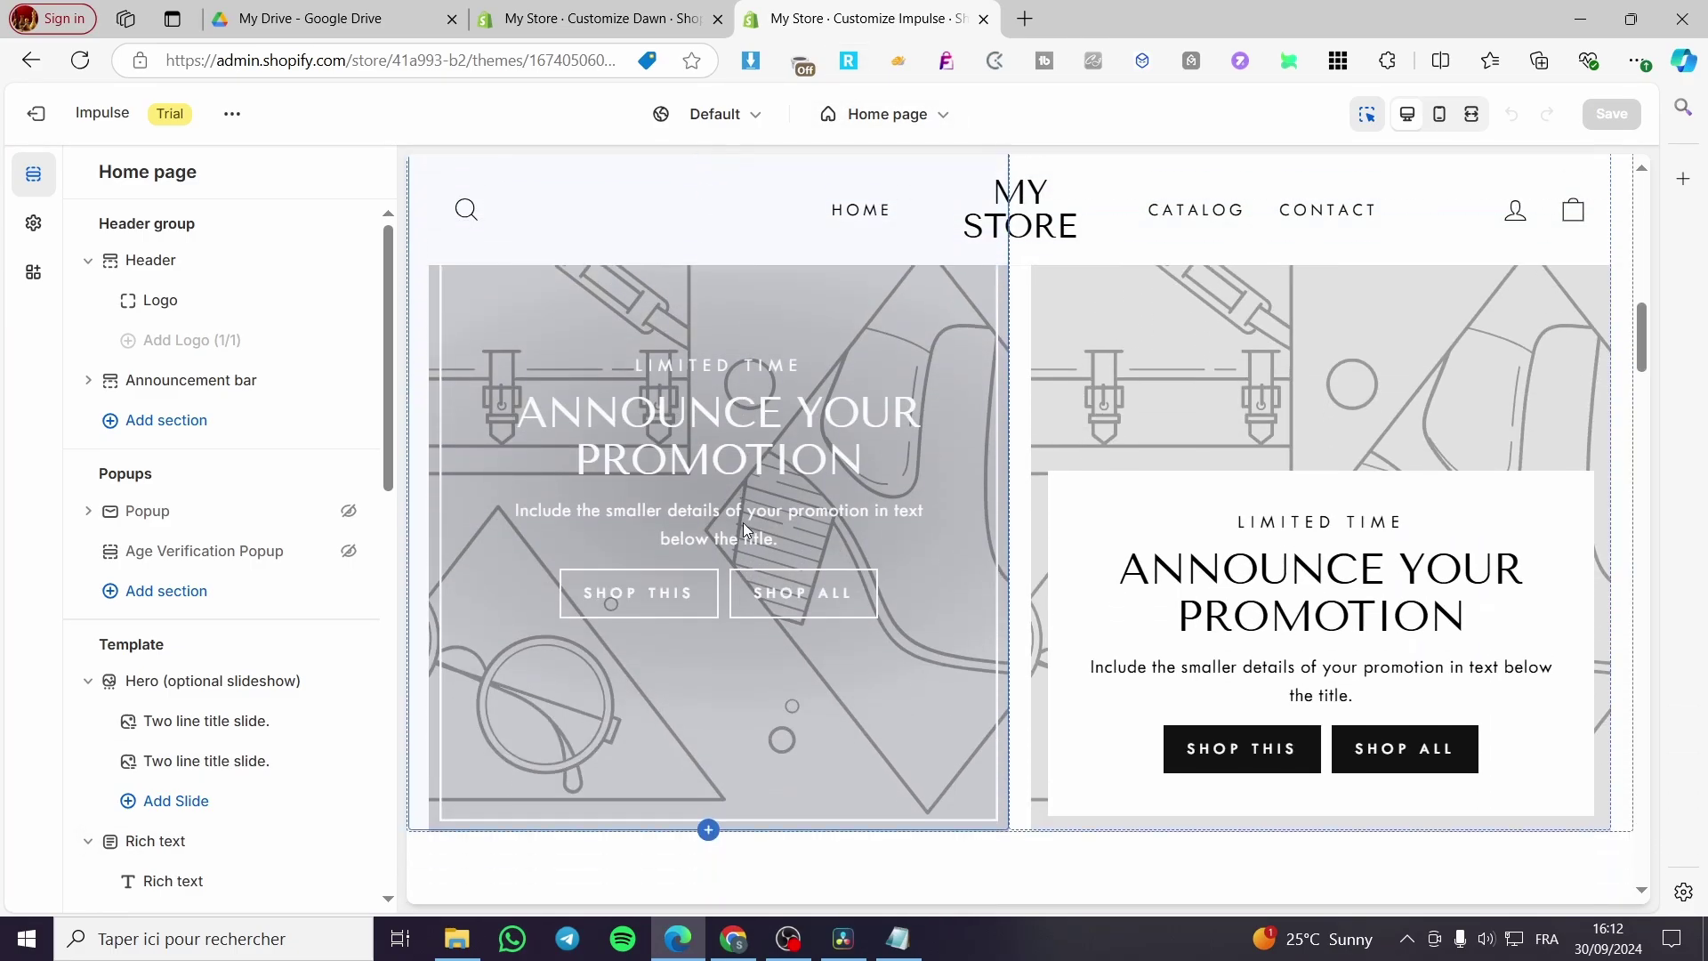
Step: Compare the Dawn home page with Impulse's again, and review Impulse's promotion sections up to the announcement bar
{"action": "scroll", "coordinate": [745, 530], "scroll_direction": "up", "scroll_amount": 5}
{"action": "left_click", "coordinate": [602, 18]}
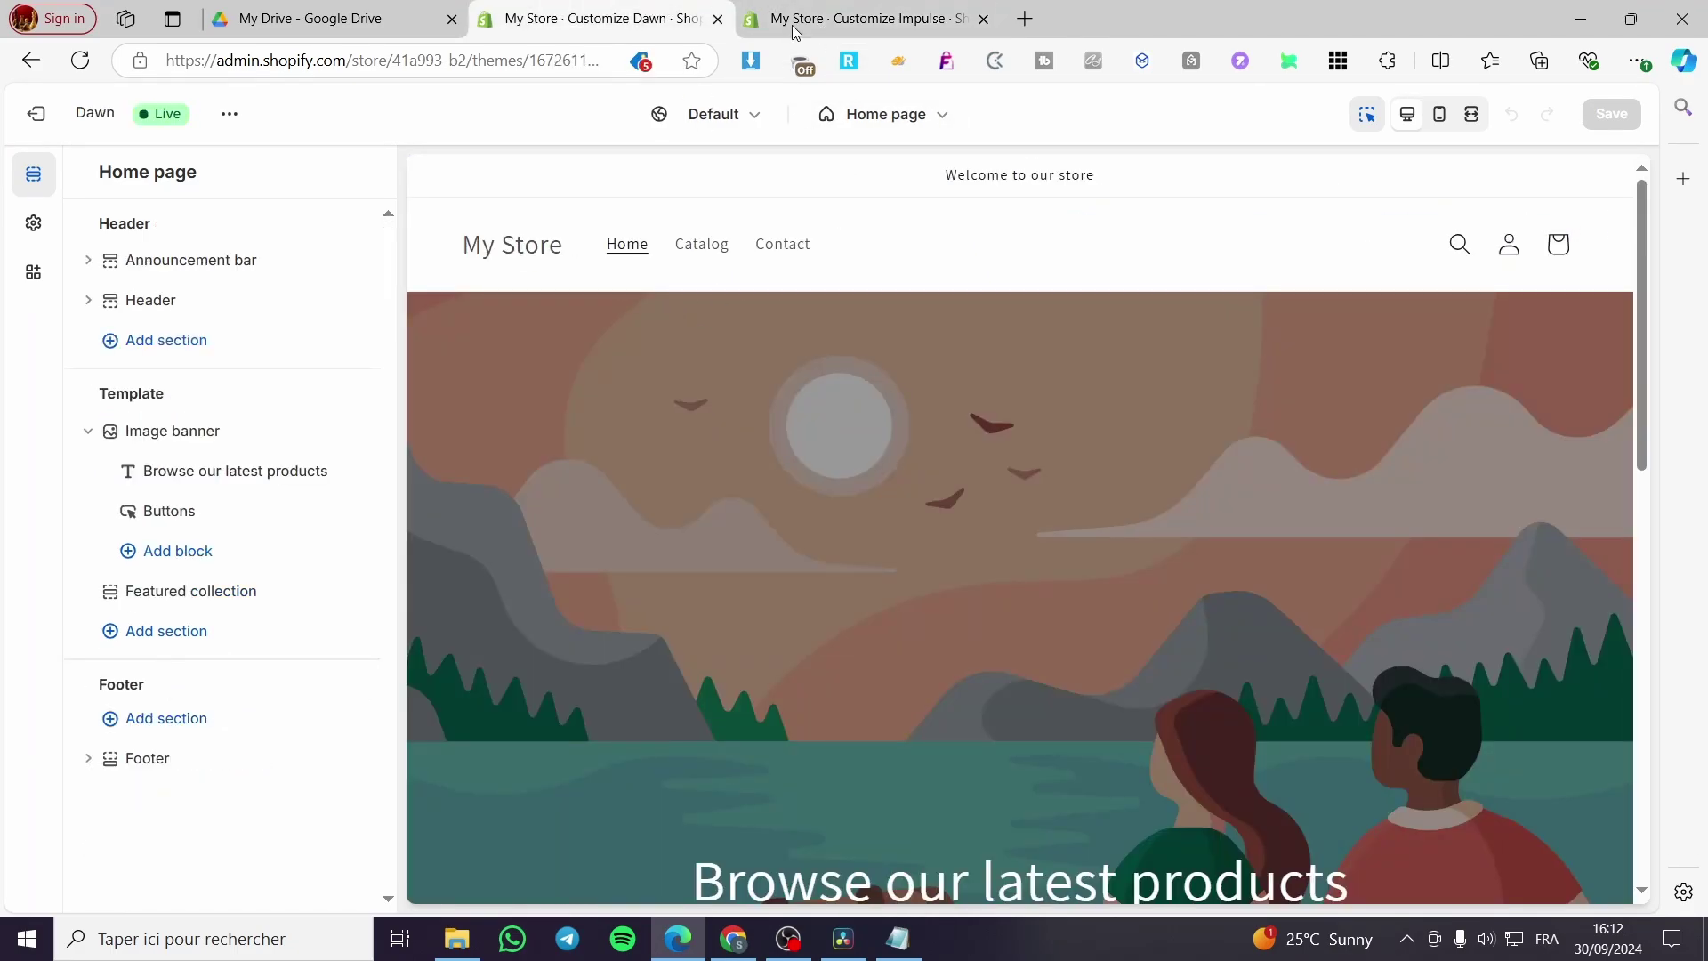
{"action": "left_click", "coordinate": [861, 21]}
{"action": "scroll", "coordinate": [1048, 663], "scroll_direction": "down", "scroll_amount": 5}
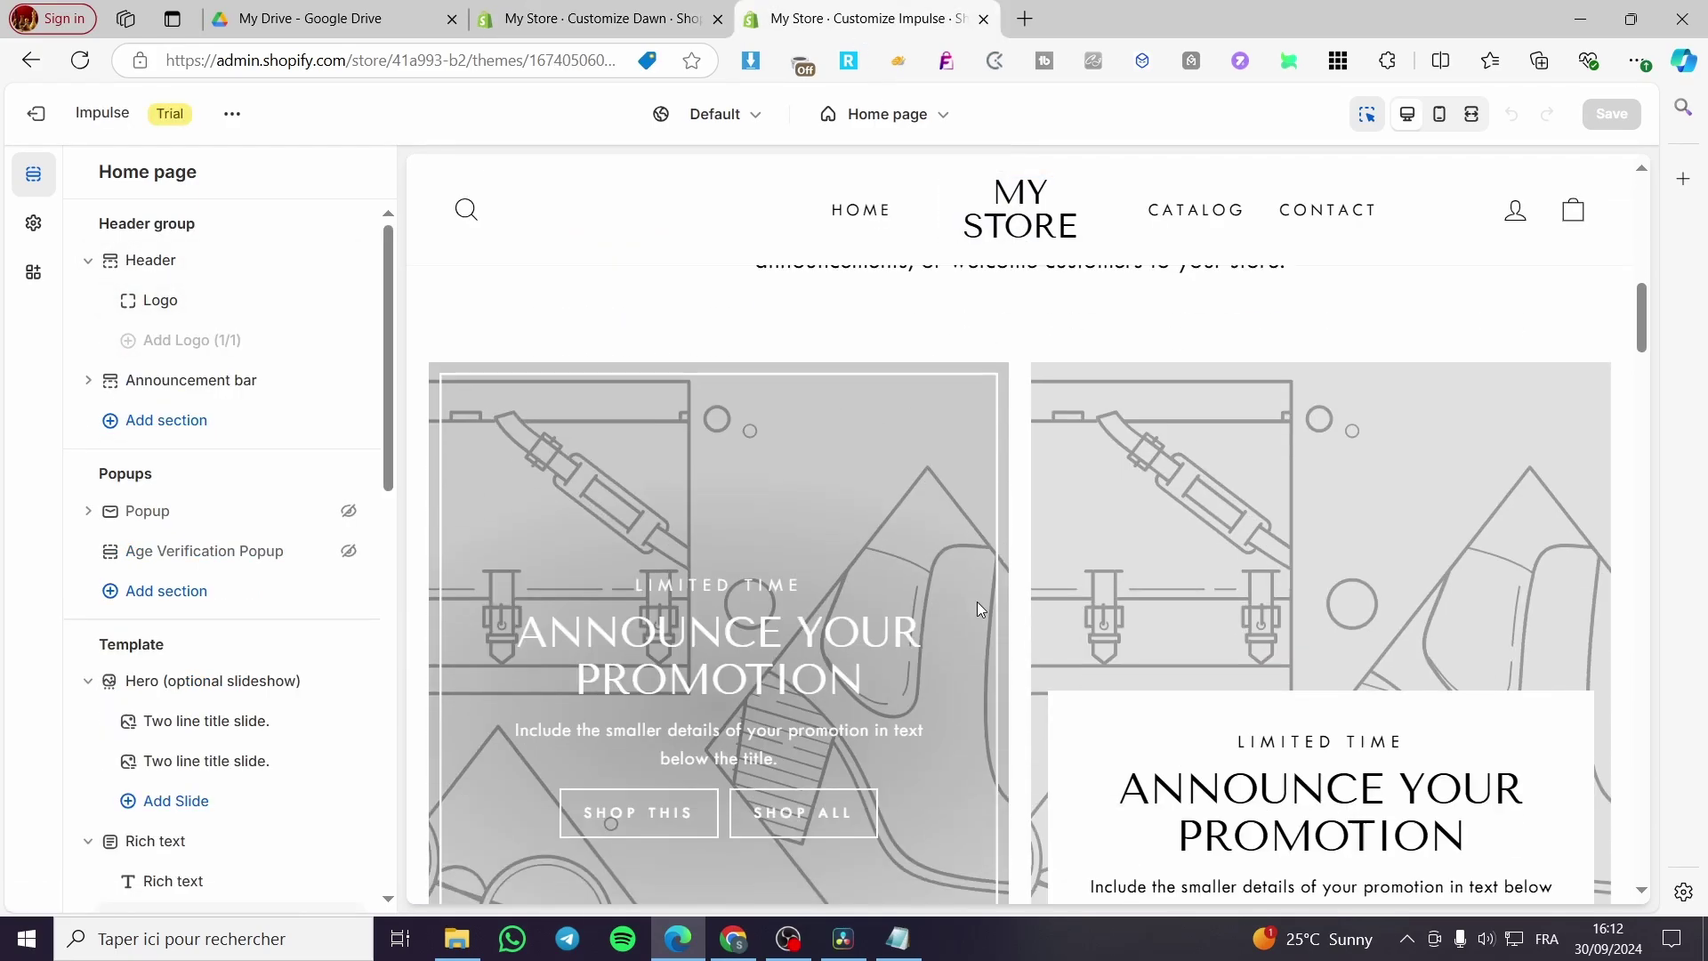
{"action": "scroll", "coordinate": [984, 610], "scroll_direction": "up", "scroll_amount": 10}
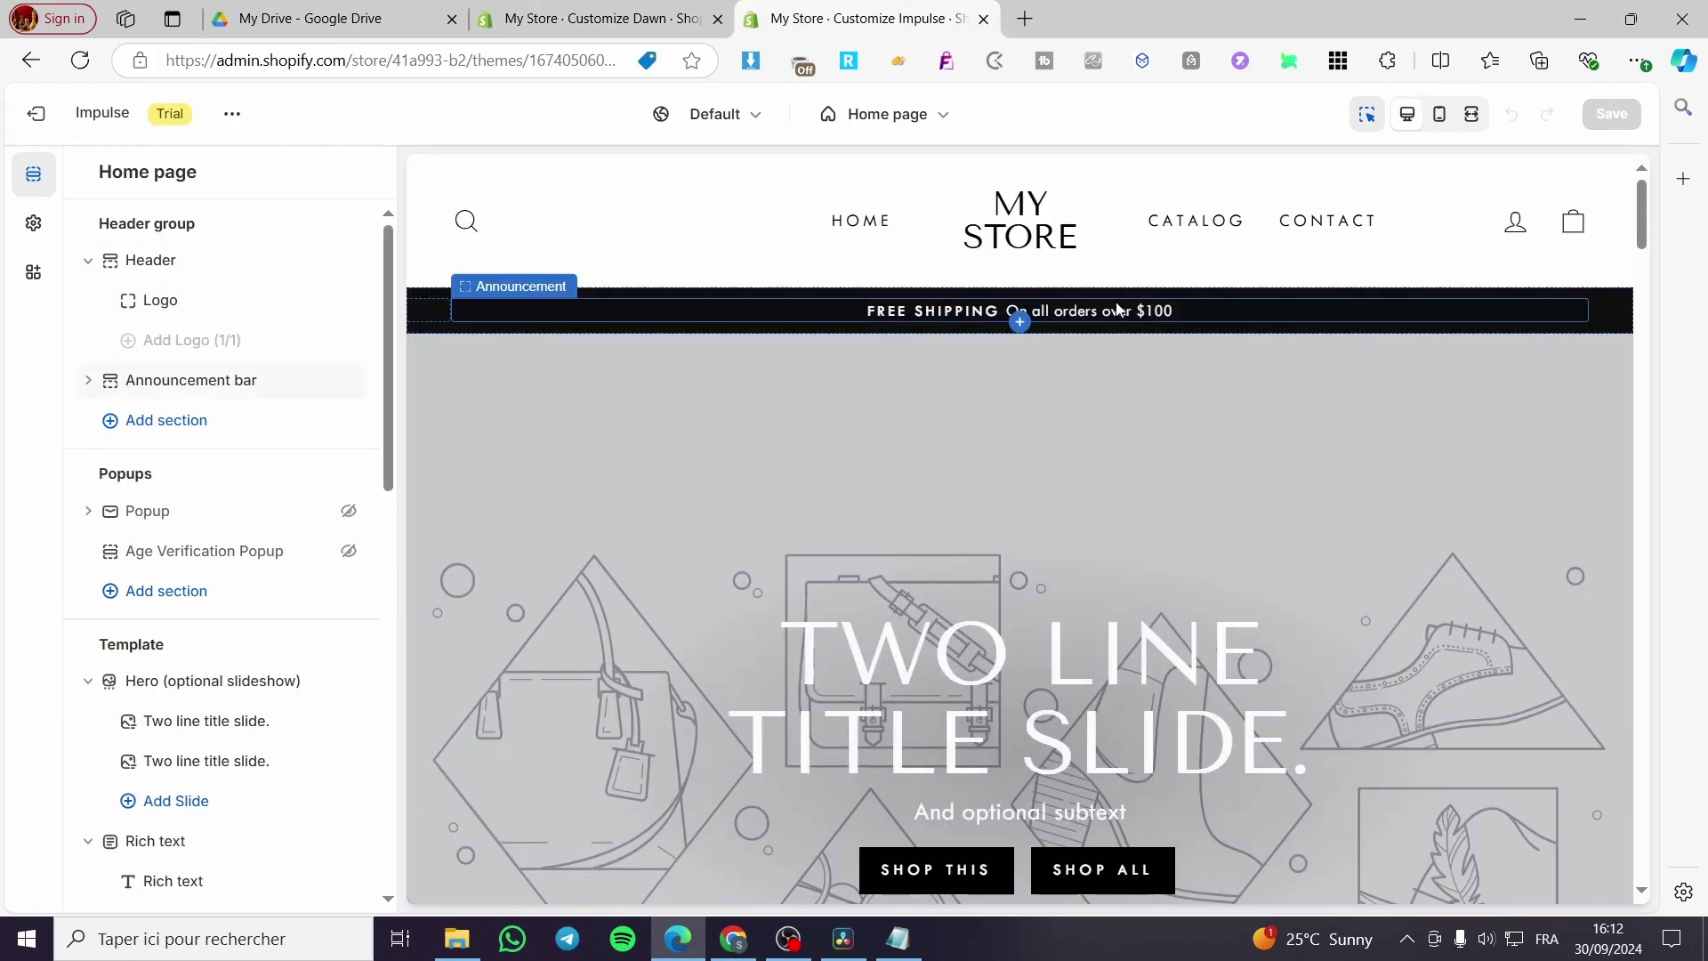
Step: View the settings of the Hassle-free returns announcement and the announcement bar section, and return to the home page section list
{"action": "left_click", "coordinate": [1269, 316]}
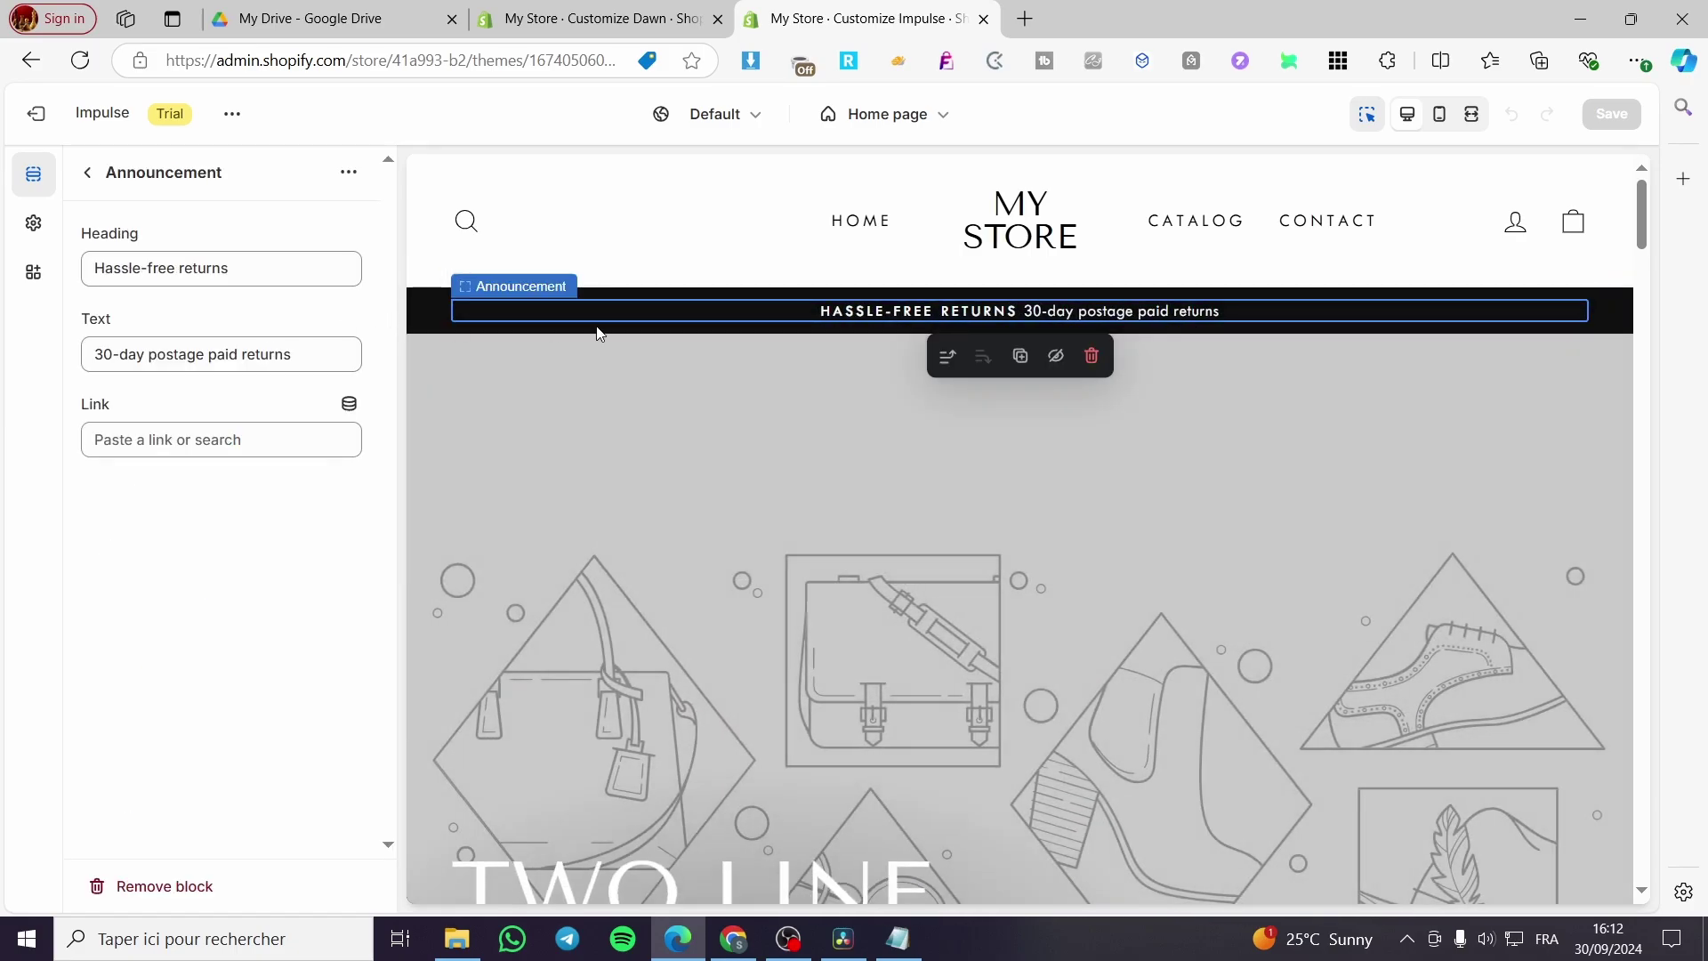
{"action": "left_click", "coordinate": [1277, 319]}
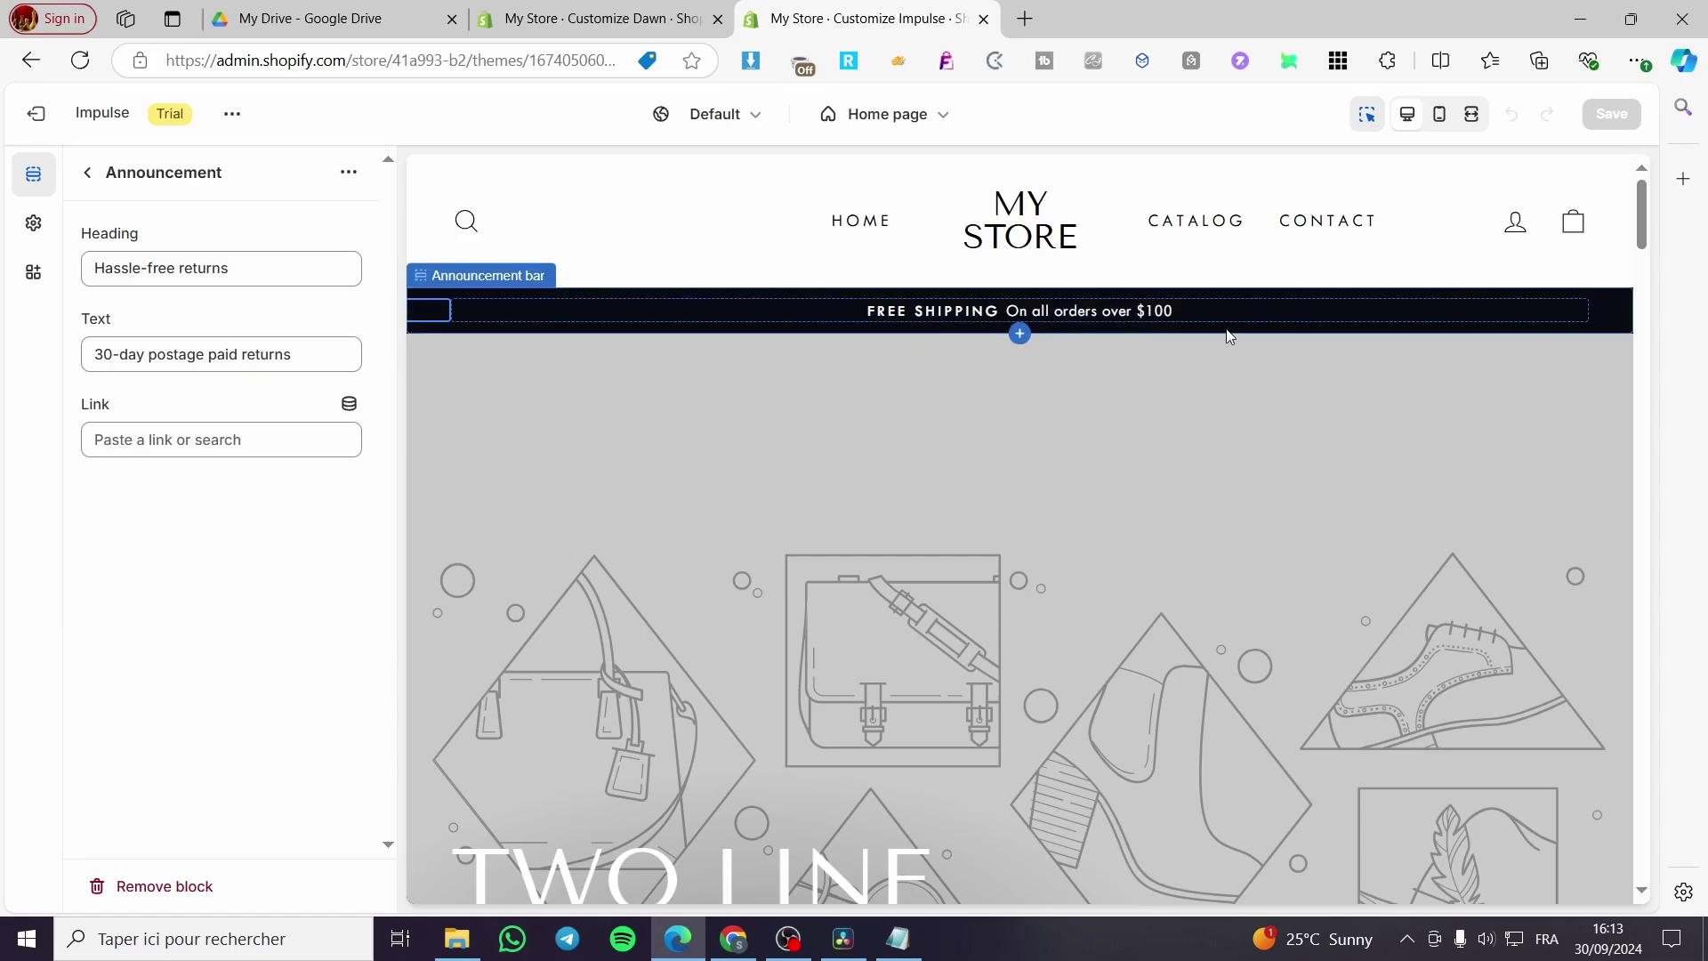
{"action": "left_click", "coordinate": [661, 291]}
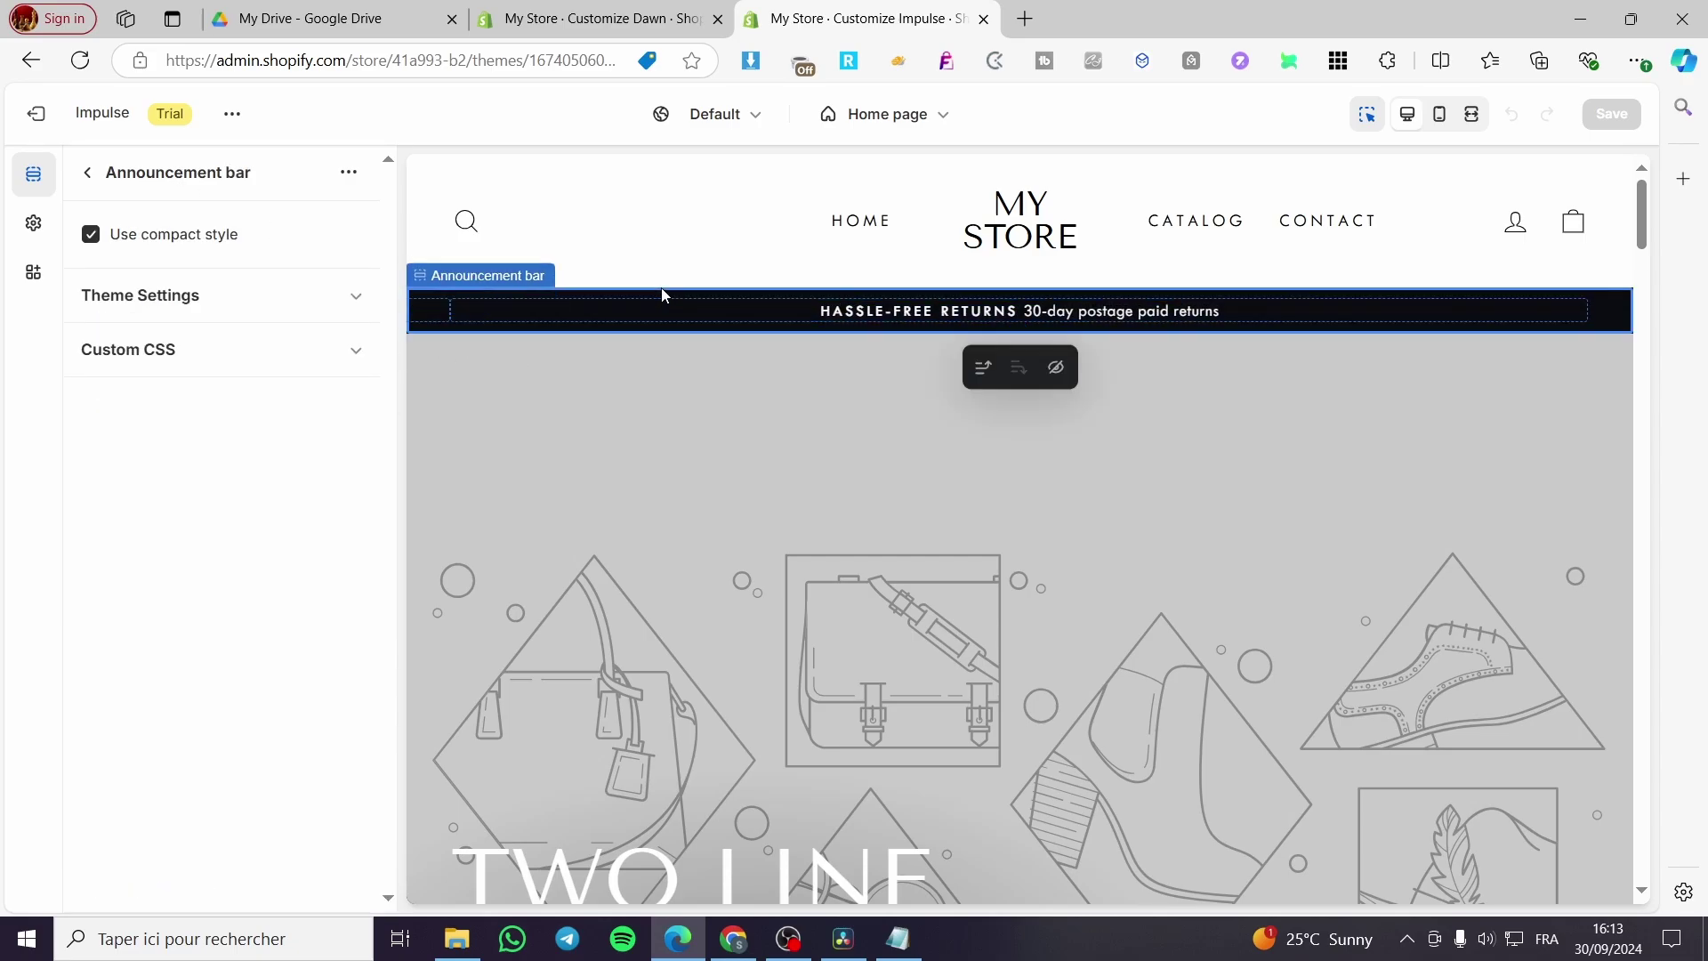
{"action": "left_click", "coordinate": [662, 303]}
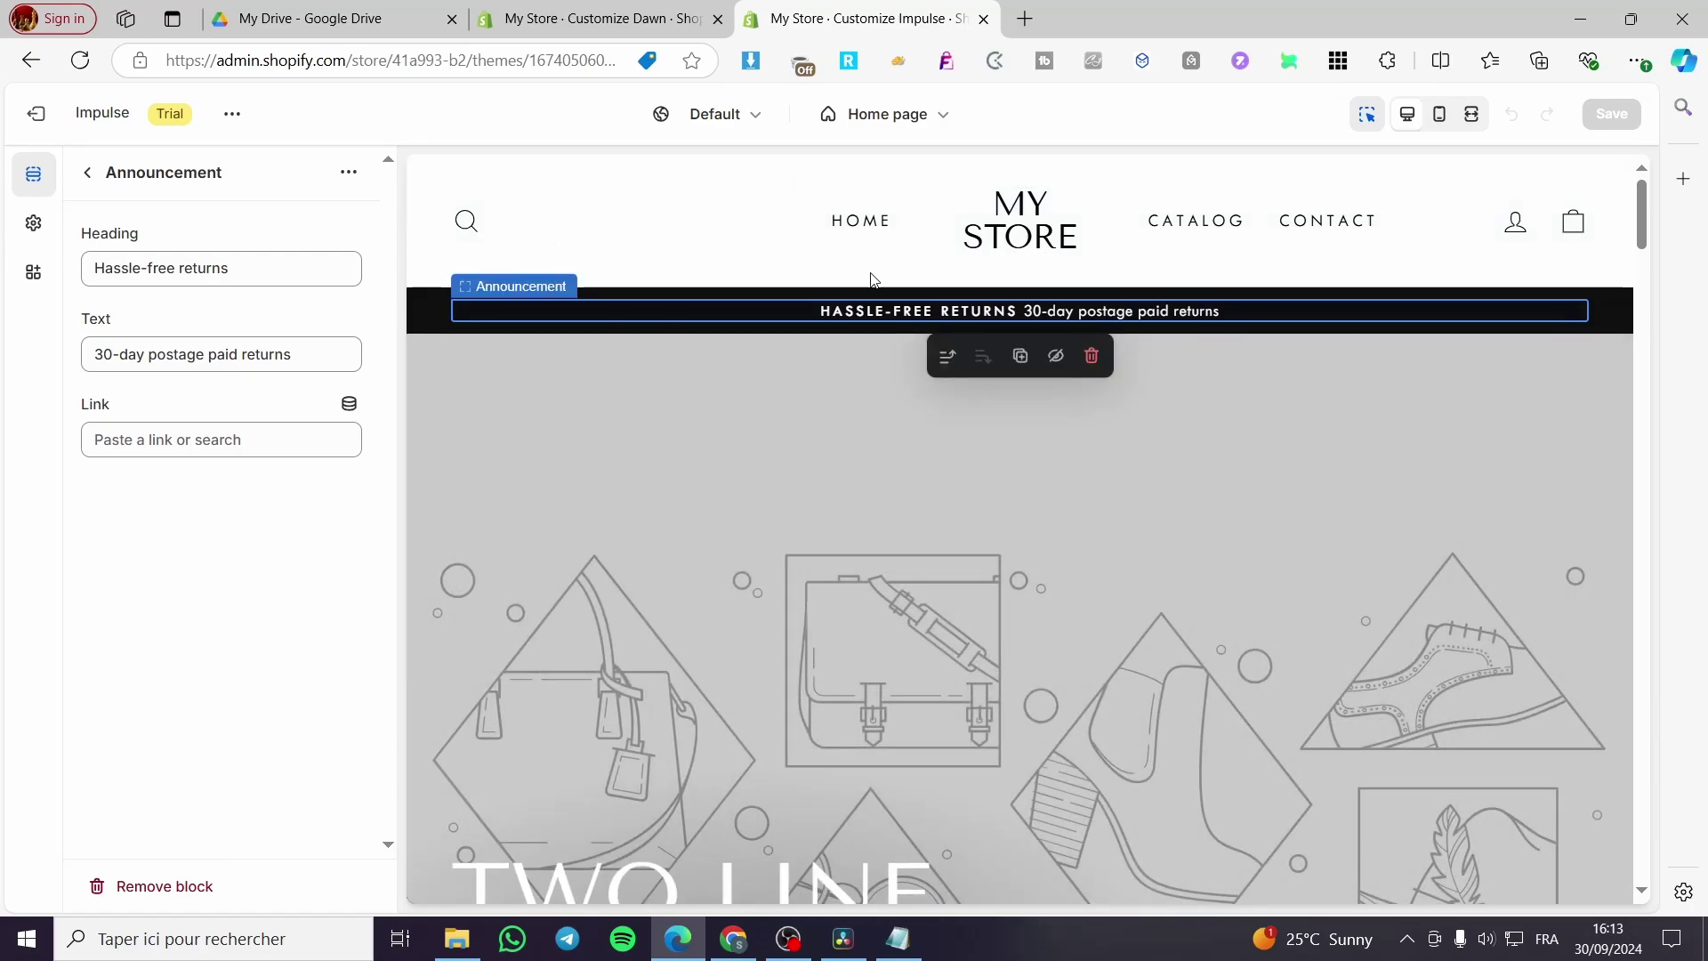
{"action": "left_click", "coordinate": [88, 175]}
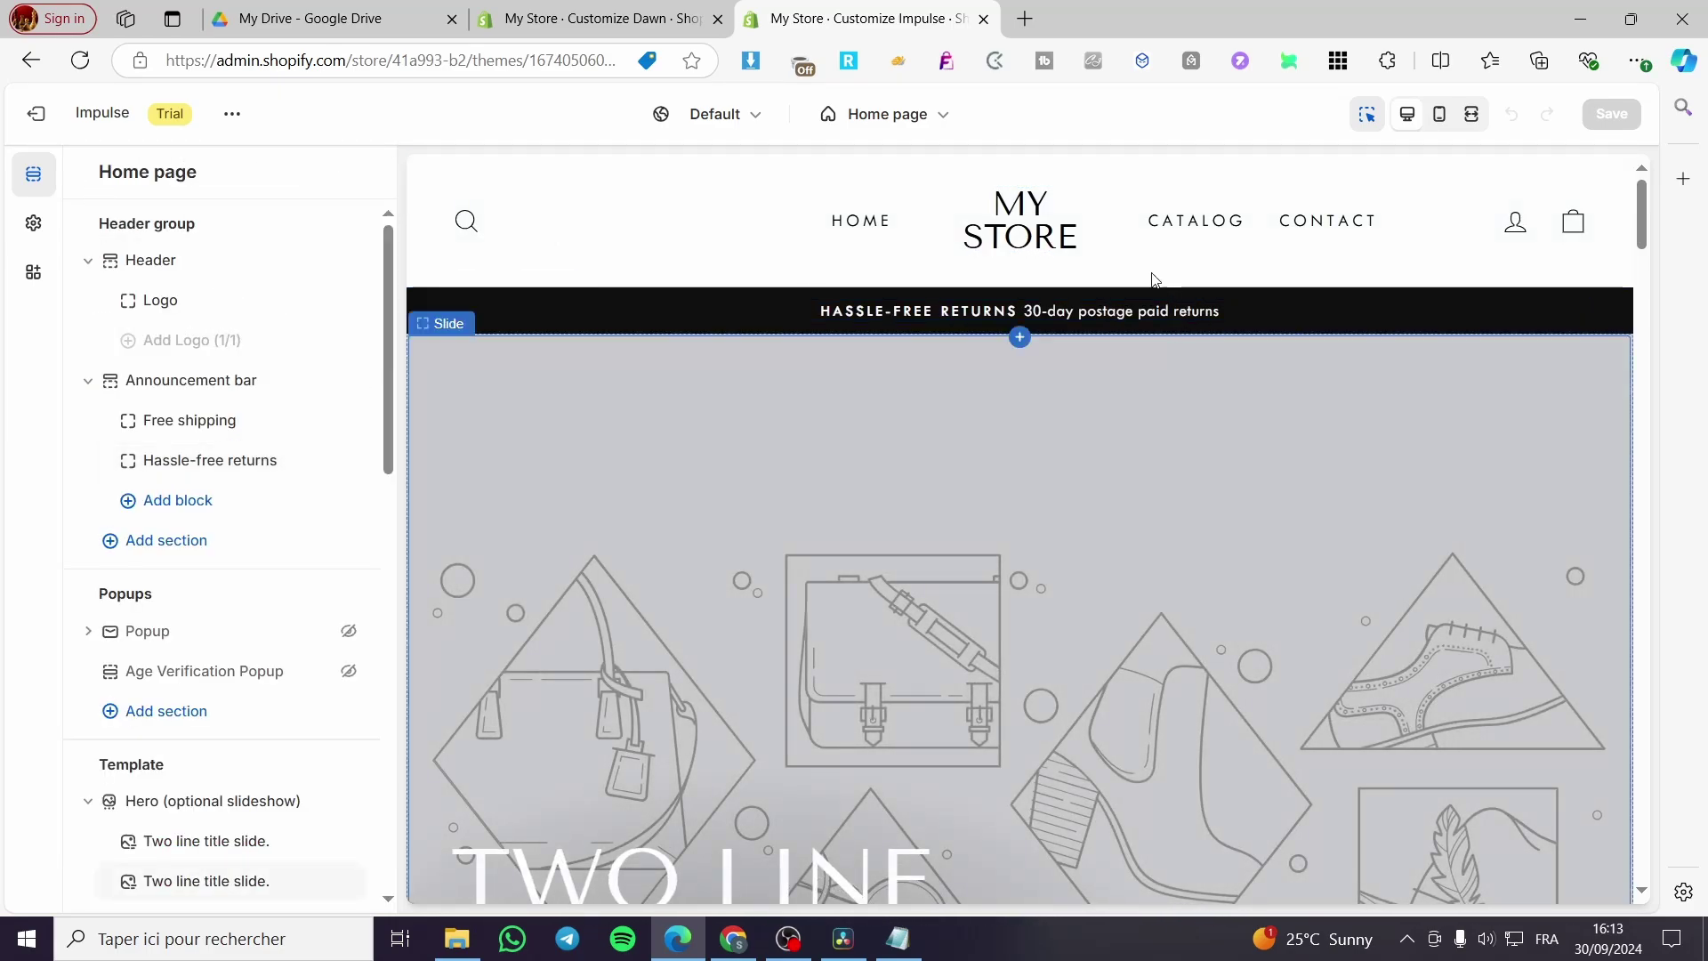
Step: View the hero slide's heading, text and link settings, return to the section list and look over the home page preview
{"action": "scroll", "coordinate": [1152, 470], "scroll_direction": "down", "scroll_amount": 3}
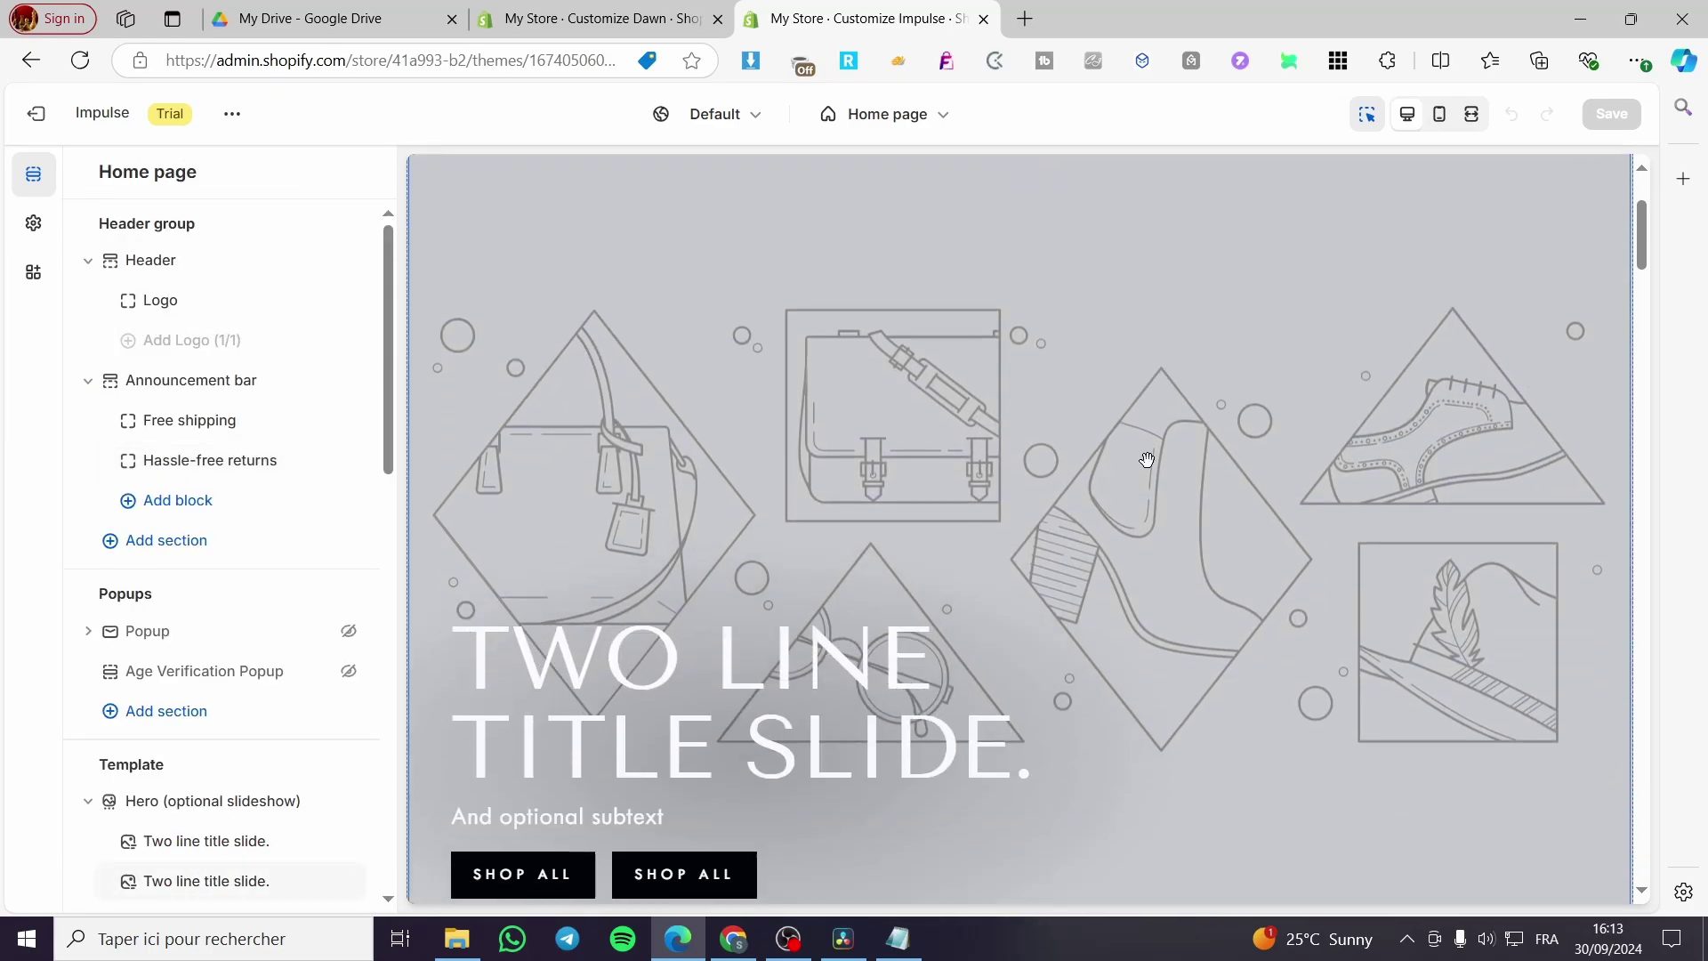
{"action": "left_click", "coordinate": [1021, 484]}
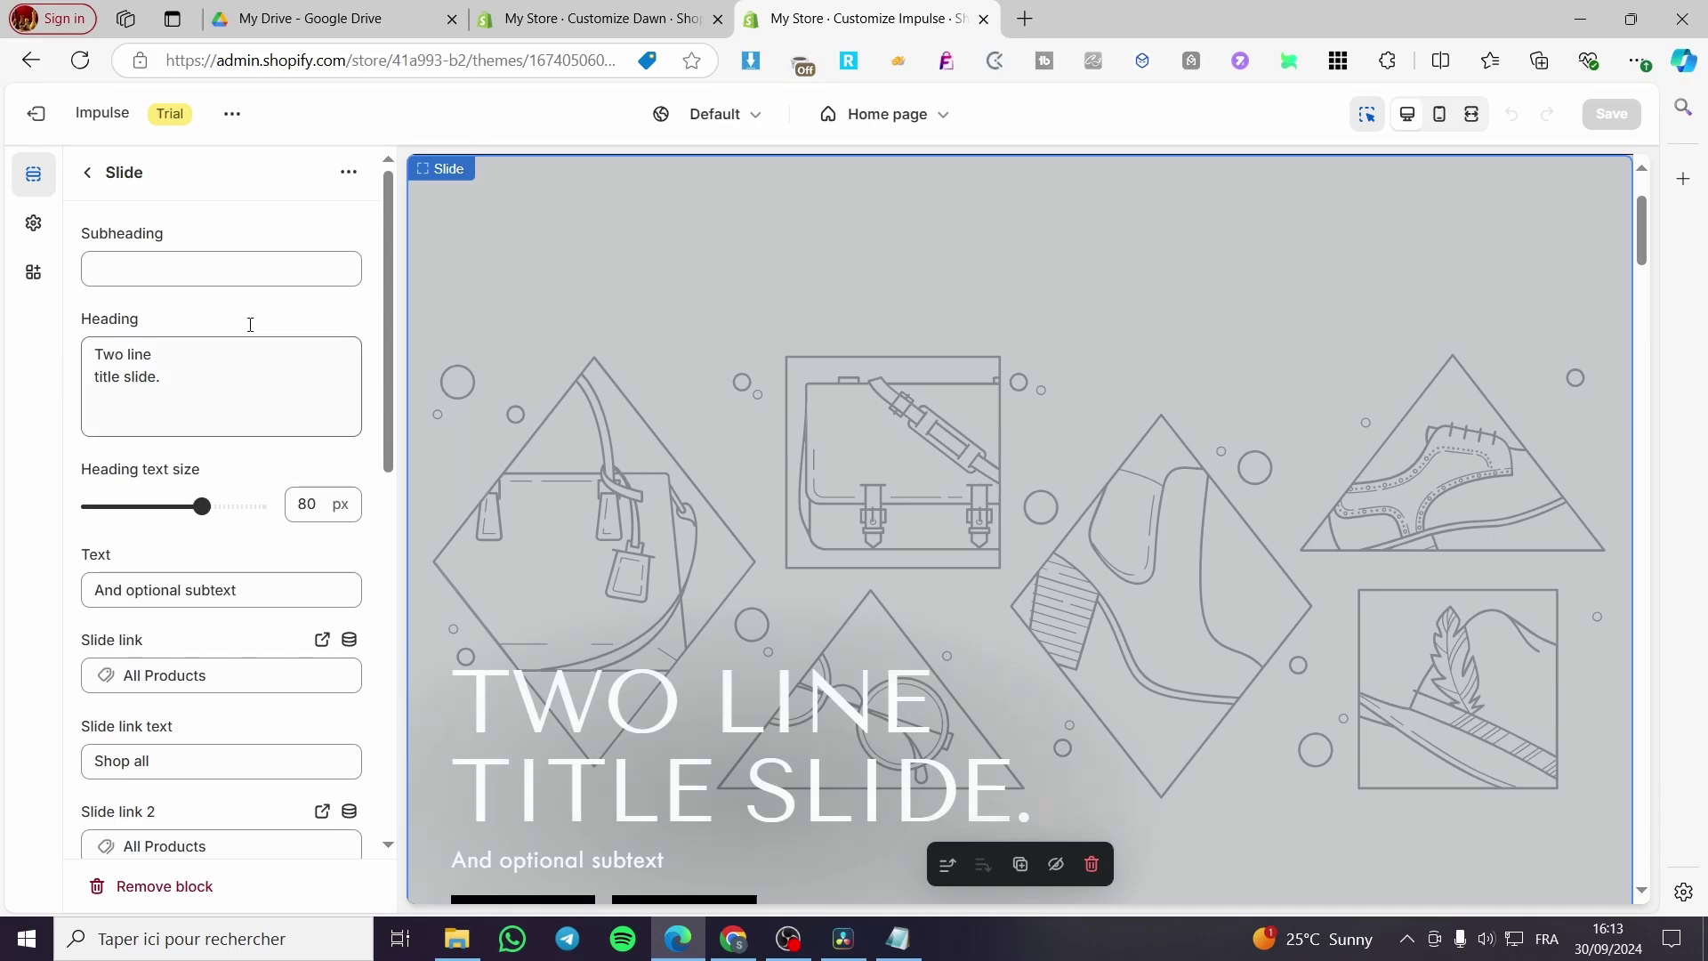
{"action": "left_click", "coordinate": [87, 174]}
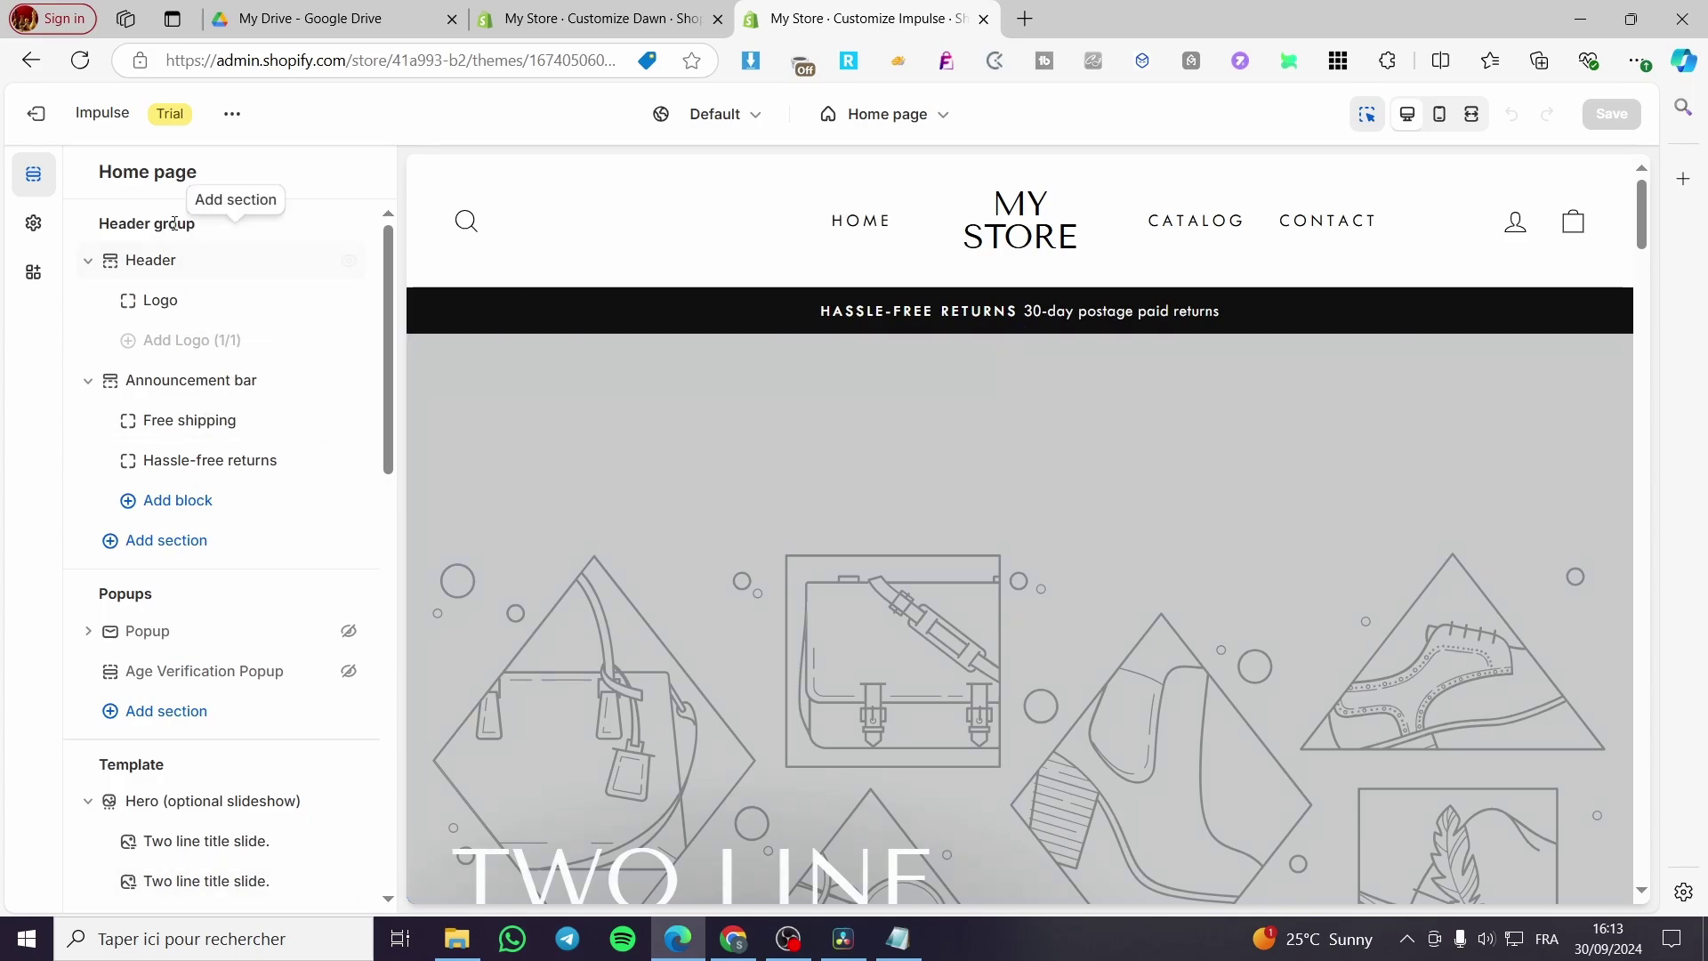
{"action": "scroll", "coordinate": [1374, 543], "scroll_direction": "down", "scroll_amount": 10}
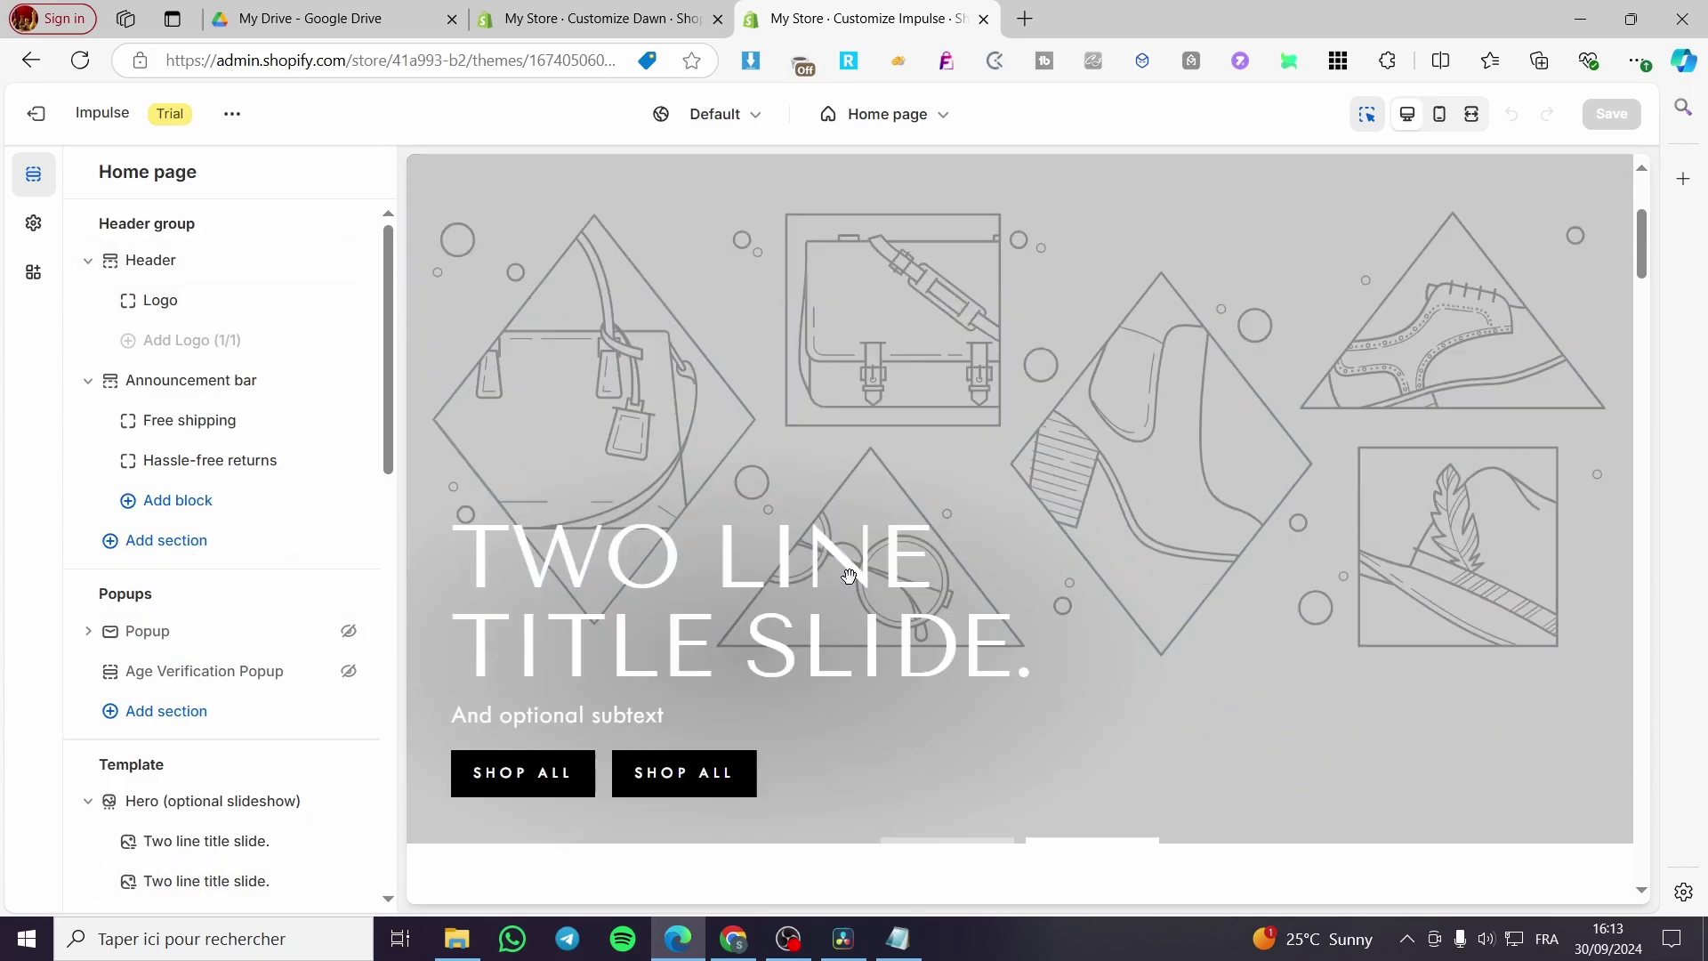
{"action": "left_click_drag", "start_coordinate": [1647, 318], "coordinate": [1699, 161]}
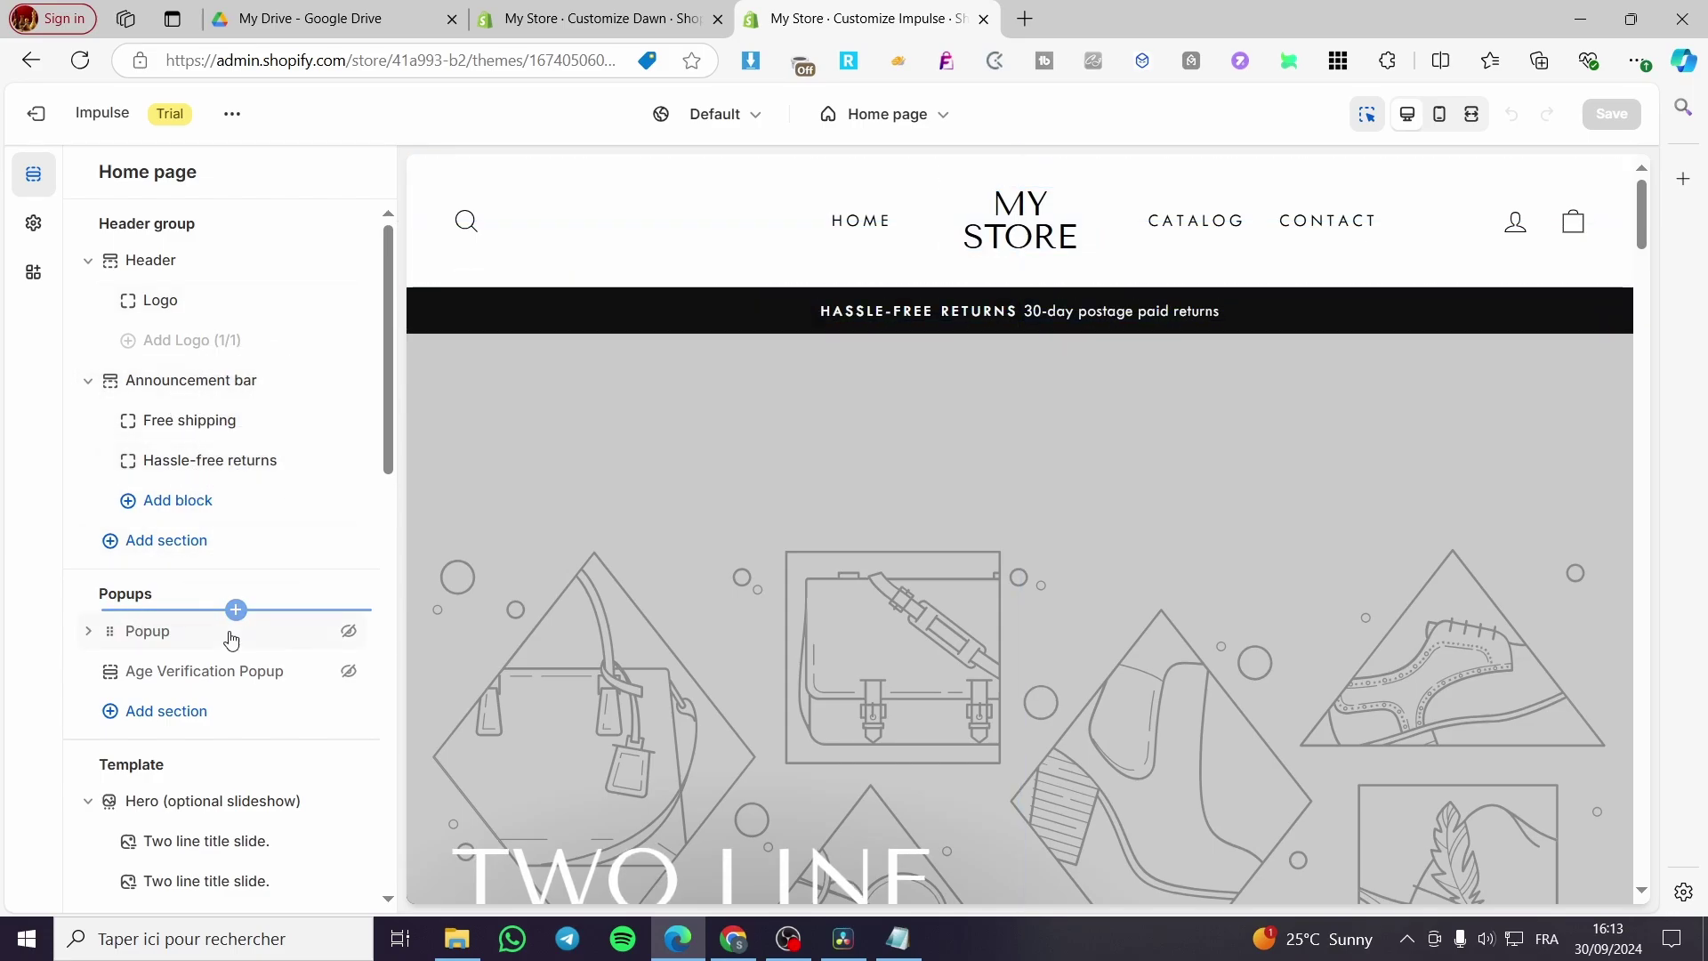
Step: Show the Popup and Age Verification Popup sections and hide both again
{"action": "scroll", "coordinate": [208, 637], "scroll_direction": "down", "scroll_amount": 1}
{"action": "left_click", "coordinate": [348, 520]}
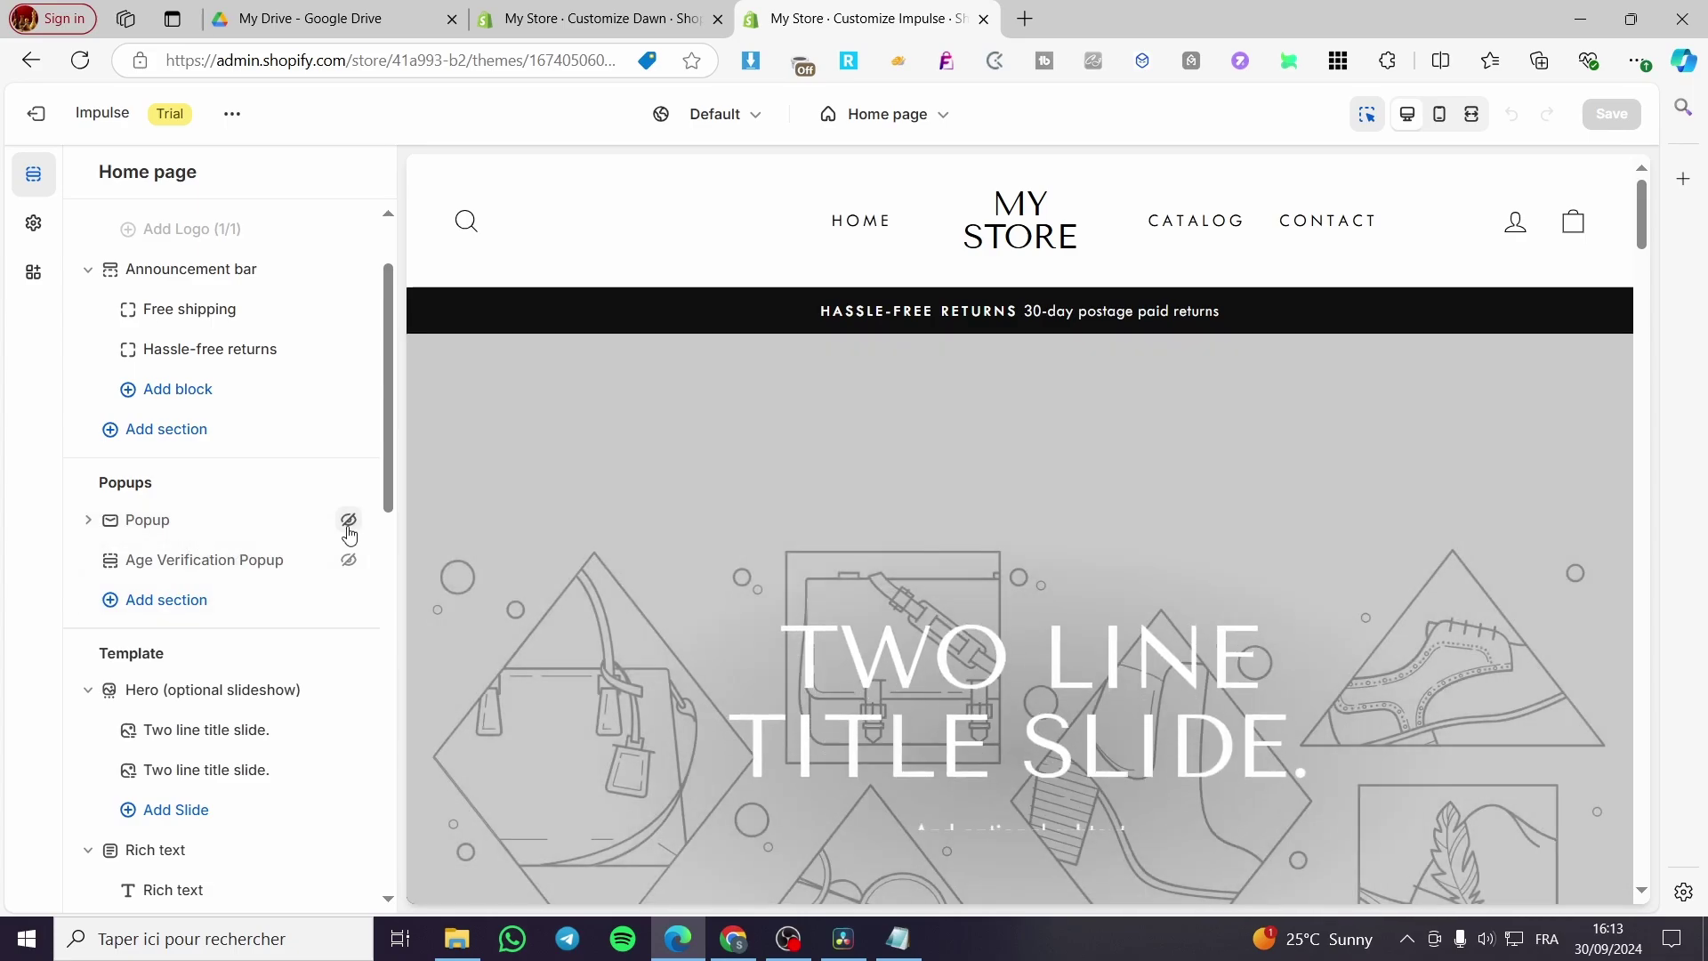
{"action": "left_click", "coordinate": [348, 559]}
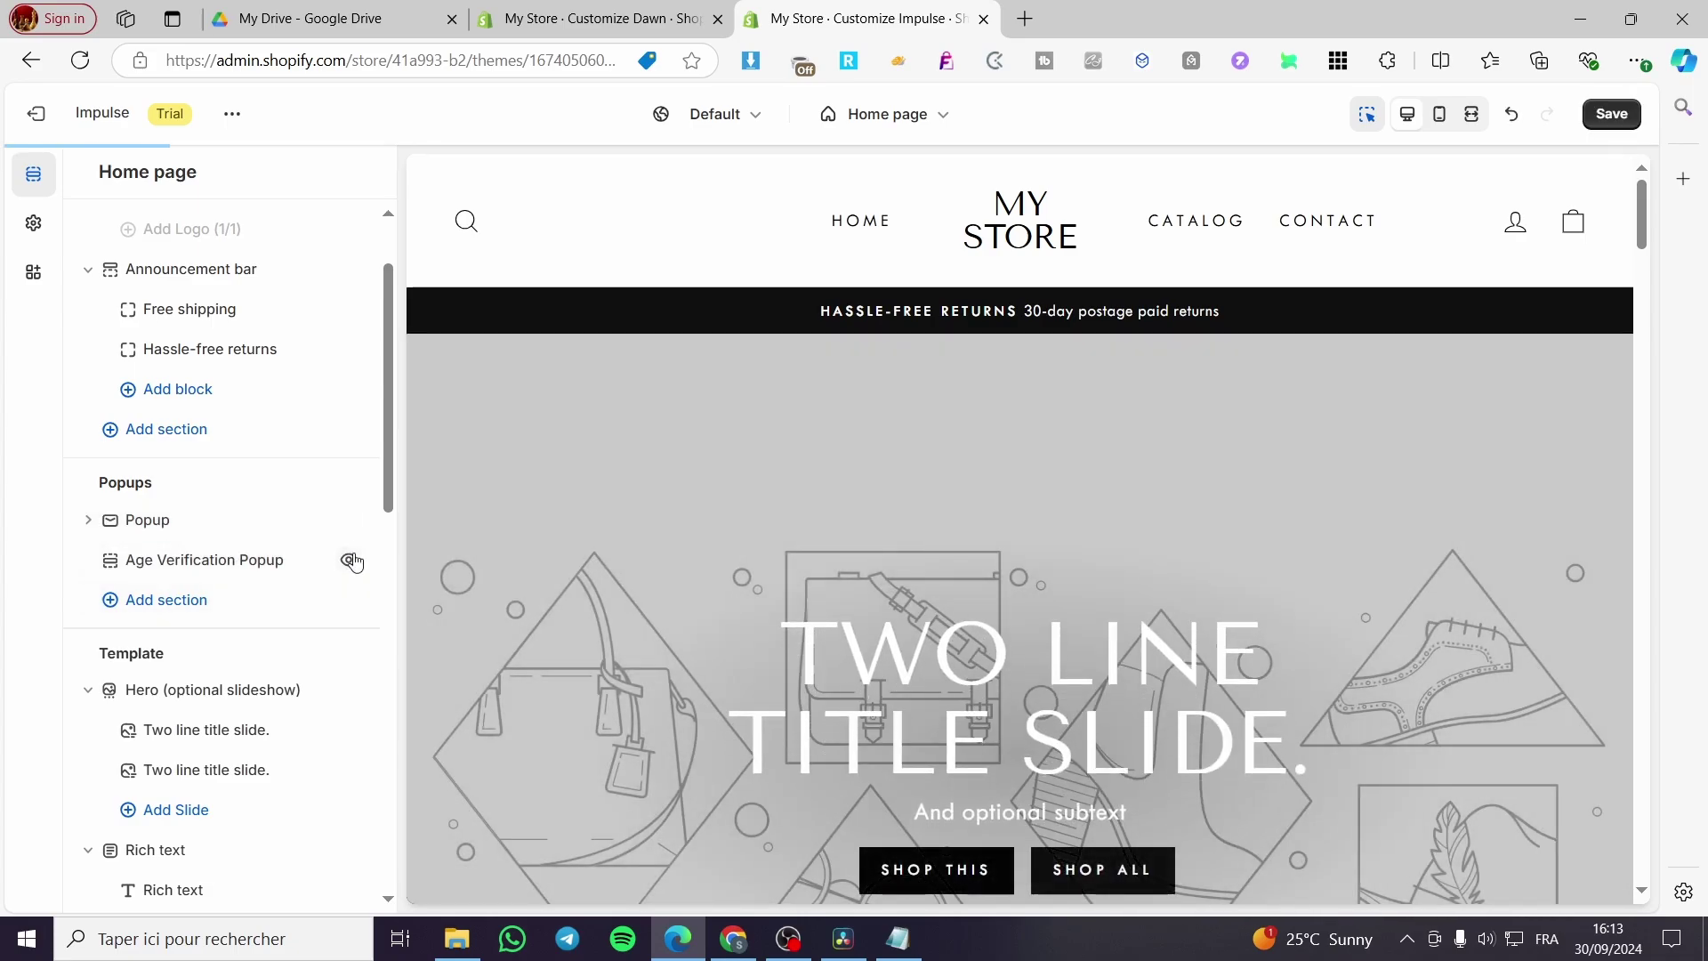
{"action": "left_click", "coordinate": [350, 560]}
{"action": "left_click", "coordinate": [348, 520]}
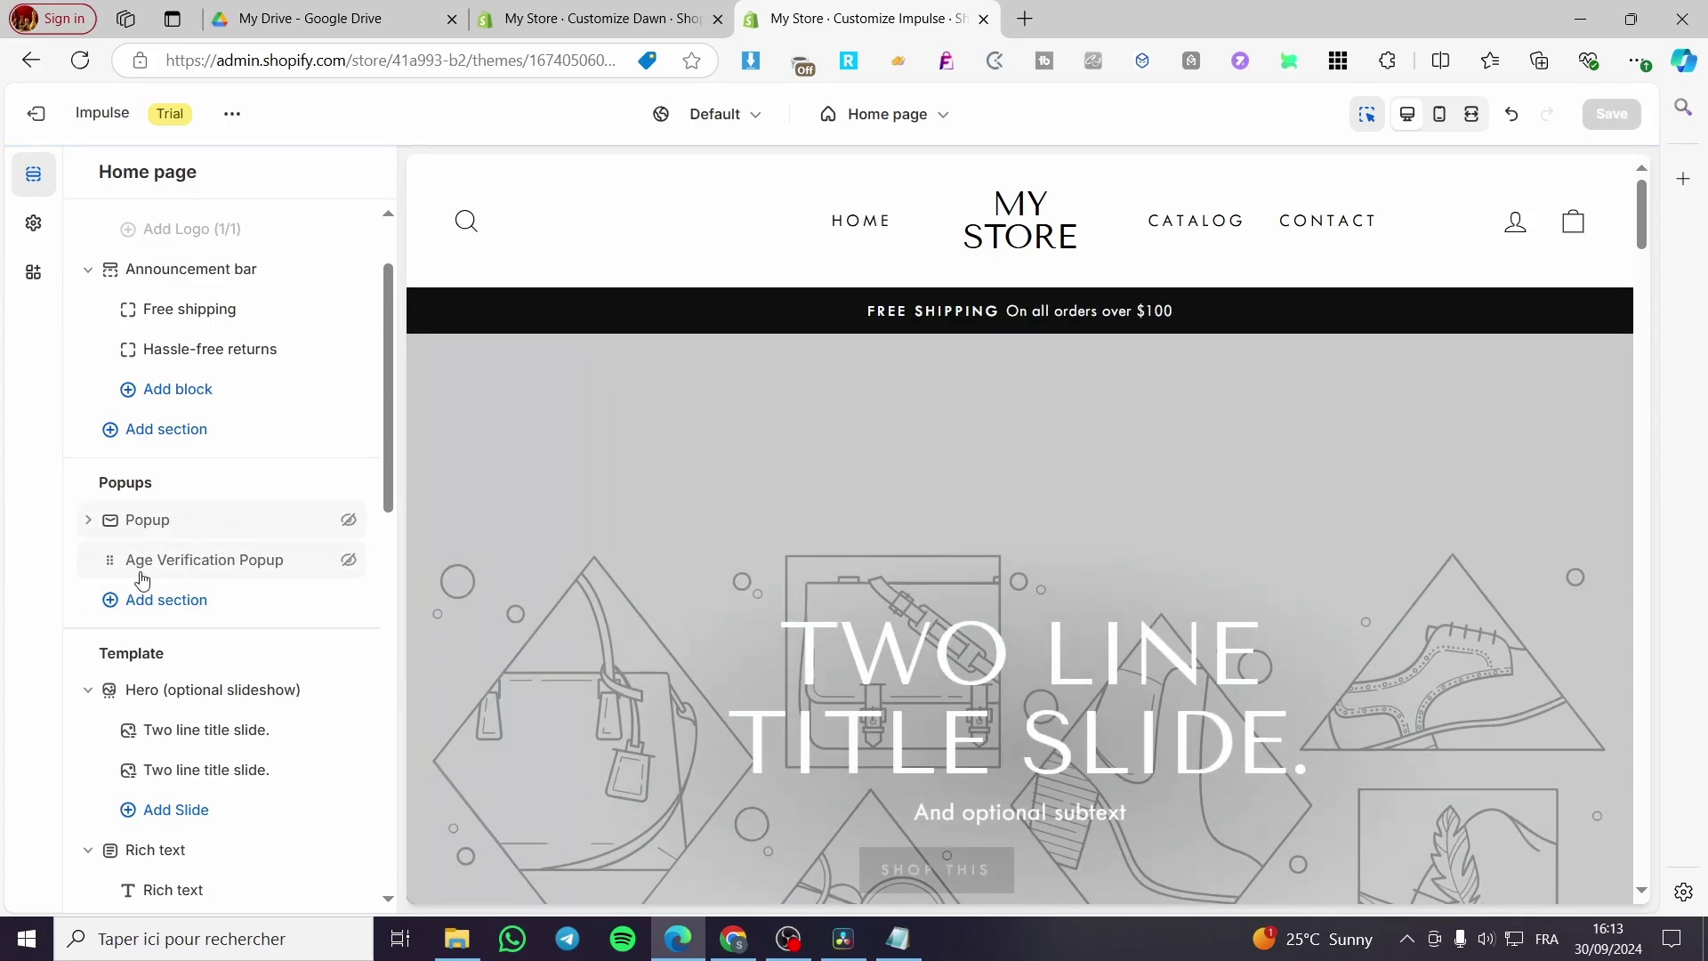
Step: Expand the Popup section, view its Sticky reminder block's label setting and return to the section list
{"action": "left_click", "coordinate": [89, 521]}
{"action": "left_click", "coordinate": [163, 569]}
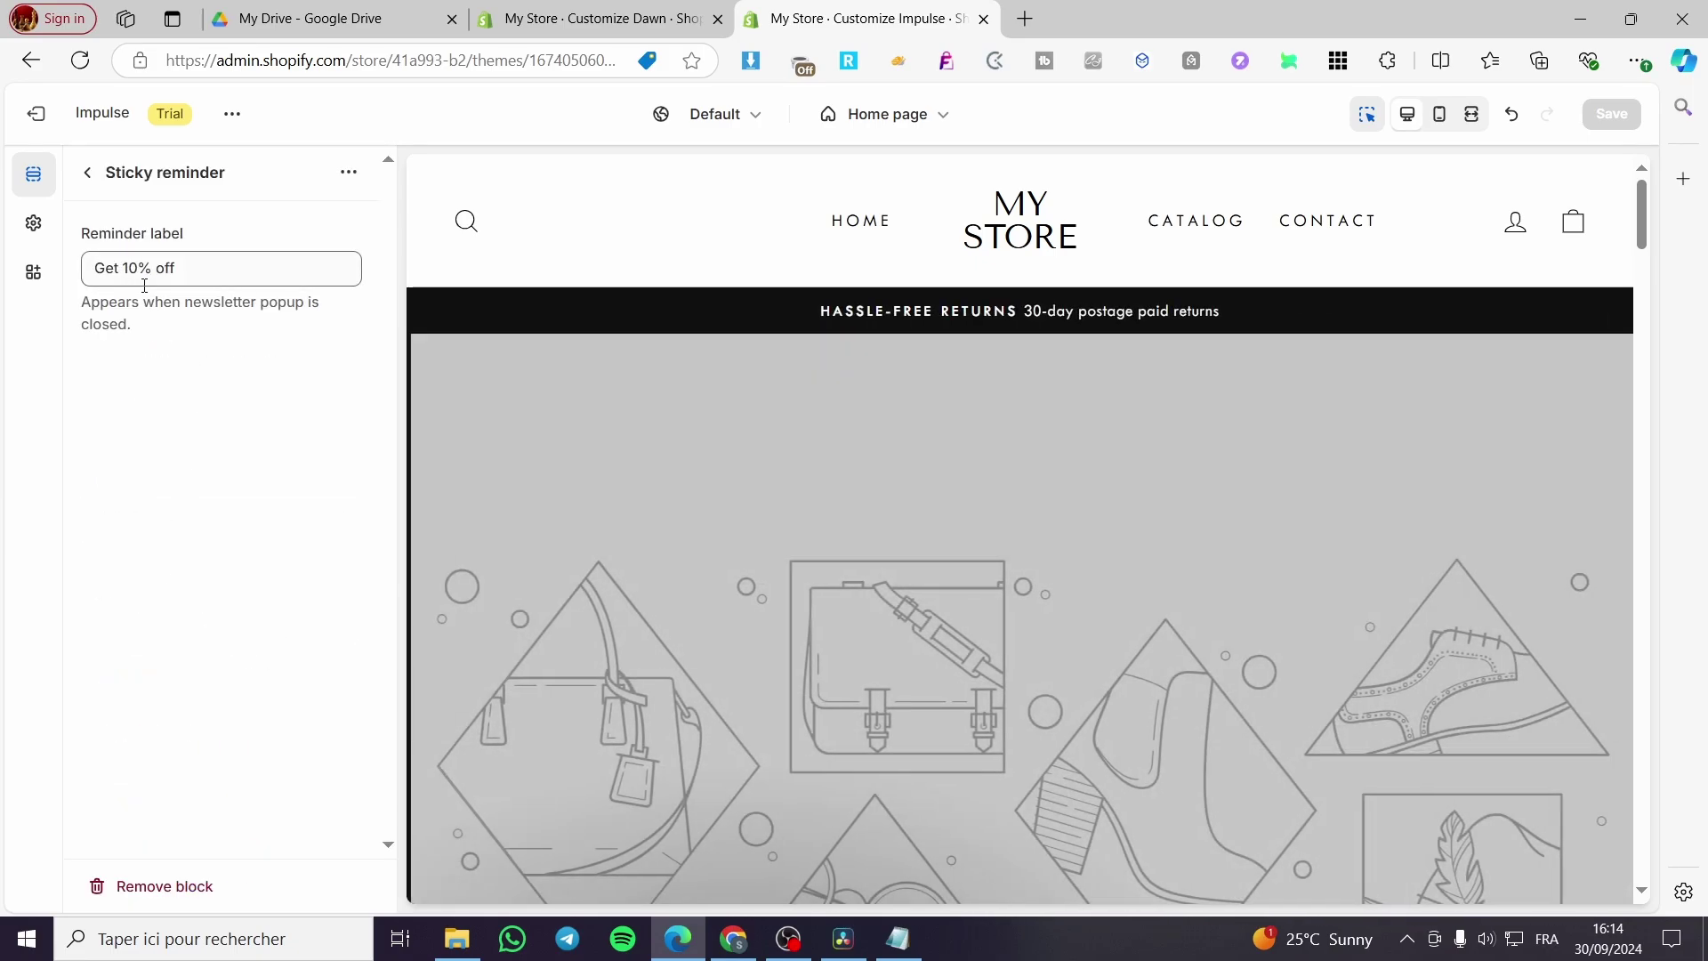
{"action": "left_click", "coordinate": [88, 178]}
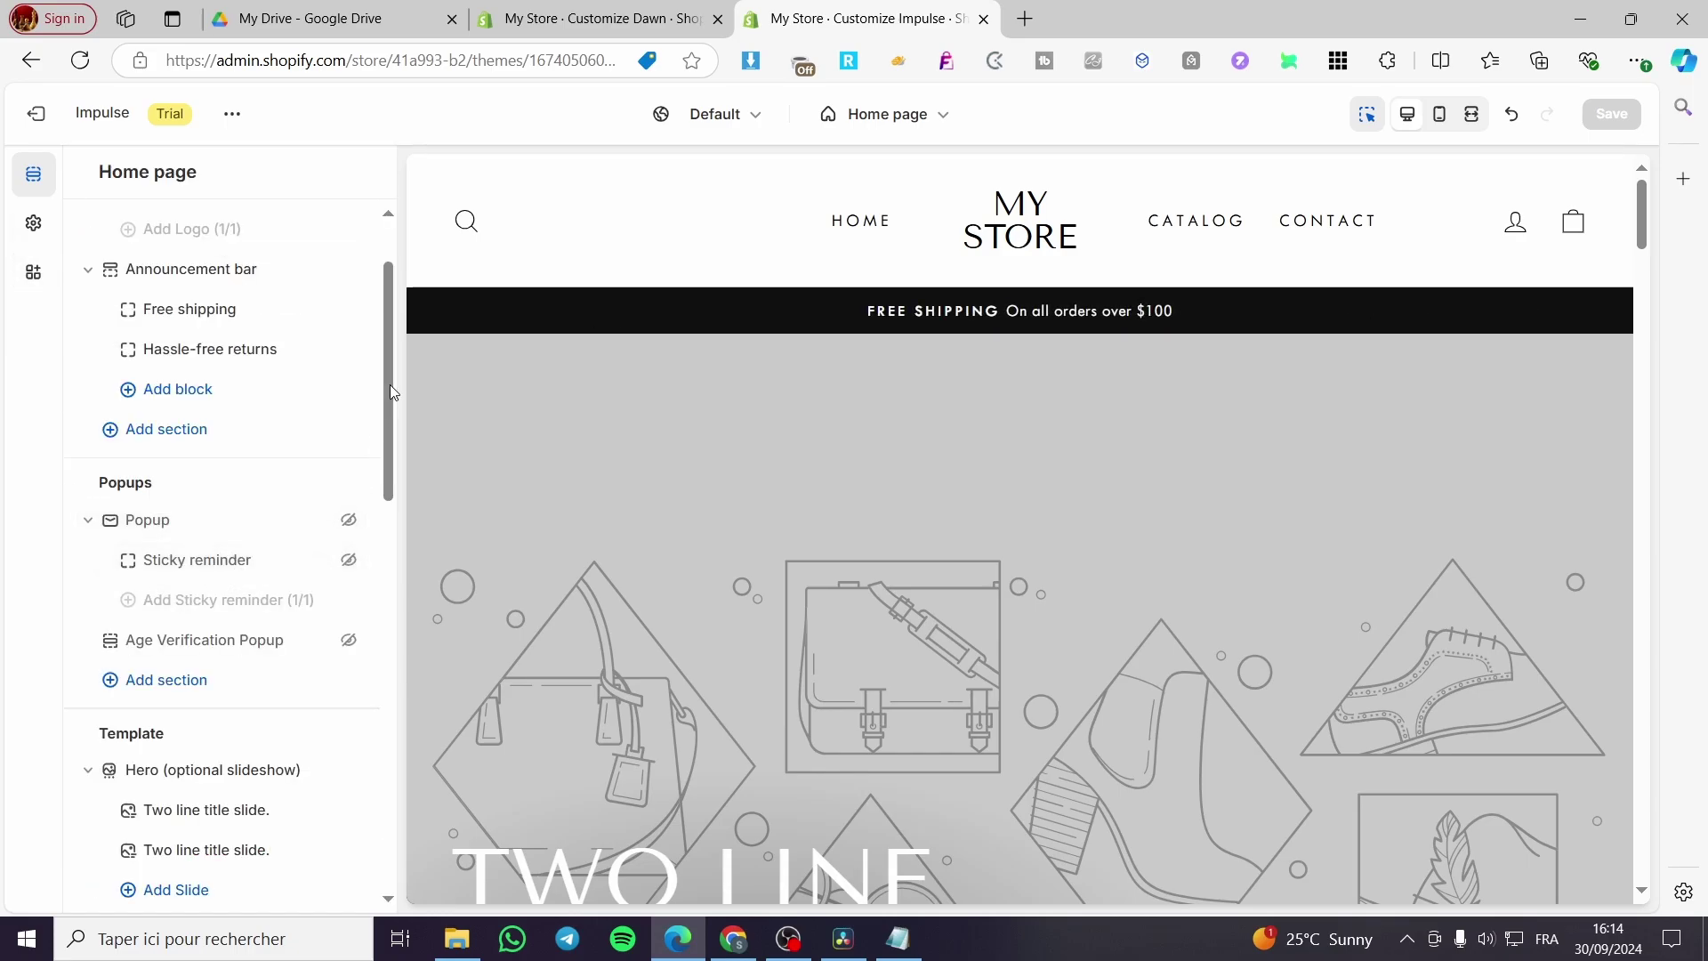
Step: Review the Hero (optional slideshow) section's height, parallax and slide navigation settings and return to the section list
{"action": "scroll", "coordinate": [390, 392], "scroll_direction": "down", "scroll_amount": 4}
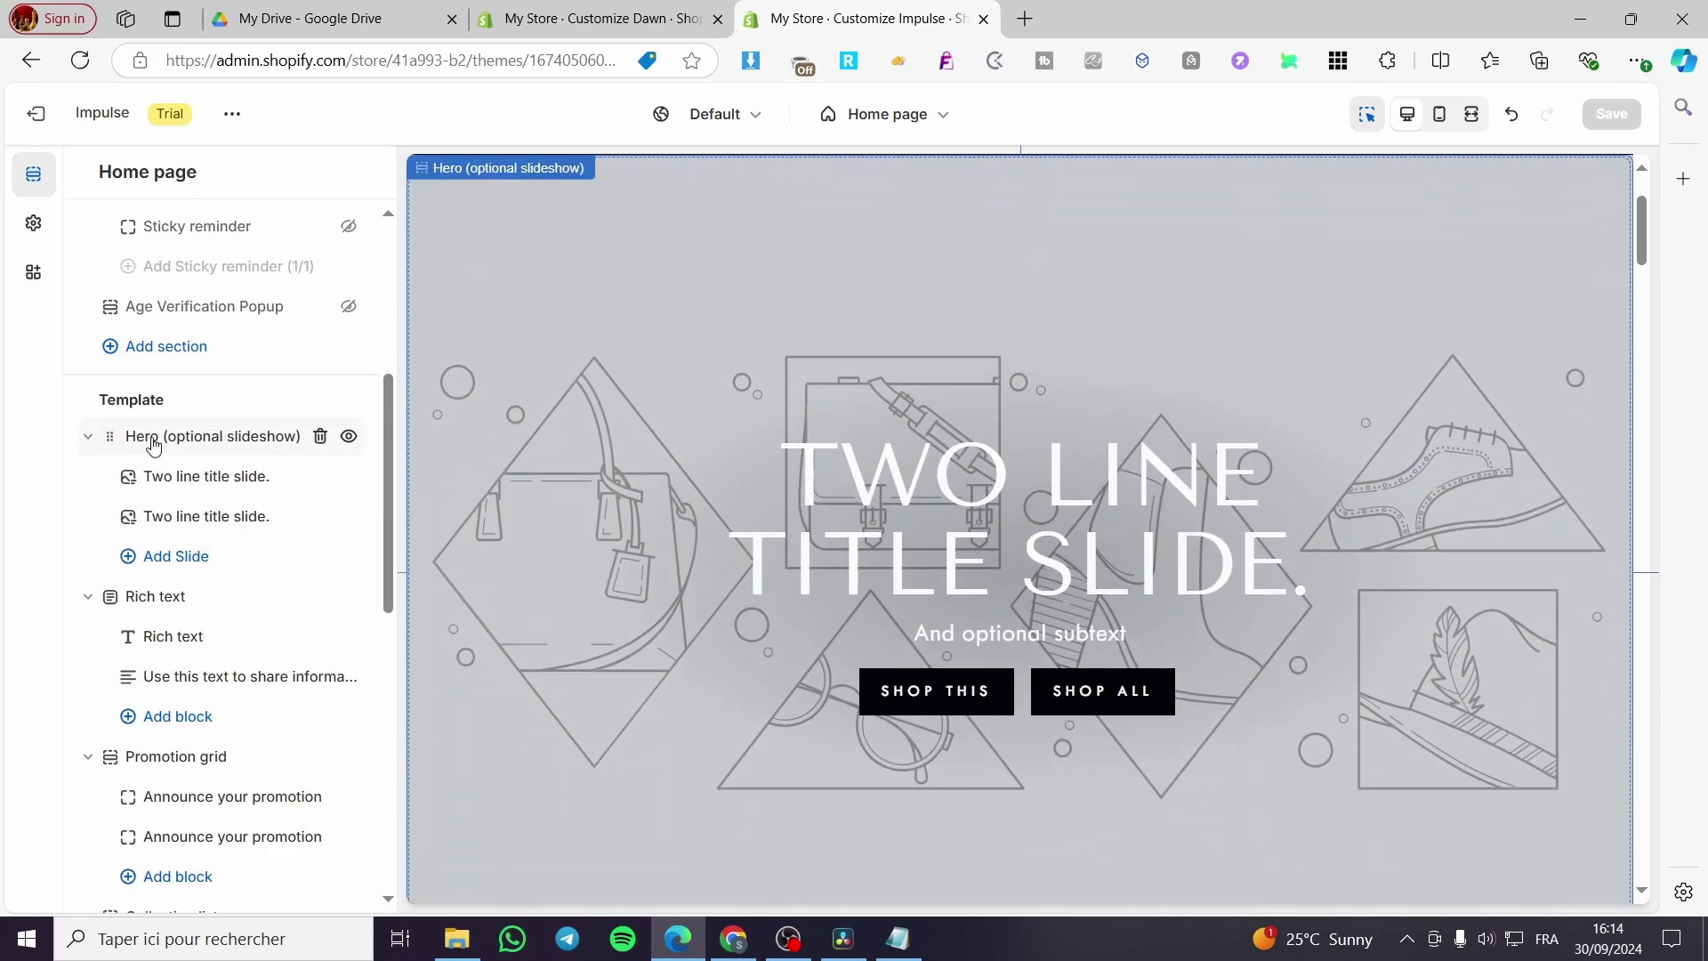
{"action": "left_click", "coordinate": [134, 440]}
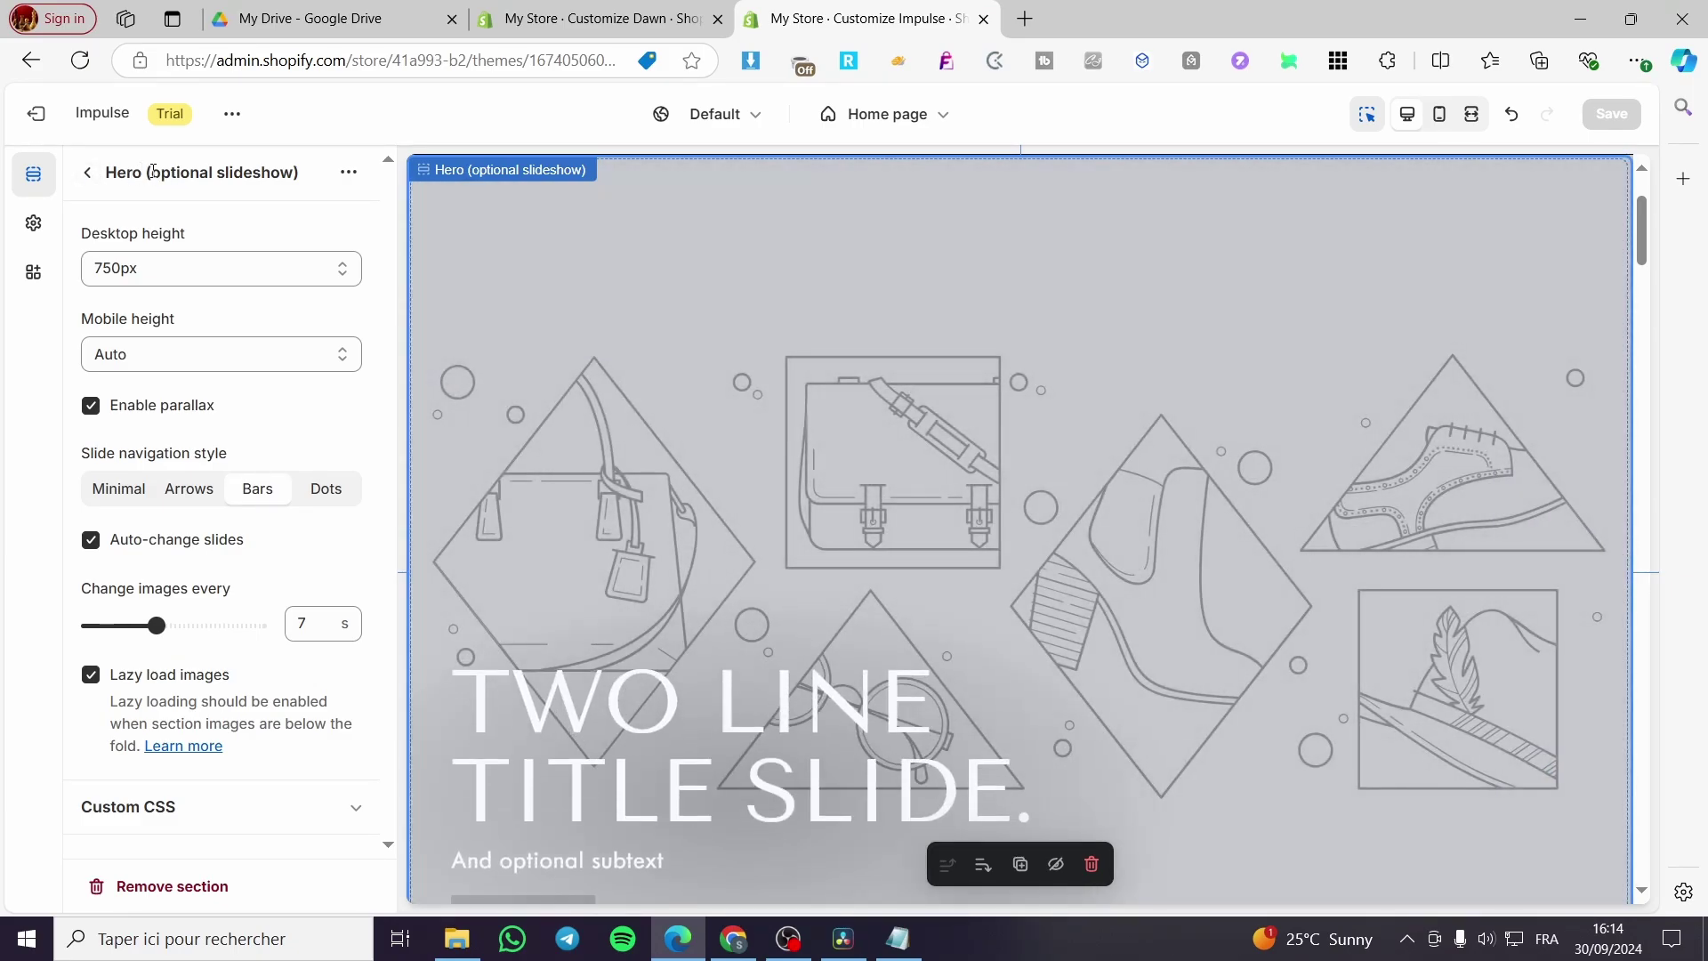
{"action": "left_click_drag", "start_coordinate": [153, 171], "coordinate": [298, 174]}
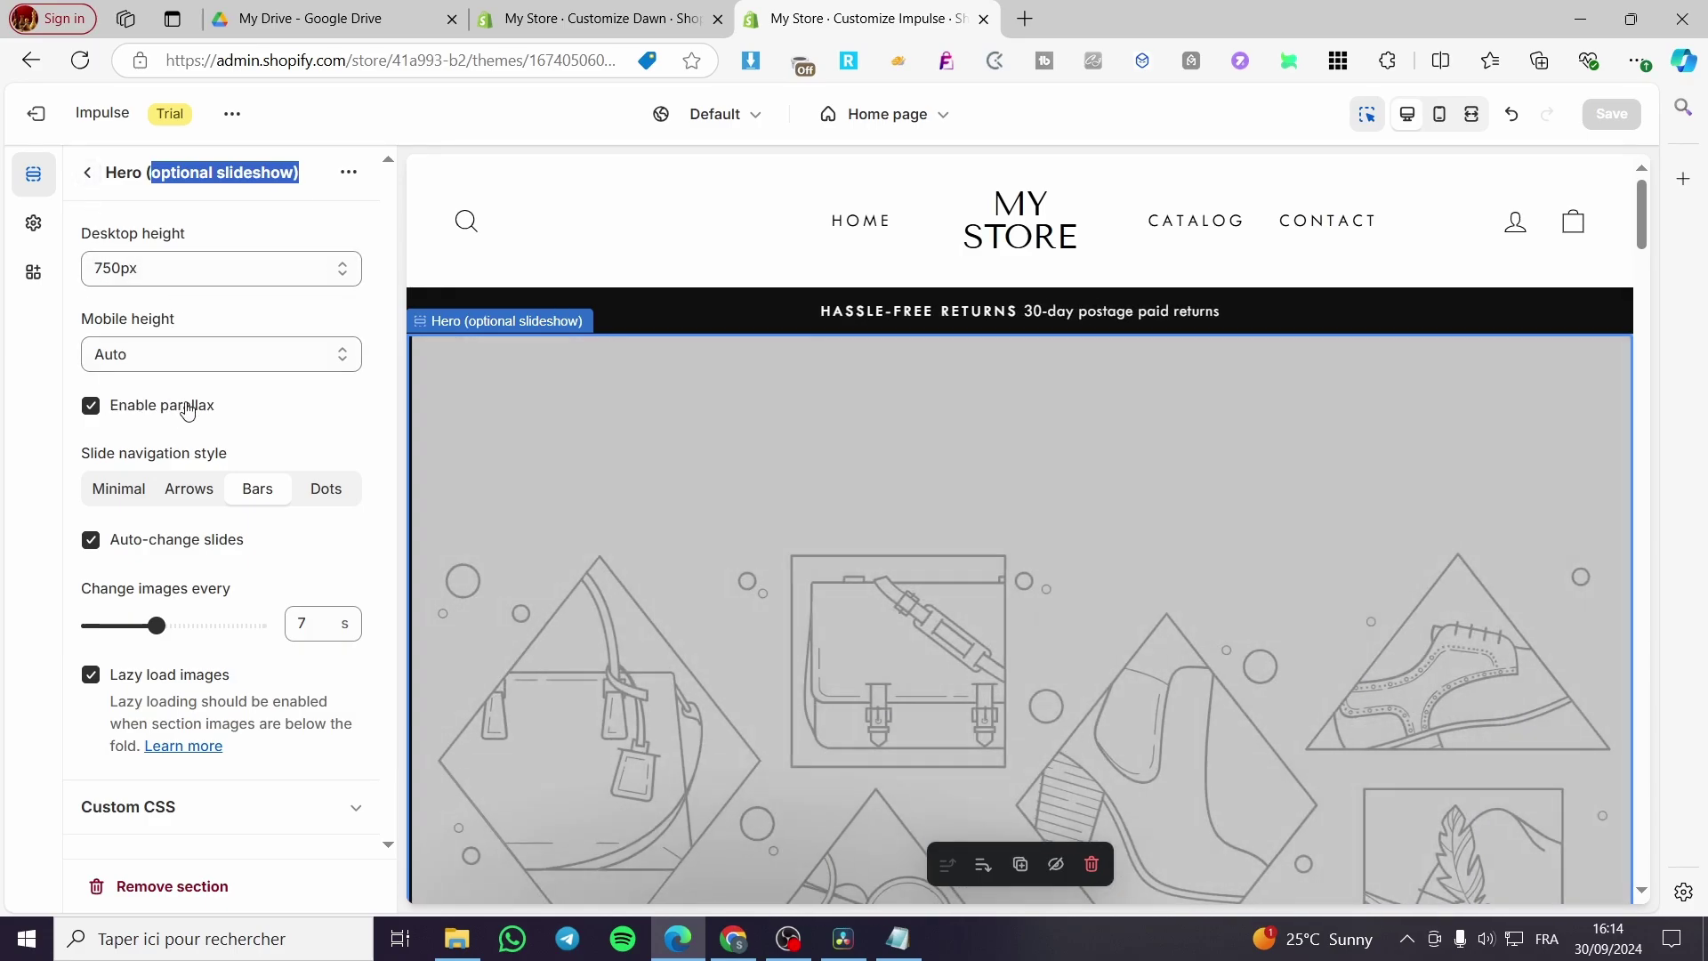
{"action": "left_click", "coordinate": [93, 176]}
{"action": "left_click", "coordinate": [177, 436]}
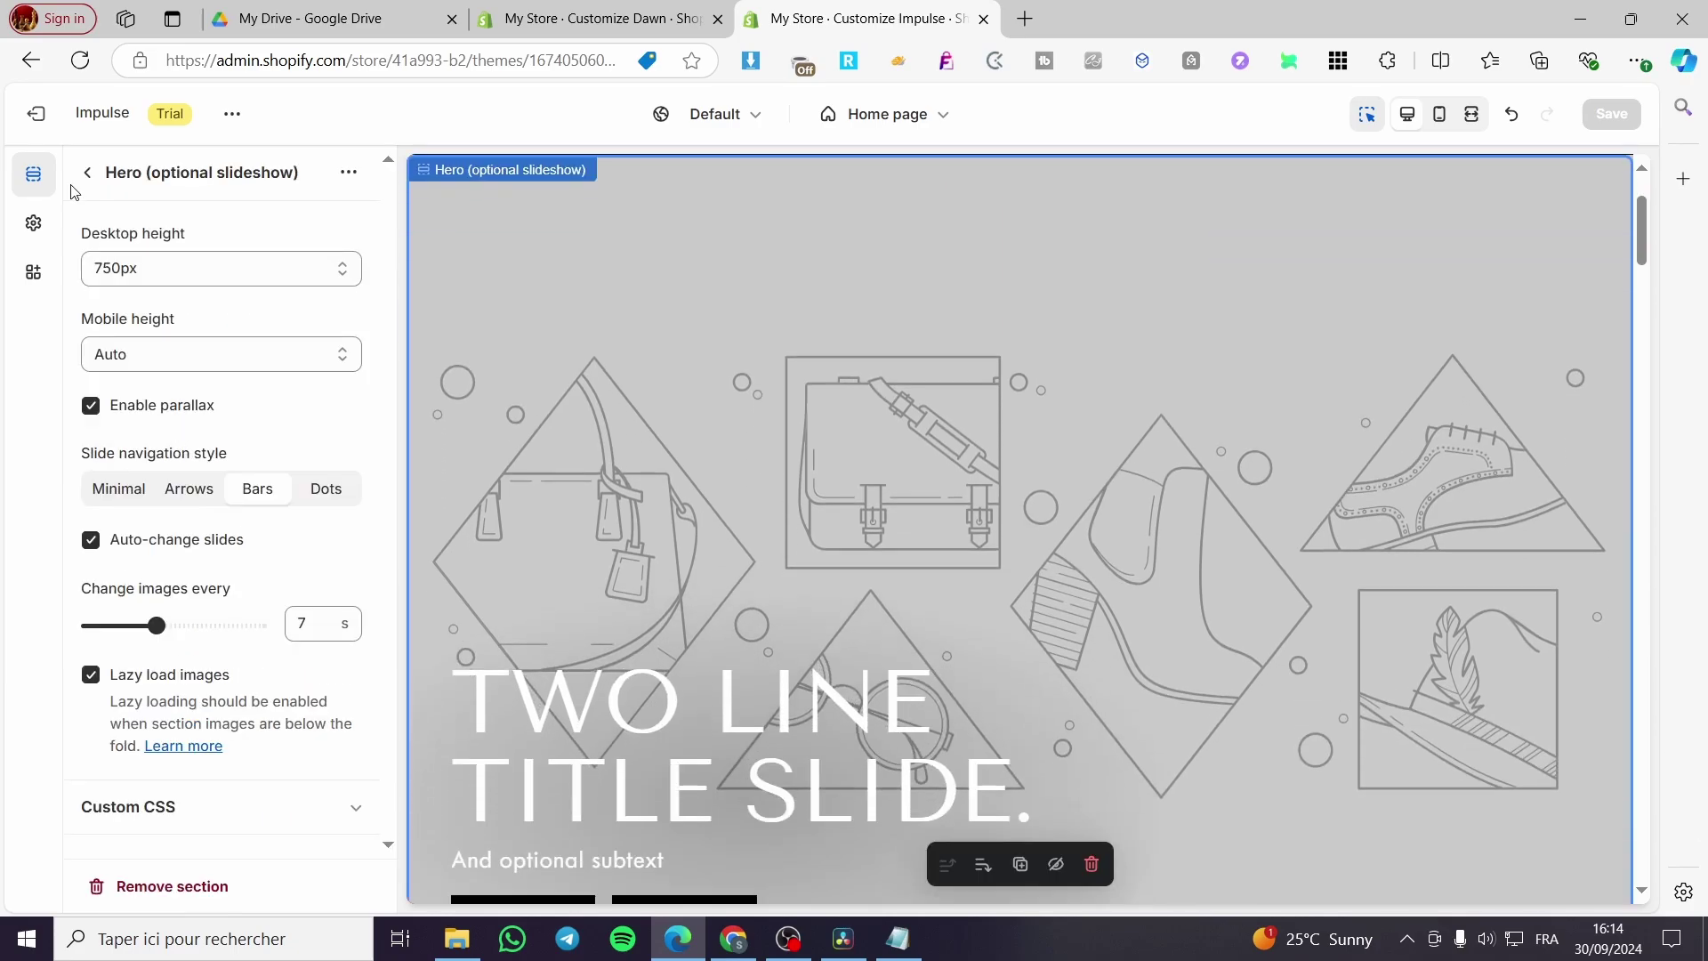
{"action": "left_click", "coordinate": [85, 177]}
Step: Set the Addaheading JPG as the first hero slide's image and return to the section list
{"action": "left_click", "coordinate": [215, 487]}
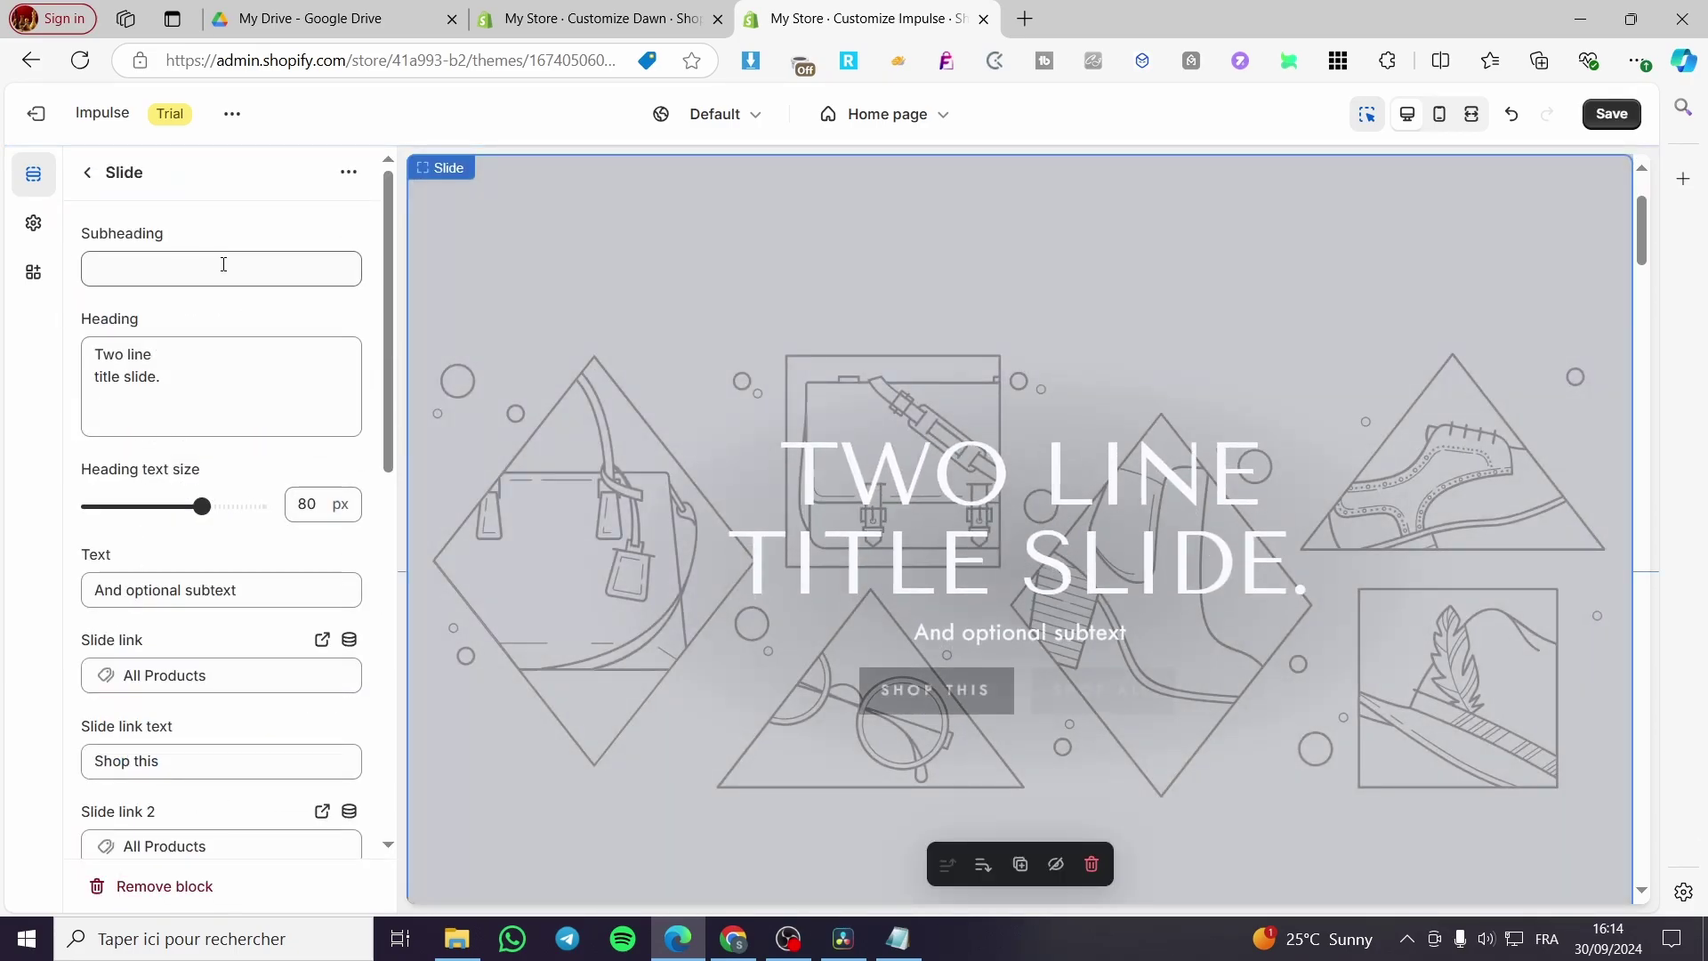
{"action": "scroll", "coordinate": [257, 375], "scroll_direction": "down", "scroll_amount": 4}
{"action": "scroll", "coordinate": [259, 378], "scroll_direction": "down", "scroll_amount": 4}
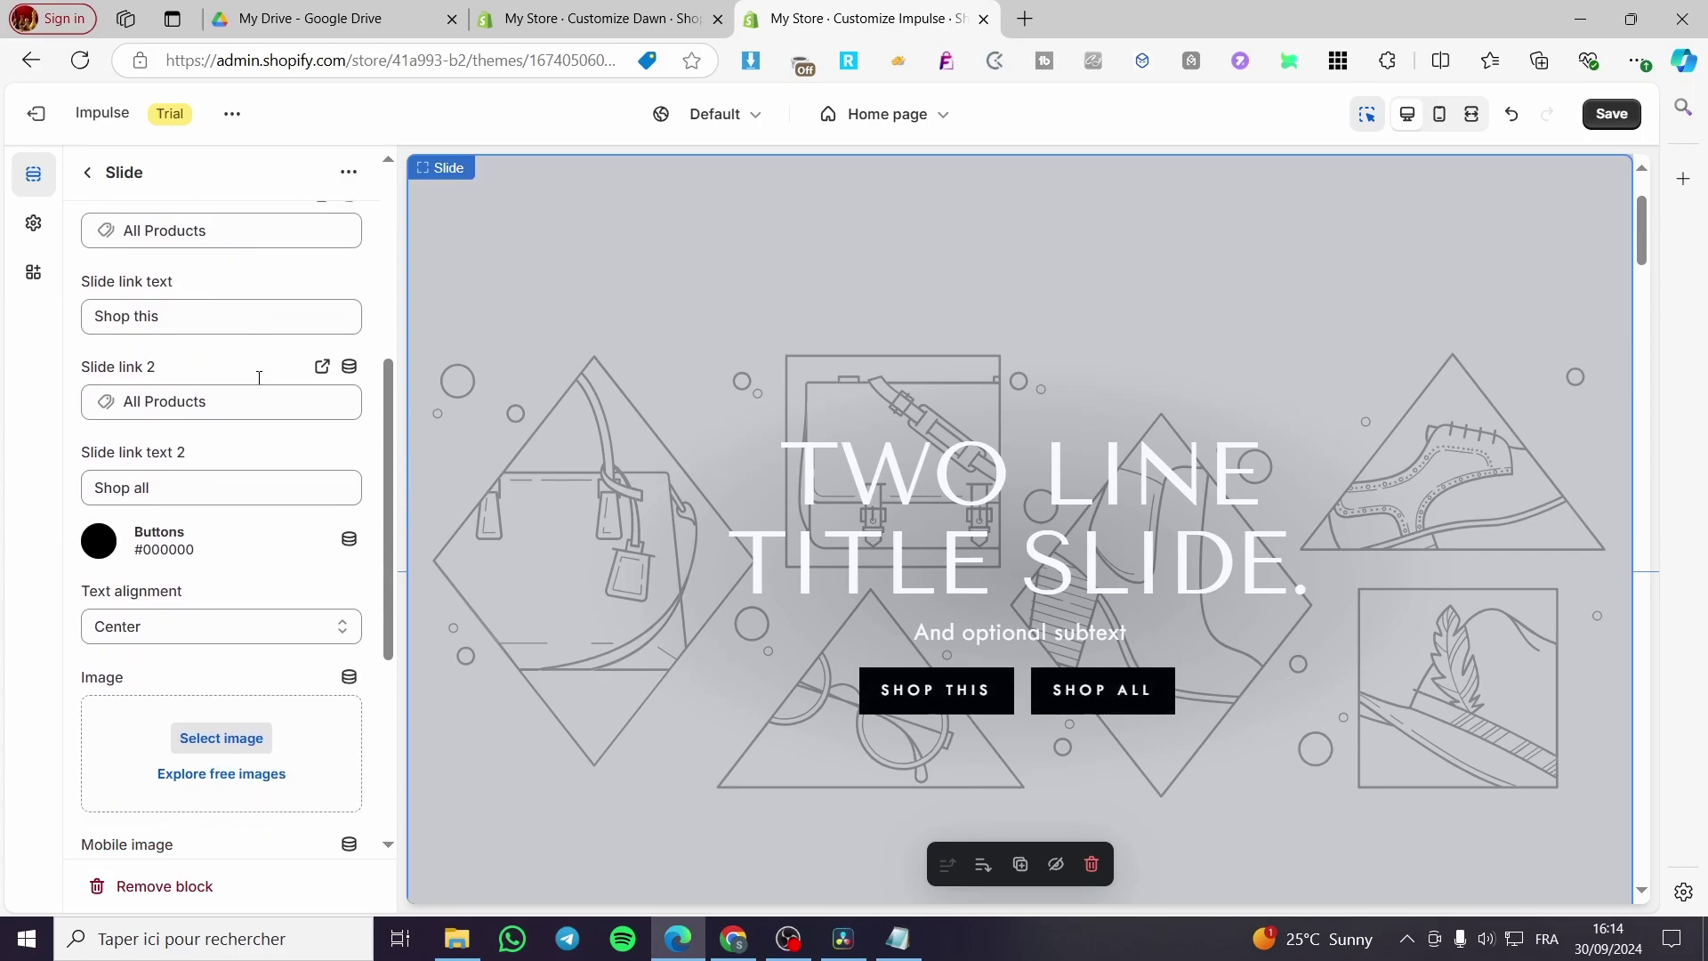
{"action": "left_click", "coordinate": [237, 519]}
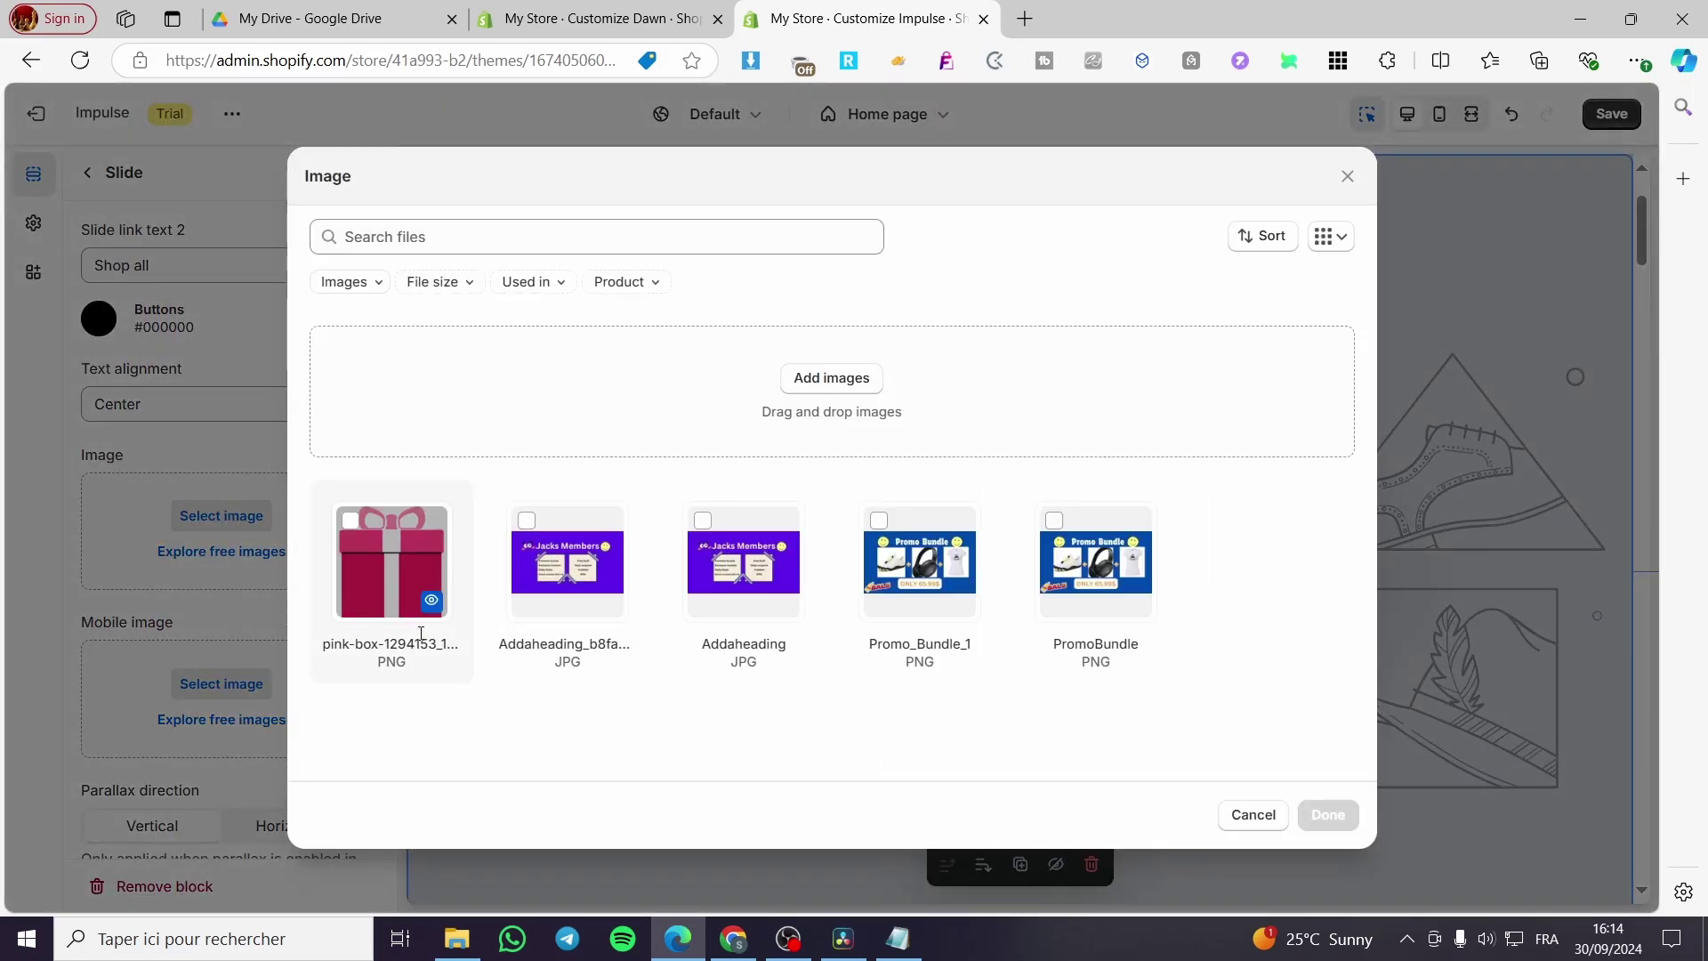
{"action": "left_click", "coordinate": [703, 525]}
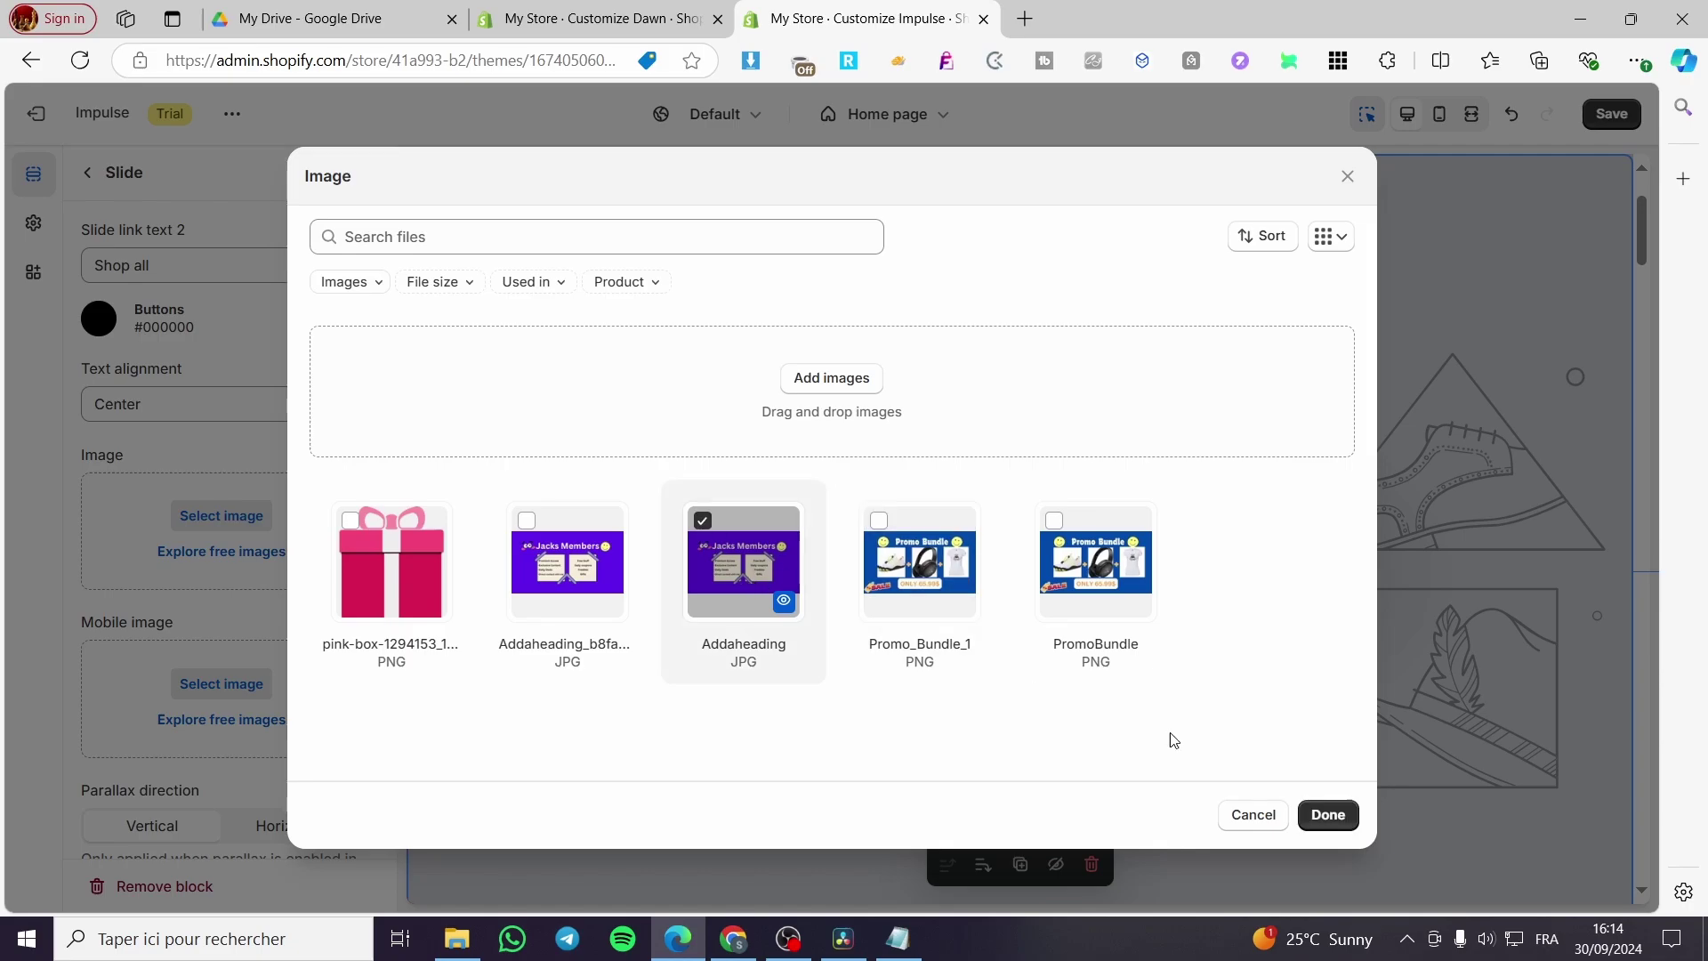
{"action": "left_click", "coordinate": [1326, 815]}
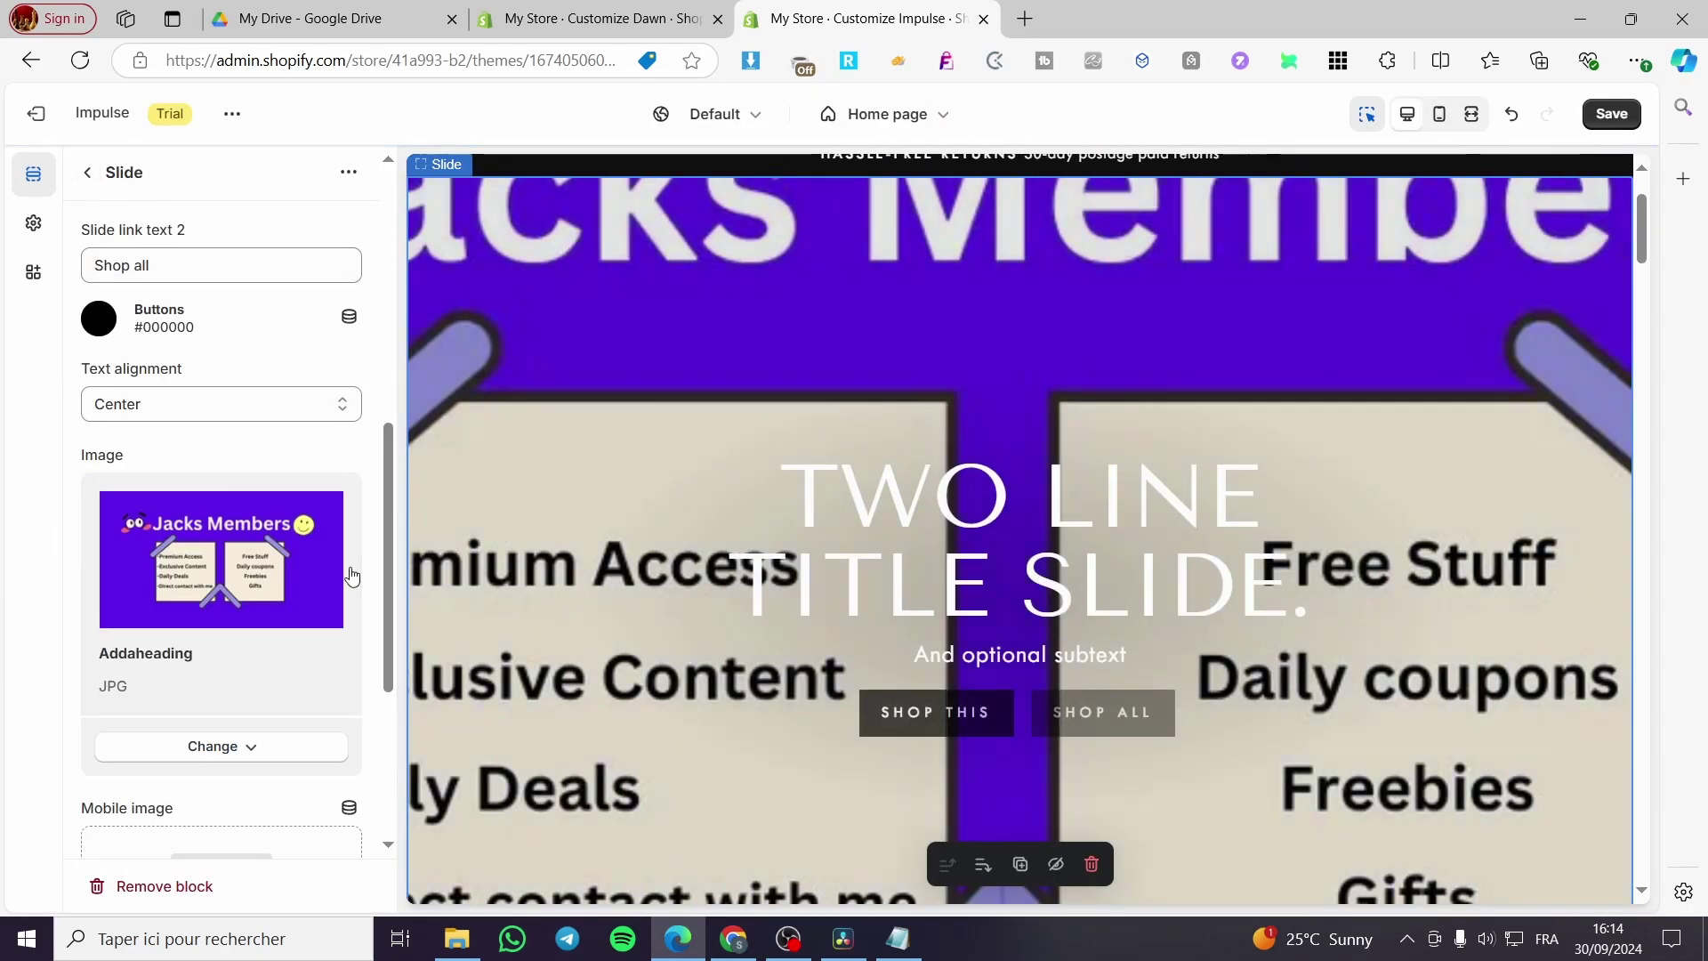
{"action": "scroll", "coordinate": [267, 516], "scroll_direction": "up", "scroll_amount": 3}
{"action": "left_click", "coordinate": [87, 172]}
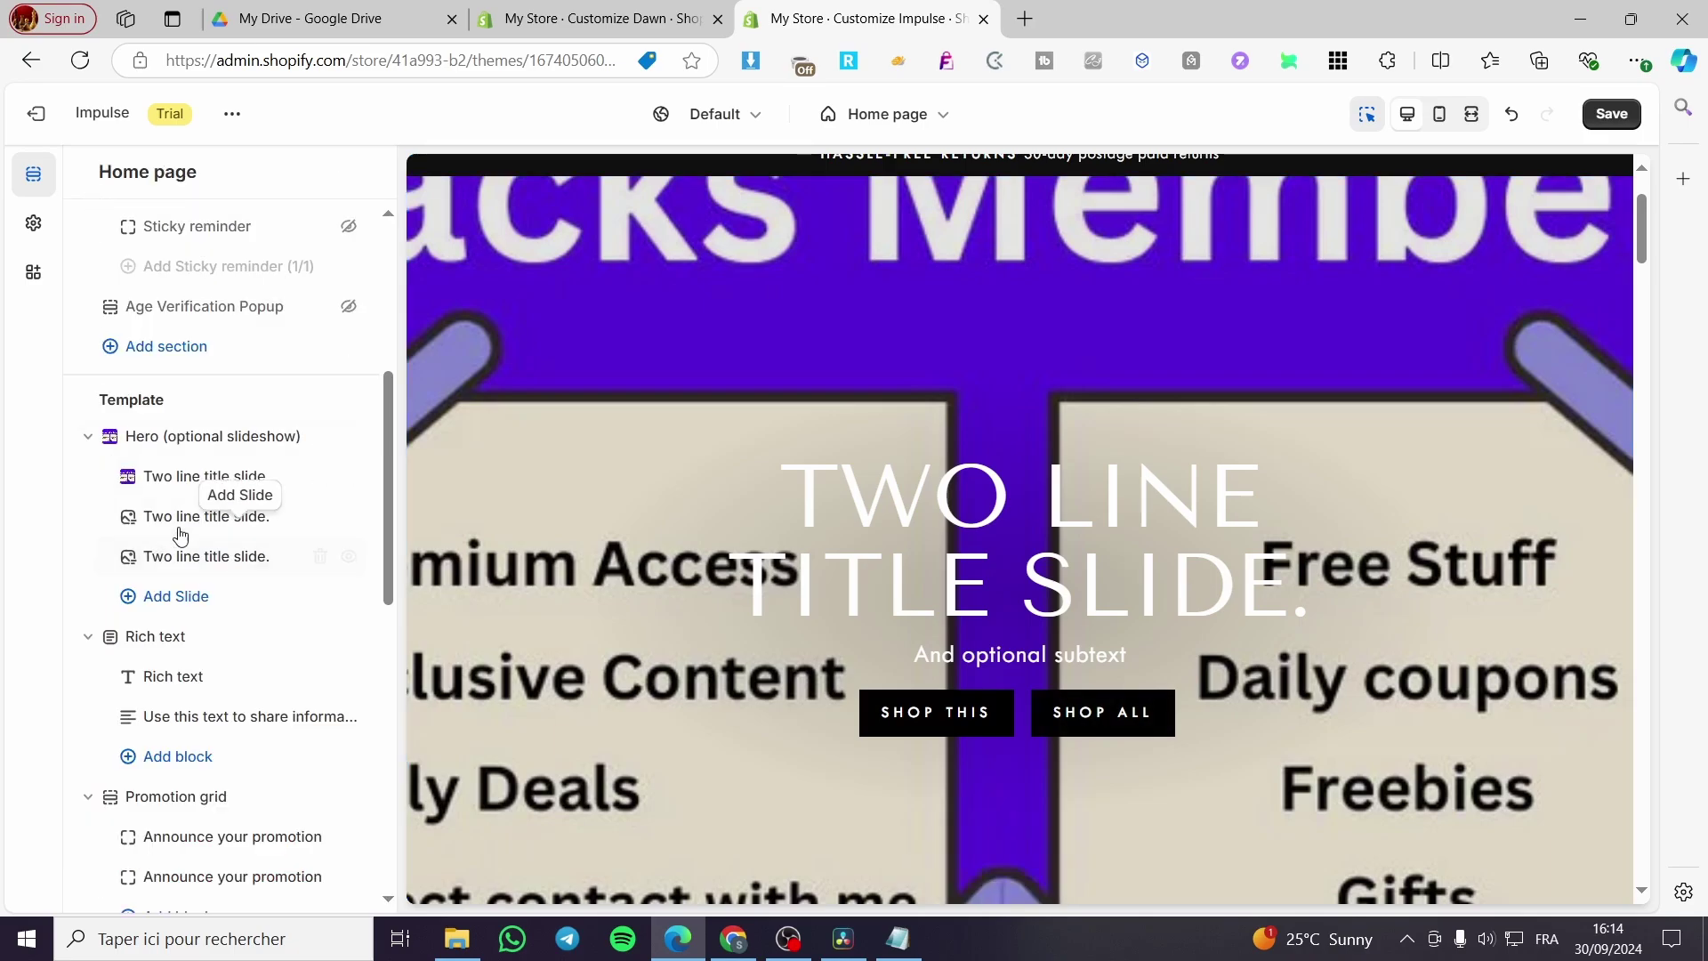
Step: Delete the extra middle slide from the hero slideshow, and try adding and deleting another slide in the same place
{"action": "left_click", "coordinate": [320, 518]}
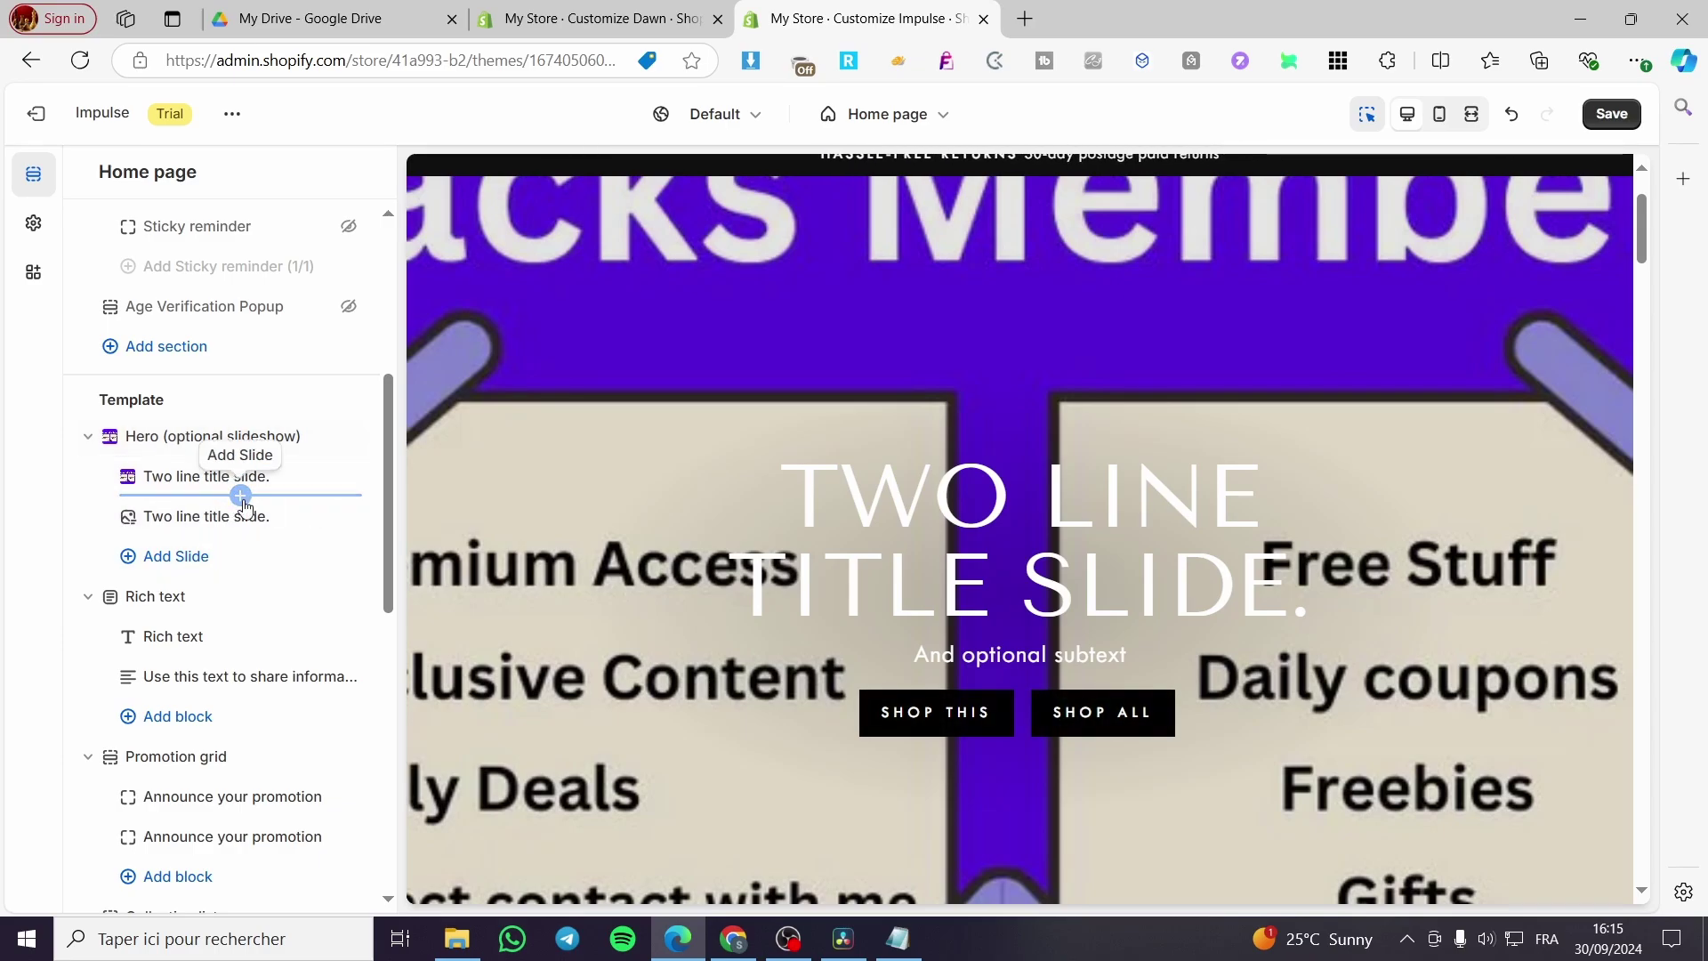
{"action": "left_click", "coordinate": [242, 499]}
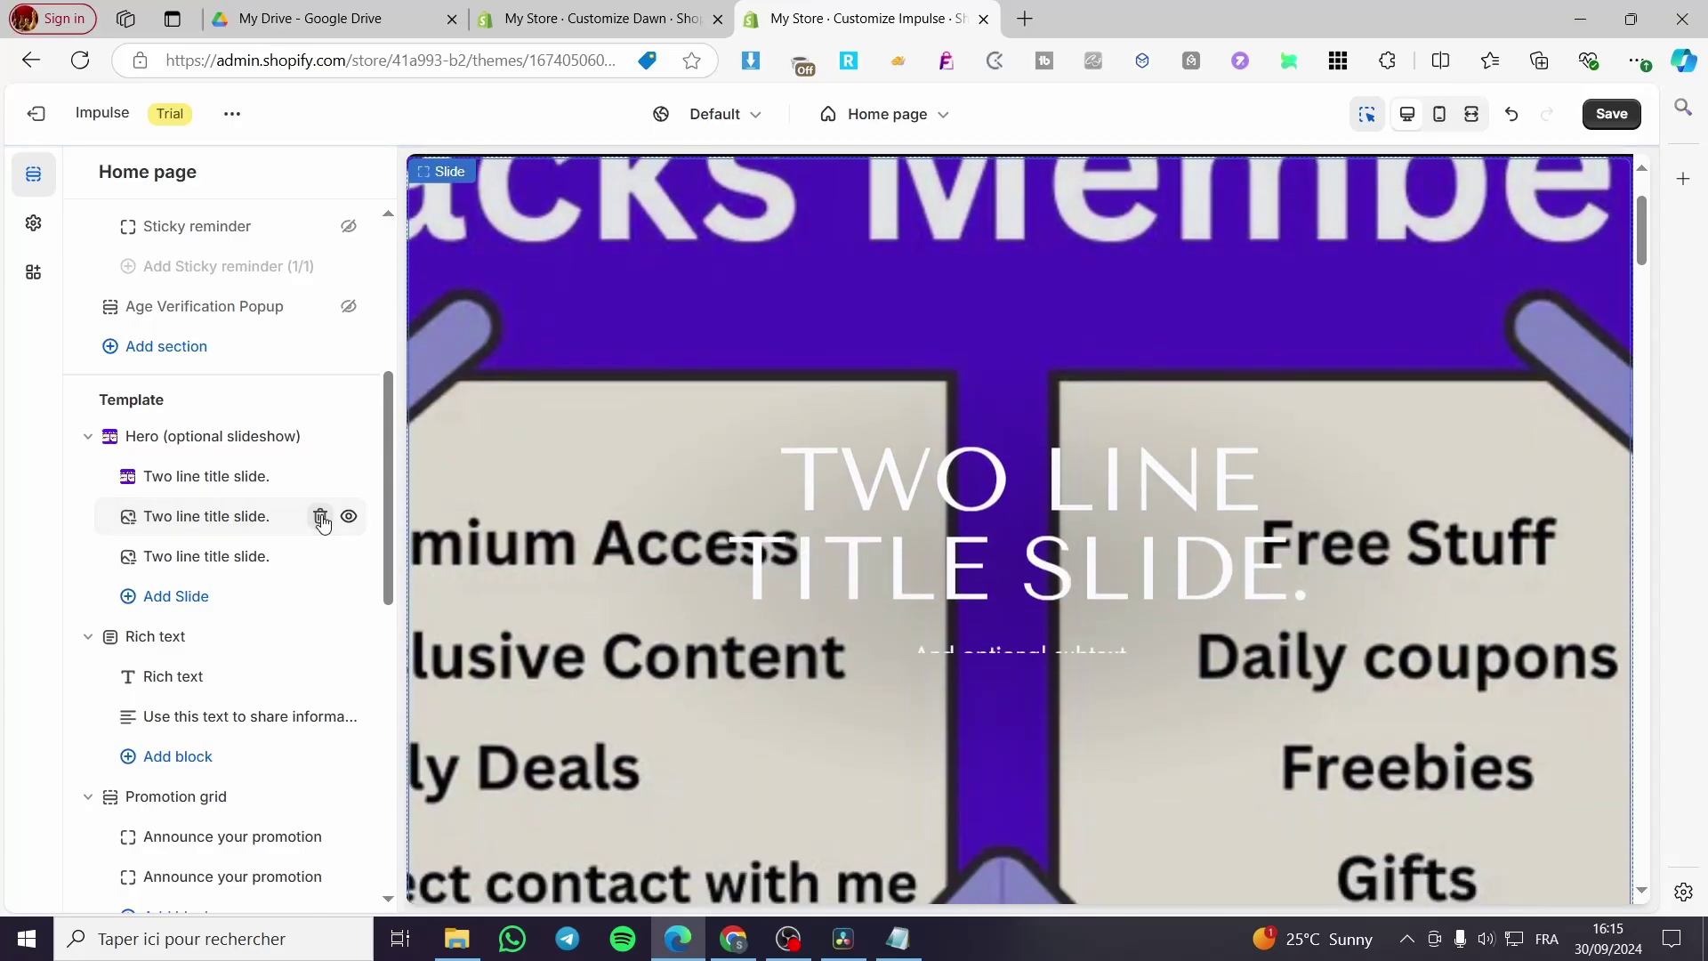
{"action": "left_click", "coordinate": [320, 518]}
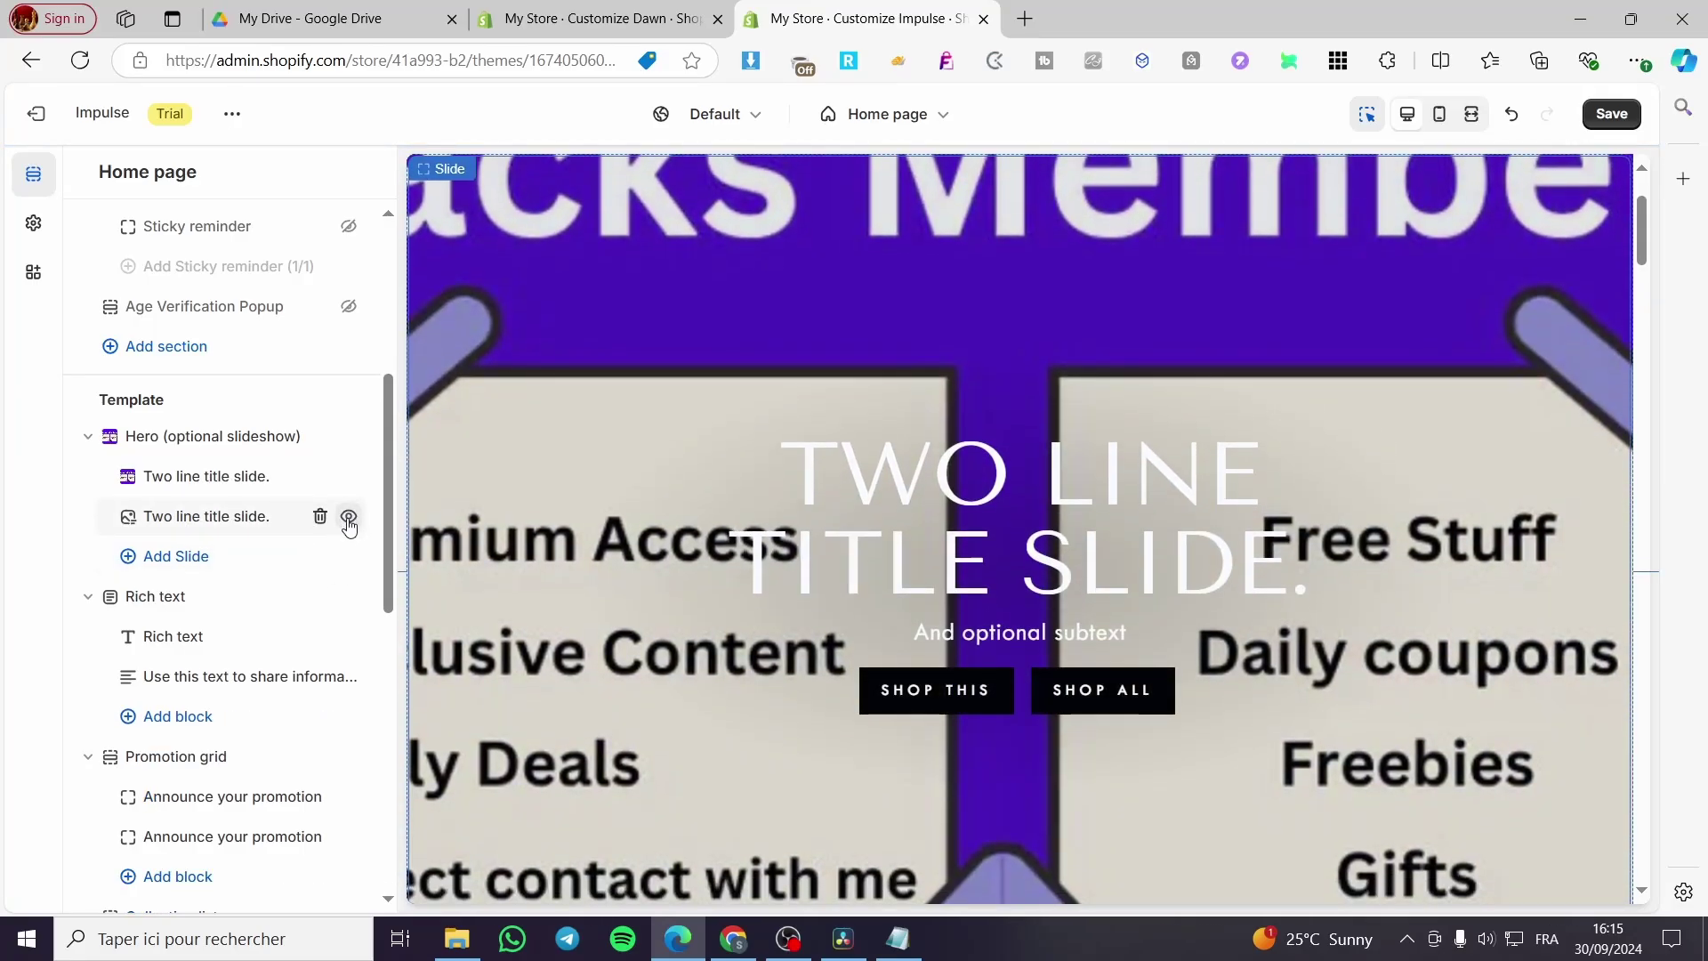
{"action": "left_click", "coordinate": [349, 518]}
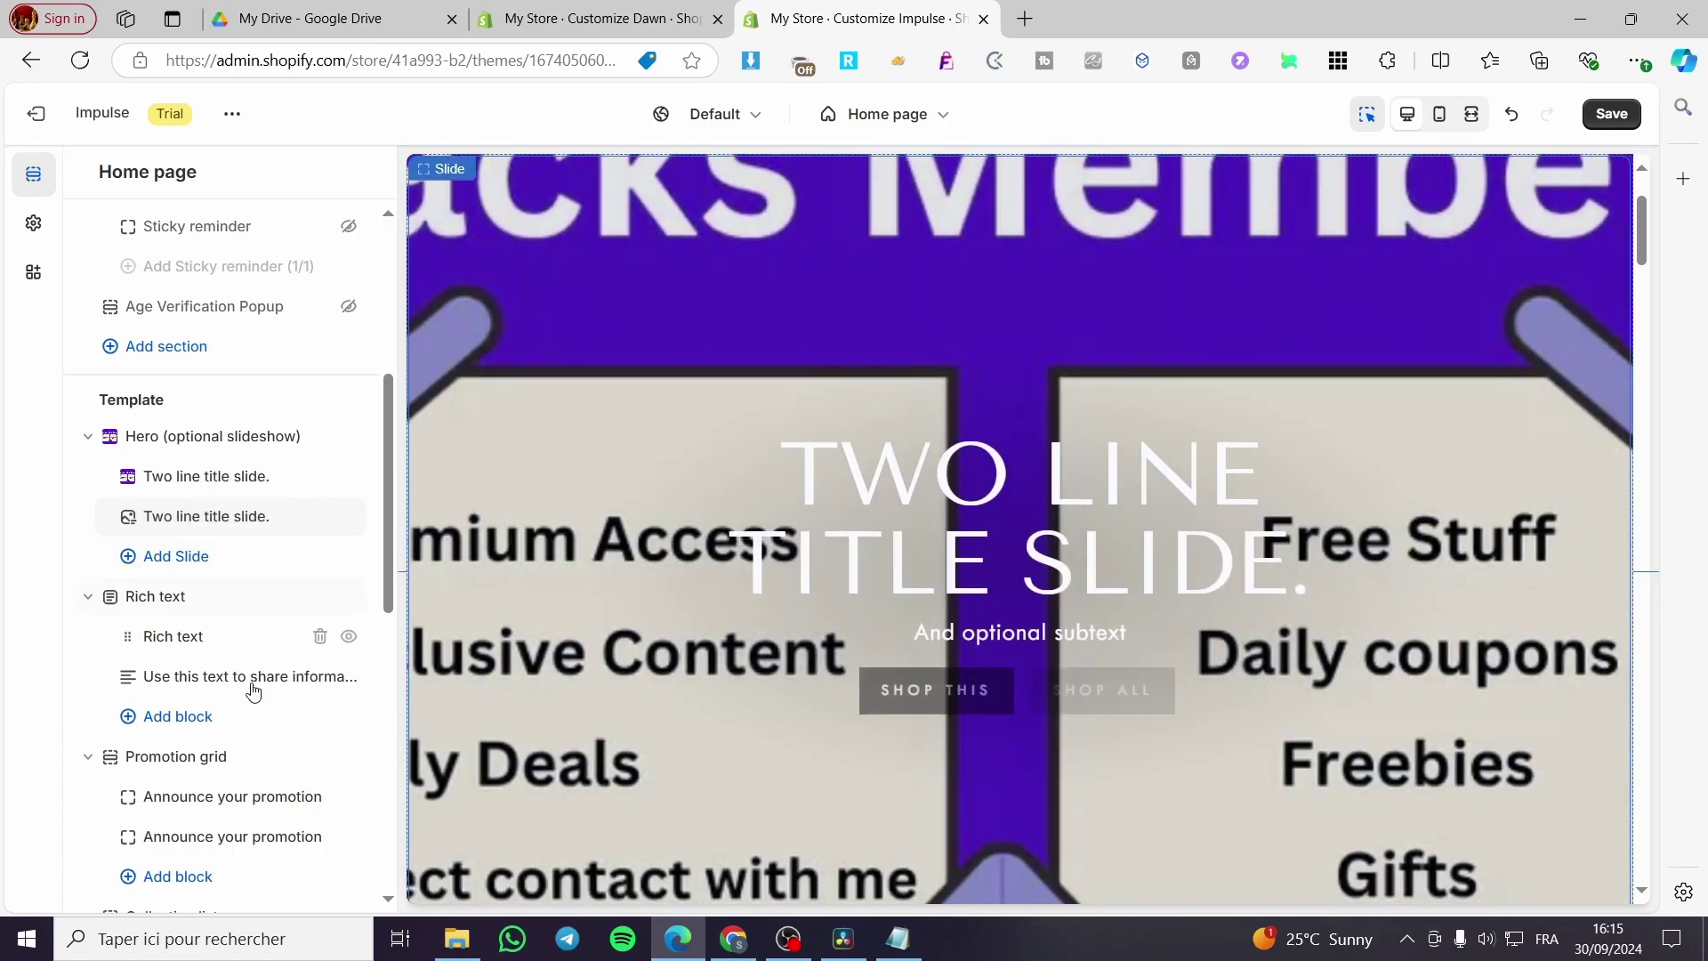
Step: View the Rich text section's alignment and column settings, and open its heading block's settings
{"action": "left_click", "coordinate": [134, 597]}
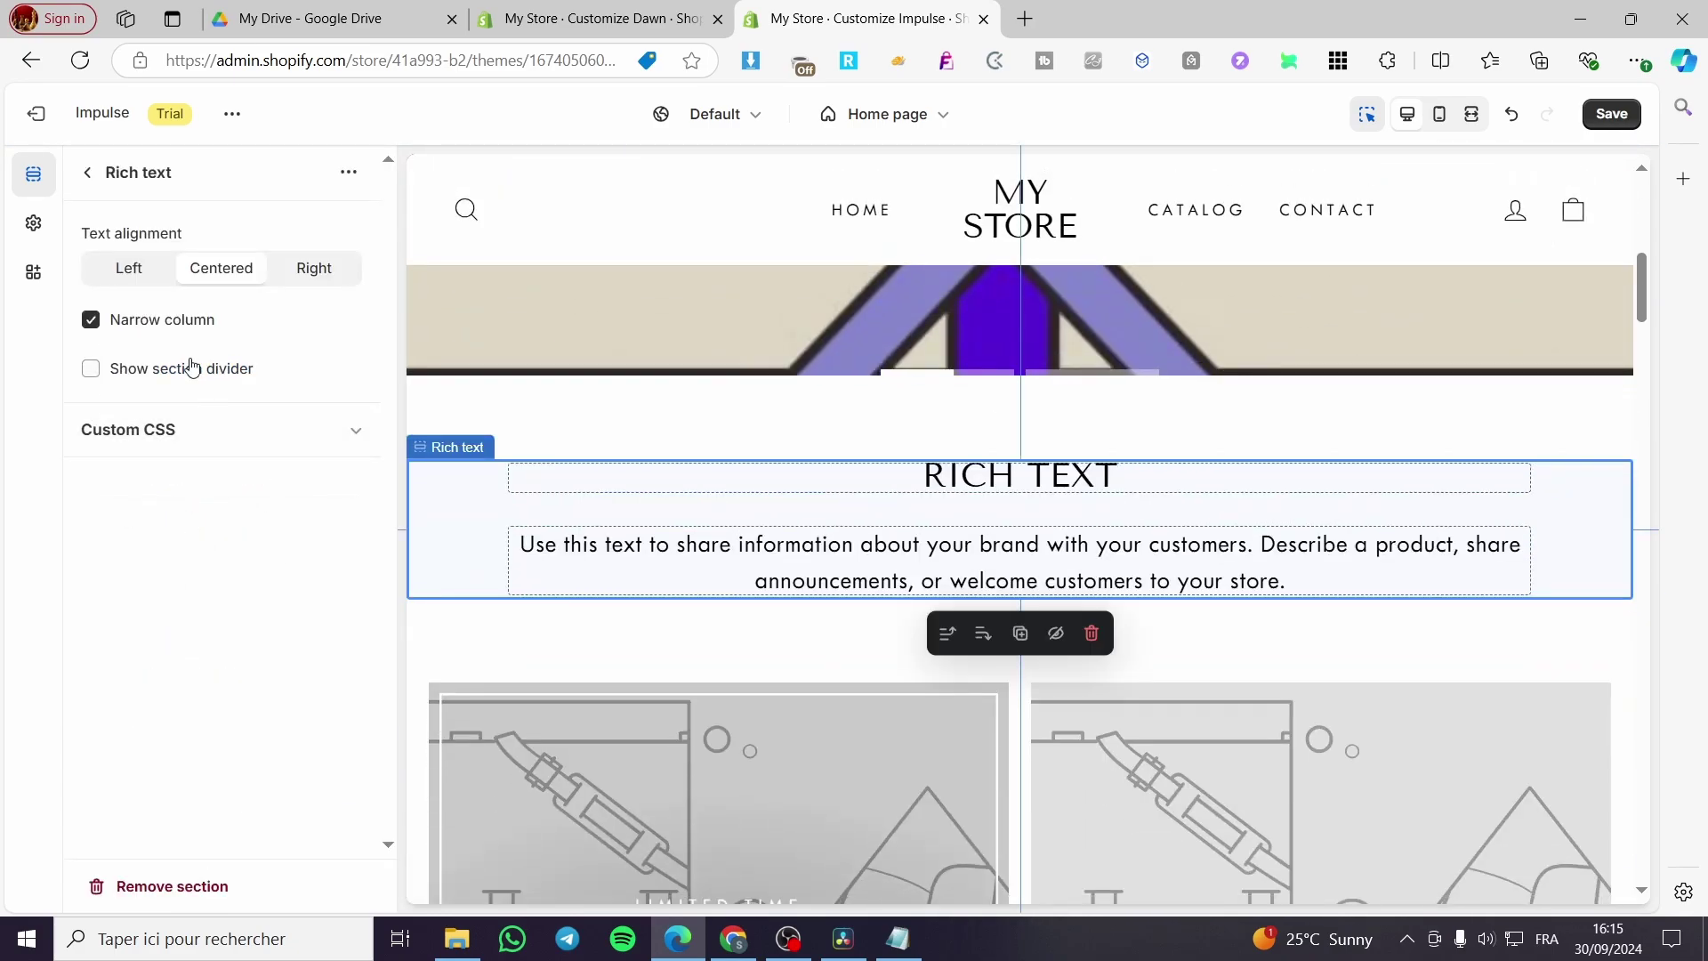
{"action": "left_click", "coordinate": [91, 173]}
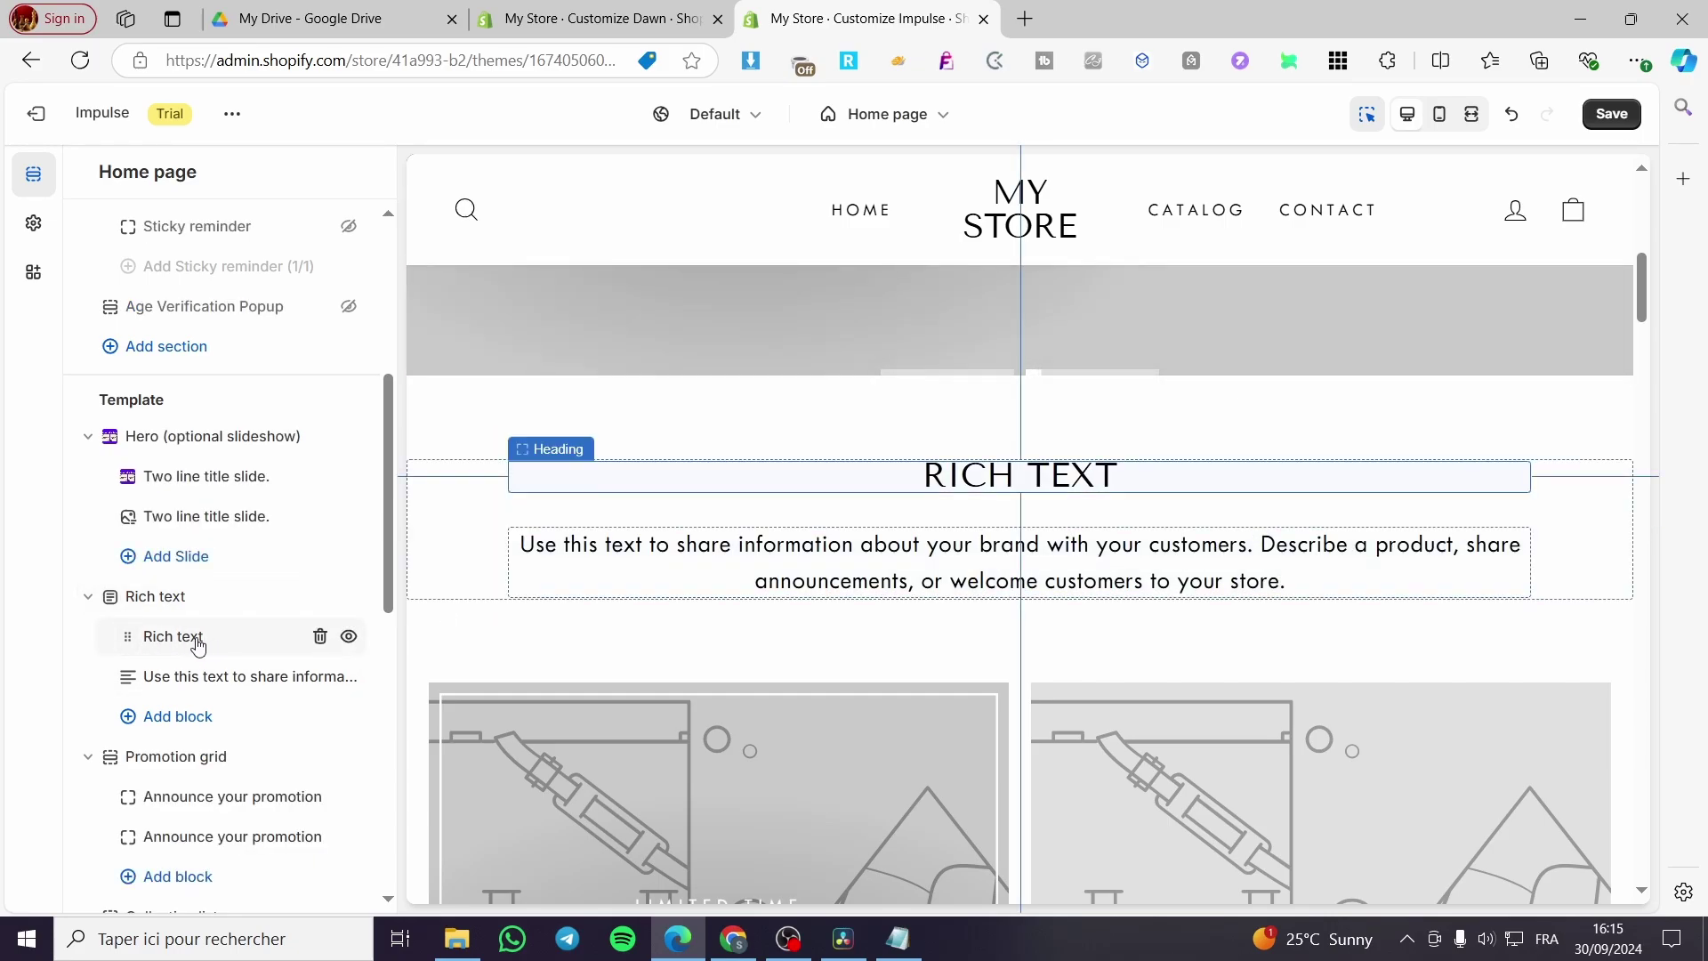
{"action": "left_click", "coordinate": [191, 639]}
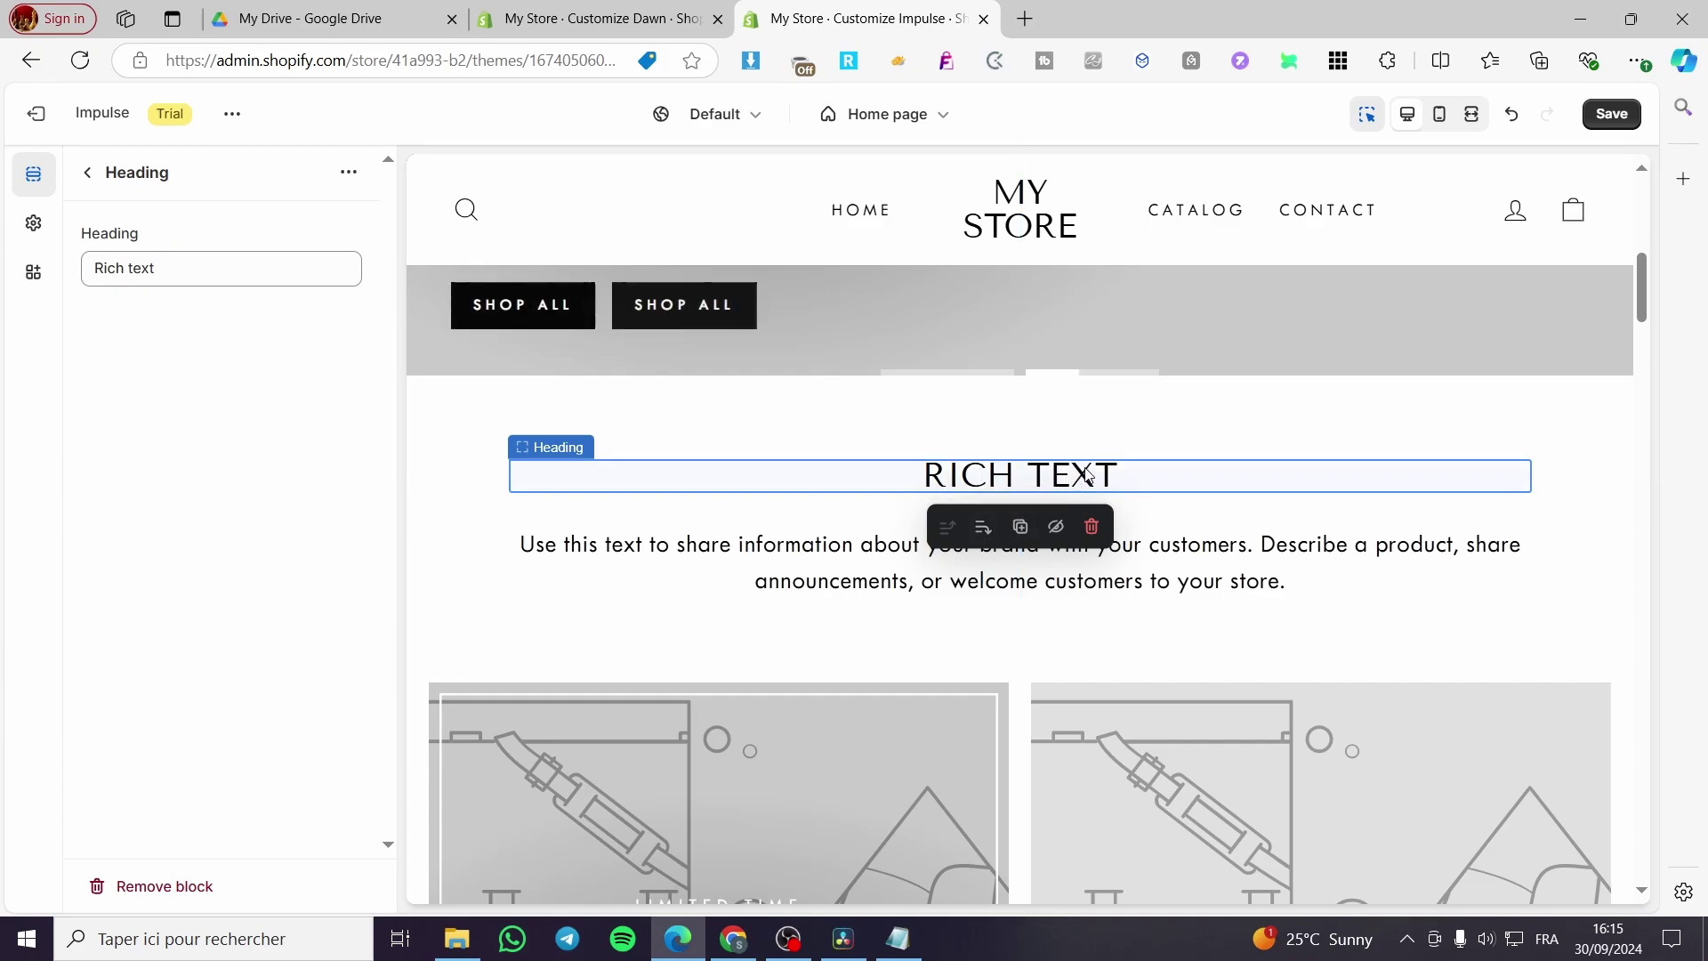
Step: Change the Rich text section's heading to "Welcome message" and return to the section list
{"action": "triple_click", "coordinate": [175, 269]}
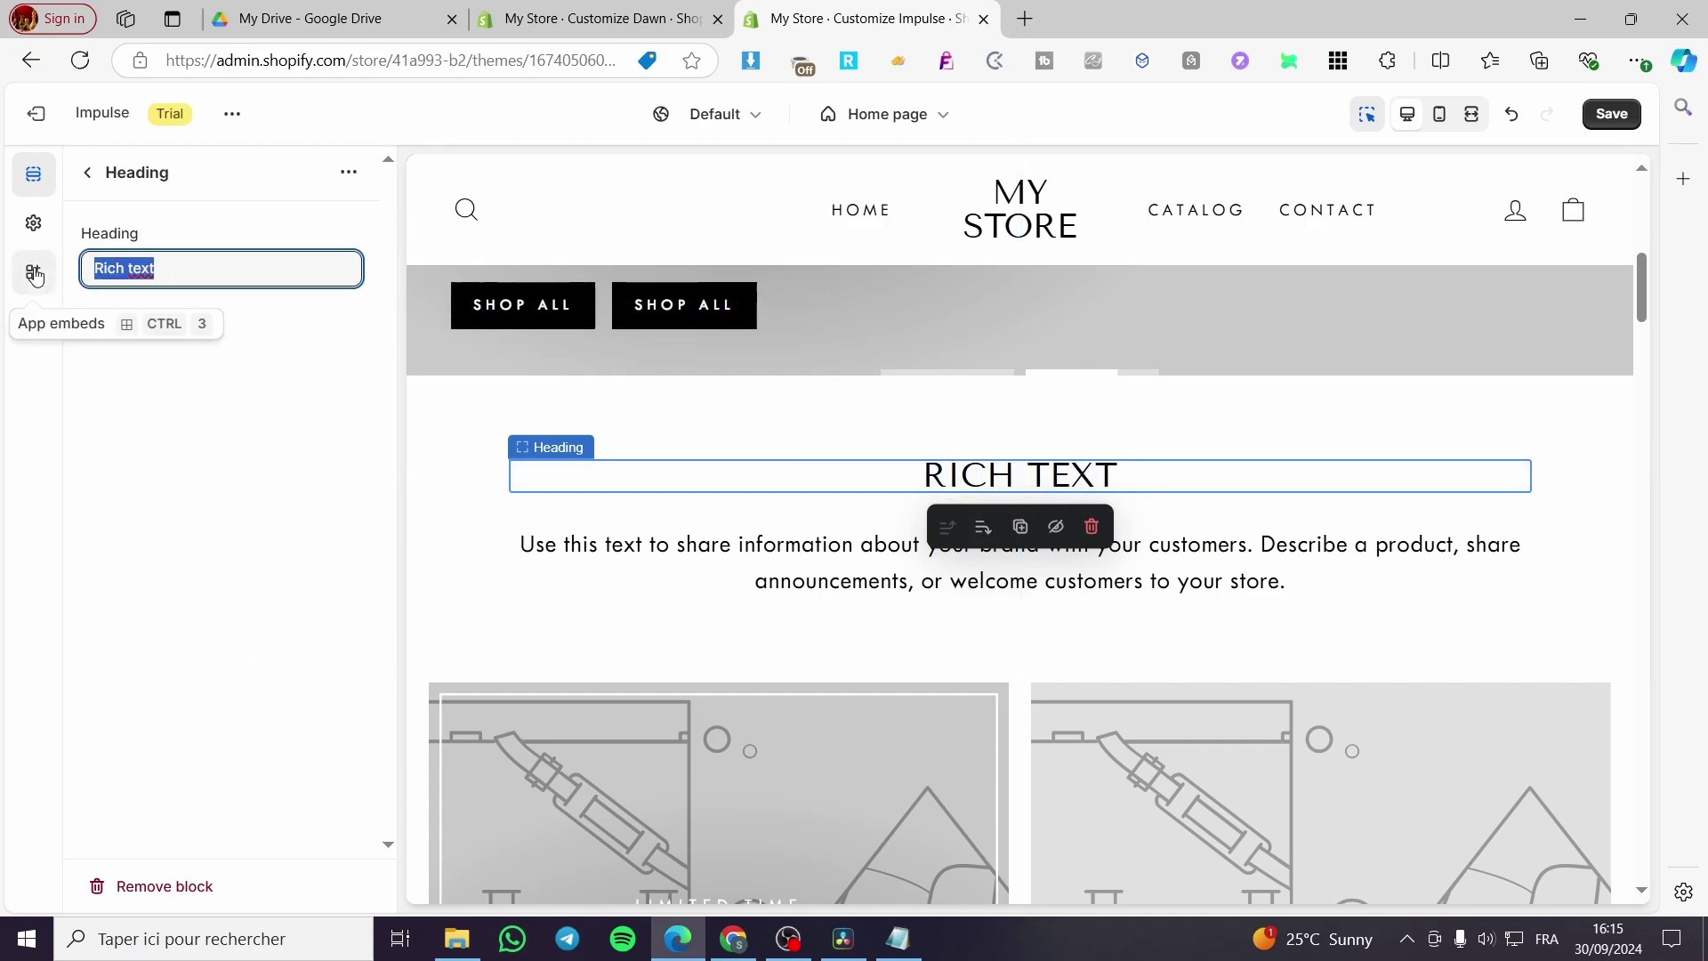
{"action": "type", "text": "Weclocm"}
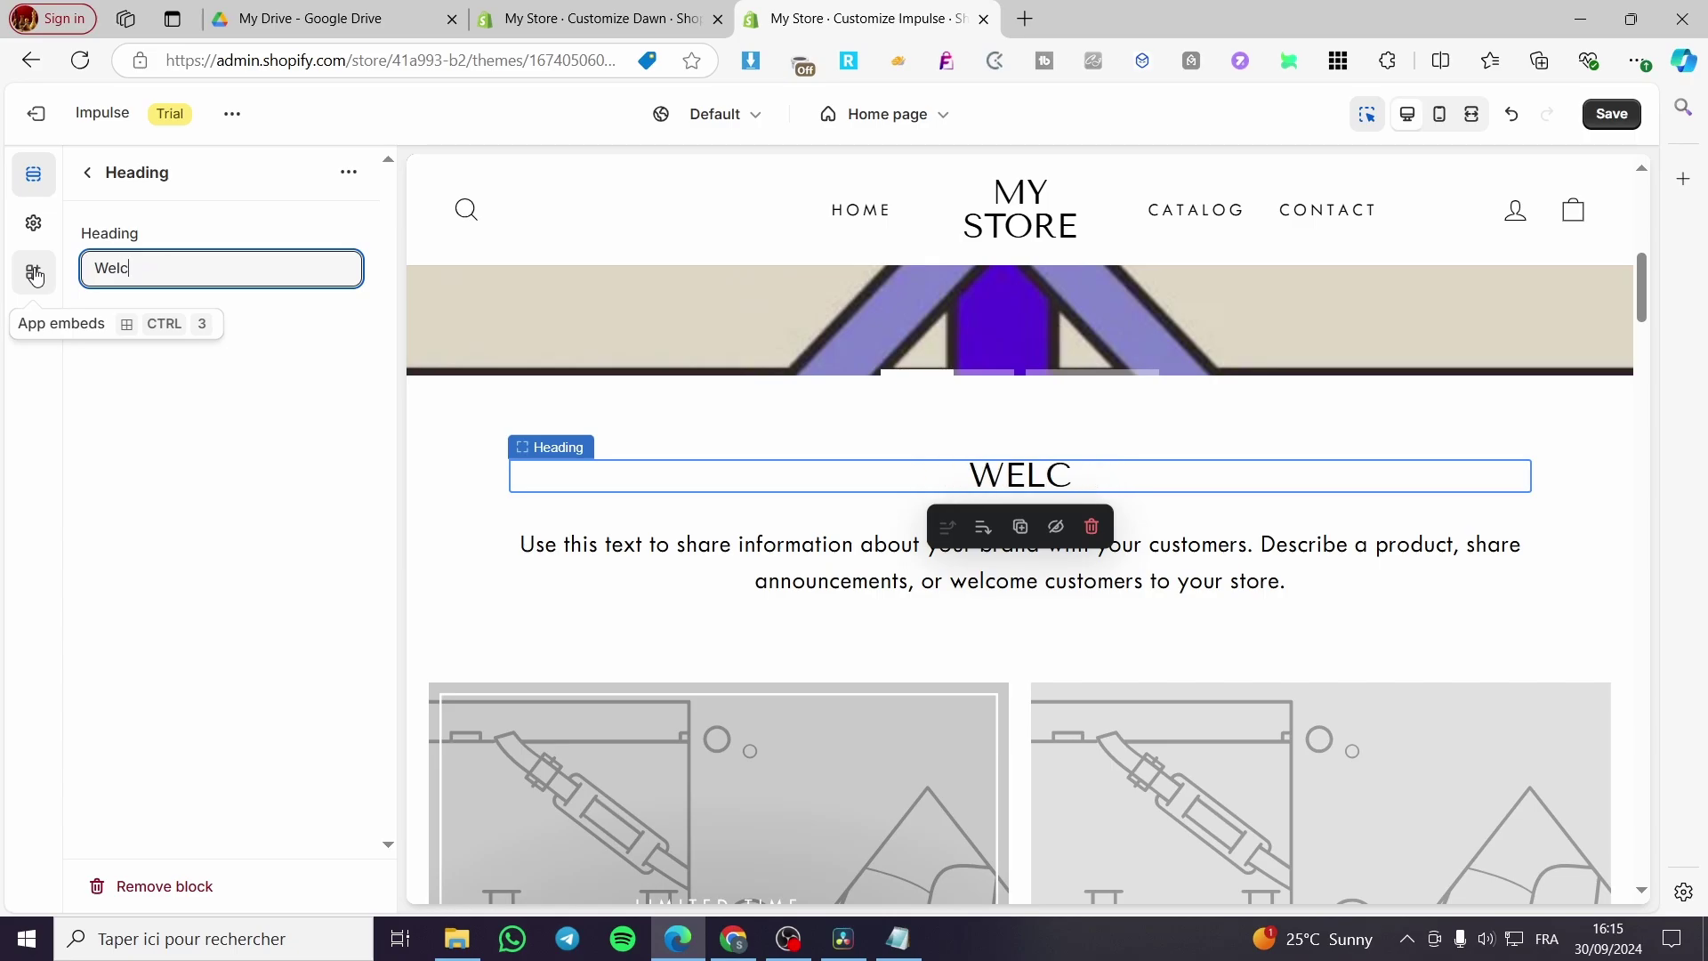
{"action": "type", "text": "message"}
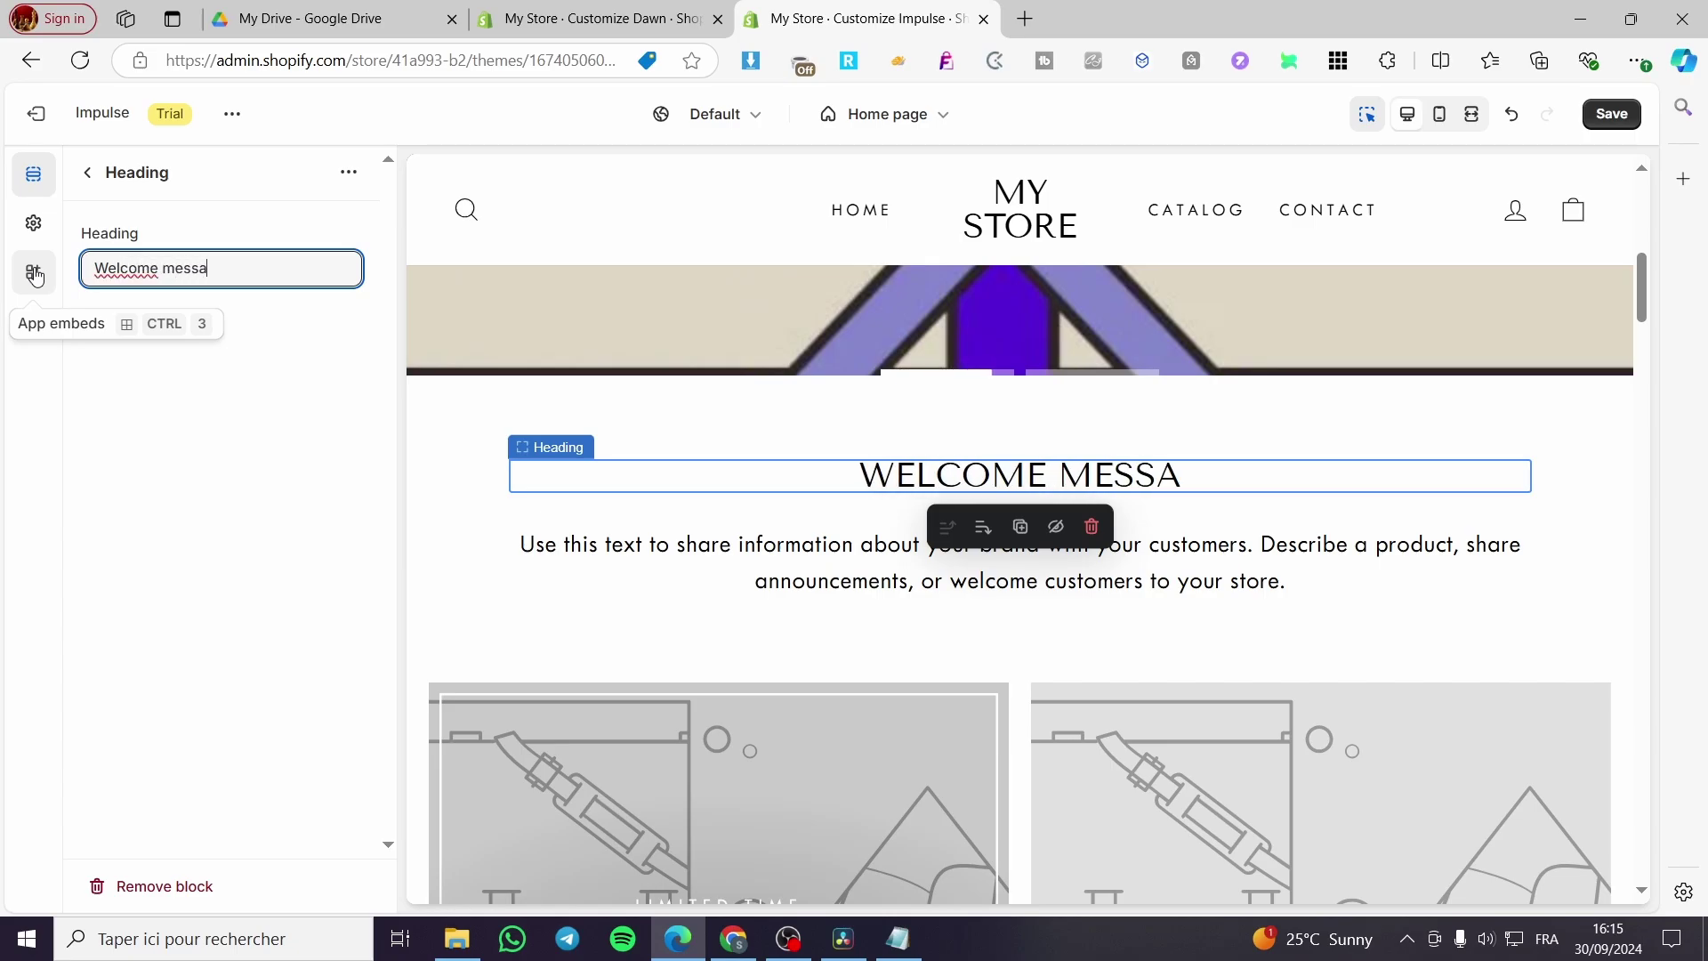
{"action": "left_click", "coordinate": [87, 172]}
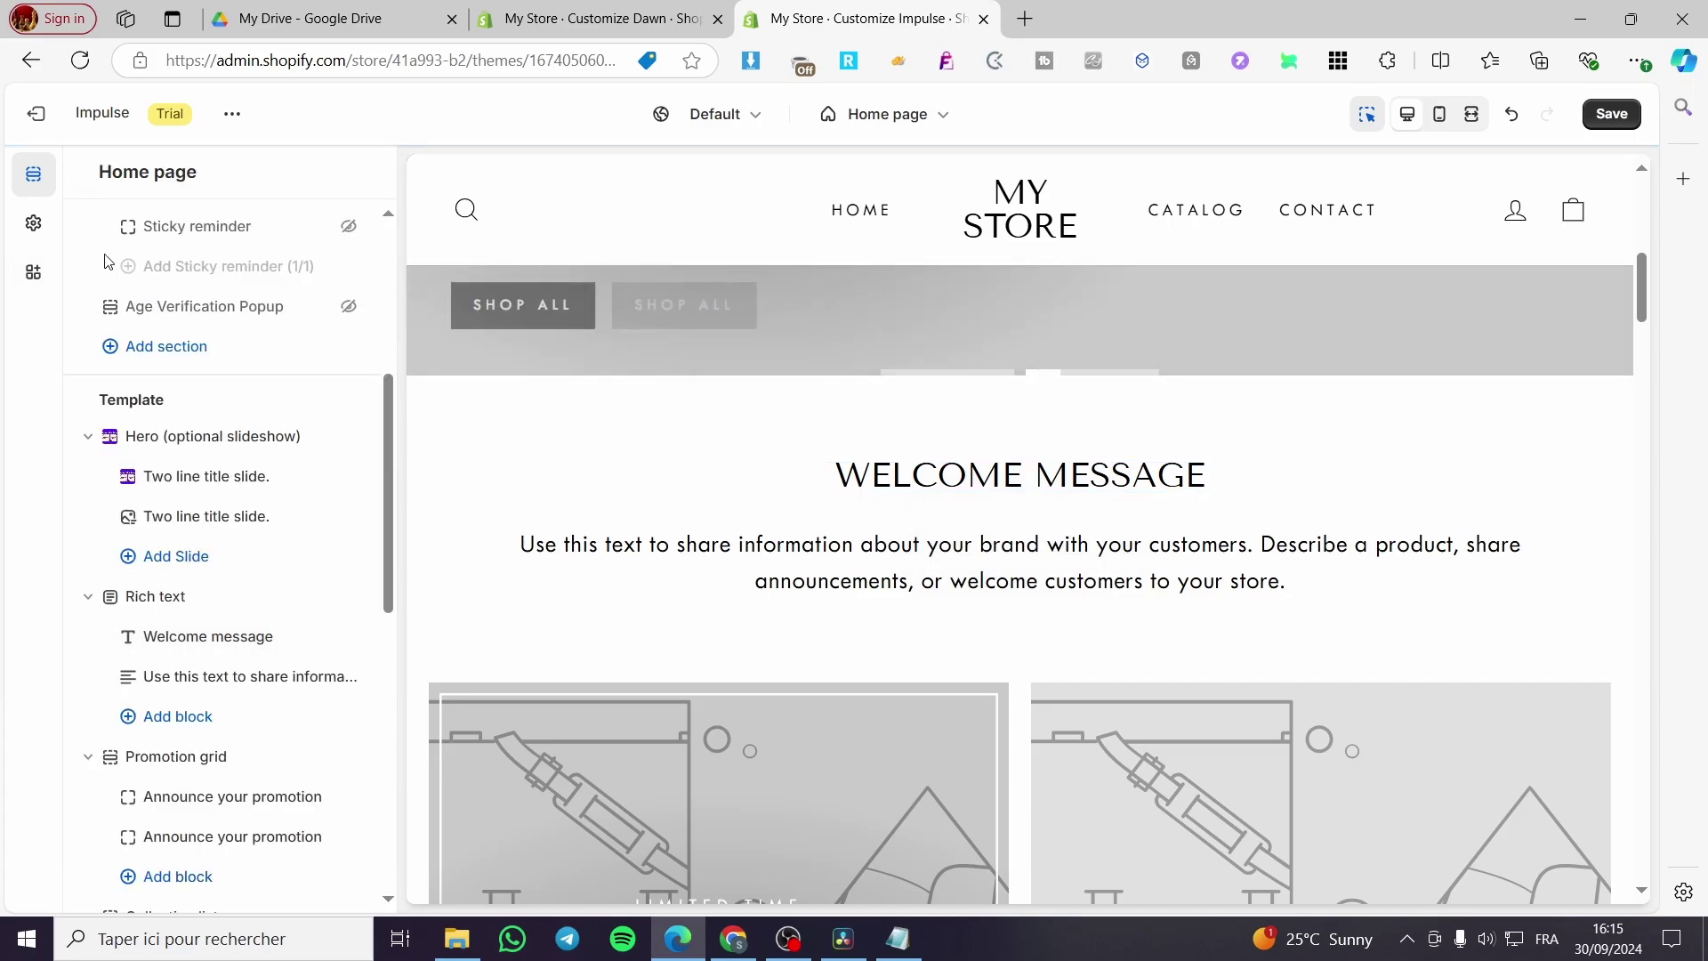
Step: Make the whole paragraph in the Rich text section's text block bold and return to the section list
{"action": "left_click", "coordinate": [206, 680]}
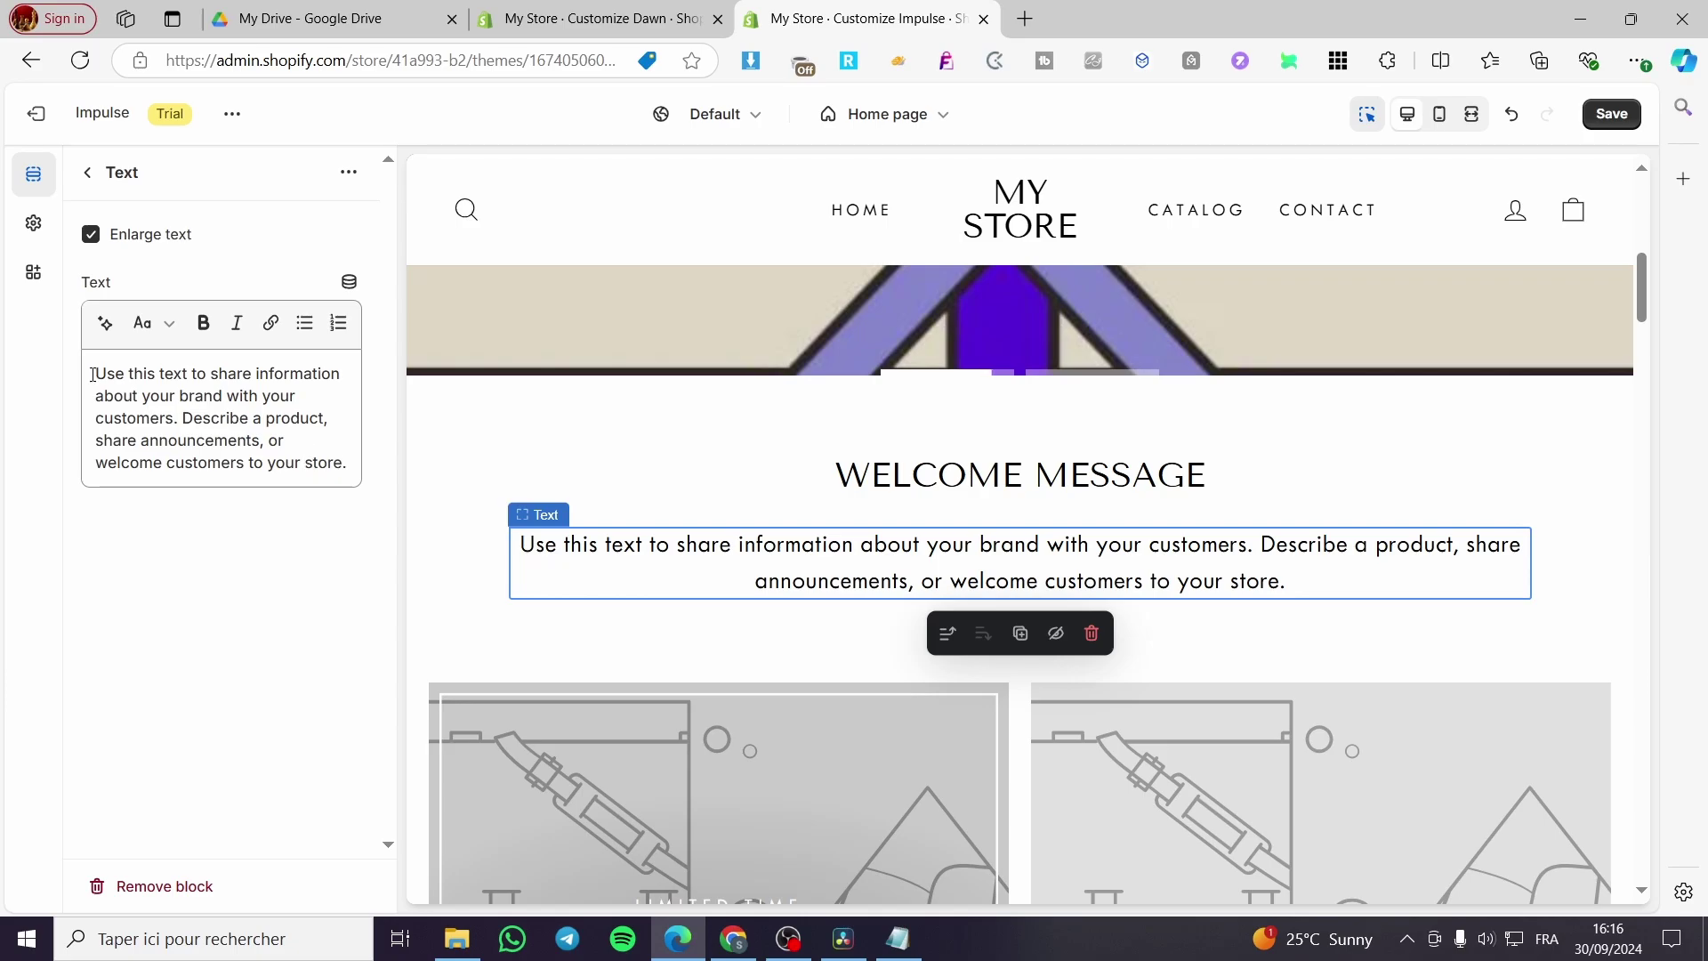
{"action": "left_click_drag", "start_coordinate": [94, 375], "coordinate": [278, 460]}
{"action": "left_click", "coordinate": [203, 325]}
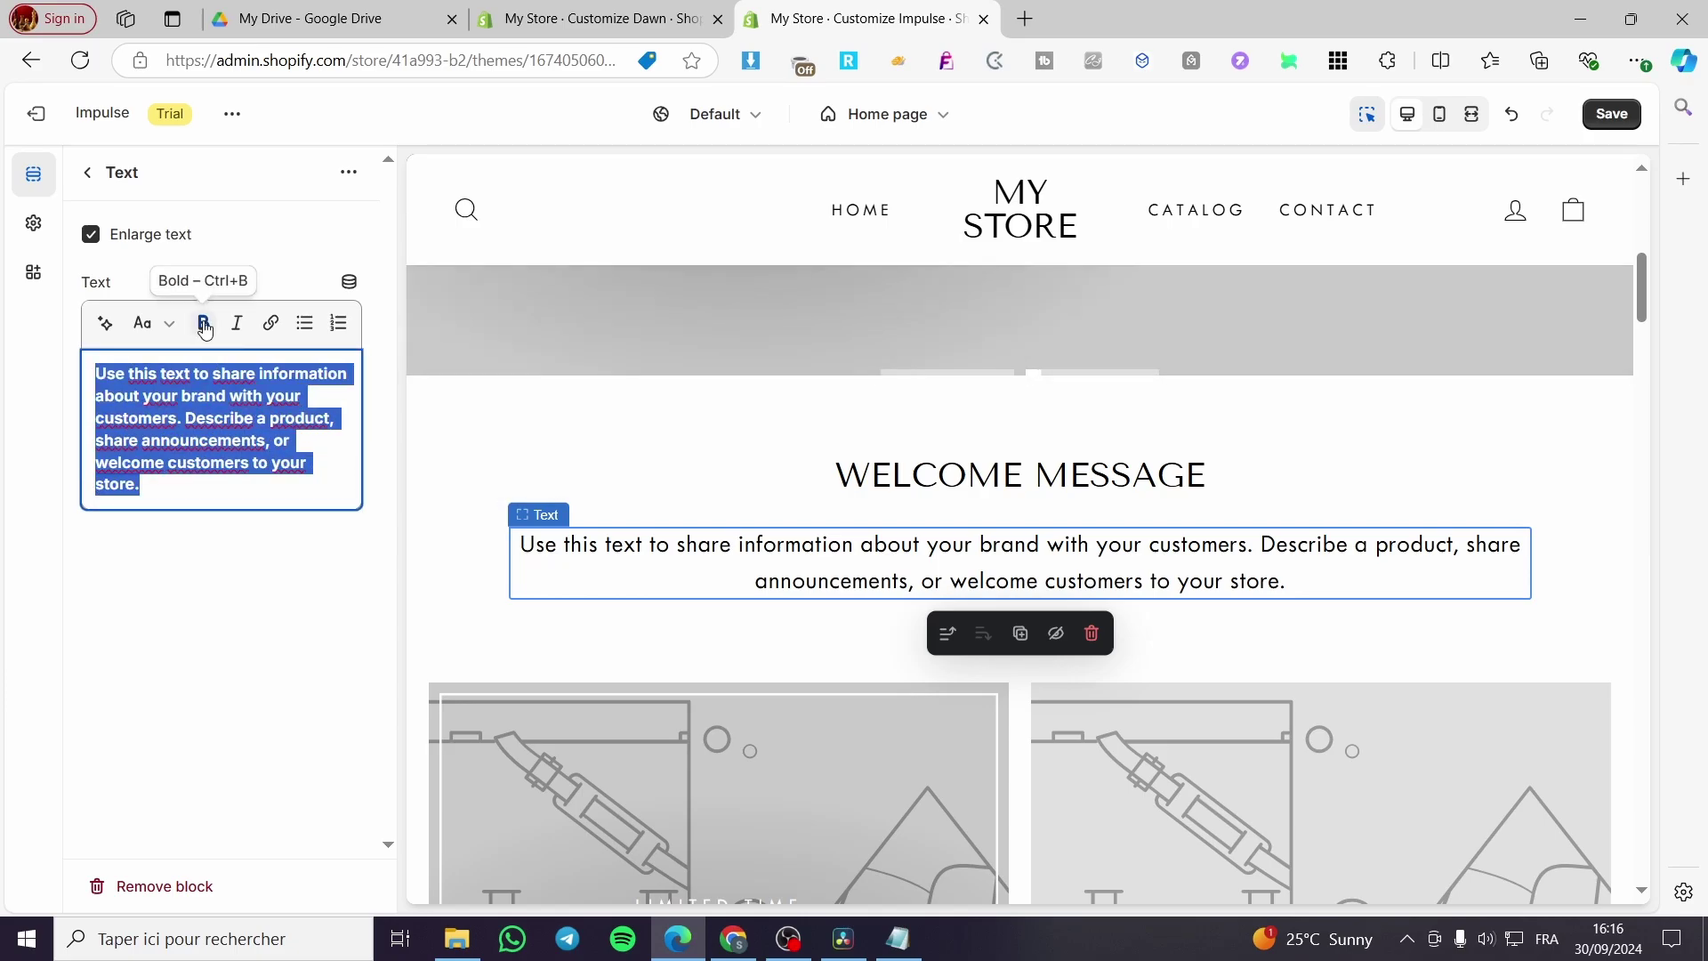
{"action": "left_click", "coordinate": [260, 628]}
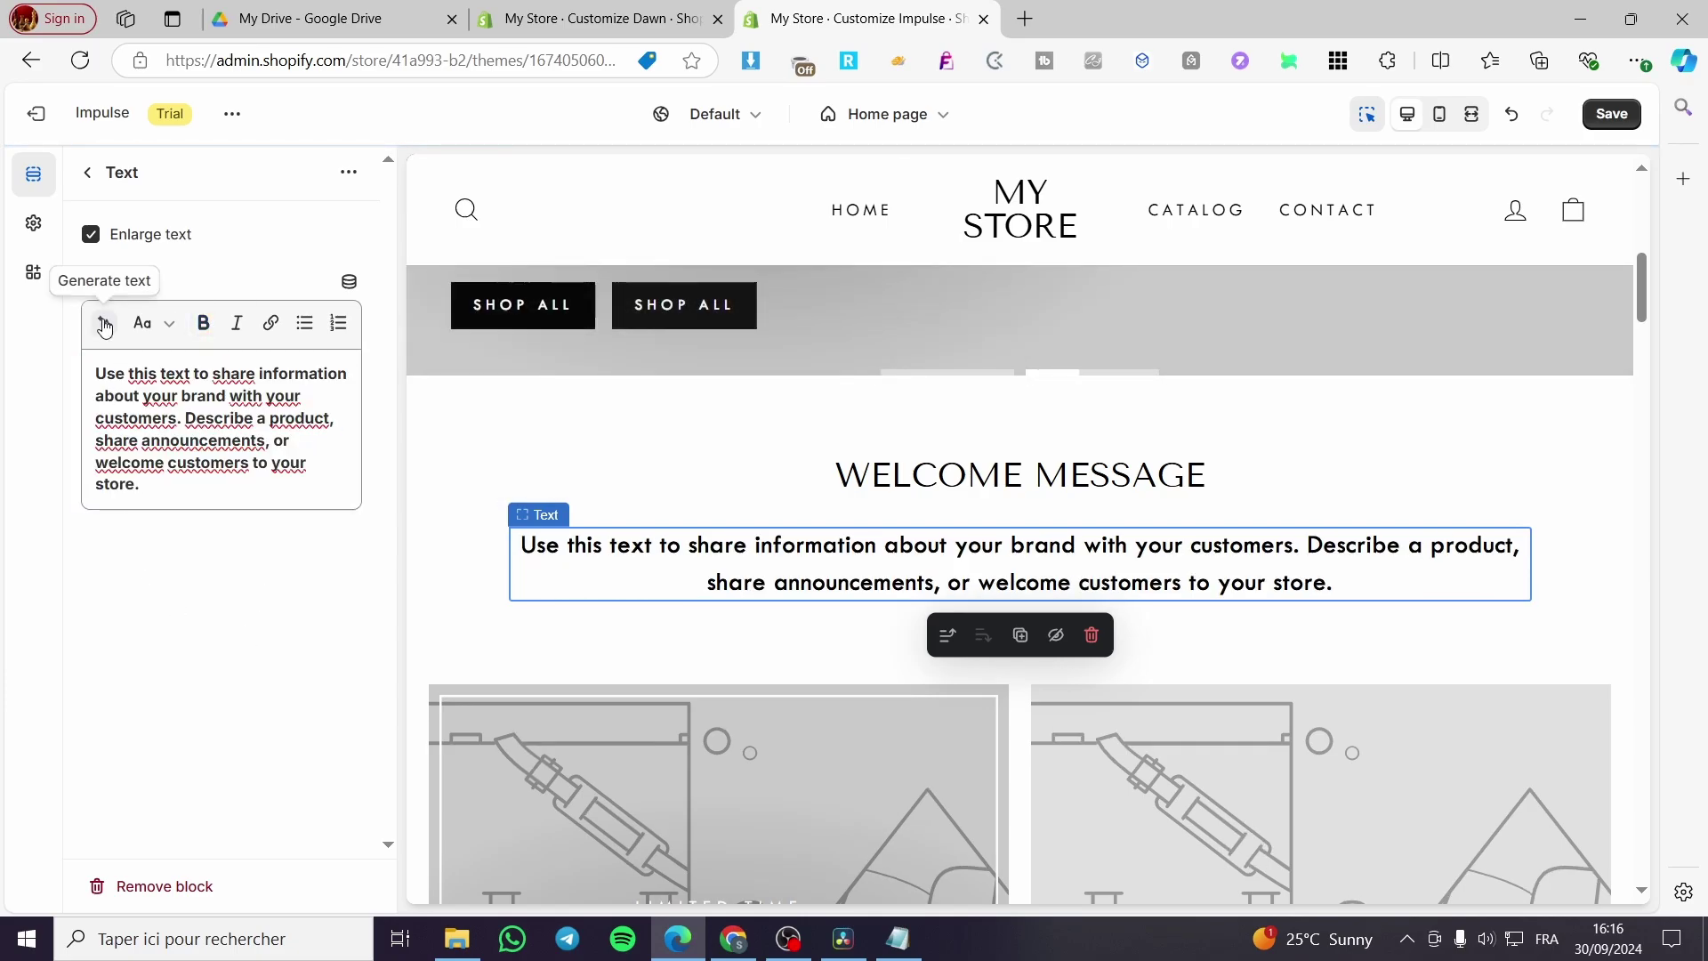
{"action": "left_click", "coordinate": [119, 233]}
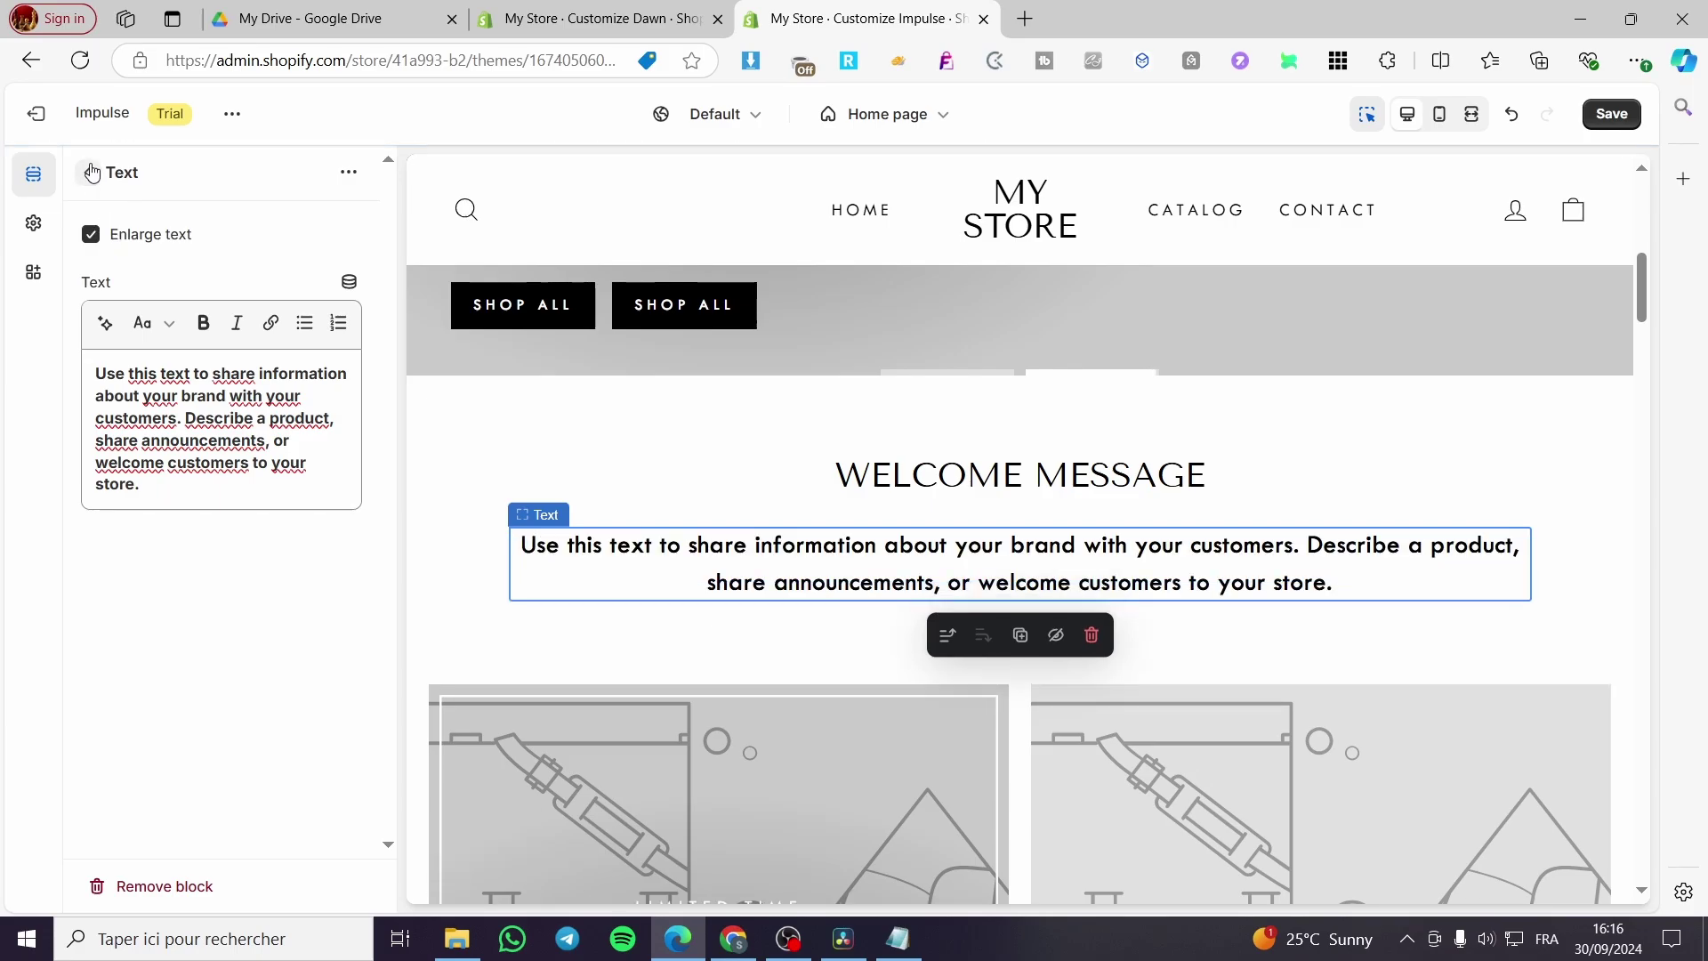
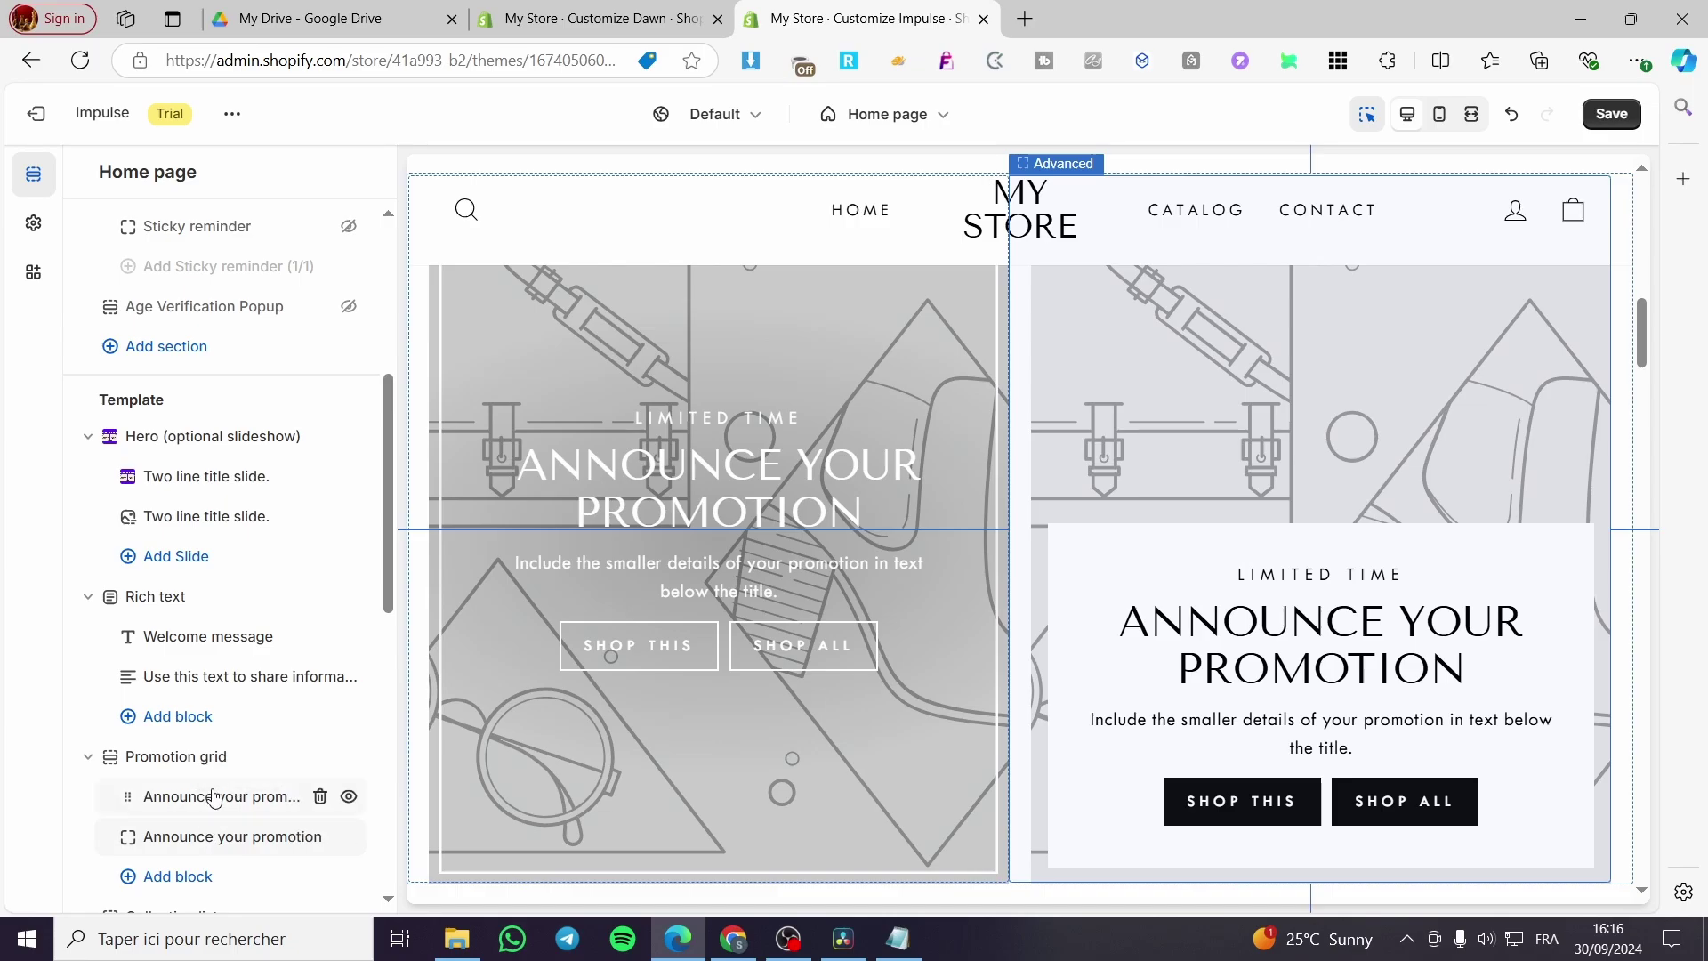
Step: View the block types available for the Promotion grid and open the first promotion block's settings
{"action": "left_click", "coordinate": [240, 815]}
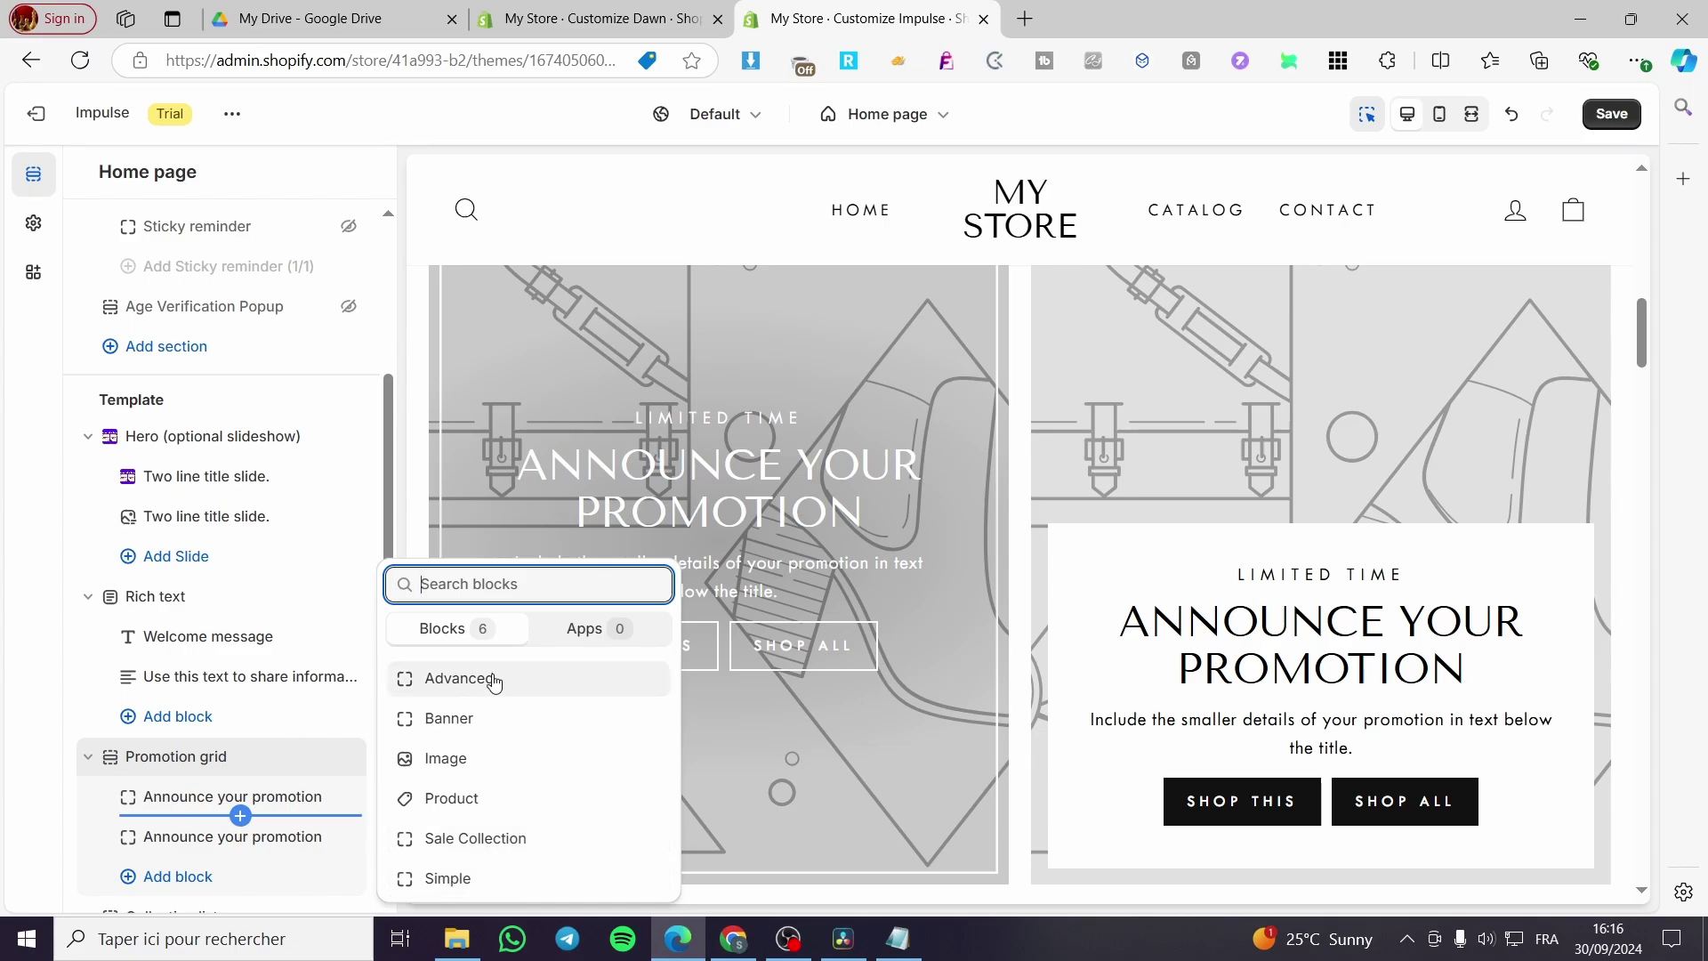
{"action": "left_click", "coordinate": [57, 795]}
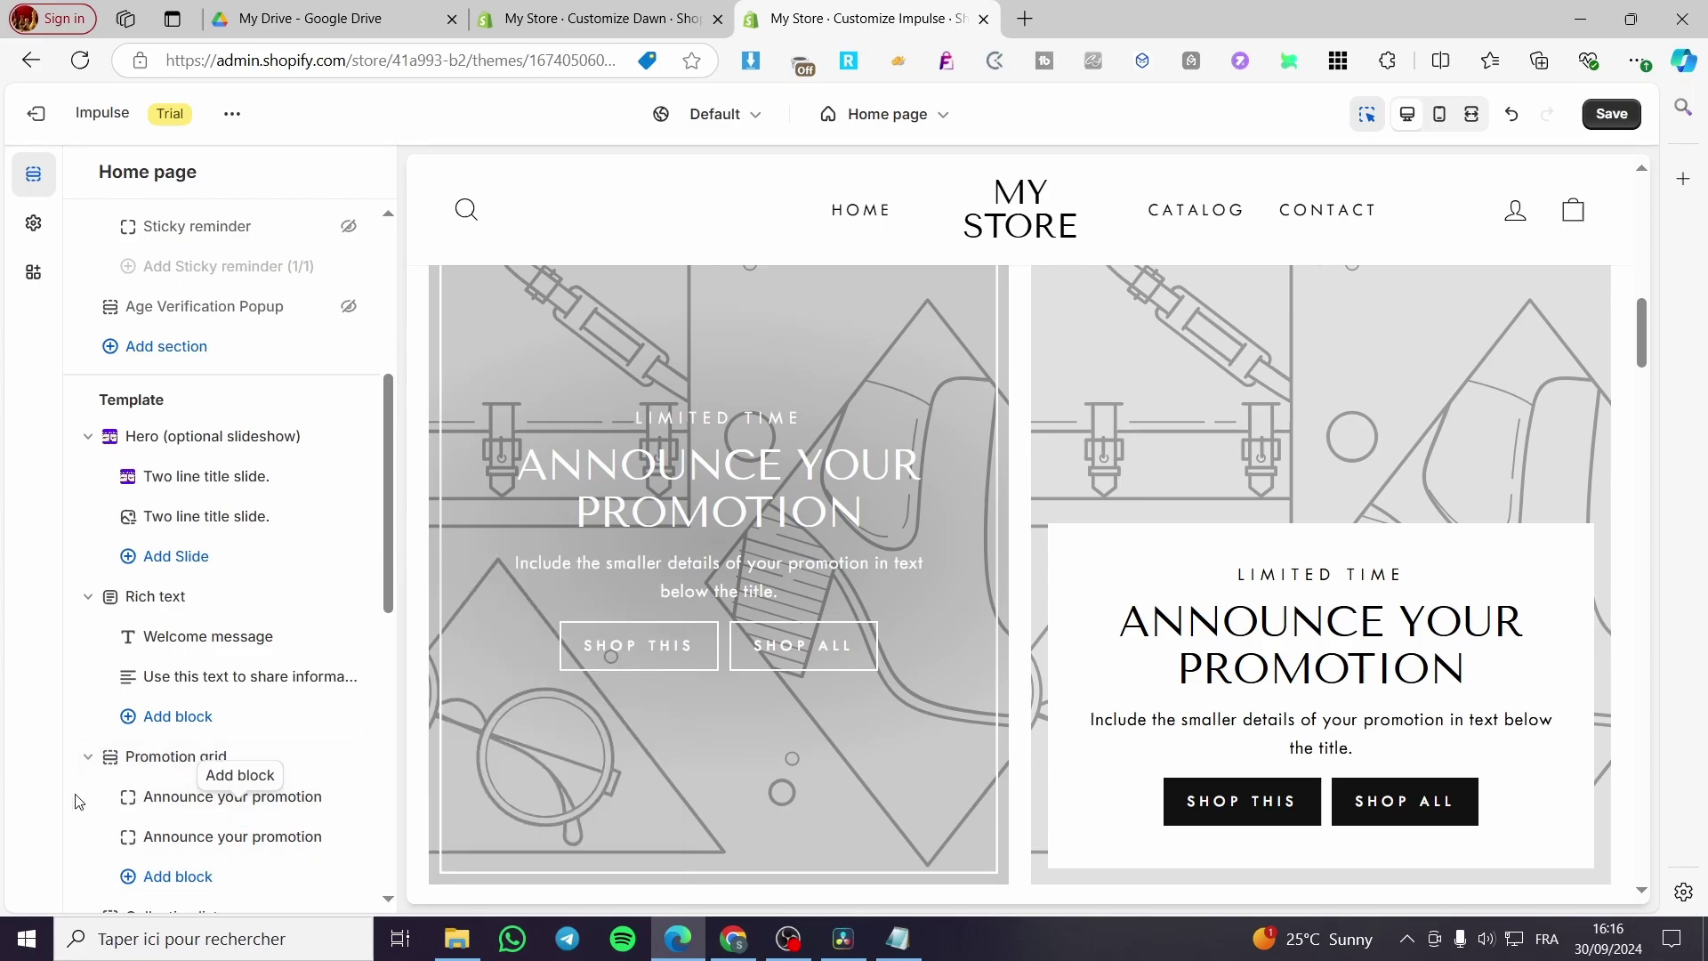
{"action": "left_click", "coordinate": [161, 797]}
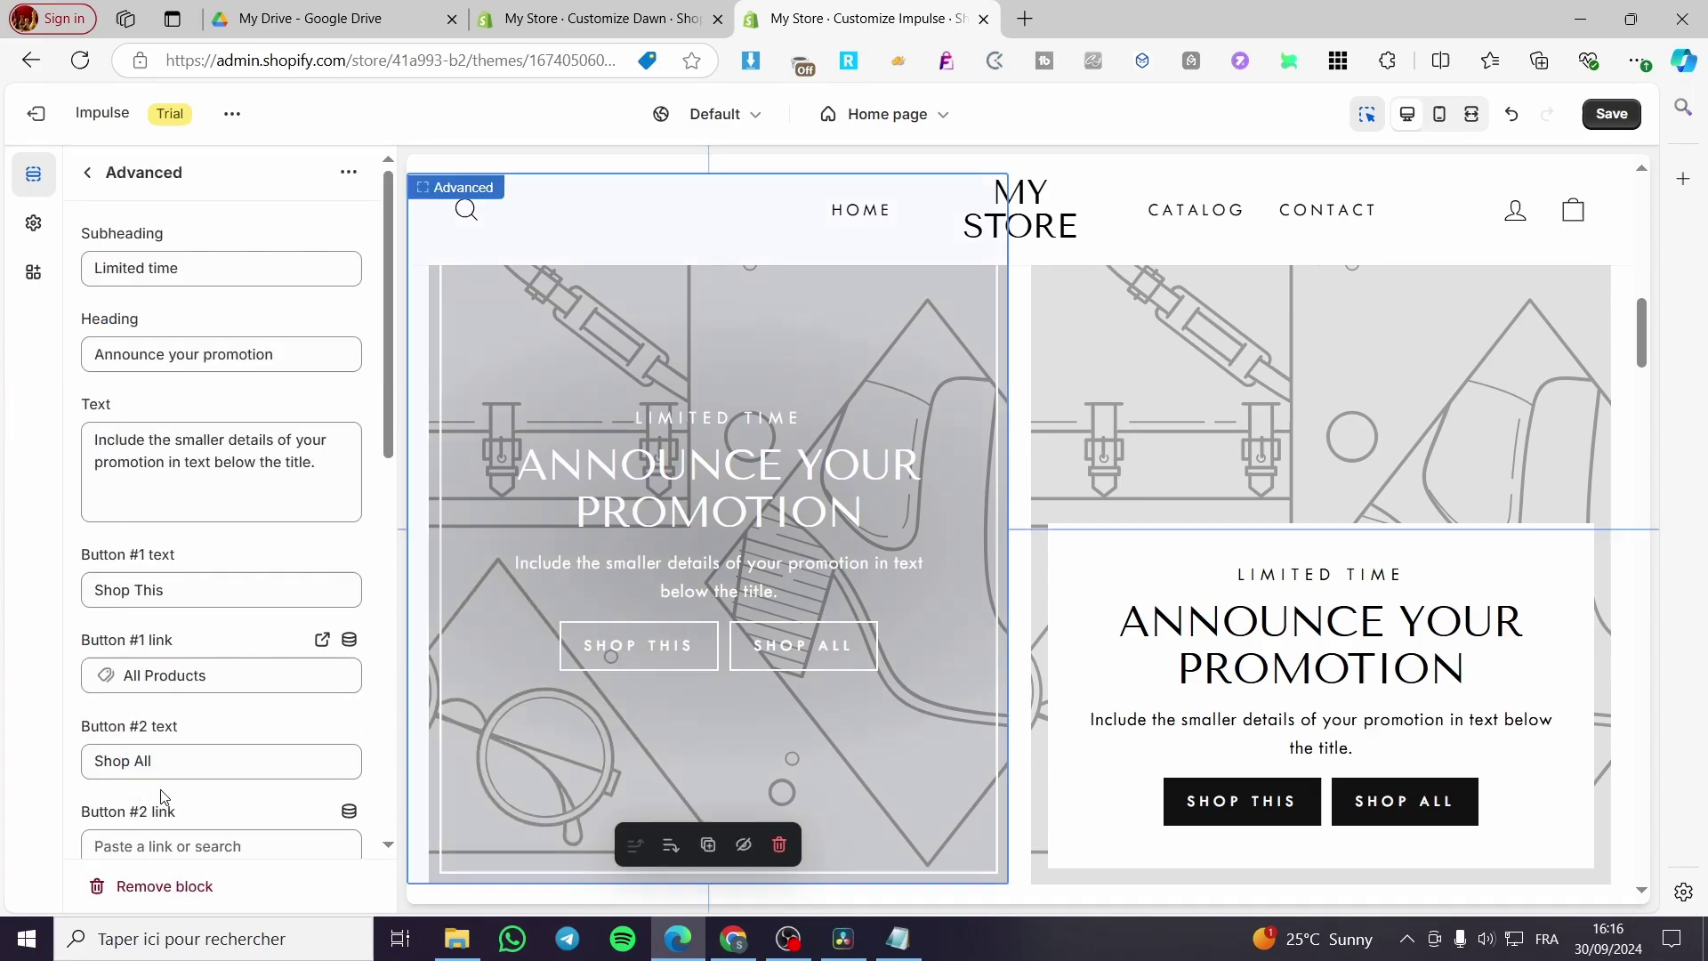
{"action": "left_click", "coordinate": [87, 172]}
{"action": "left_click", "coordinate": [178, 899]}
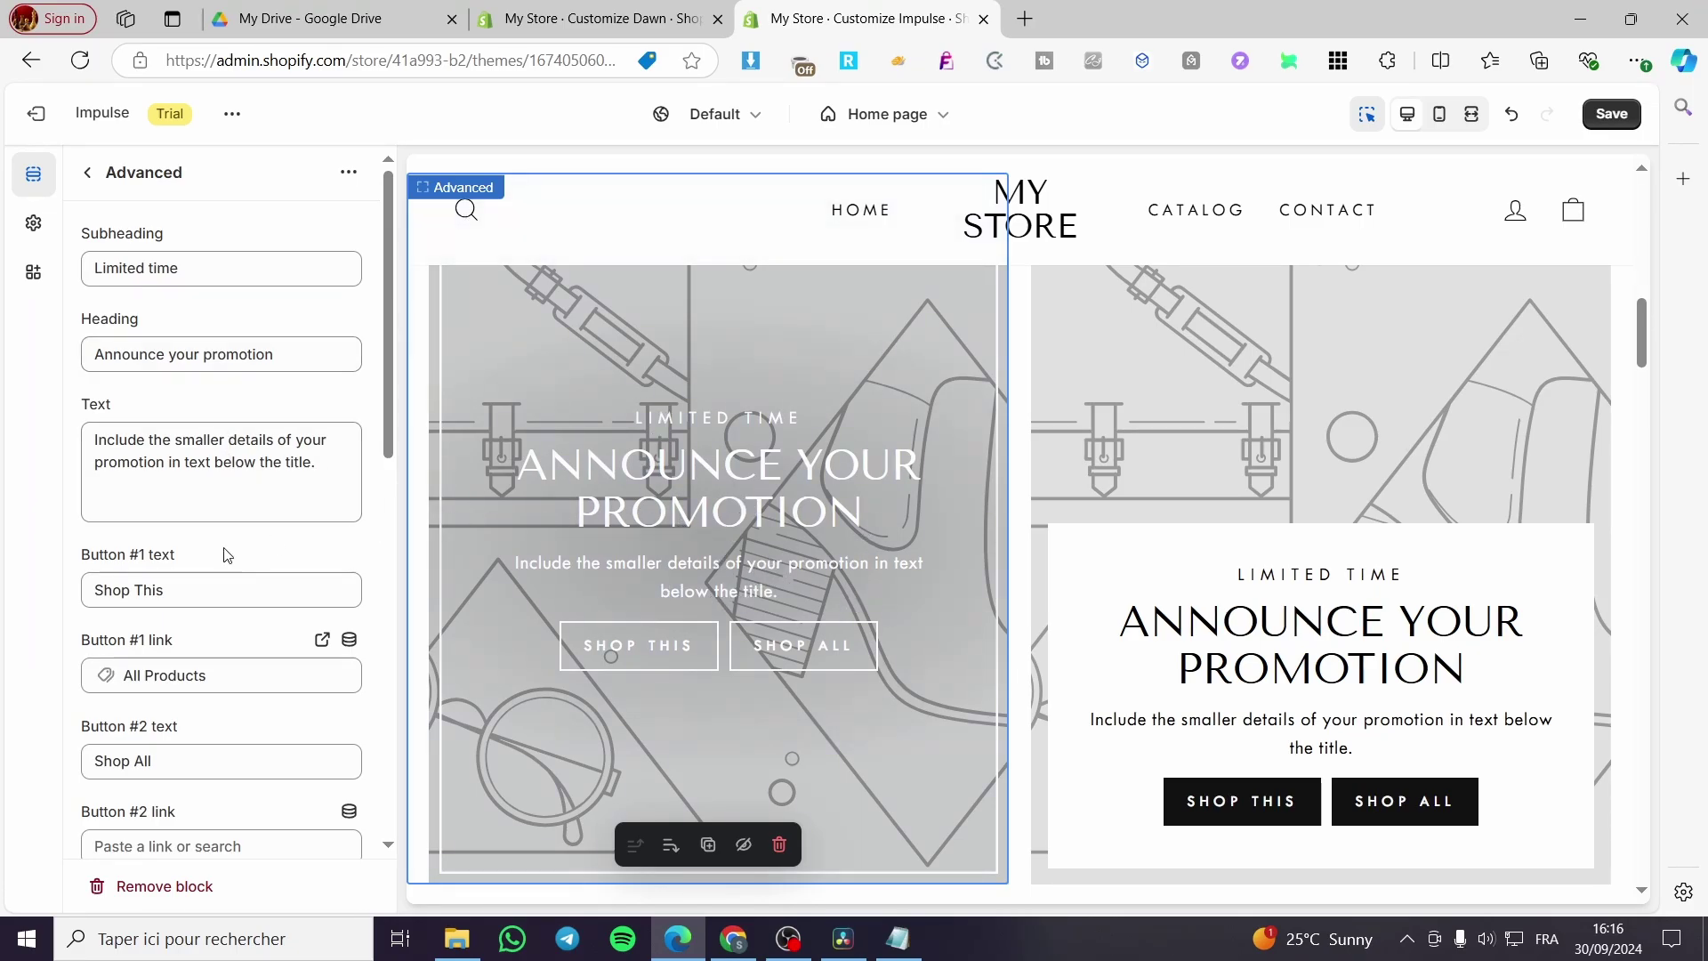
Step: Check the first promotion's Button #1 link options and link its Button #2 to All collections
{"action": "scroll", "coordinate": [240, 561], "scroll_direction": "down", "scroll_amount": 1}
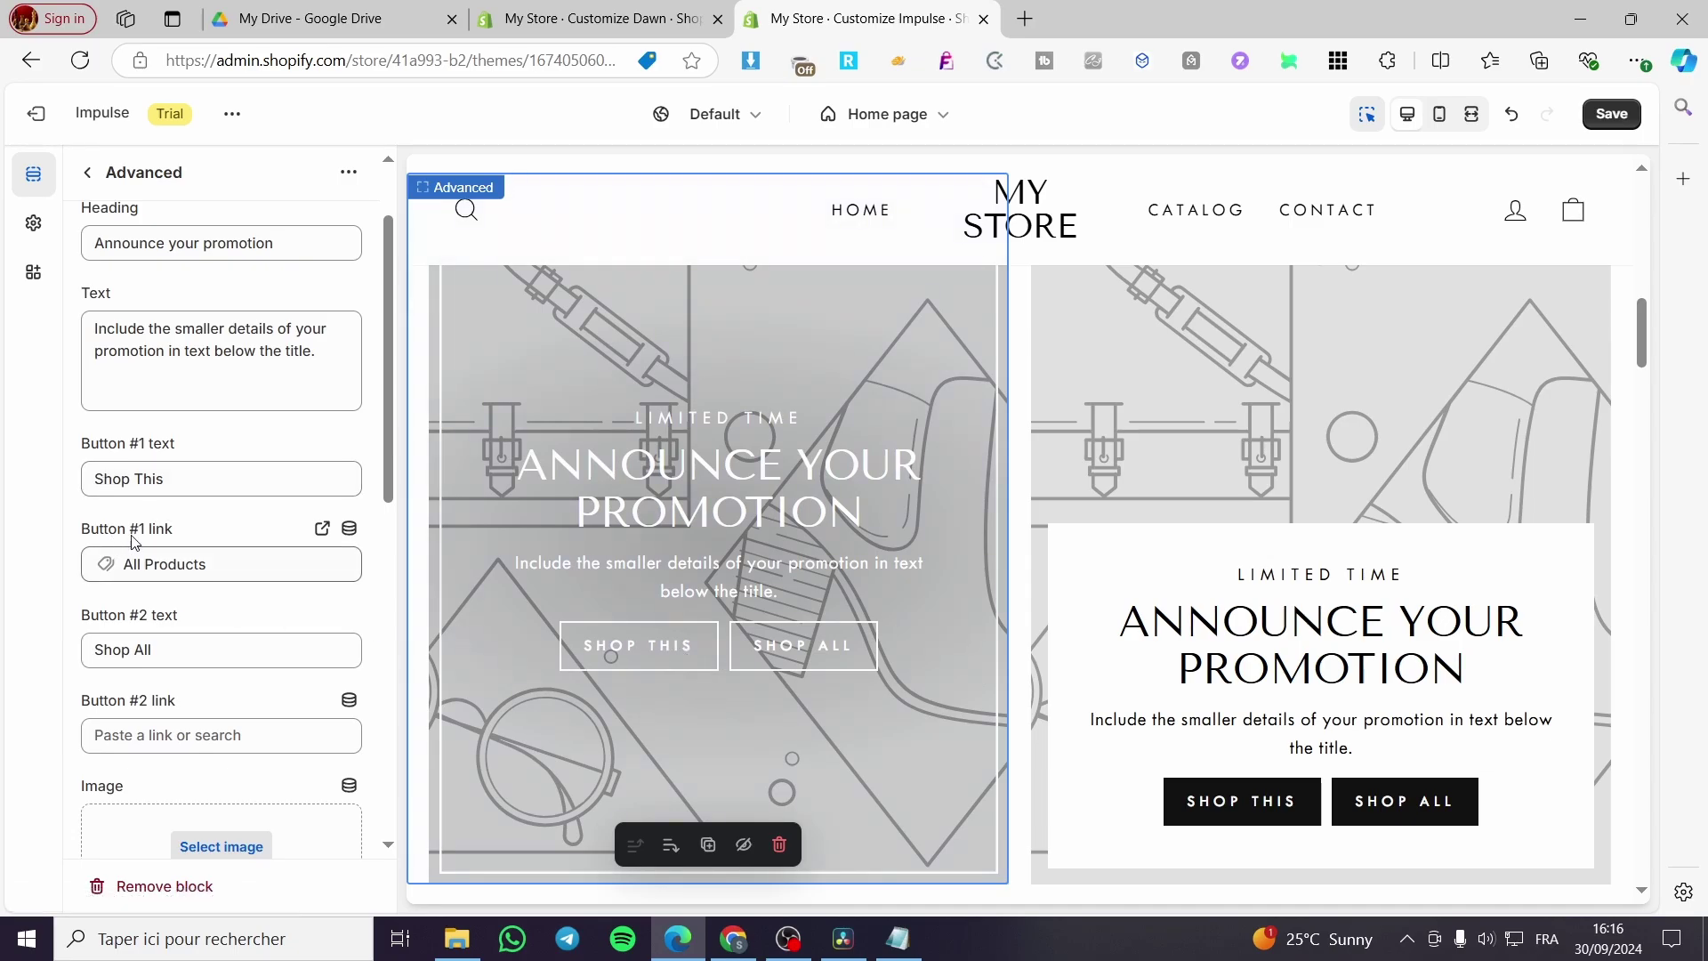
{"action": "left_click", "coordinate": [179, 566]}
{"action": "left_click", "coordinate": [73, 594]}
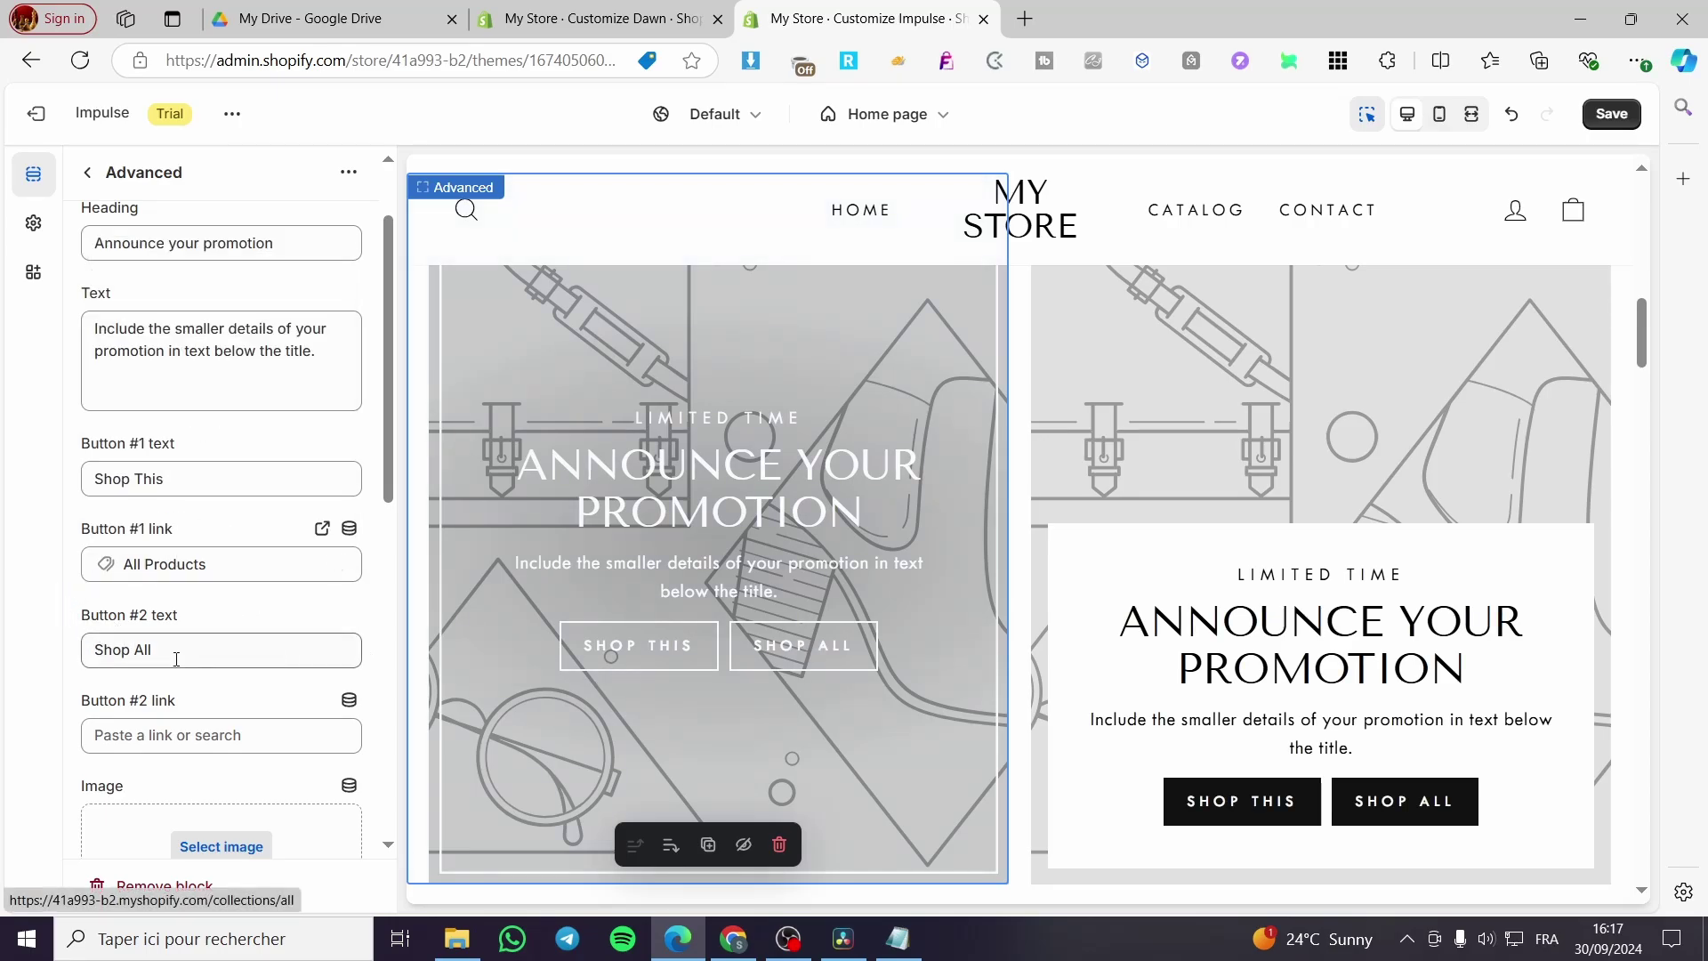
{"action": "scroll", "coordinate": [163, 711], "scroll_direction": "down", "scroll_amount": 3}
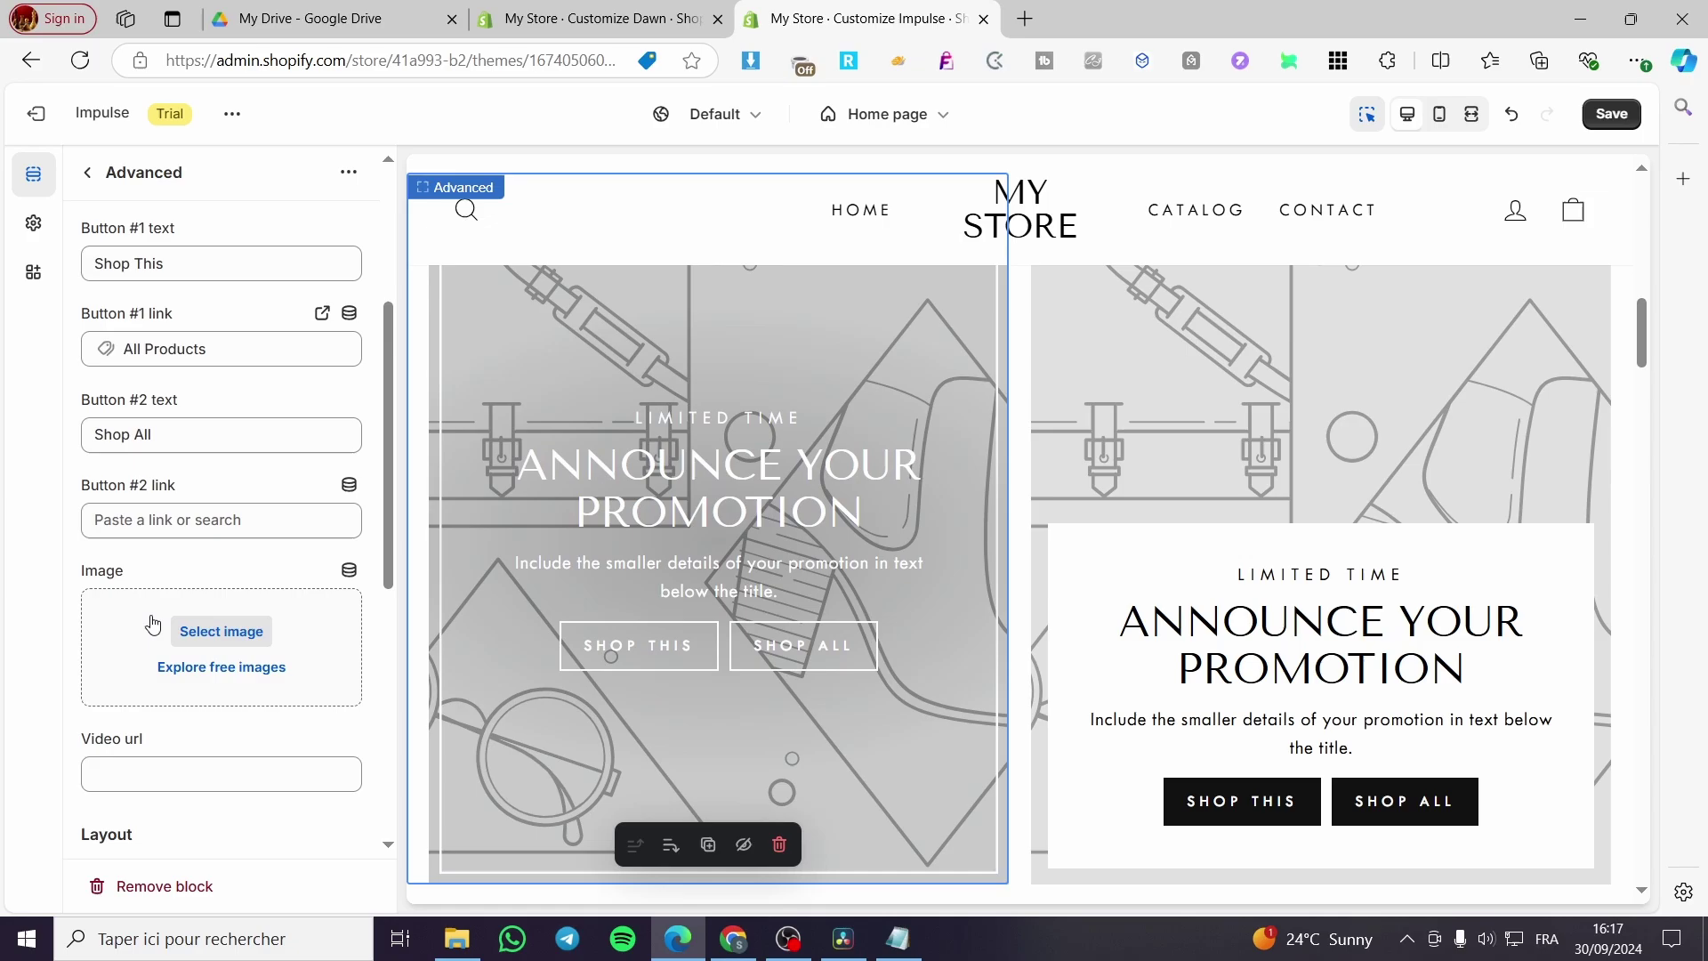
{"action": "left_click", "coordinate": [189, 505]}
{"action": "left_click", "coordinate": [222, 258]}
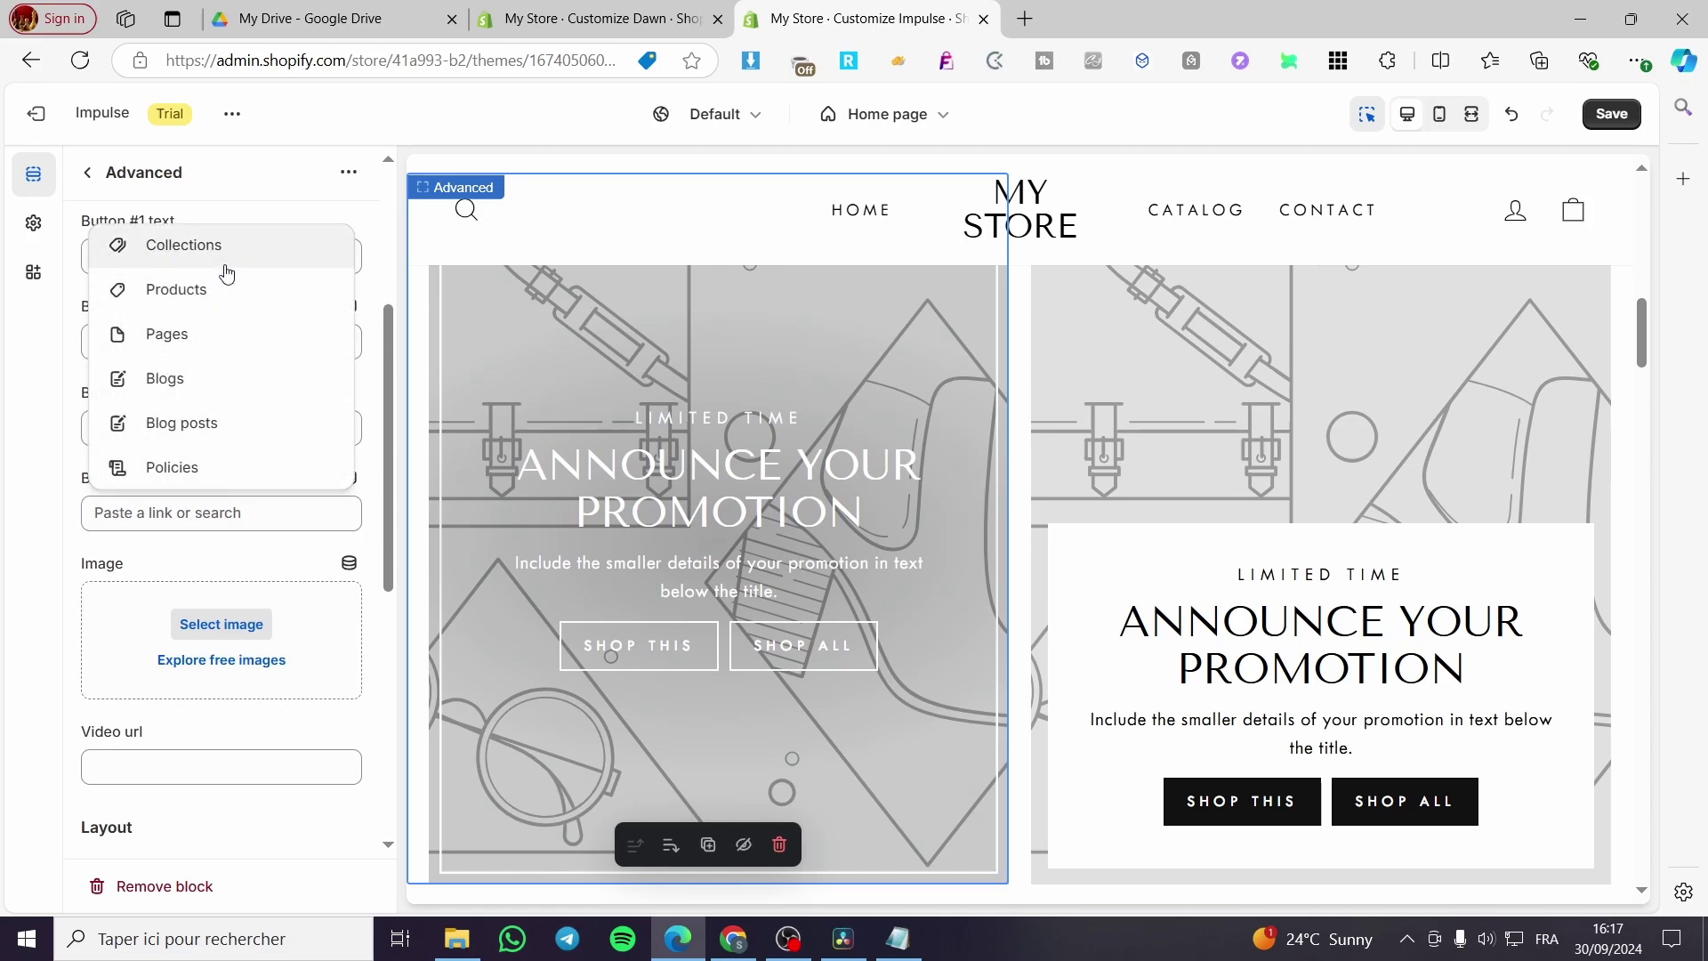
{"action": "left_click", "coordinate": [212, 428]}
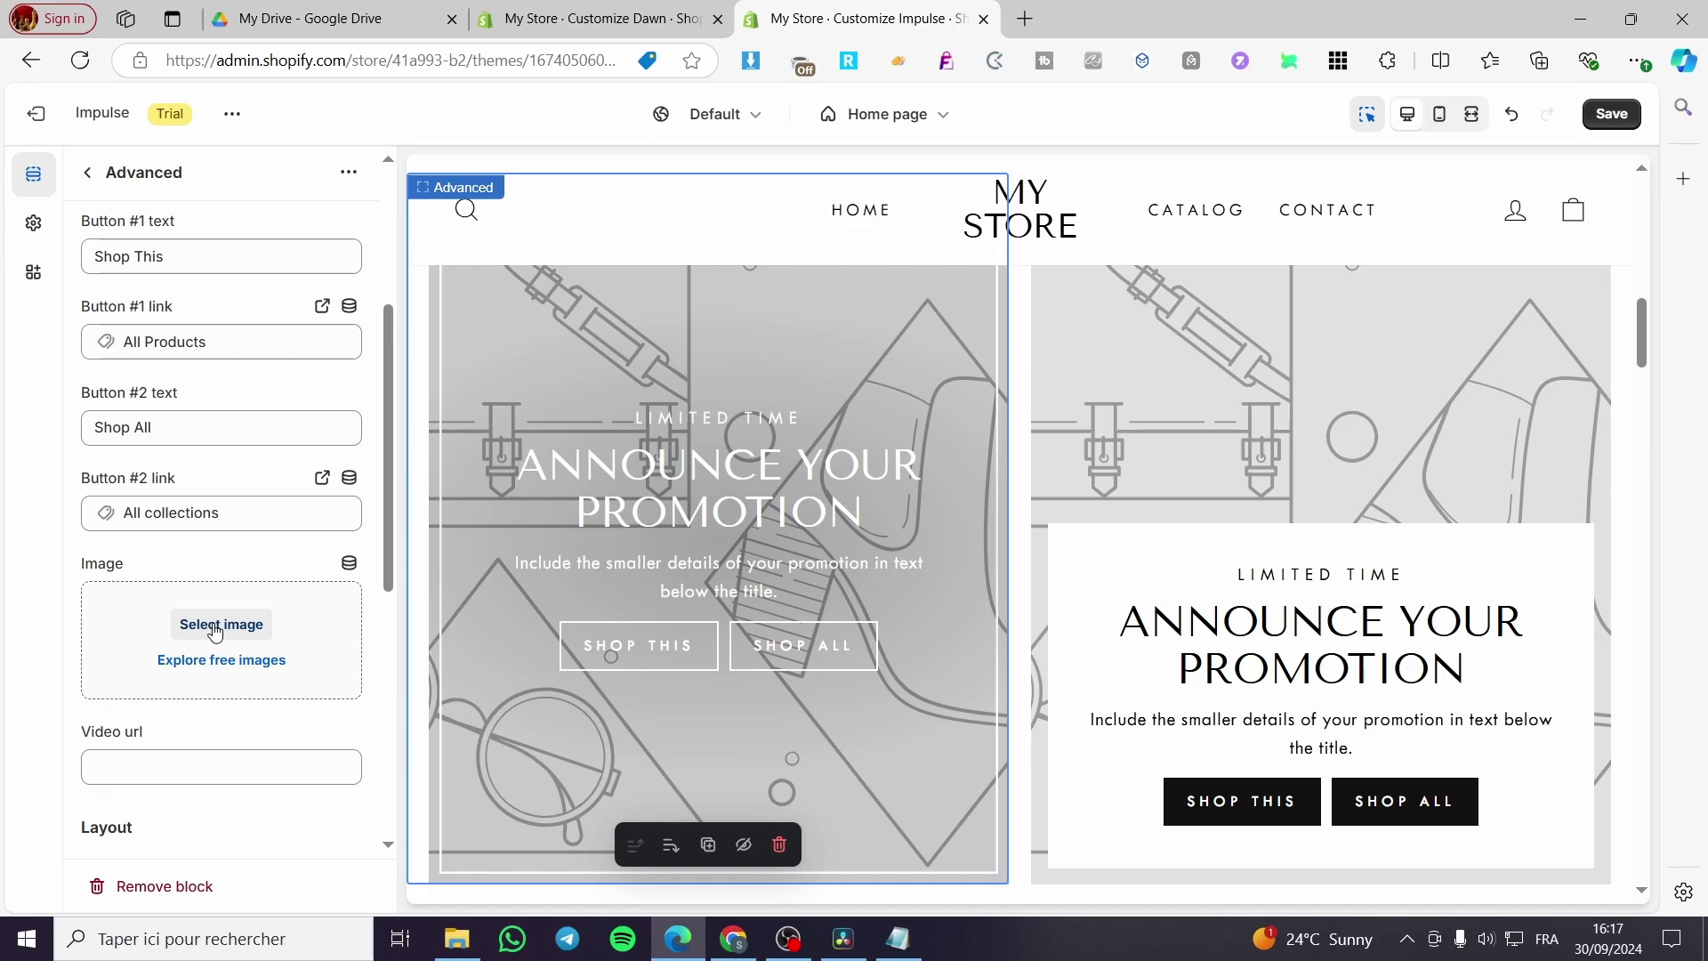
Step: Upload the 71GwrH-pdbL._AC_SX466_ JPG from the Téléchargements folder as the first promotion's image and return to the section list
{"action": "left_click", "coordinate": [214, 627]}
{"action": "left_click", "coordinate": [830, 378]}
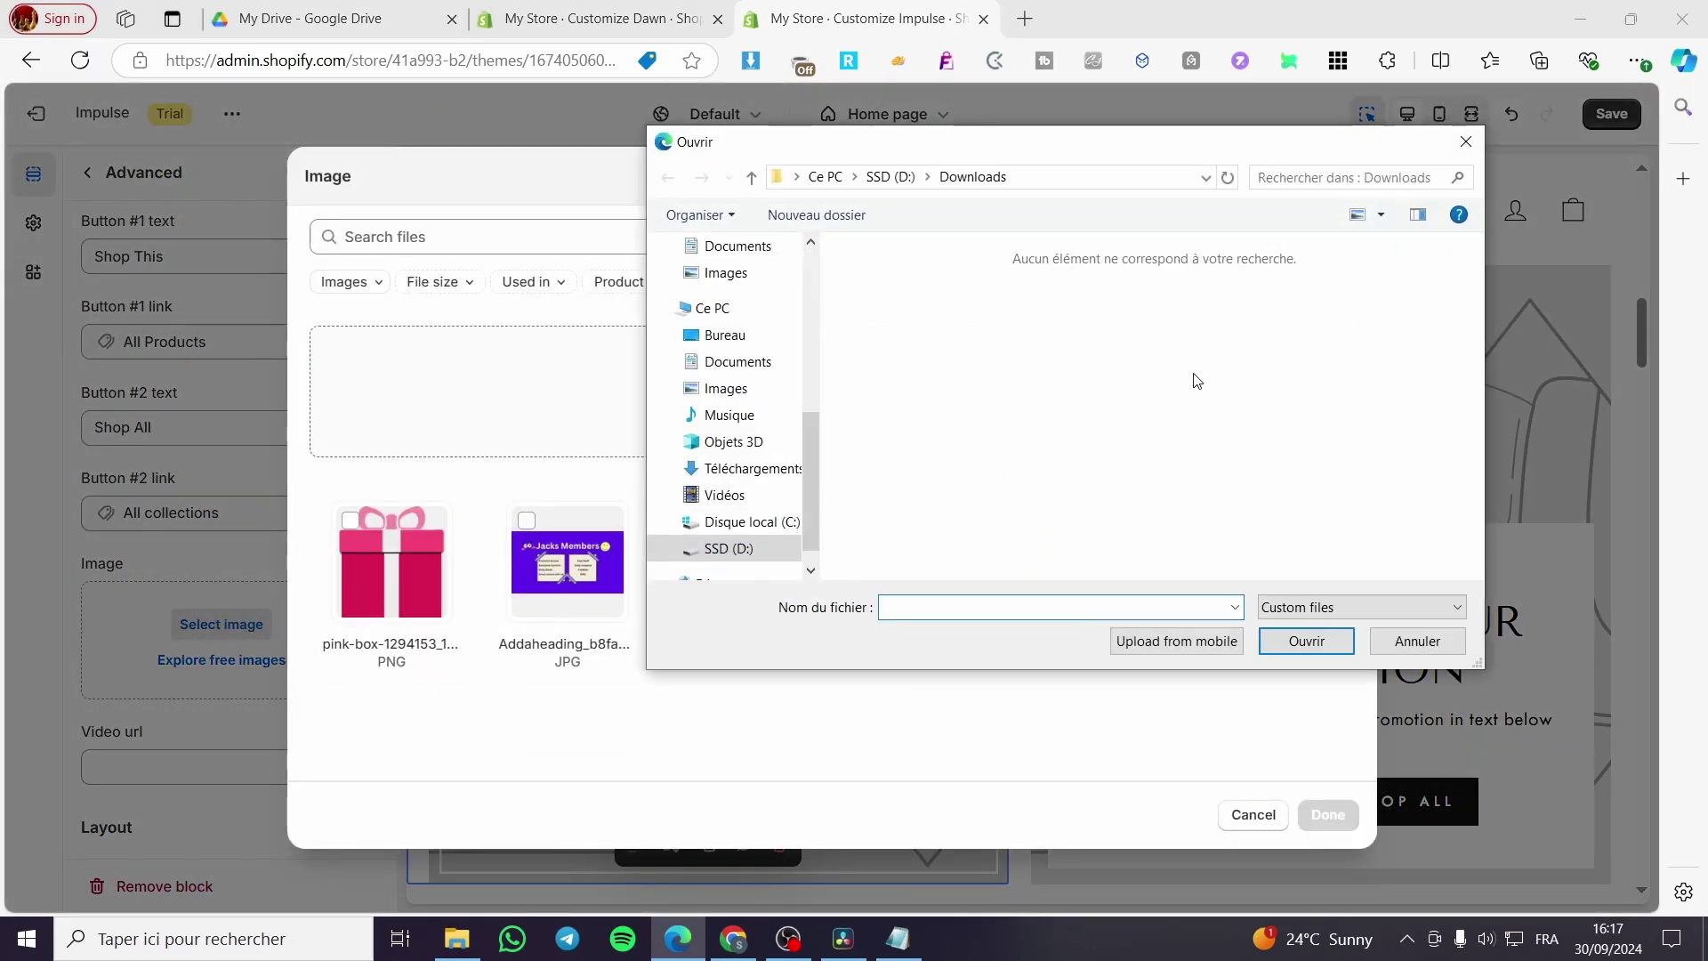
{"action": "left_click", "coordinate": [1361, 607]}
{"action": "left_click", "coordinate": [1281, 644]}
{"action": "left_click", "coordinate": [739, 468]}
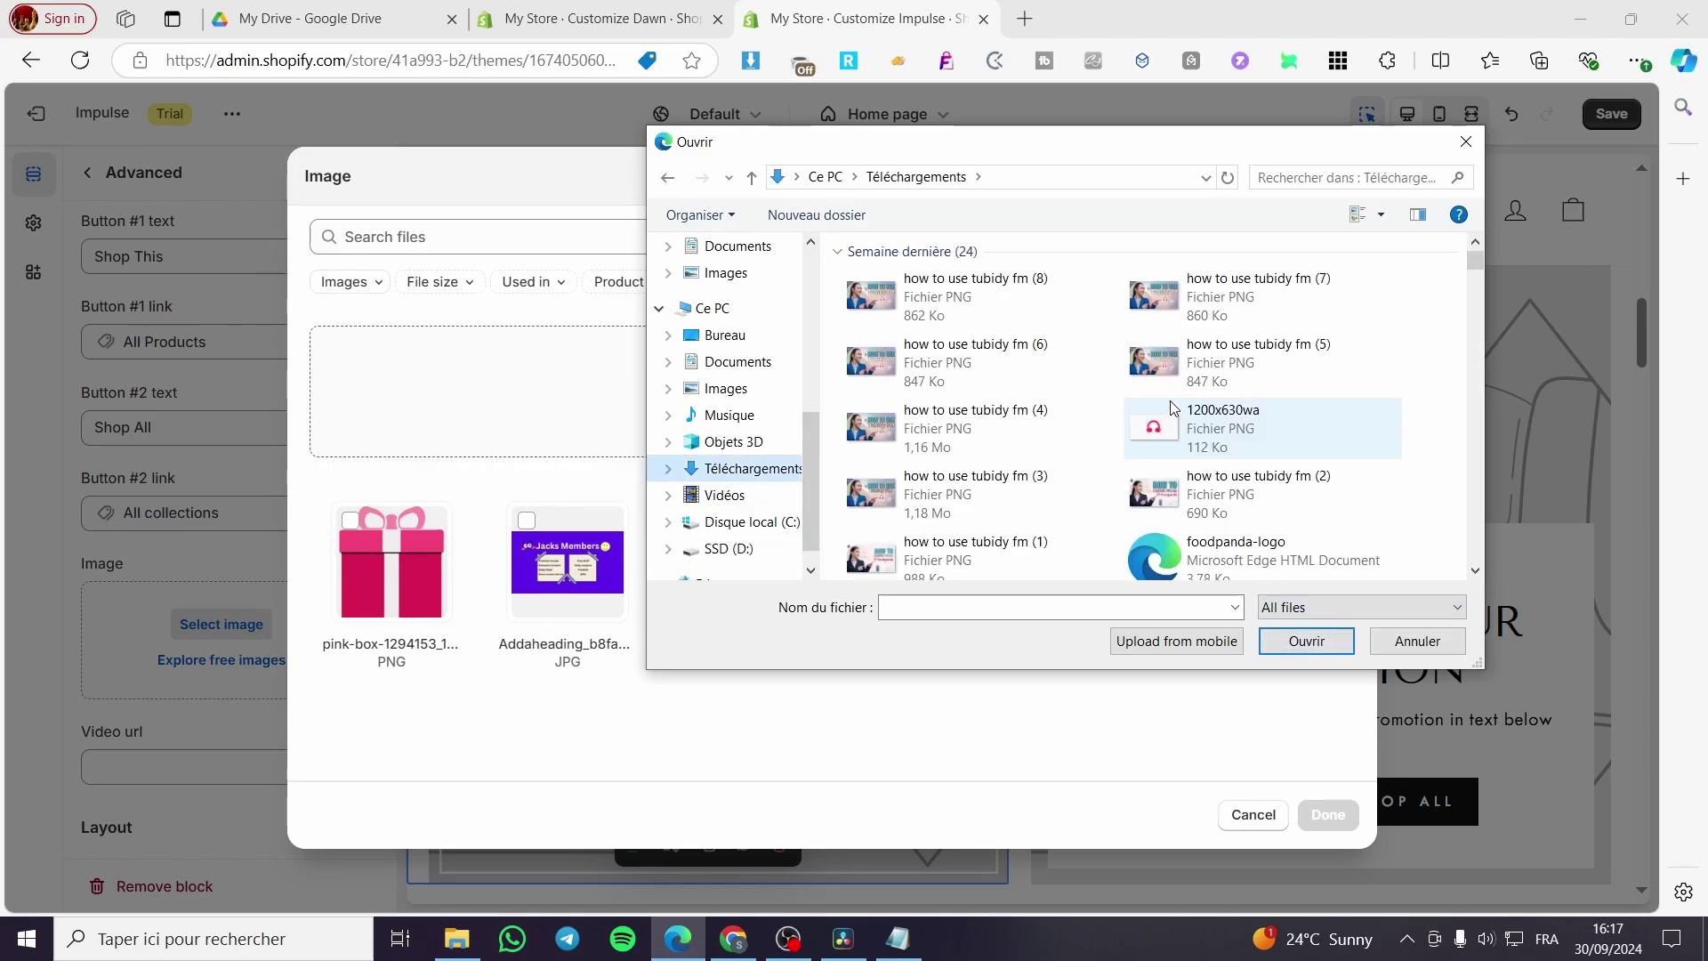
{"action": "scroll", "coordinate": [1427, 400], "scroll_direction": "down", "scroll_amount": 2}
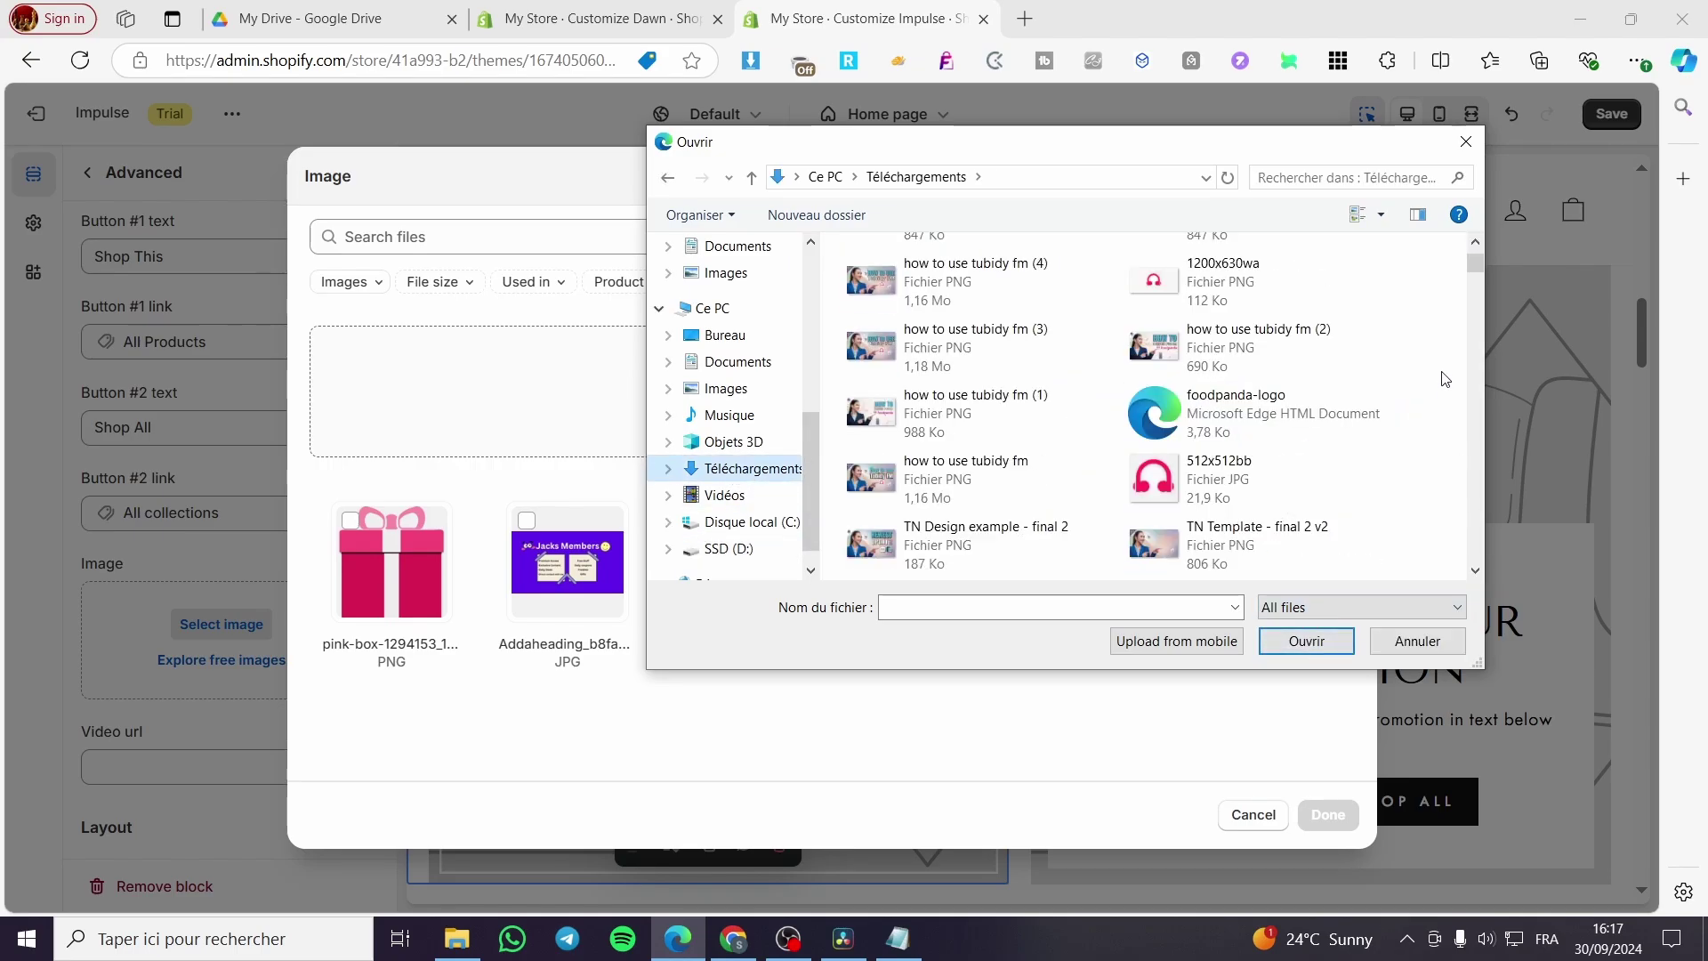
{"action": "scroll", "coordinate": [1426, 400], "scroll_direction": "down", "scroll_amount": 5}
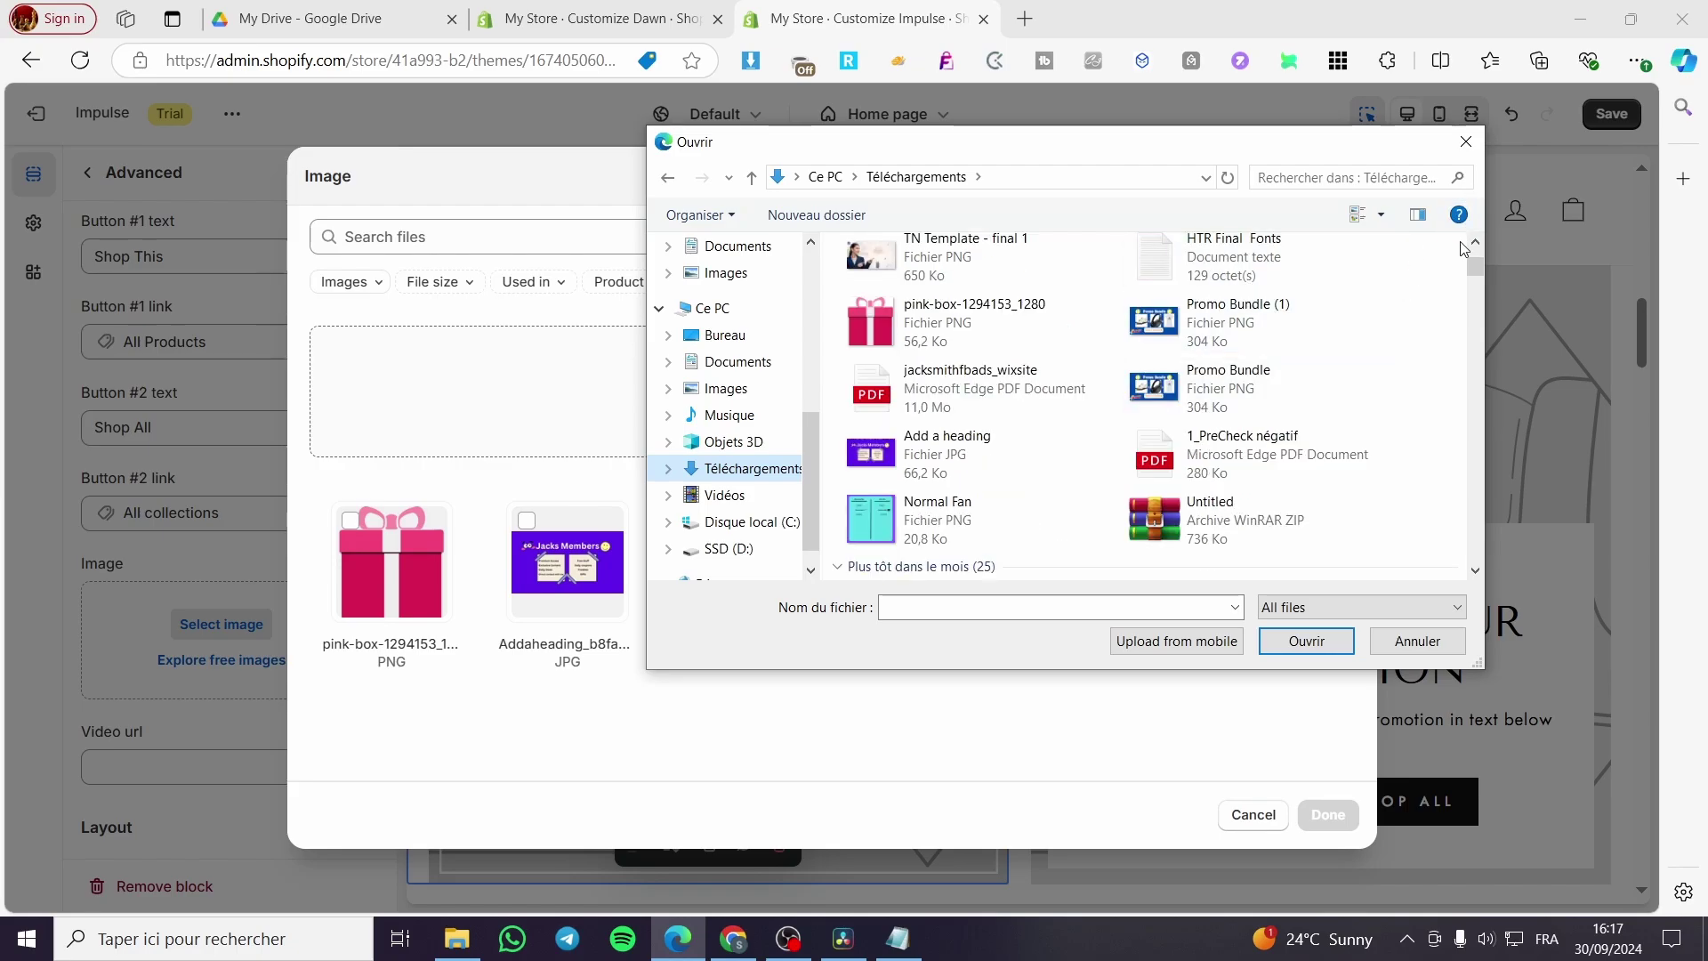
{"action": "left_click_drag", "start_coordinate": [1475, 266], "coordinate": [1481, 367]}
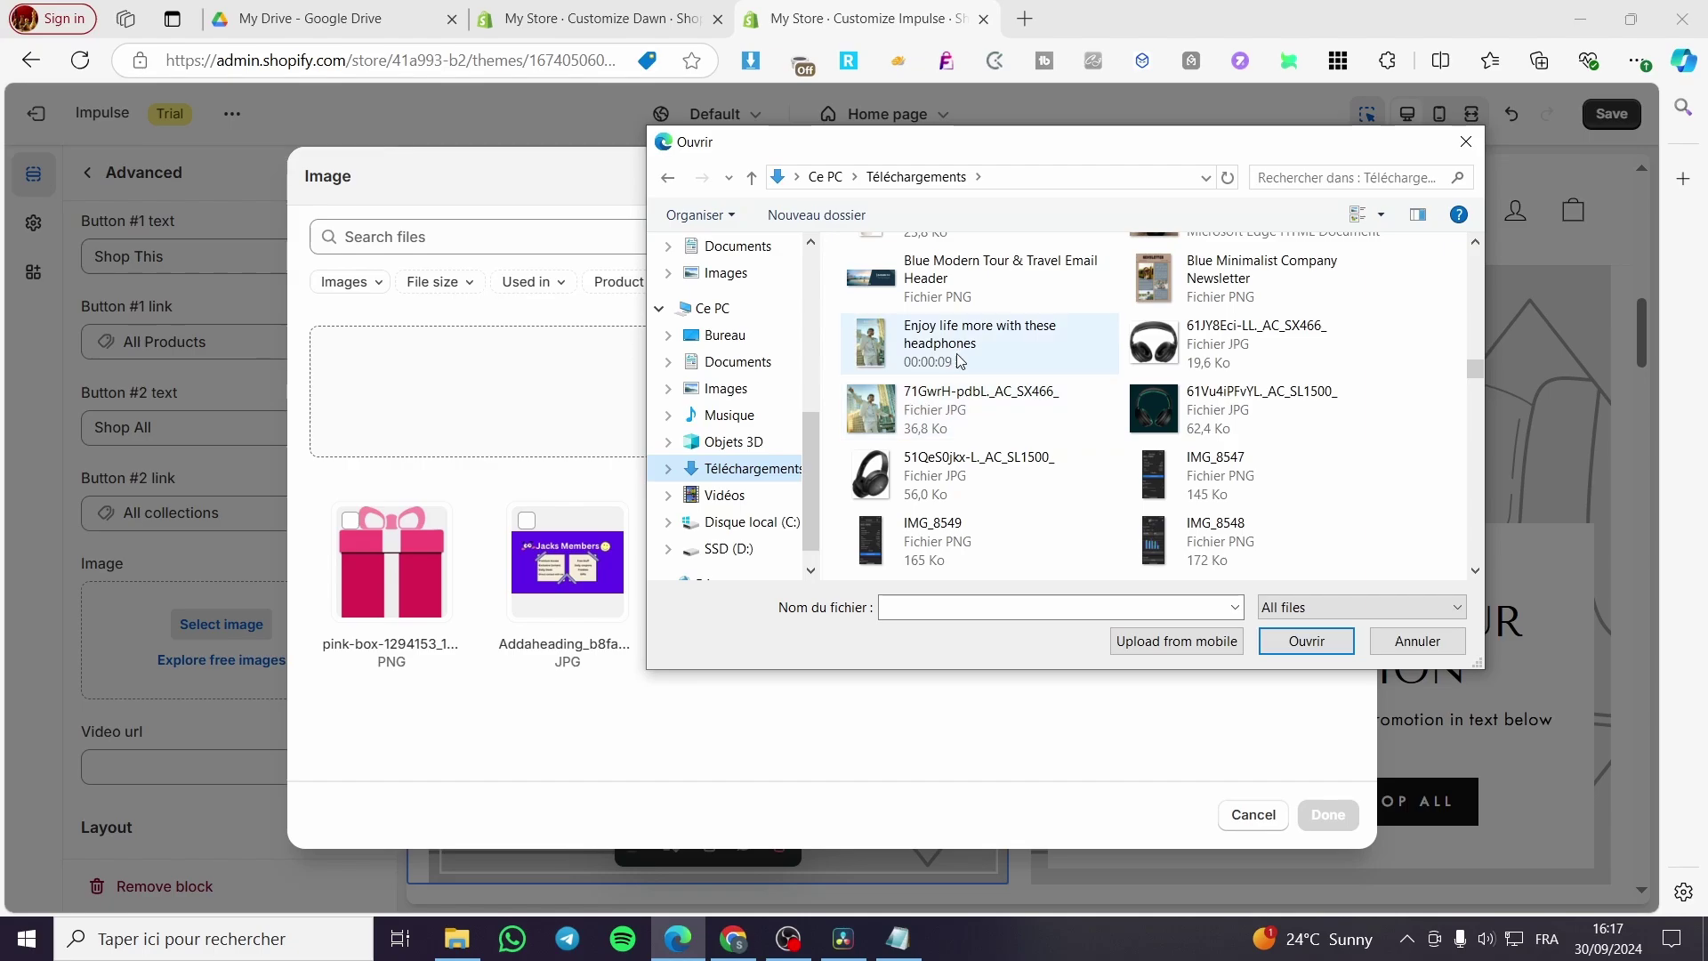
{"action": "left_click", "coordinate": [953, 411]}
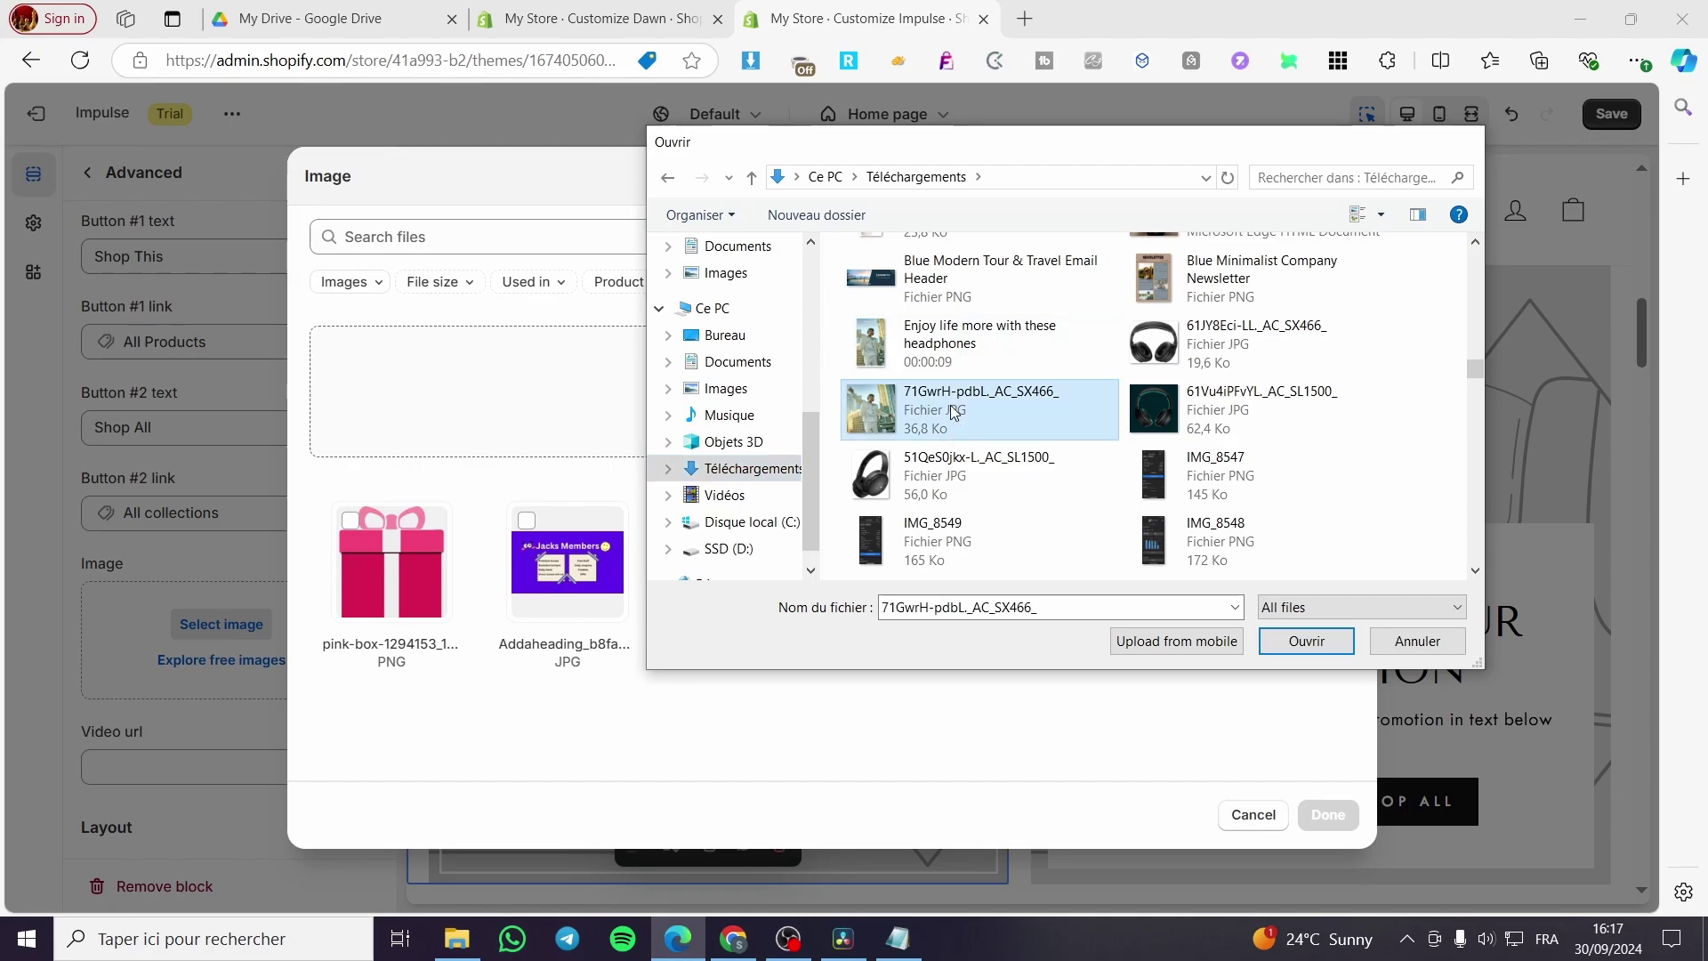
{"action": "double_click", "coordinate": [953, 411]}
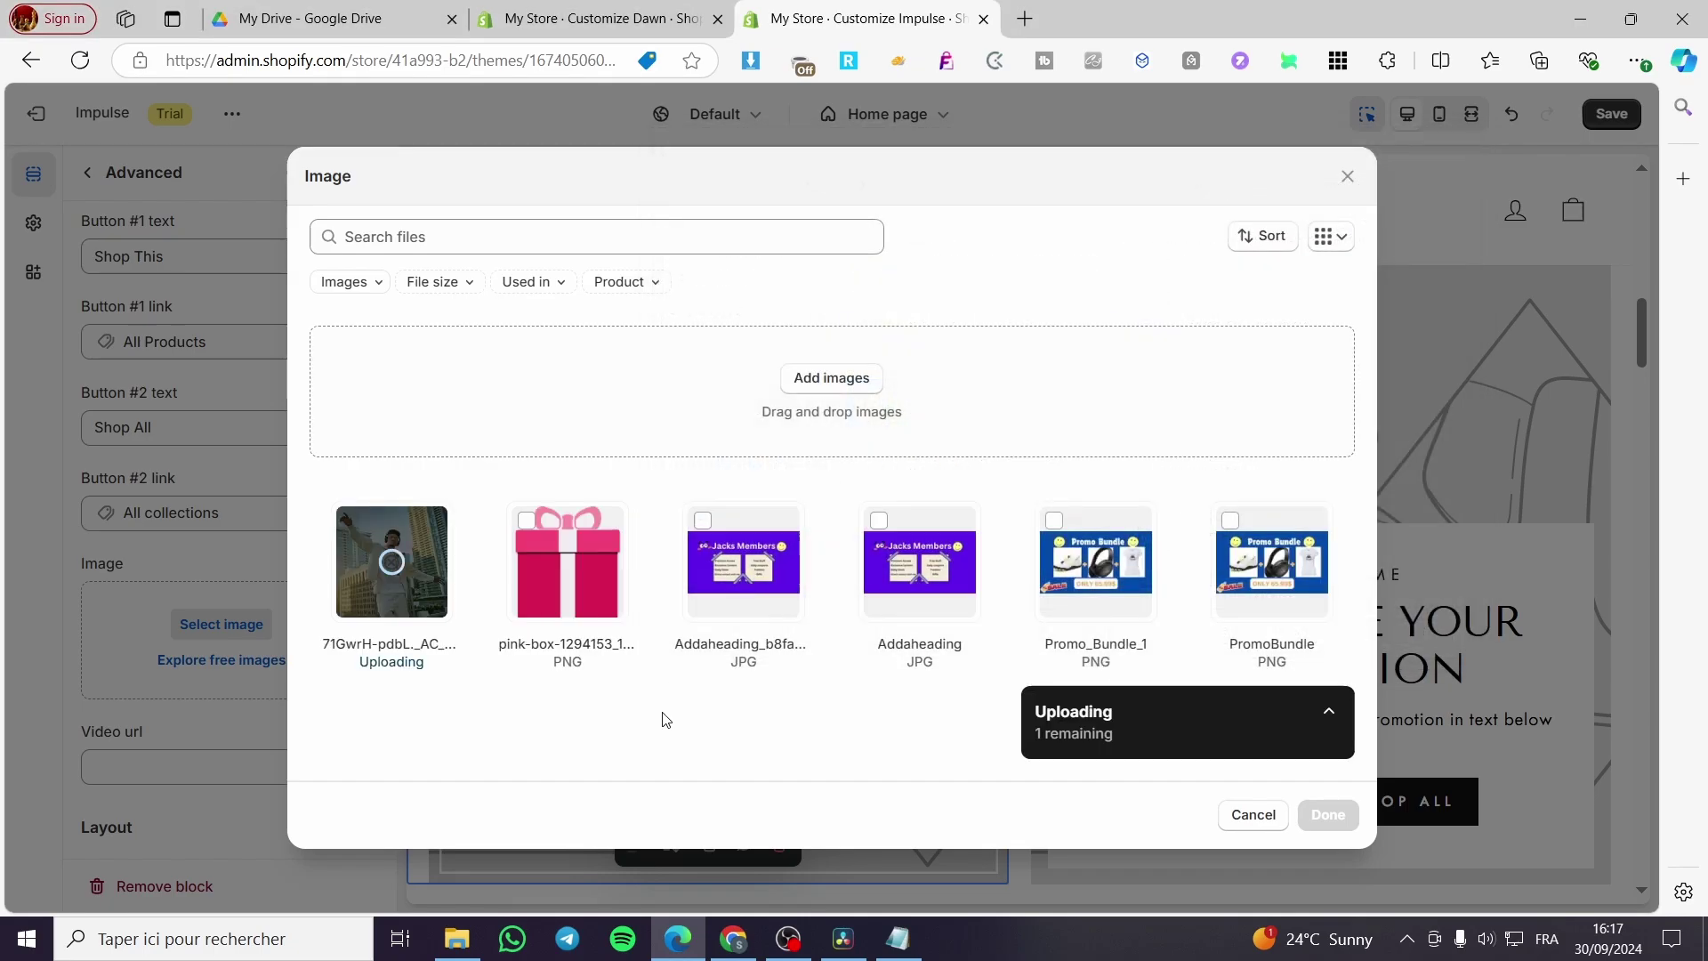
{"action": "left_click", "coordinate": [1332, 822]}
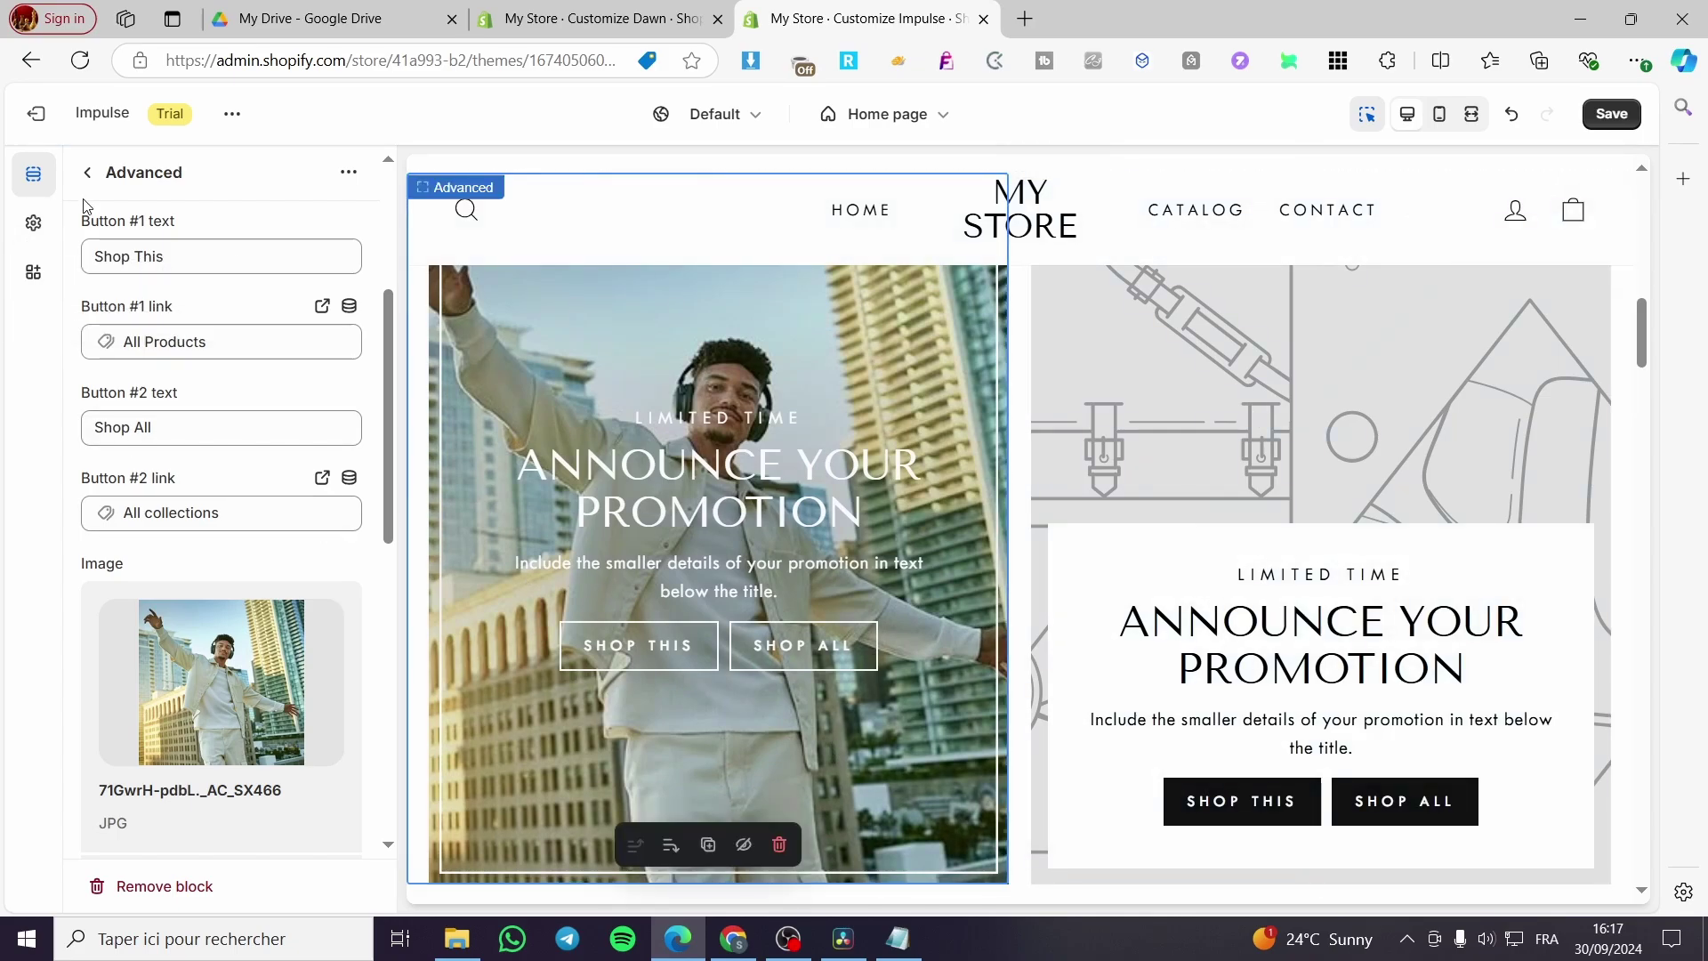
{"action": "left_click", "coordinate": [87, 171]}
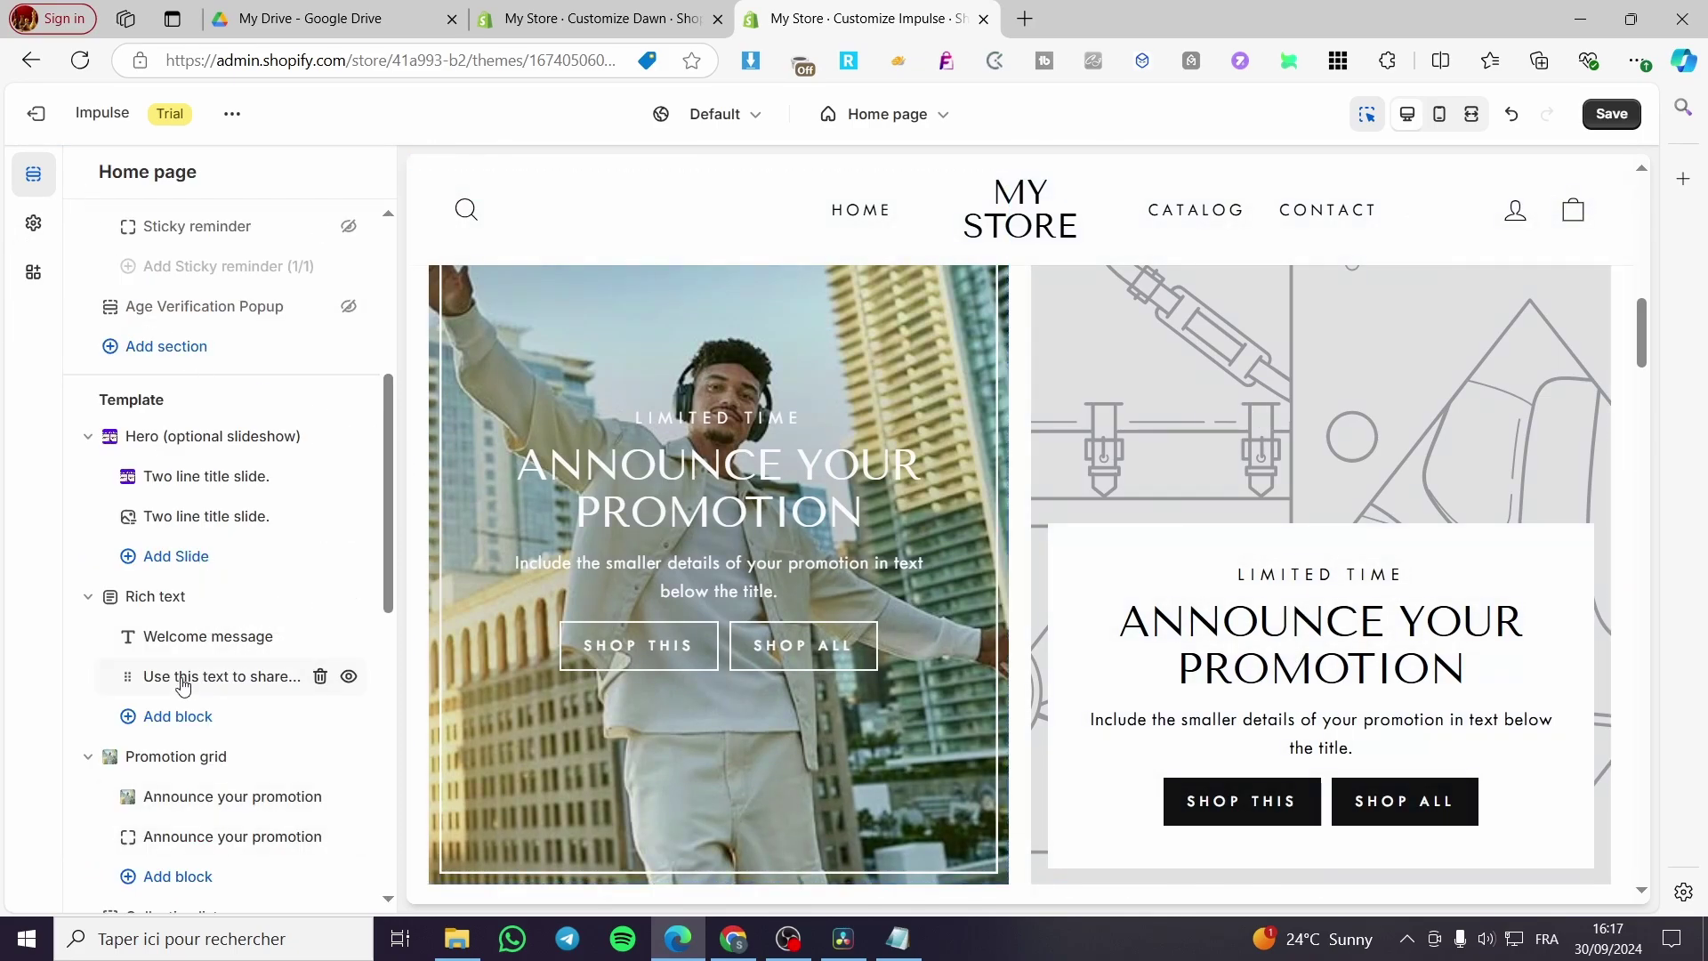
Step: Review the settings of the Promotion grid's second promotion block and return to the section list
{"action": "left_click", "coordinate": [184, 847]}
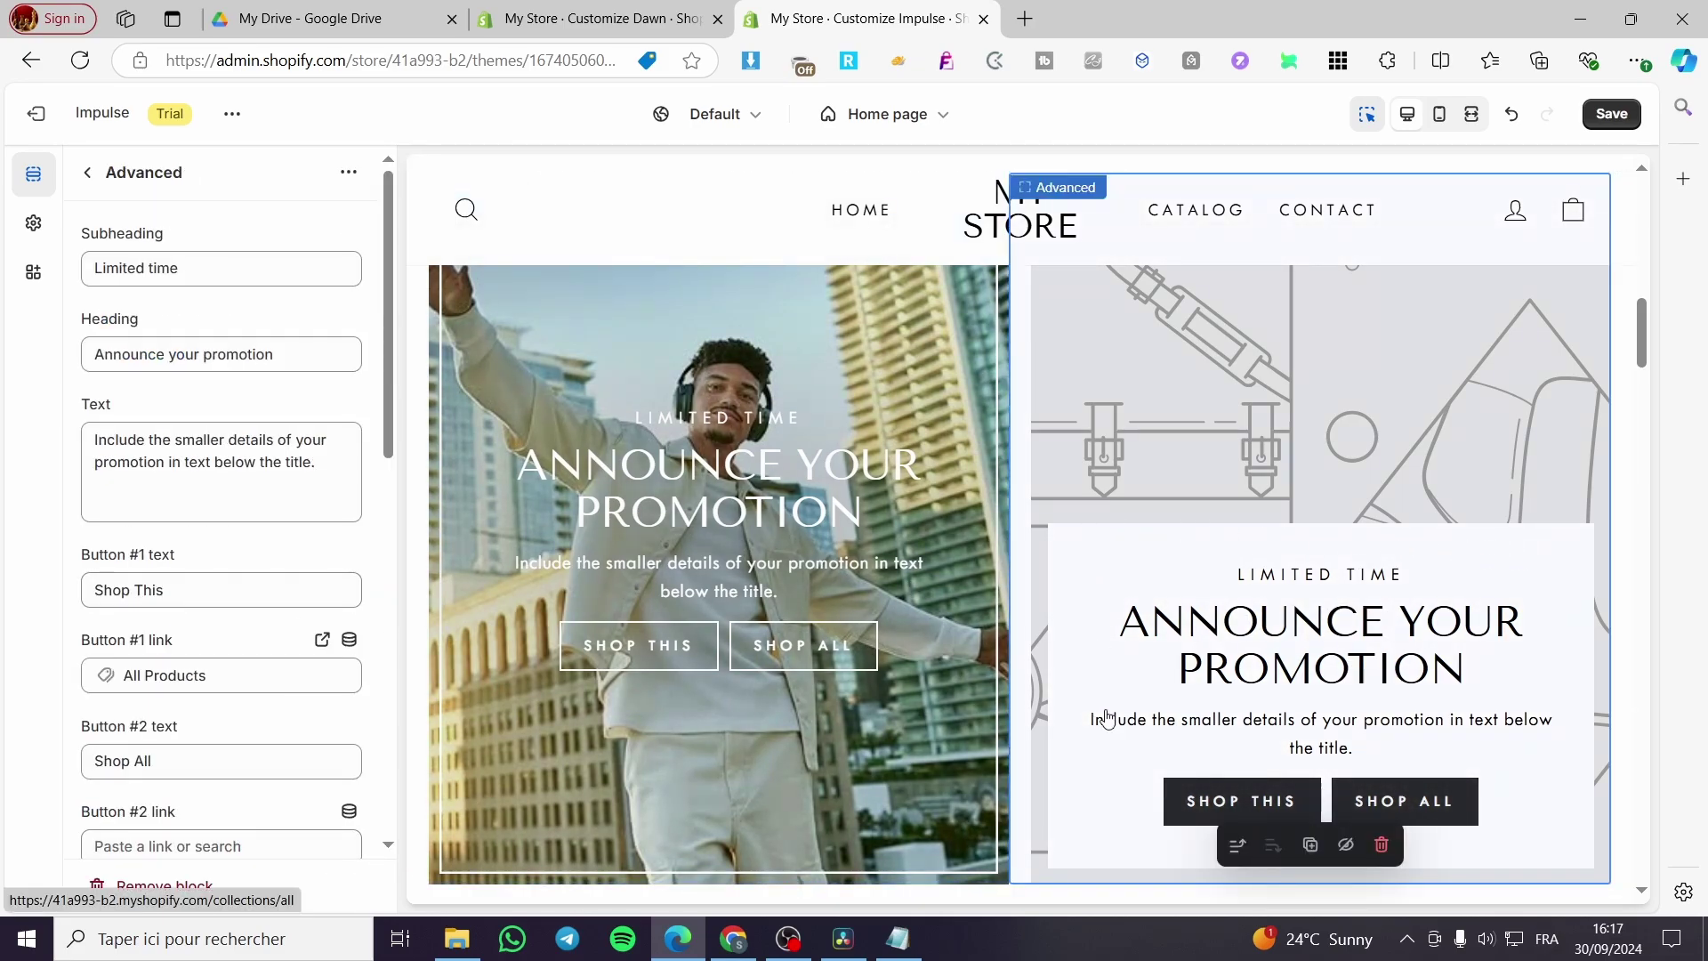
{"action": "scroll", "coordinate": [1273, 747], "scroll_direction": "down", "scroll_amount": 3}
{"action": "scroll", "coordinate": [1535, 514], "scroll_direction": "up", "scroll_amount": 3}
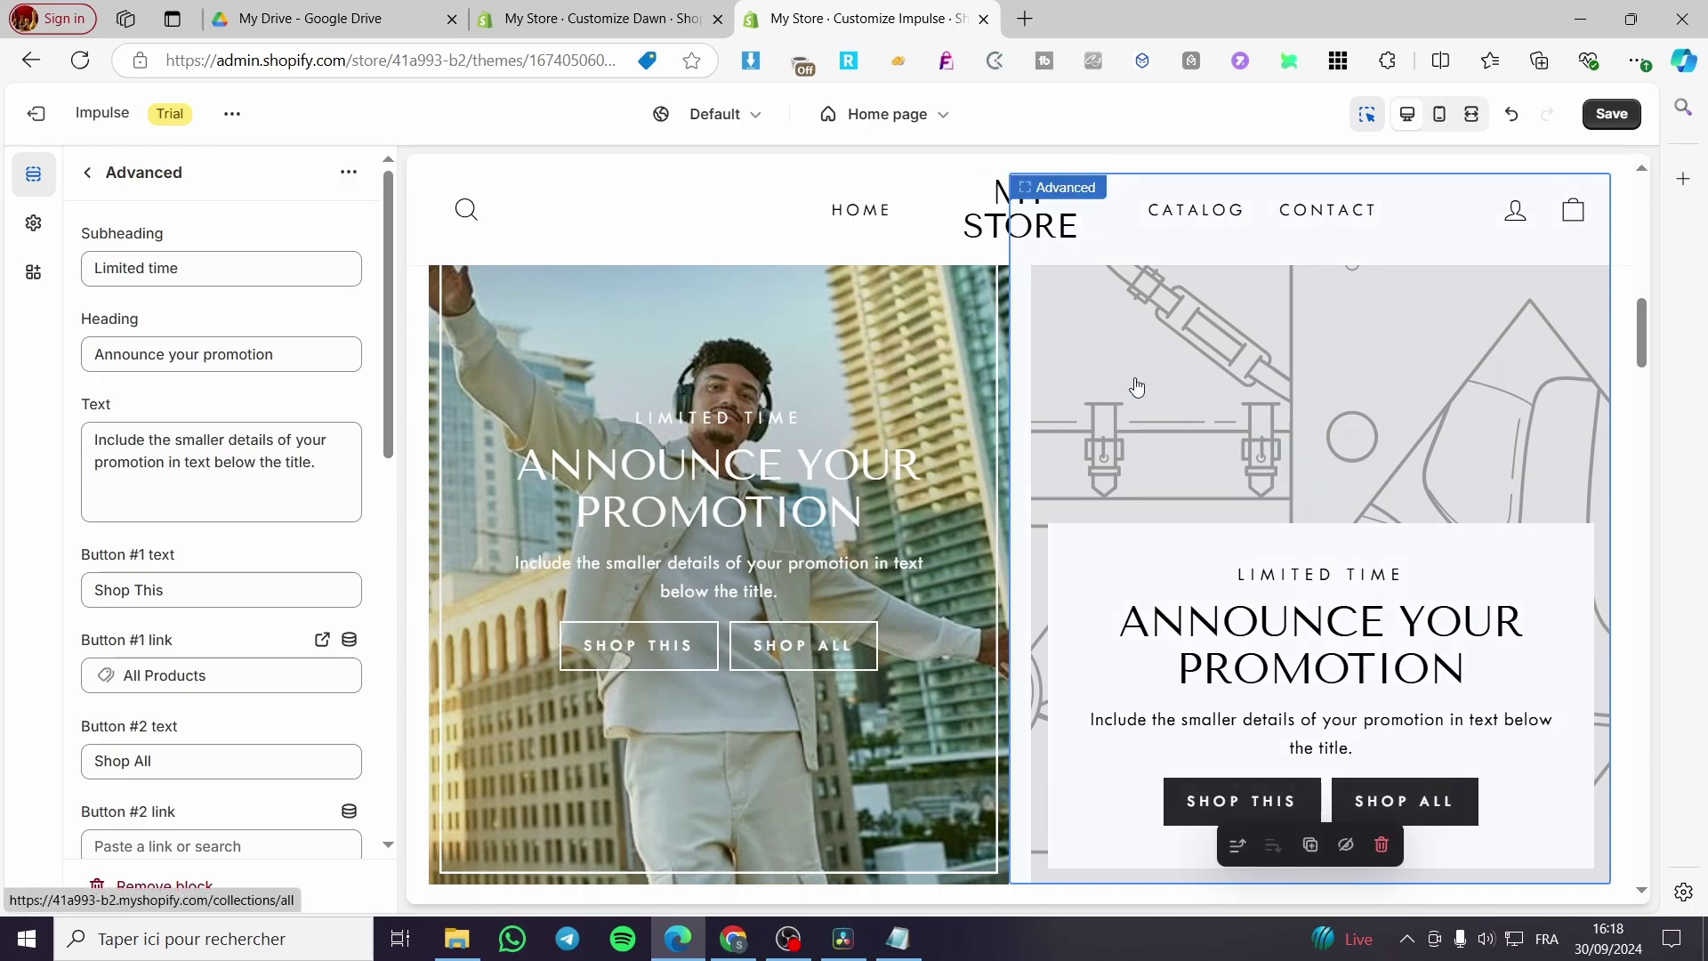
{"action": "left_click", "coordinate": [87, 172]}
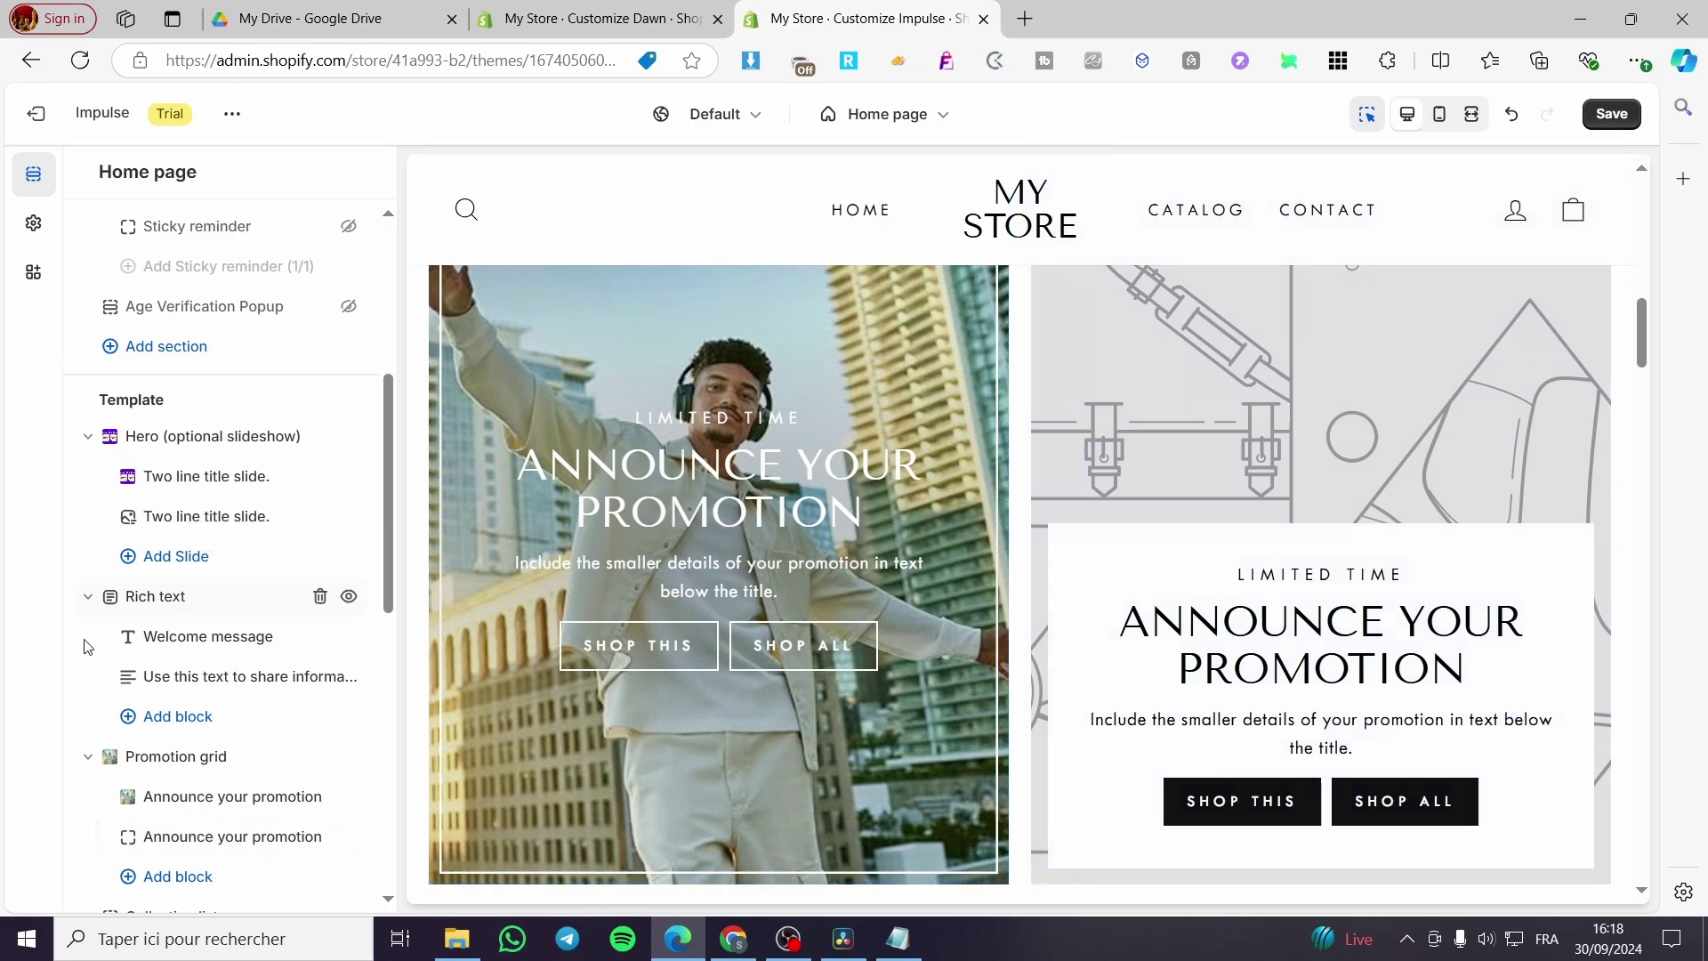
Step: Assign the Home page collection to the first collection block in the Shop by category collection list
{"action": "scroll", "coordinate": [305, 670], "scroll_direction": "down", "scroll_amount": 3}
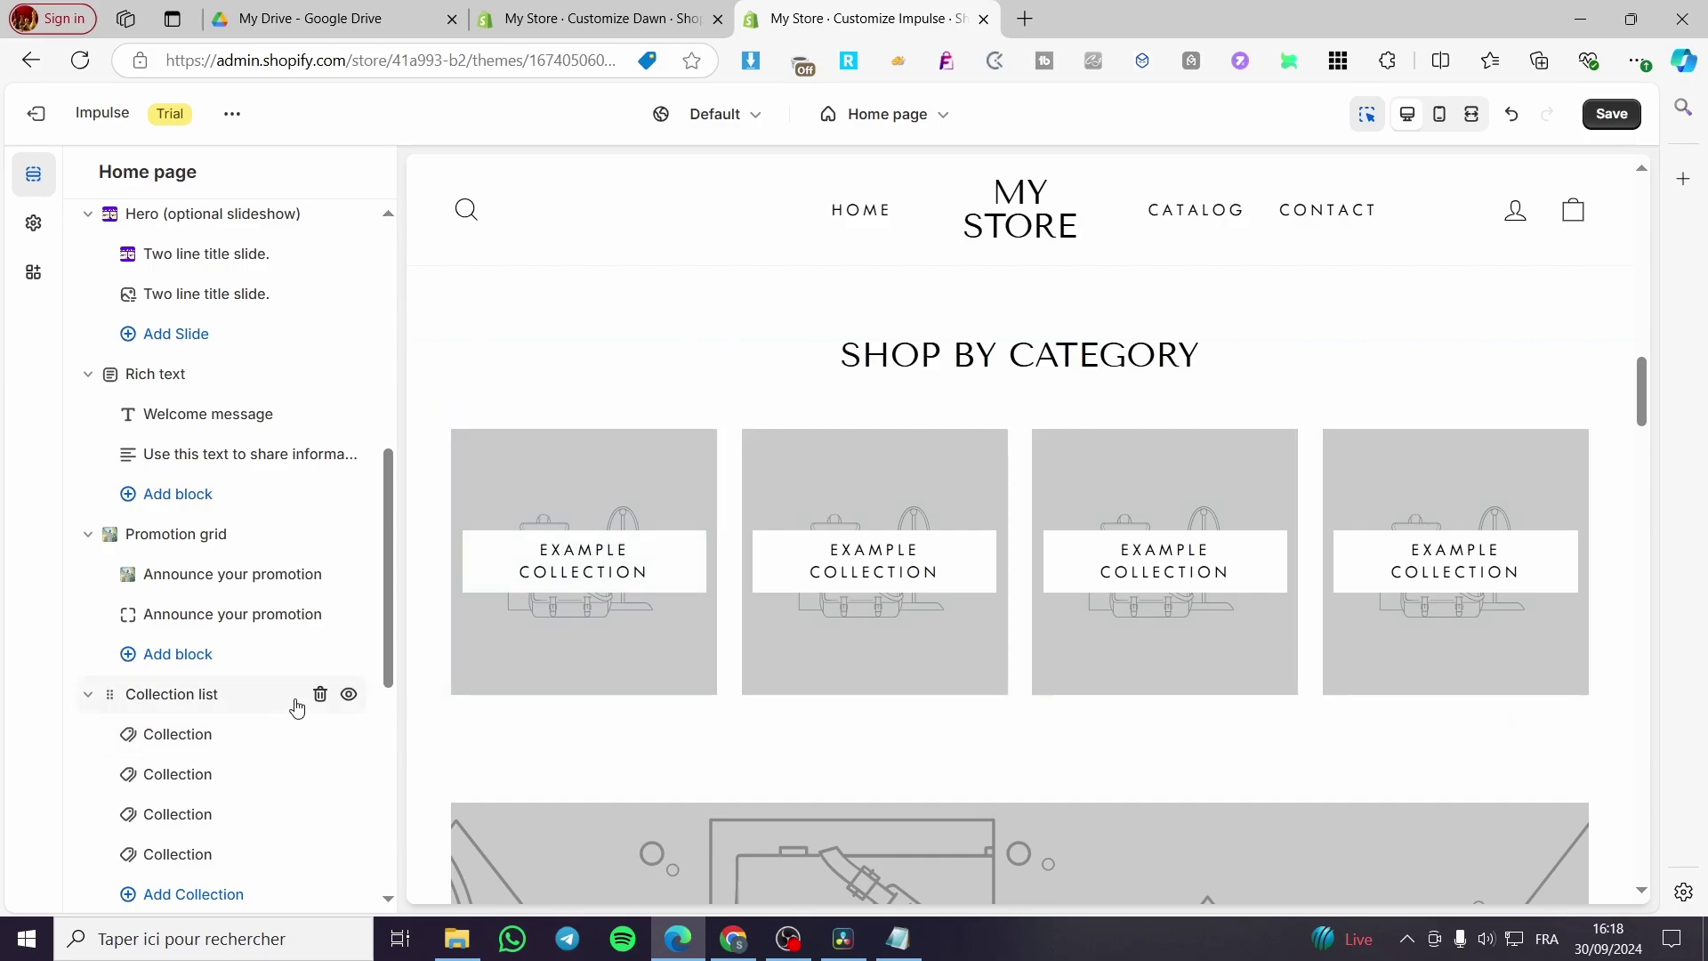
{"action": "left_click", "coordinate": [618, 556]}
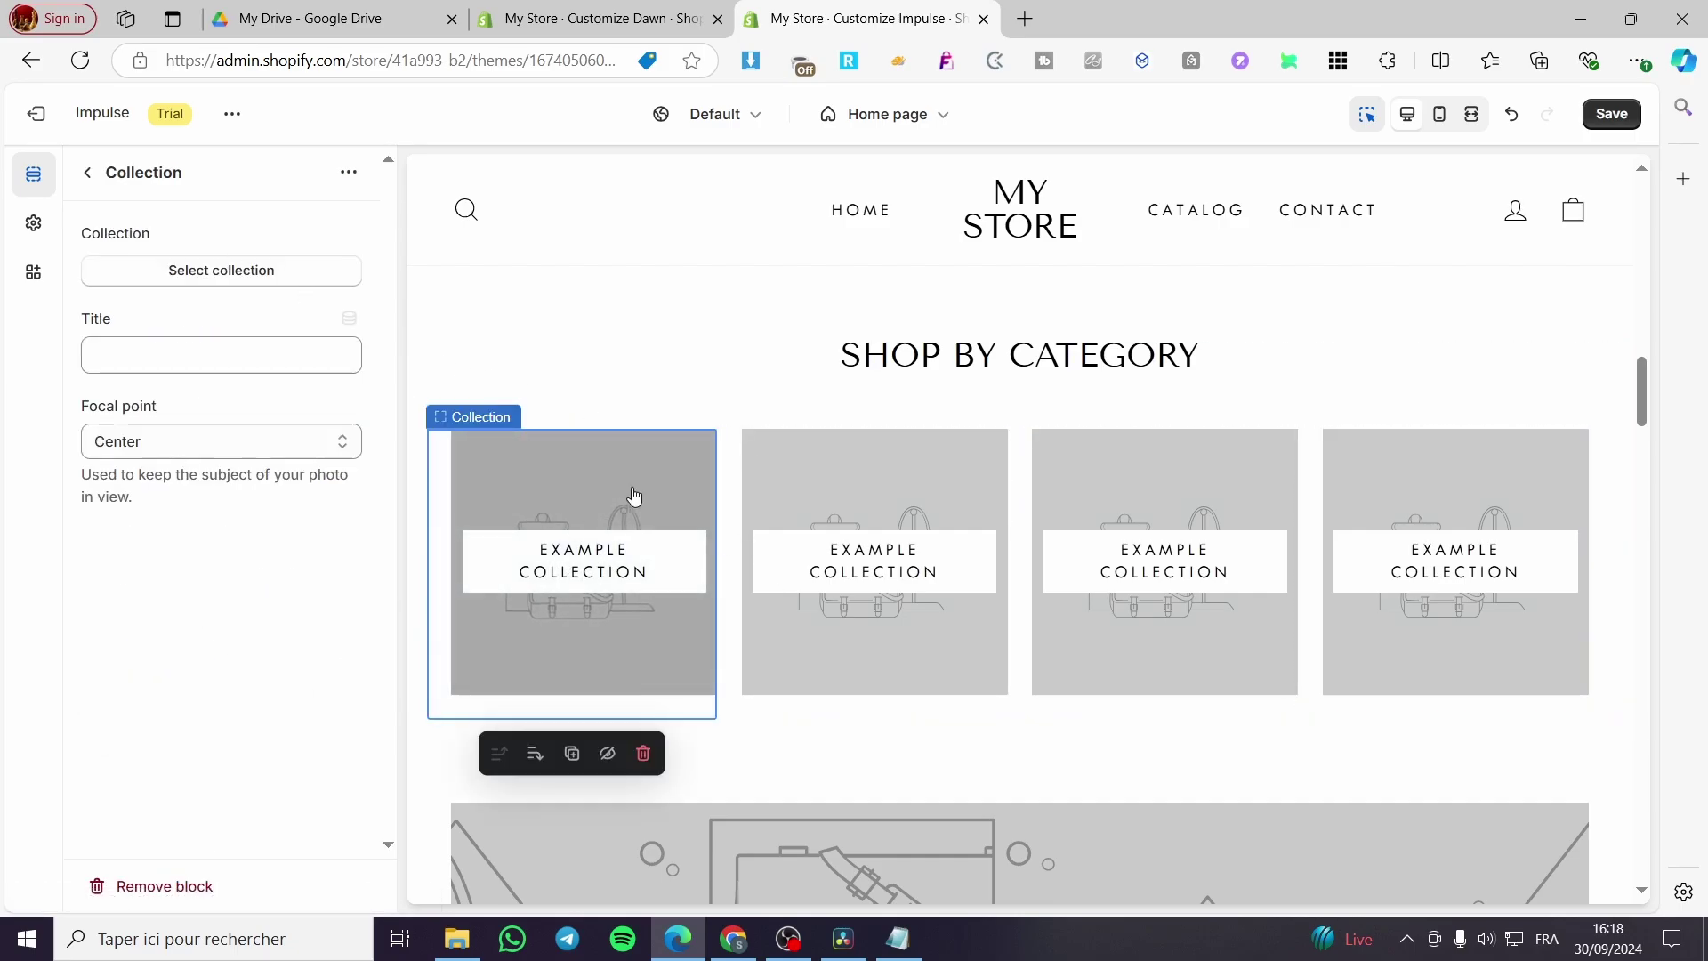
{"action": "left_click", "coordinate": [223, 272]}
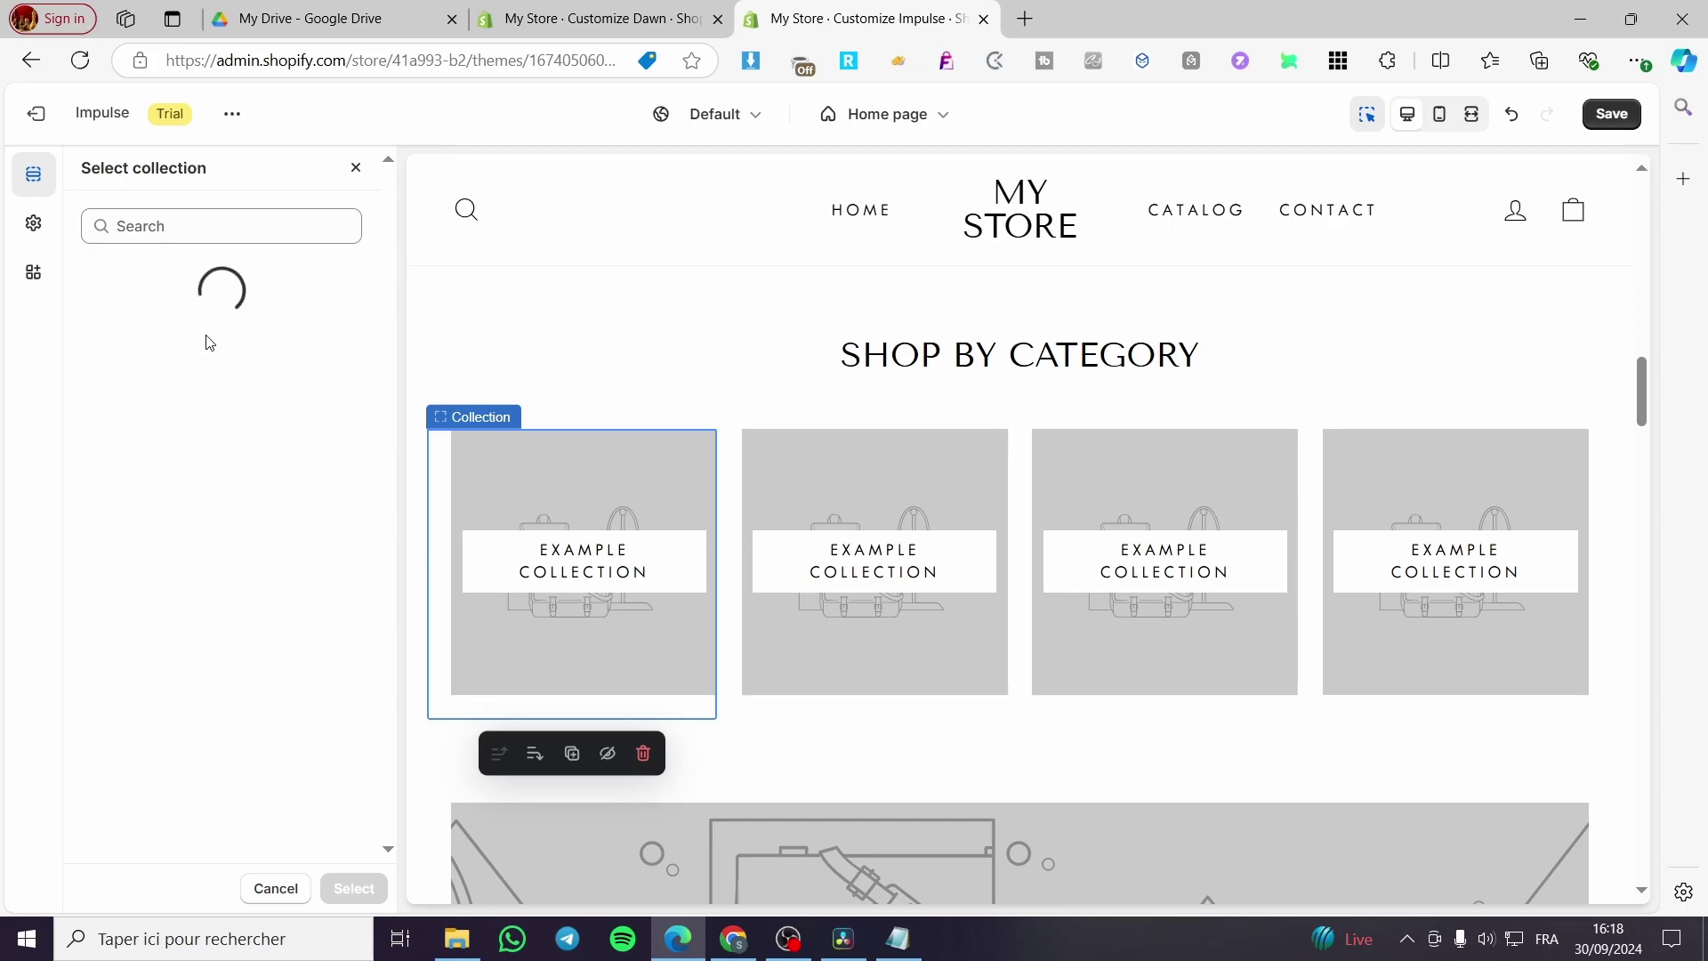
{"action": "left_click", "coordinate": [358, 350]}
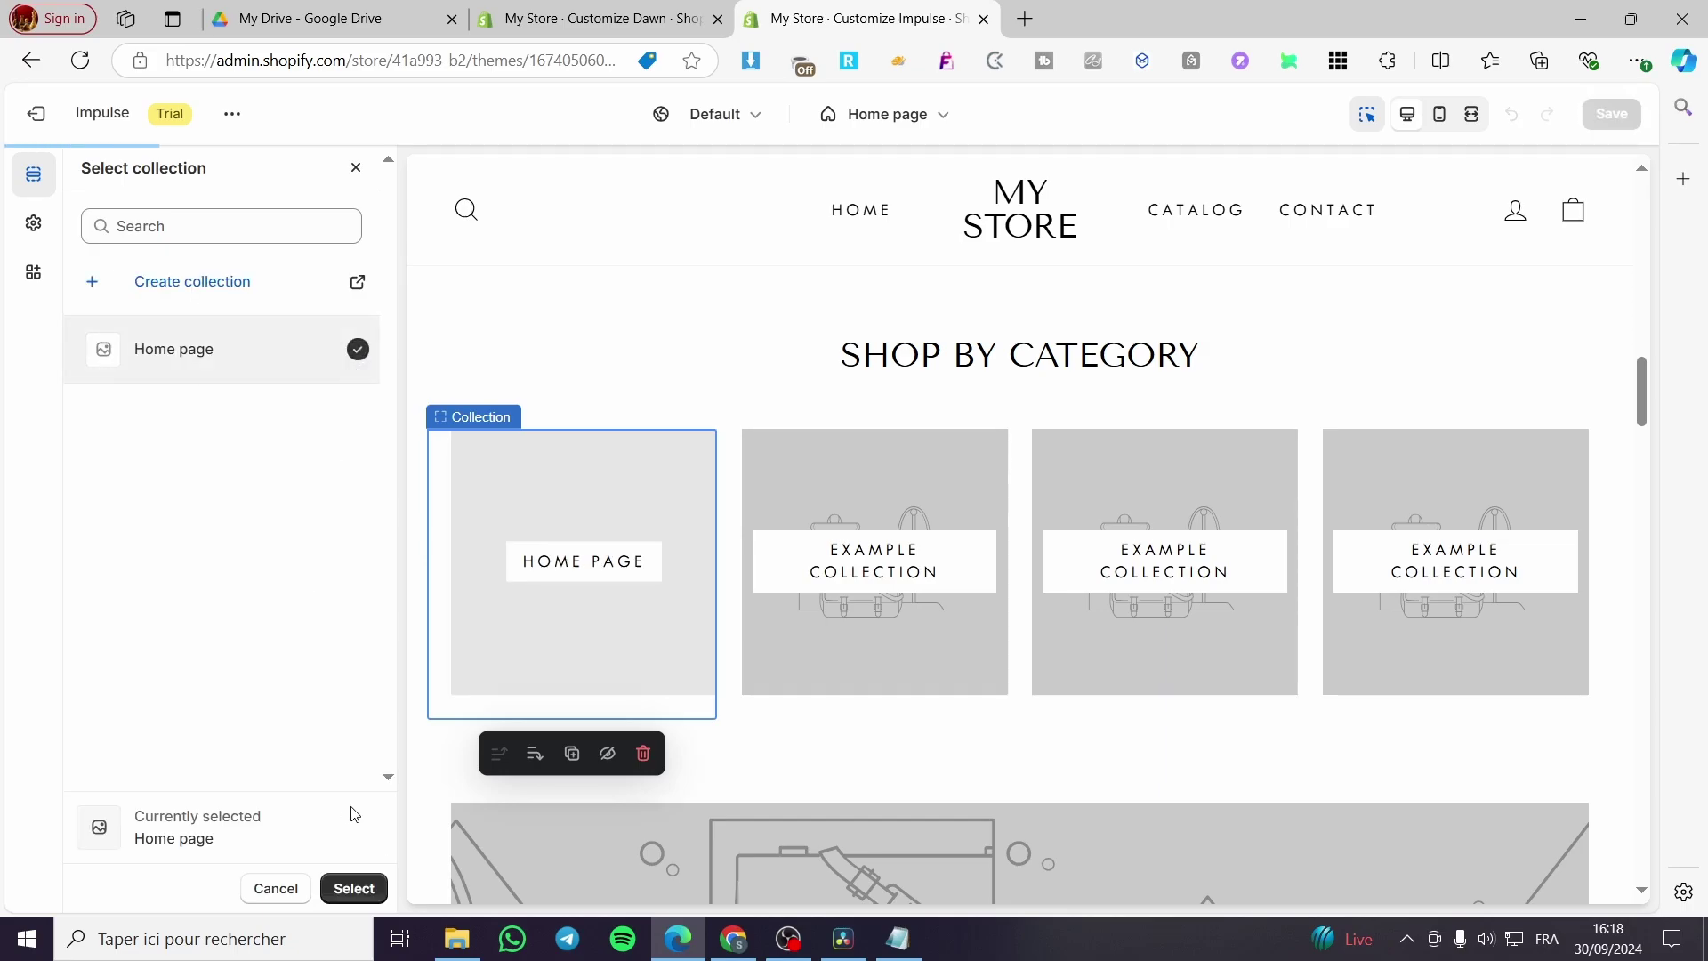
{"action": "left_click", "coordinate": [354, 888]}
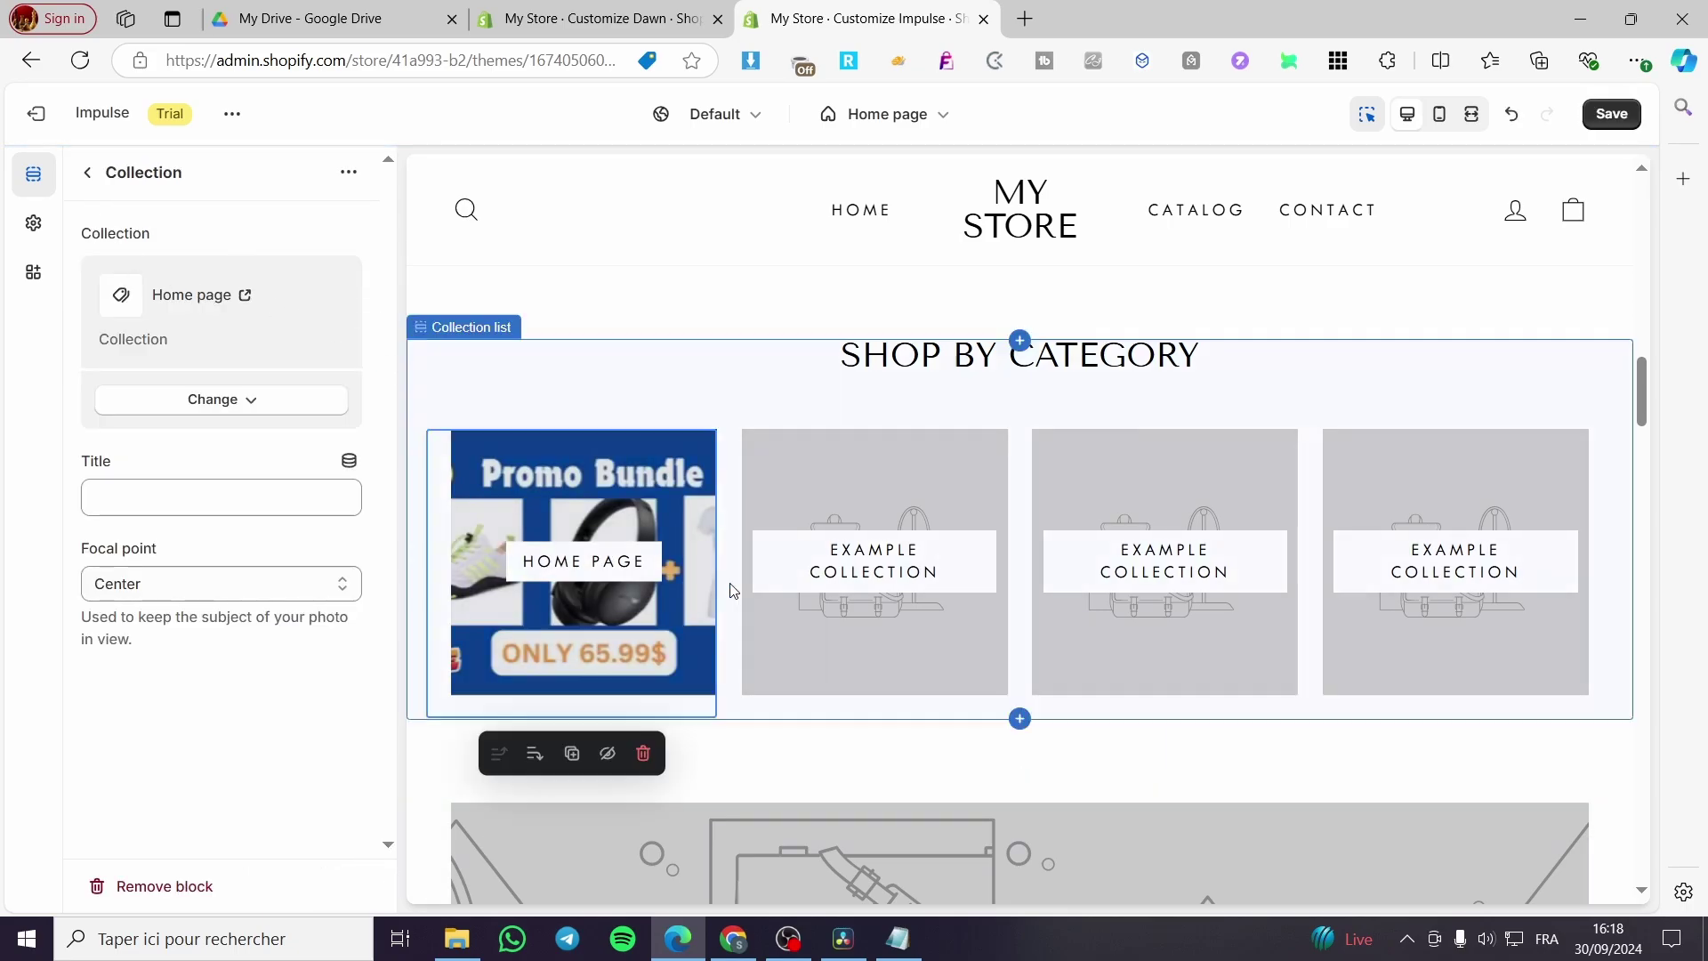
Step: Assign the Home page collection to the second collection block in the Shop by category collection list and return to the section list
{"action": "left_click", "coordinate": [88, 173]}
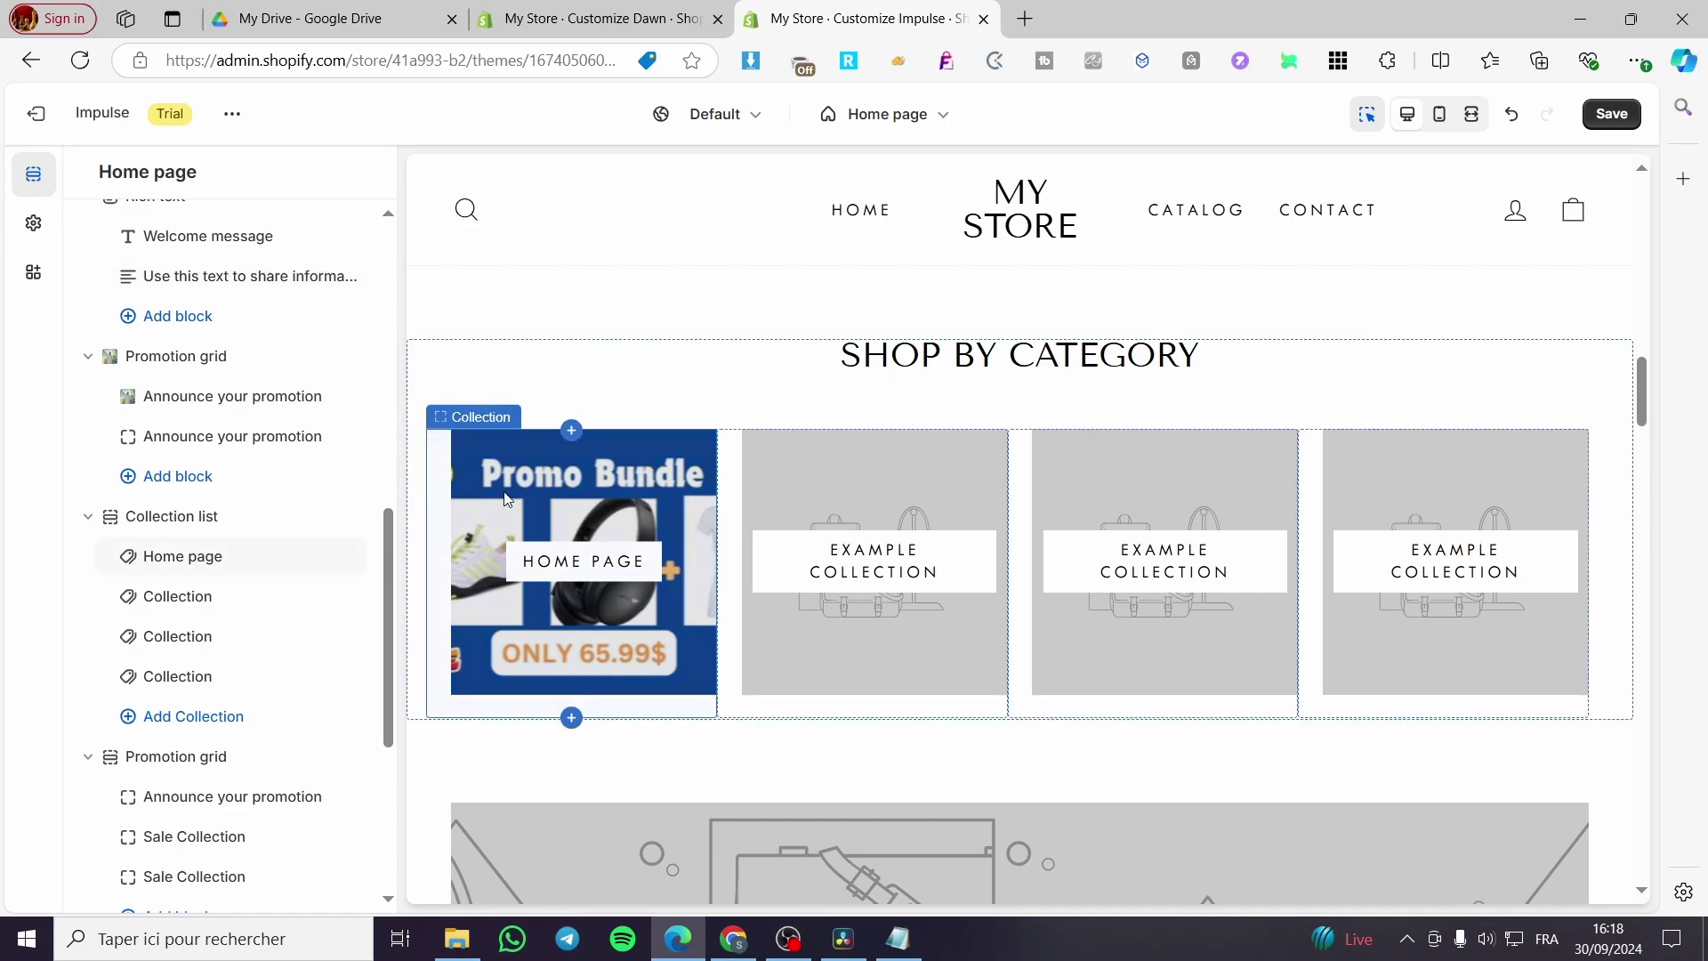
{"action": "left_click", "coordinate": [899, 574]}
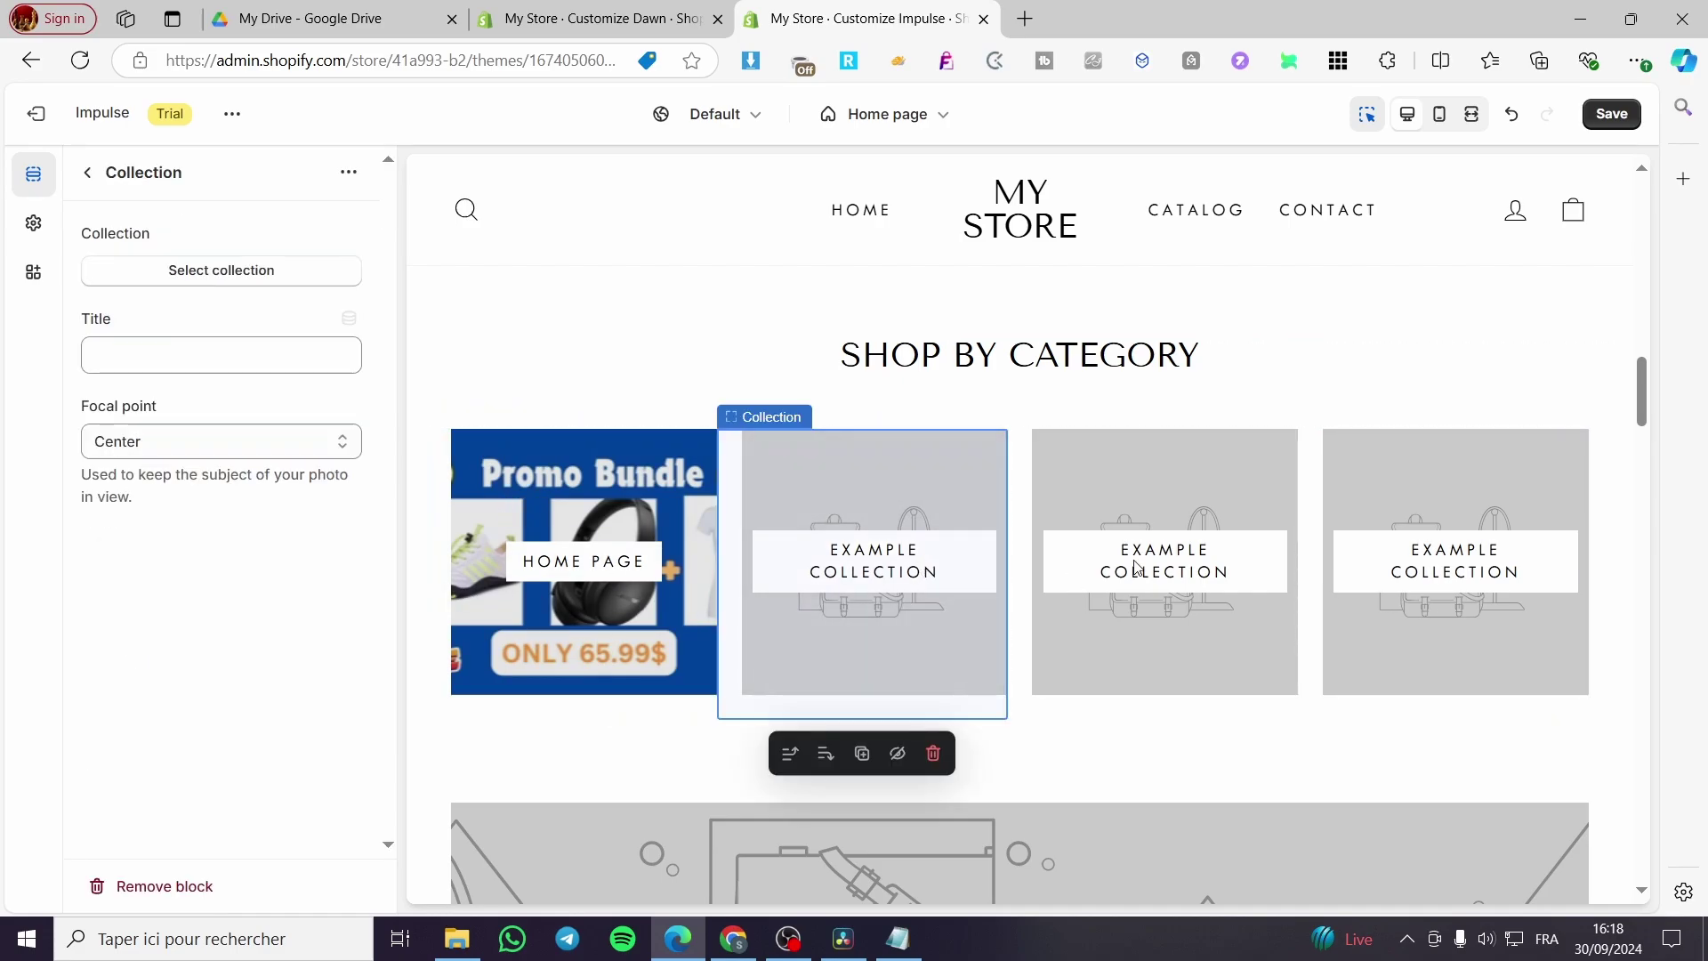
{"action": "left_click", "coordinate": [260, 276]}
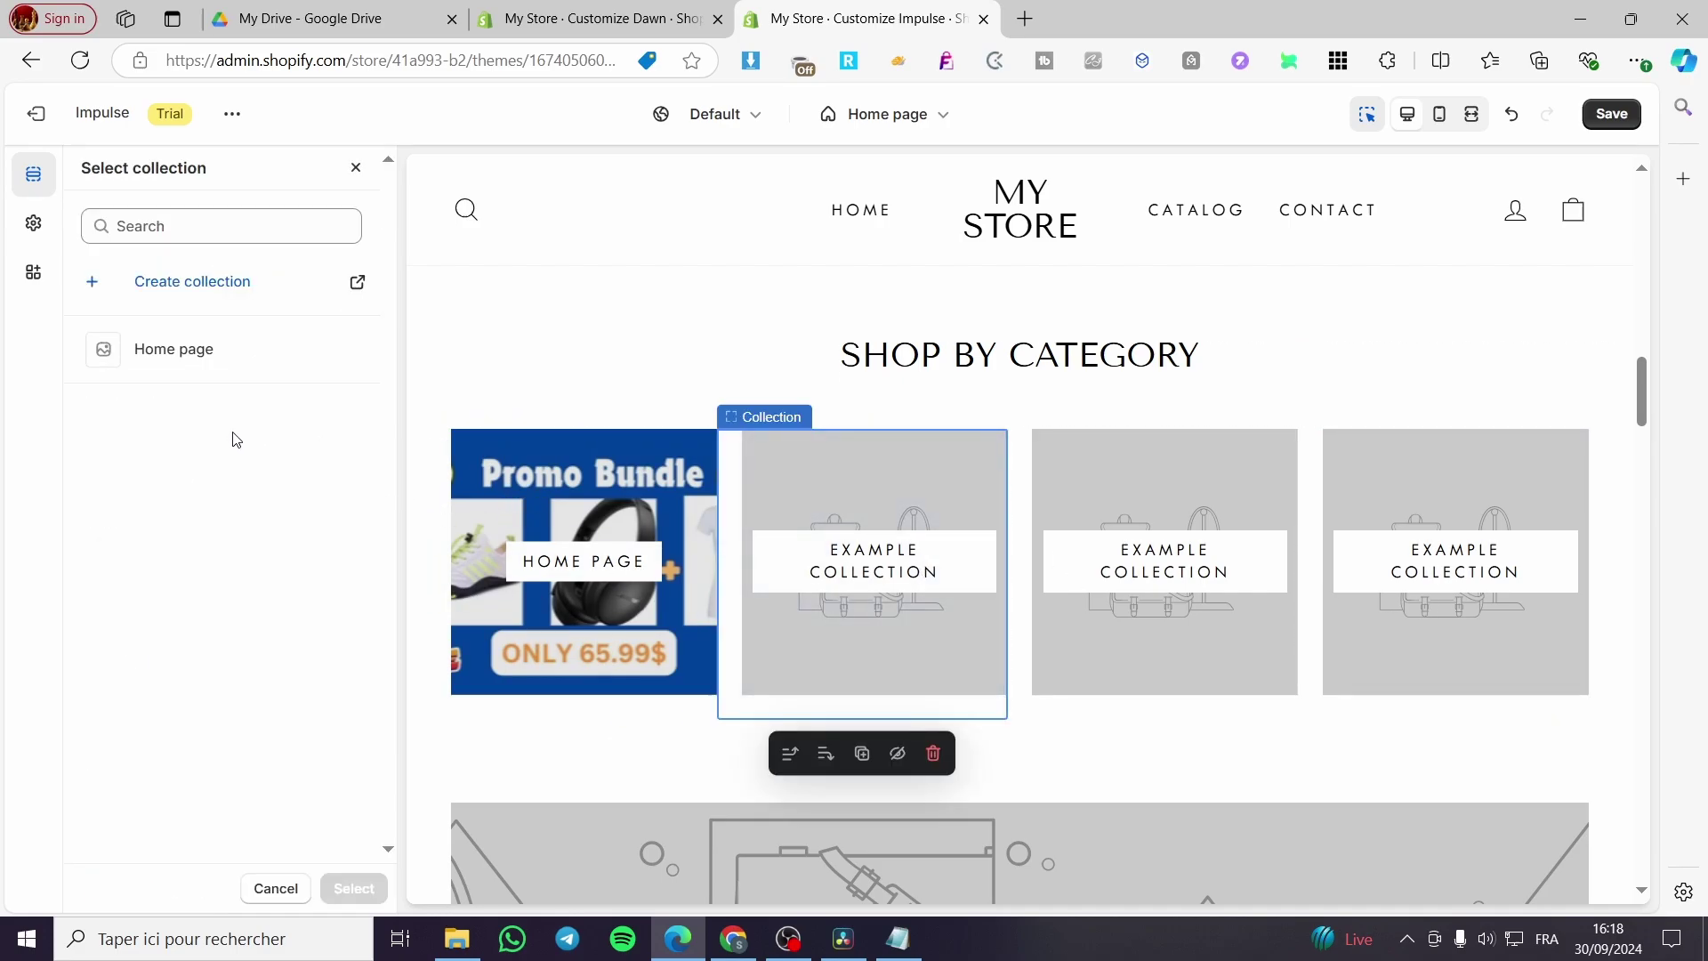
{"action": "left_click", "coordinate": [187, 350]}
{"action": "left_click", "coordinate": [382, 900]}
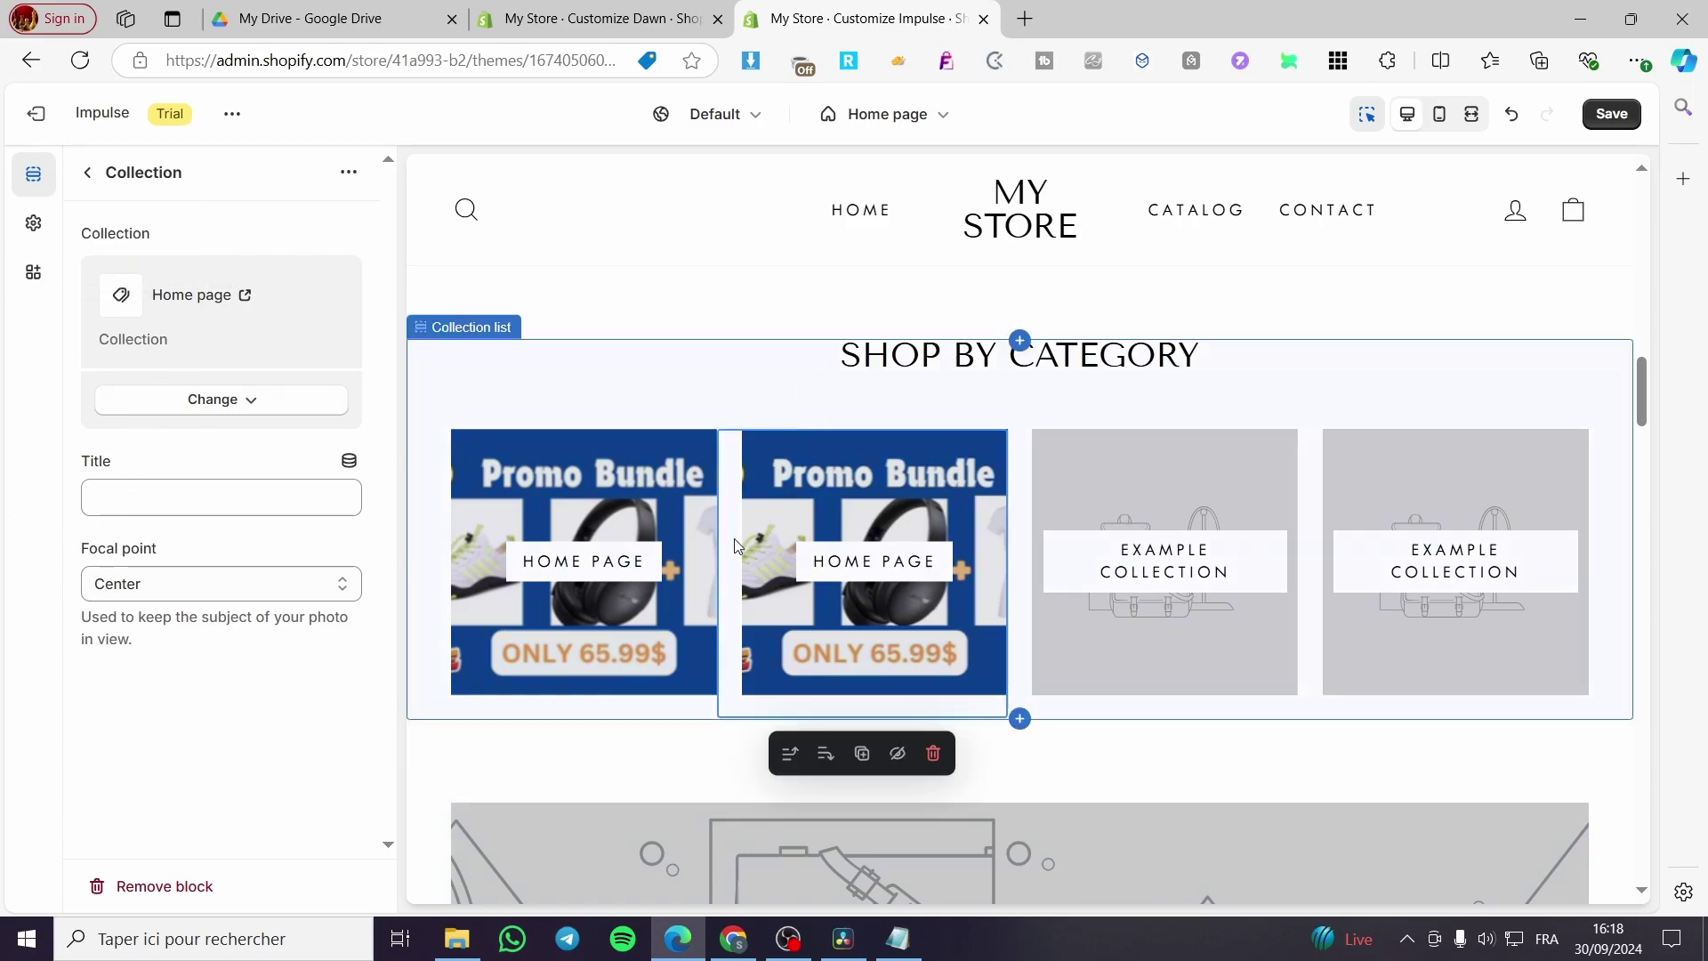
{"action": "left_click", "coordinate": [83, 178]}
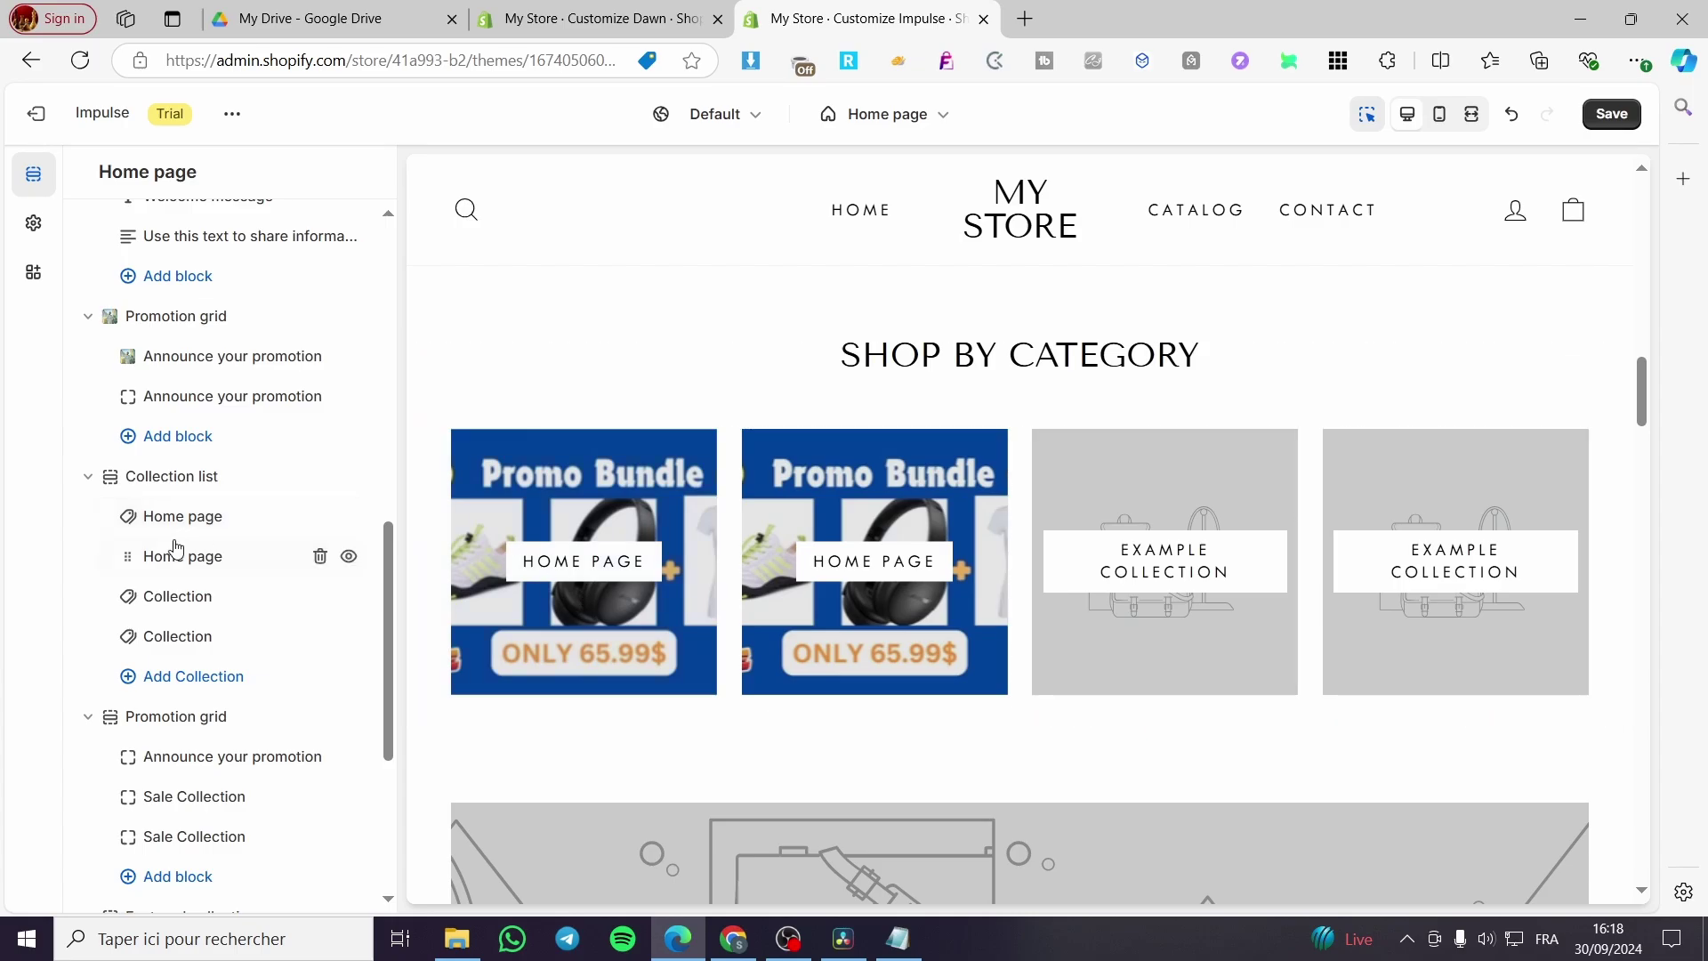
Step: Review the settings of the first collection block in the Shop by category list and return to the section list
{"action": "left_click", "coordinate": [169, 515]}
{"action": "left_click", "coordinate": [531, 569]}
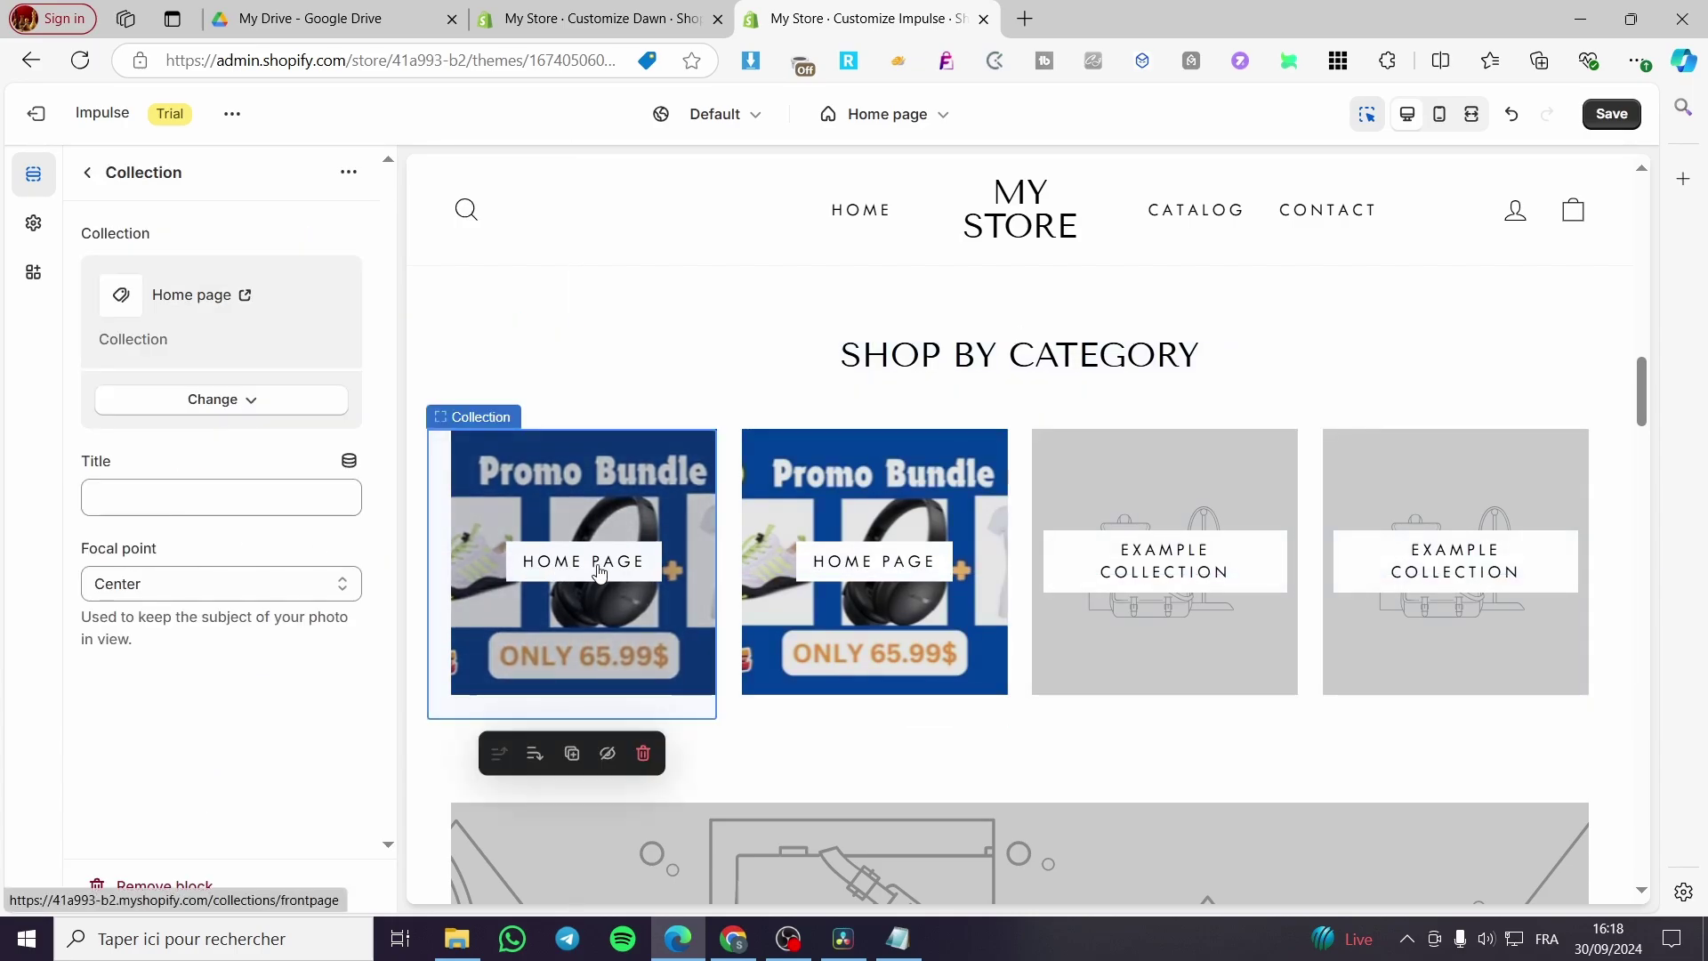
{"action": "left_click", "coordinate": [87, 171]}
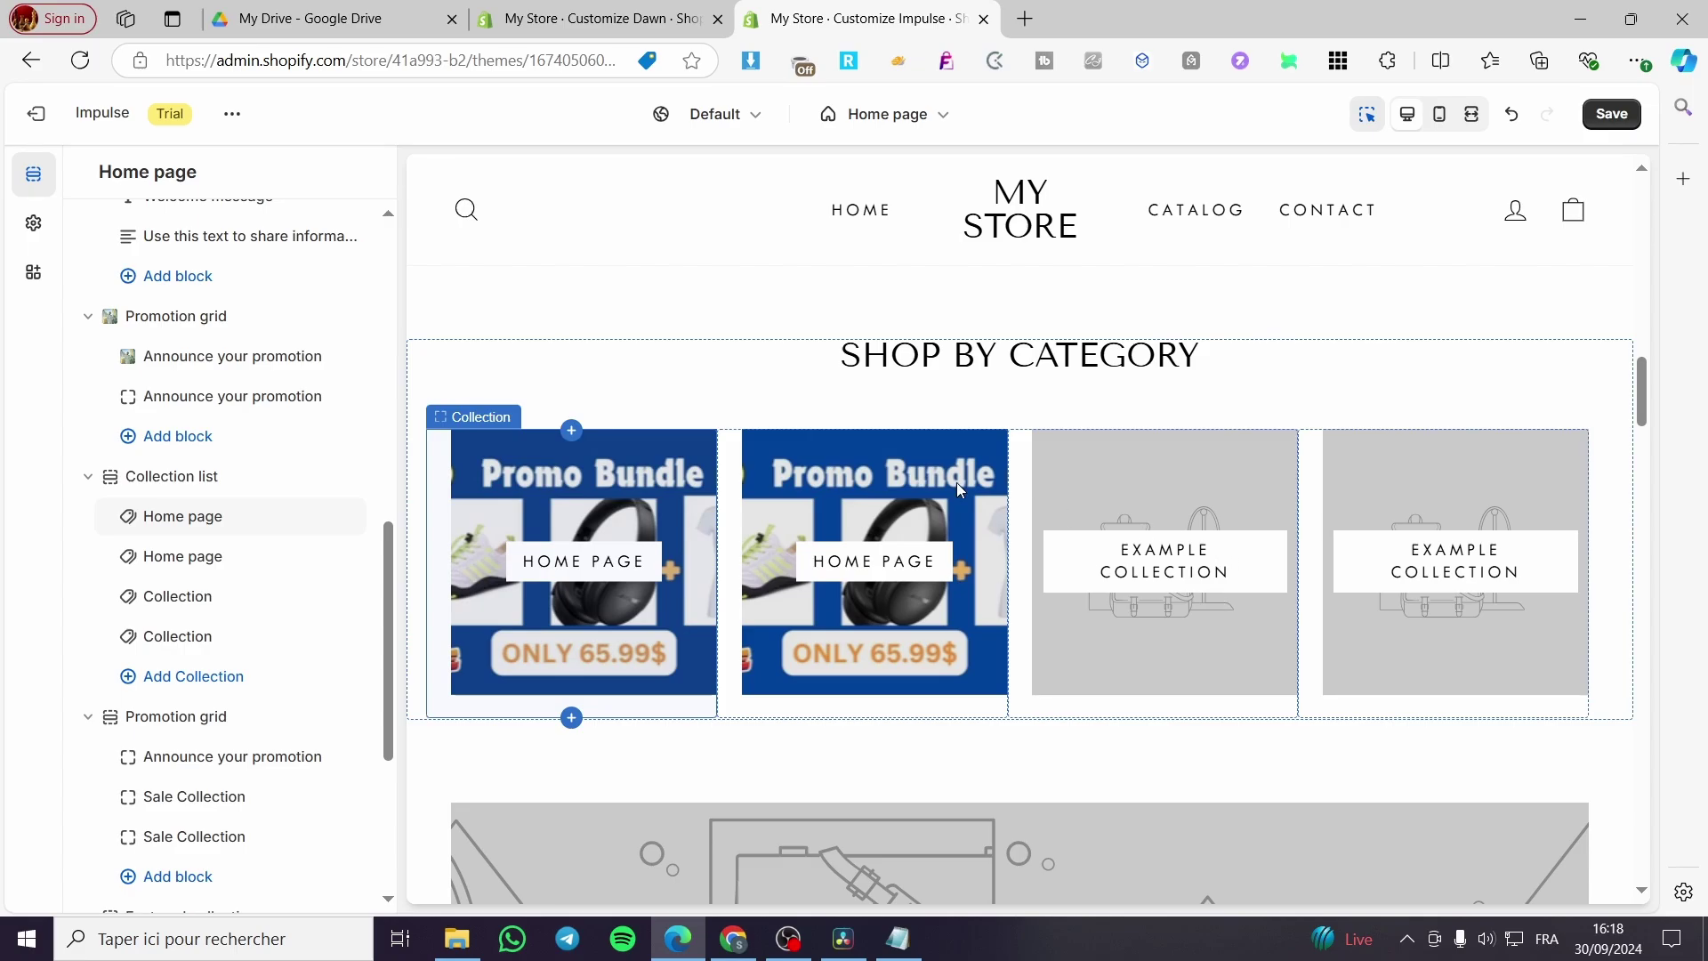
Step: Examine the lower home page sections in the preview, from the second promotion grid through featured collection, blog posts and map to the footer promotions
{"action": "mouse_move", "coordinate": [147, 717]}
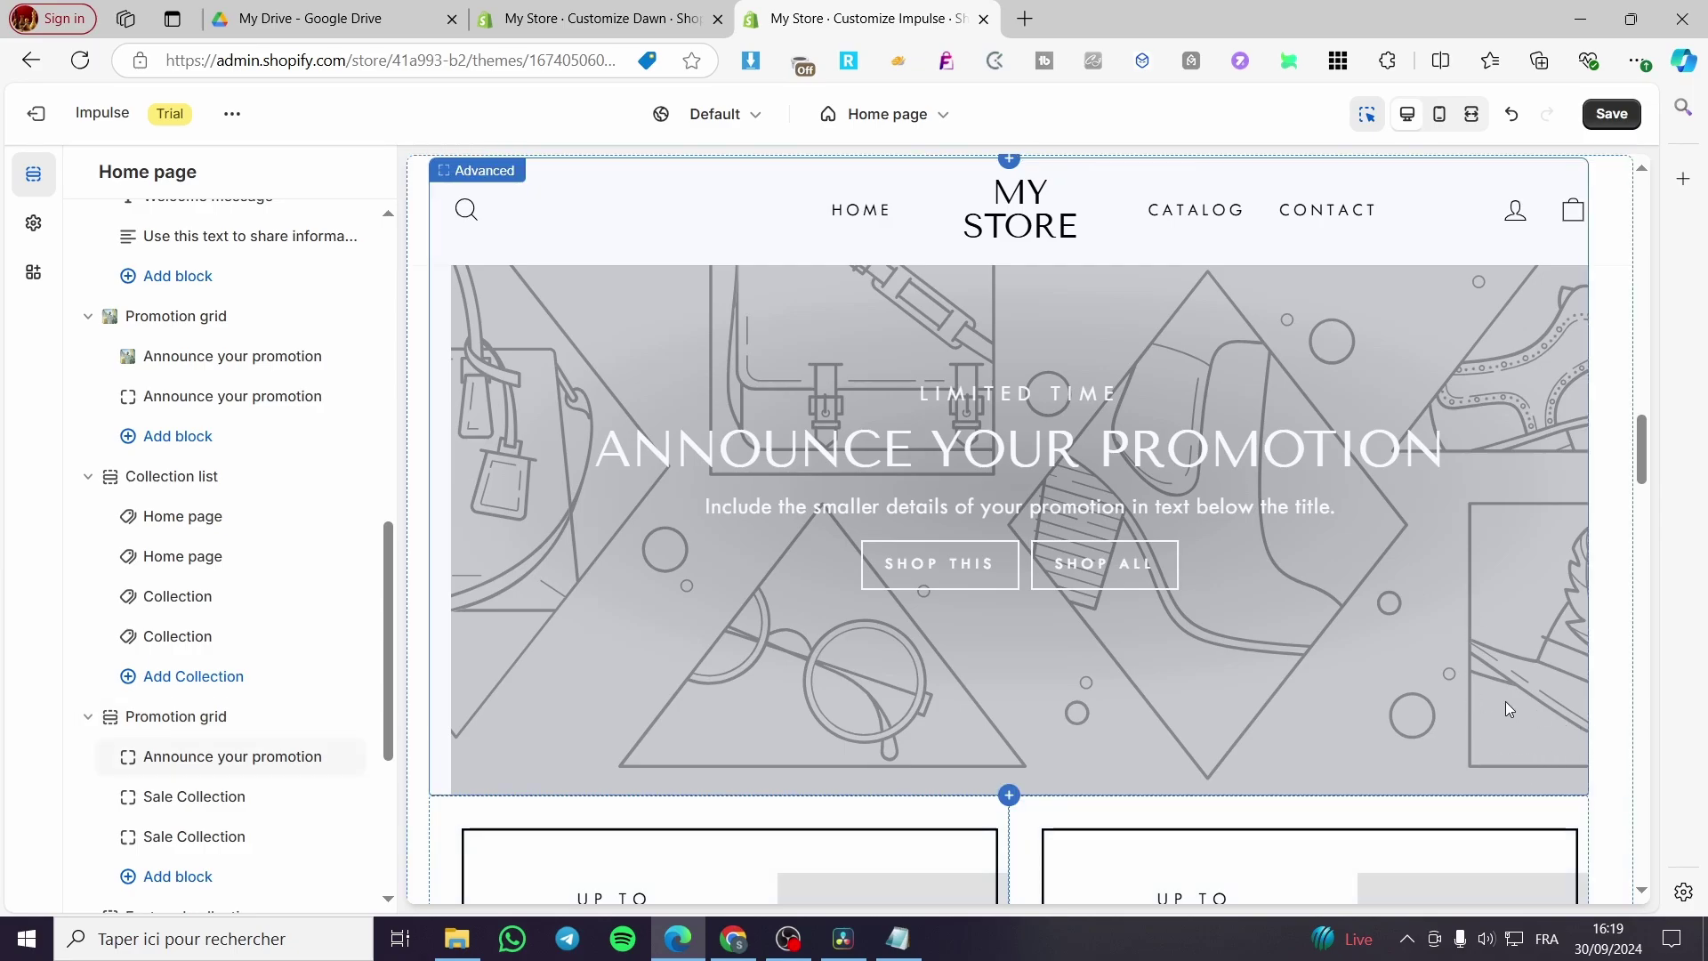
{"action": "scroll", "coordinate": [1169, 691], "scroll_direction": "down", "scroll_amount": 1}
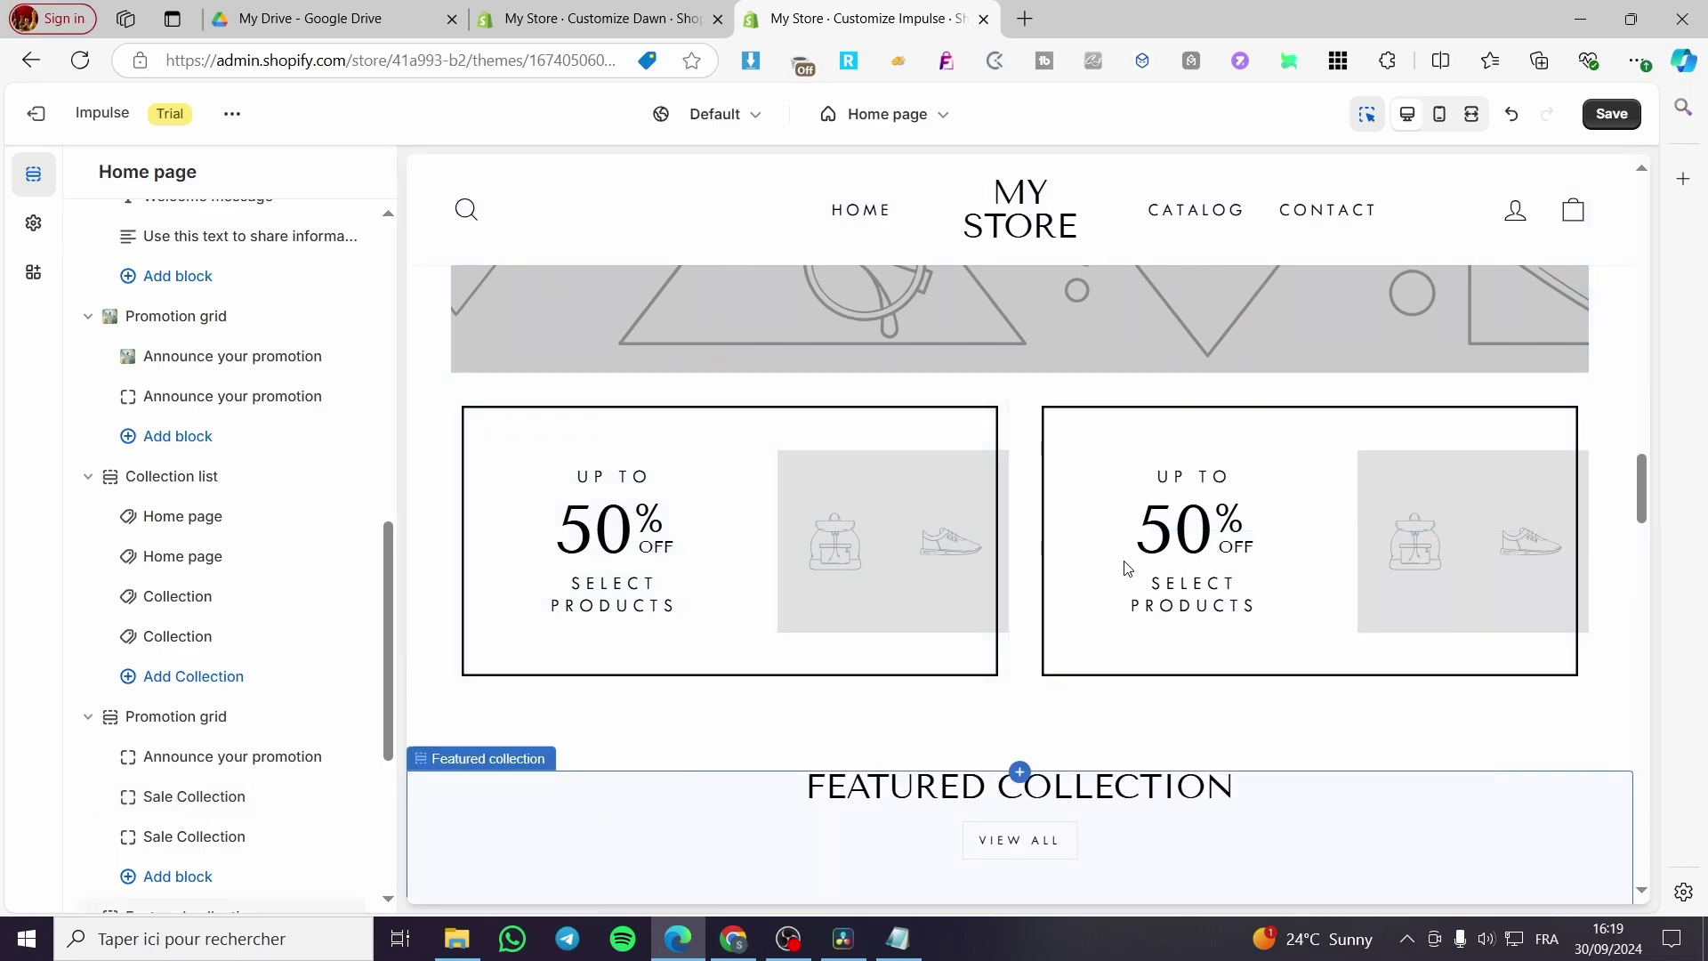
{"action": "scroll", "coordinate": [1127, 568], "scroll_direction": "up", "scroll_amount": 2}
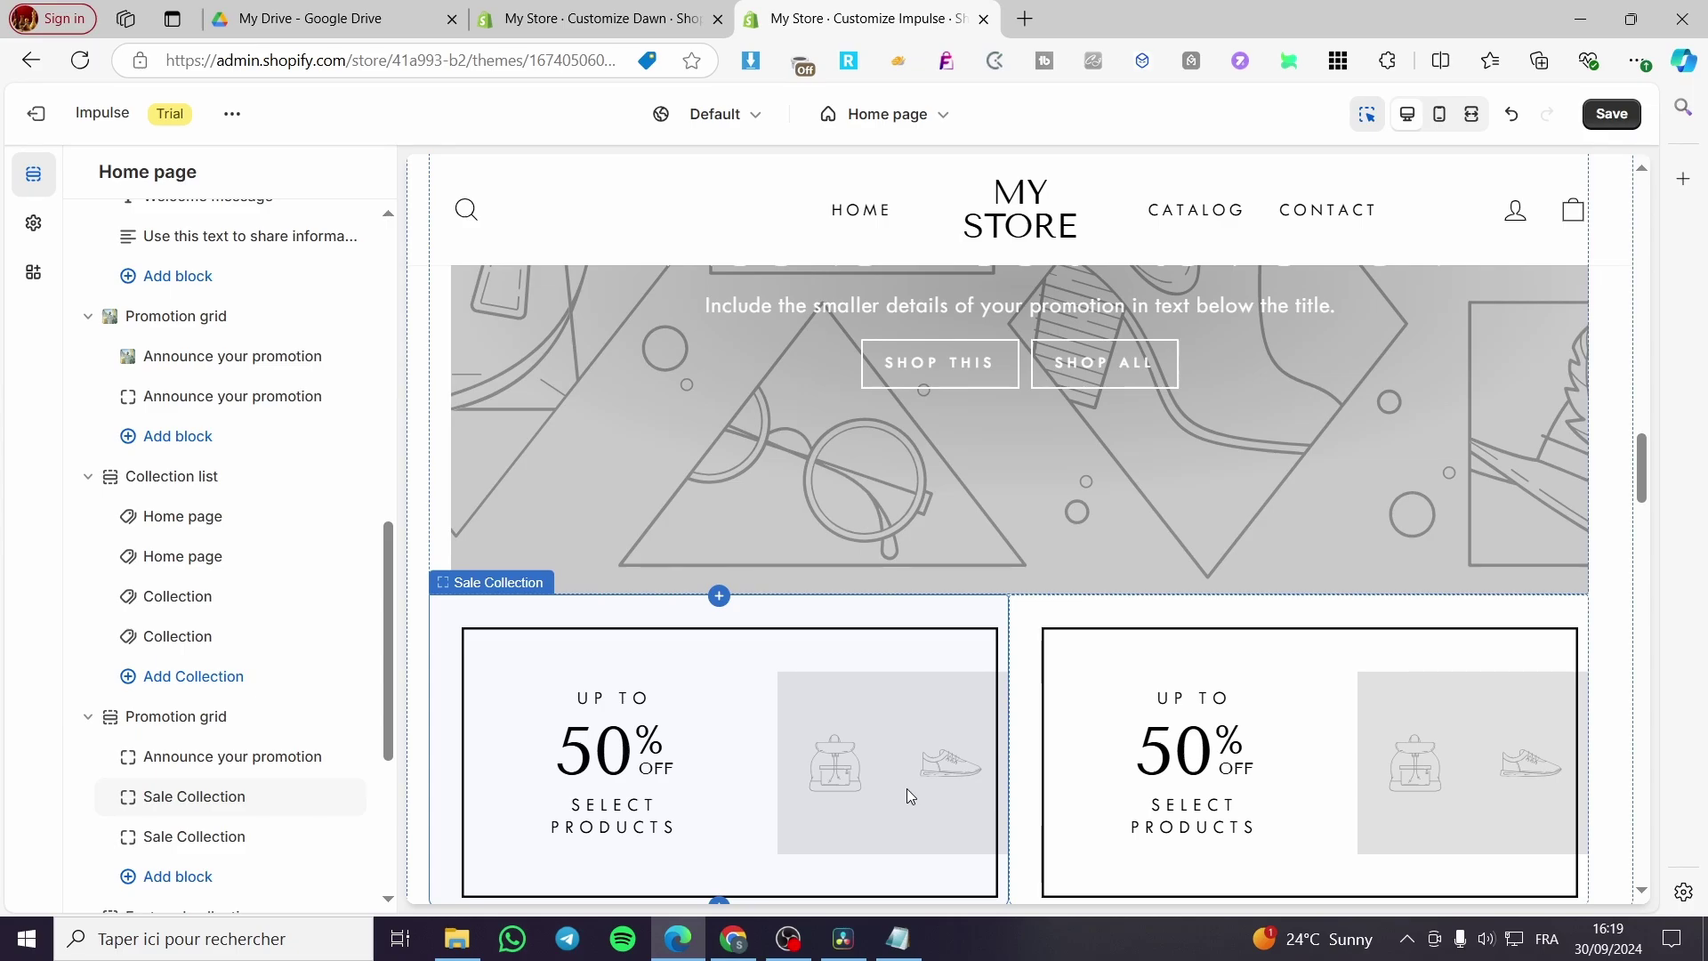
{"action": "scroll", "coordinate": [813, 717], "scroll_direction": "down", "scroll_amount": 2}
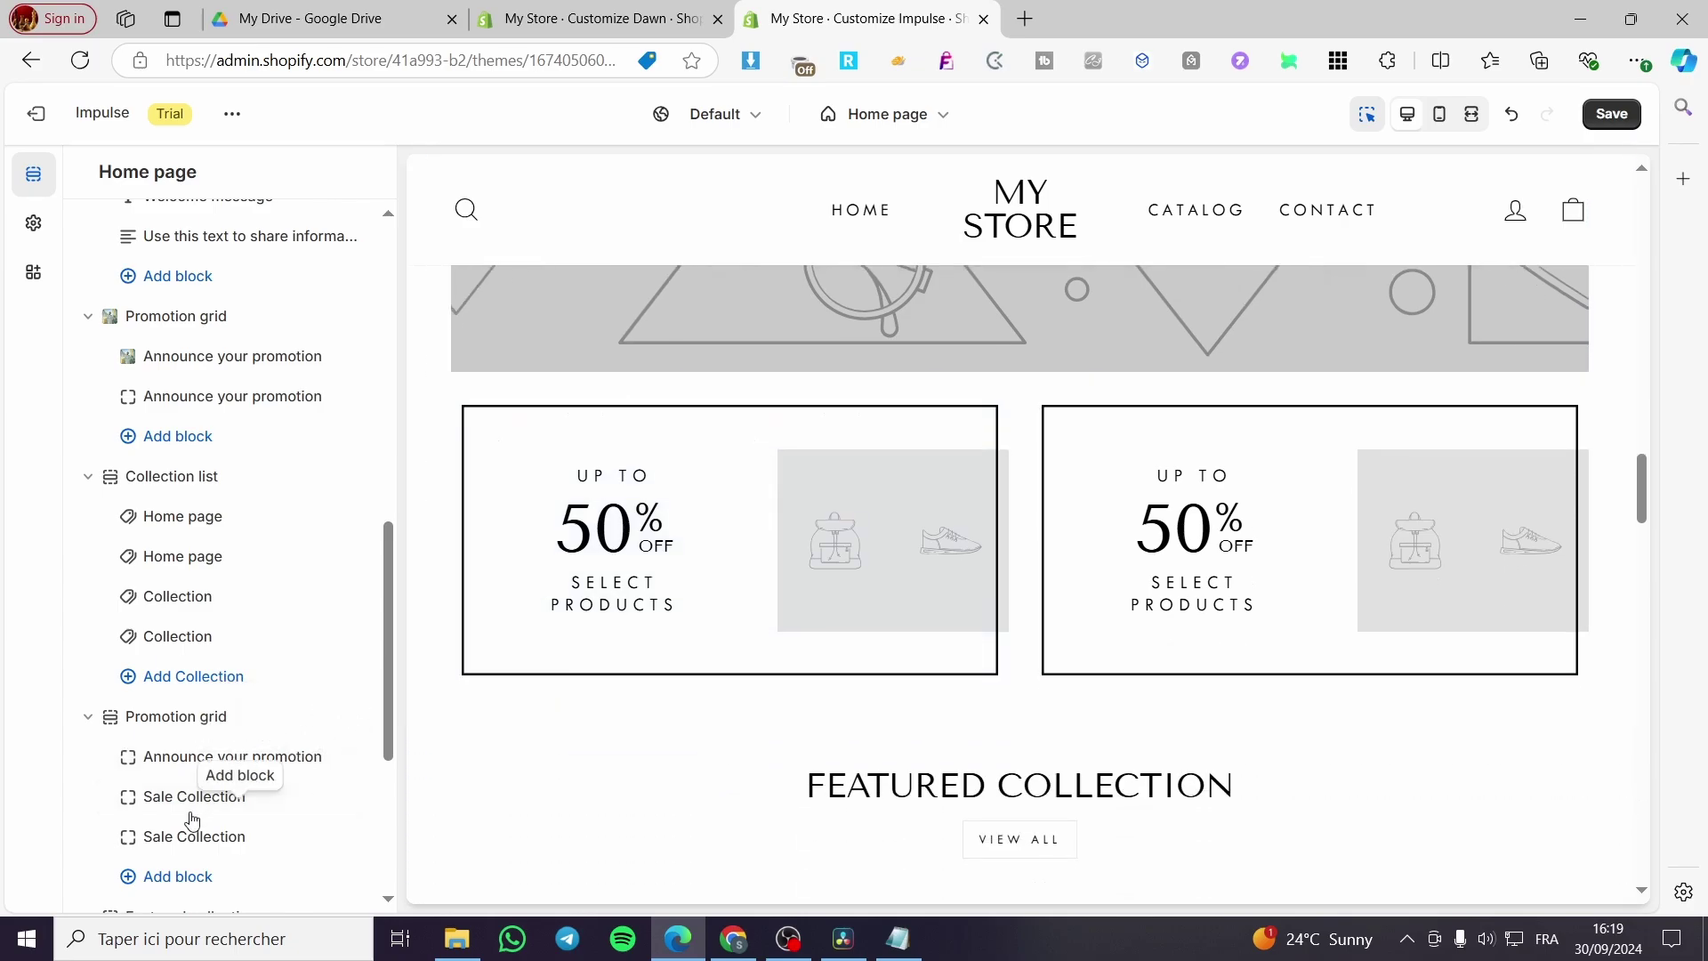
{"action": "scroll", "coordinate": [205, 792], "scroll_direction": "down", "scroll_amount": 4}
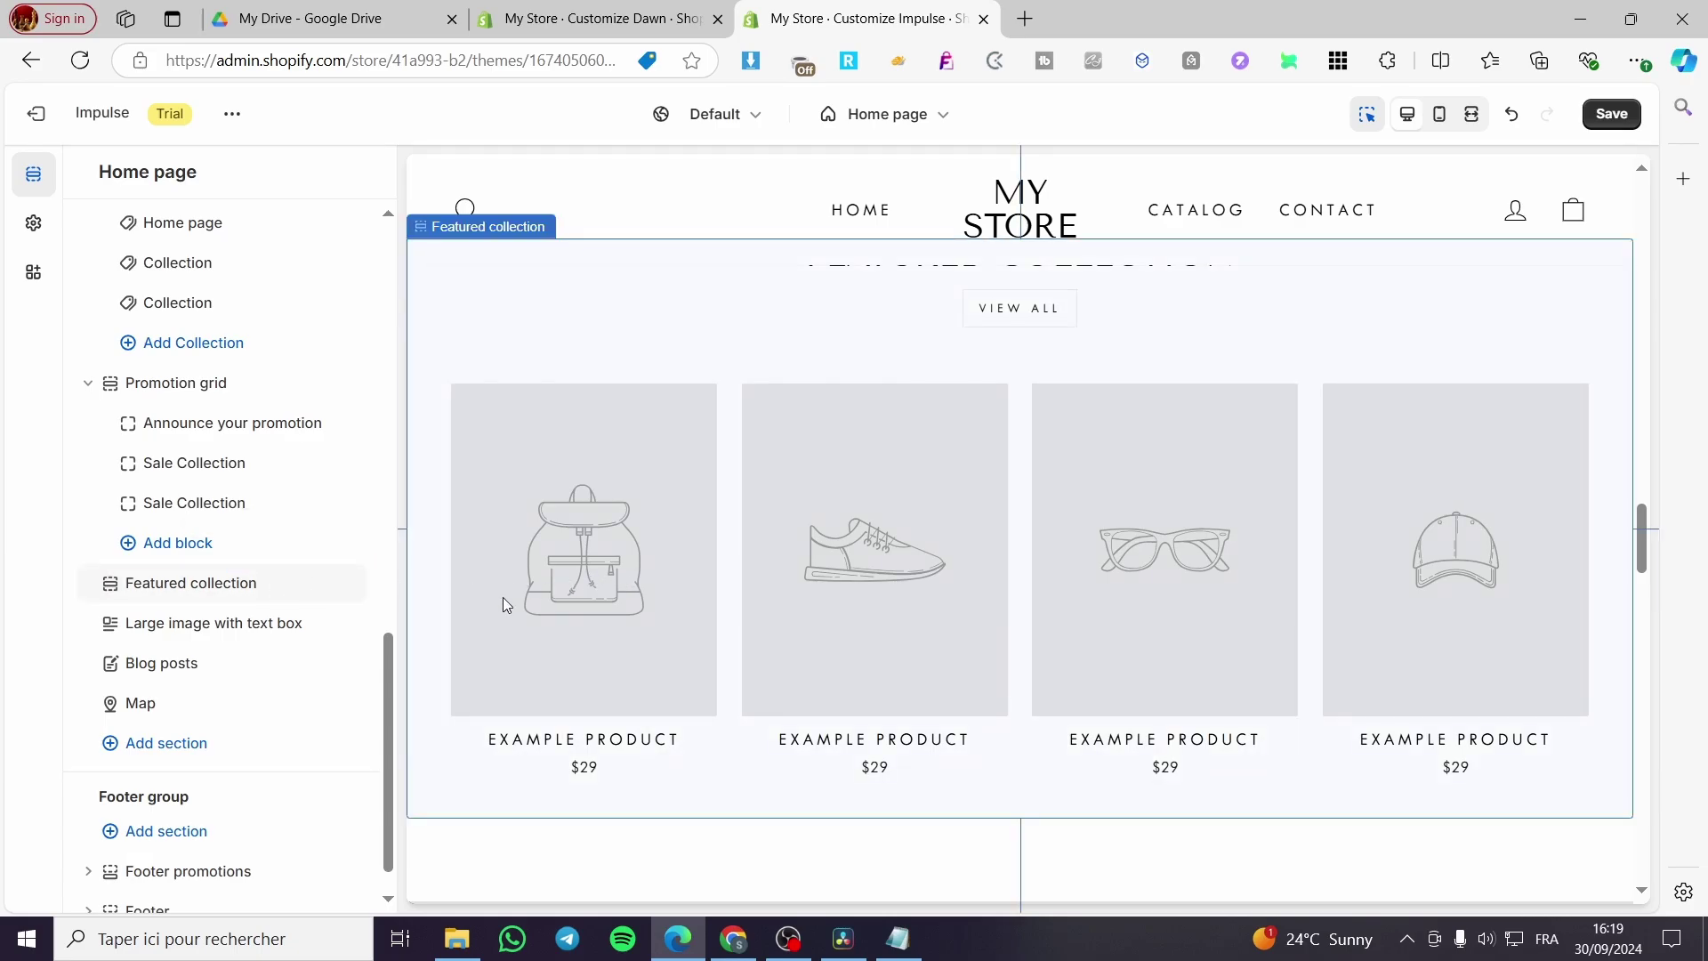
{"action": "mouse_move", "coordinate": [193, 642]}
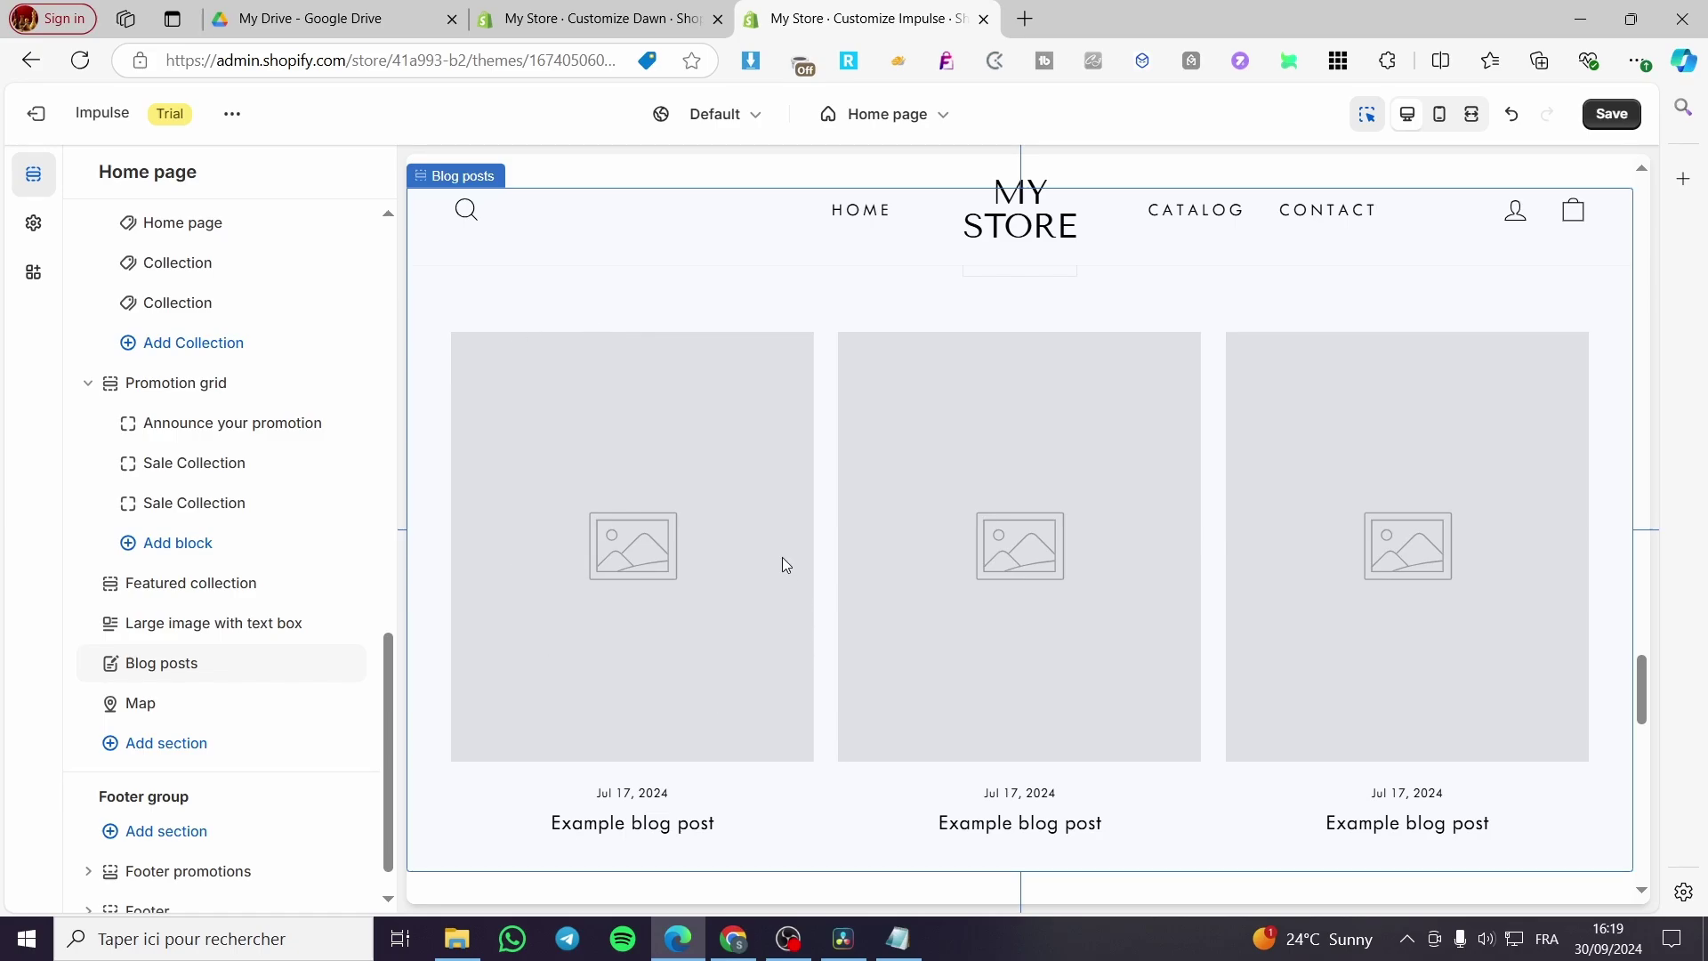
{"action": "scroll", "coordinate": [1218, 605], "scroll_direction": "down", "scroll_amount": 4}
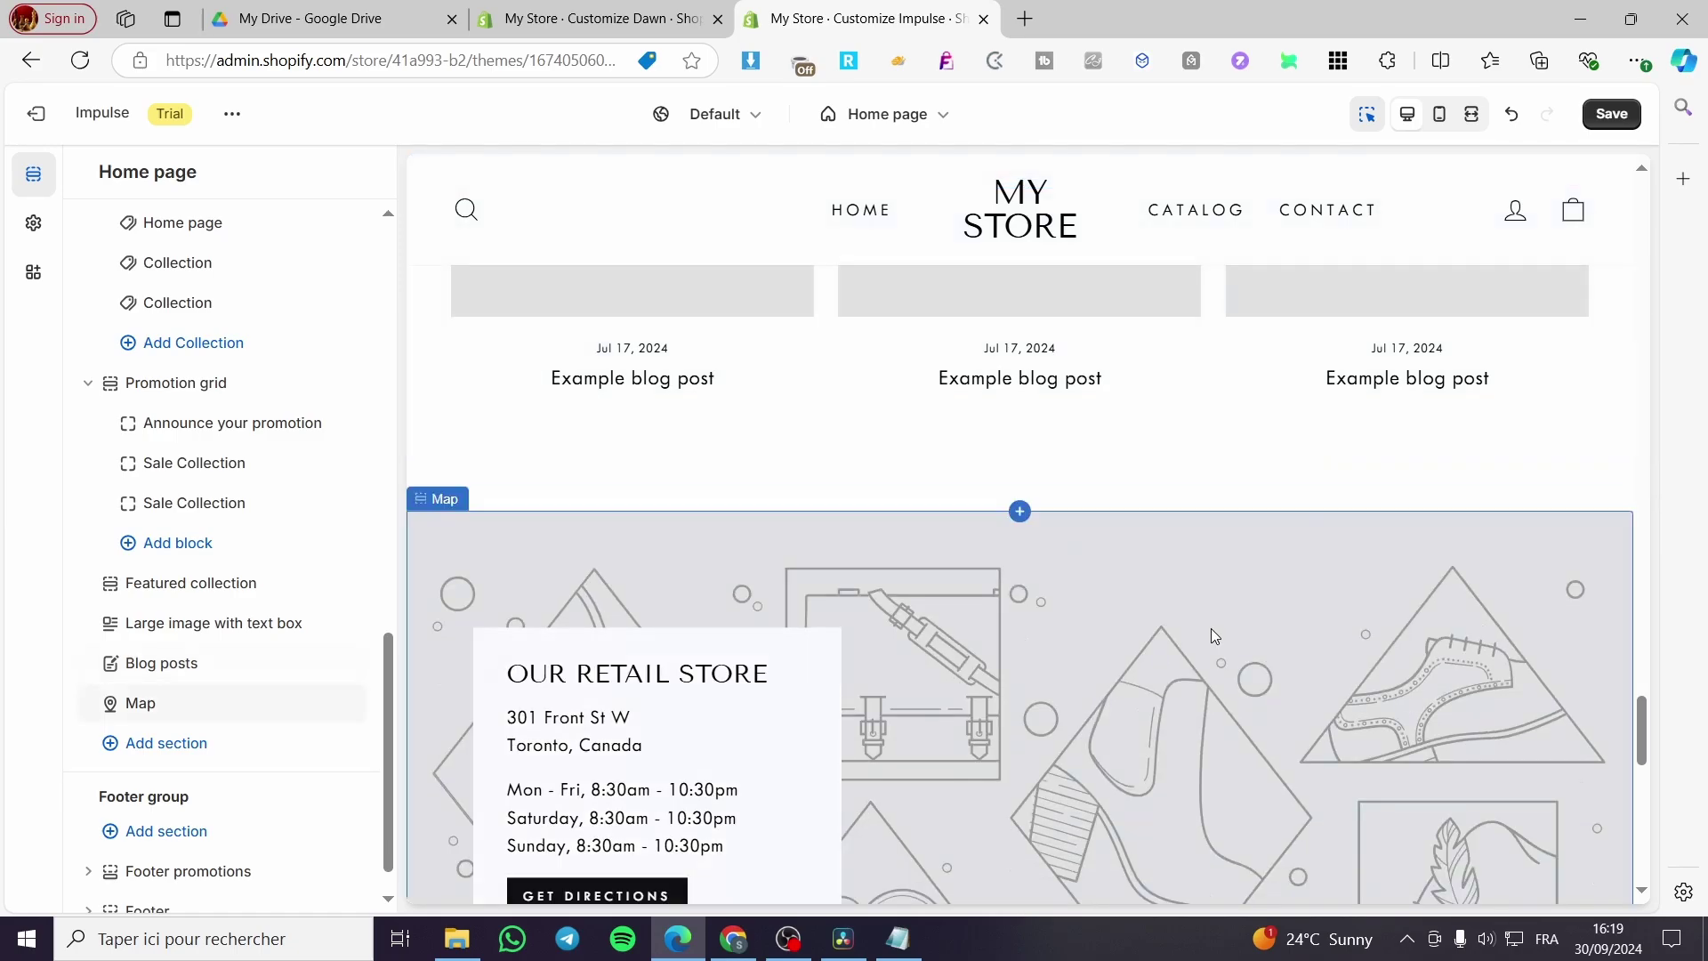
{"action": "scroll", "coordinate": [1041, 405], "scroll_direction": "up", "scroll_amount": 2}
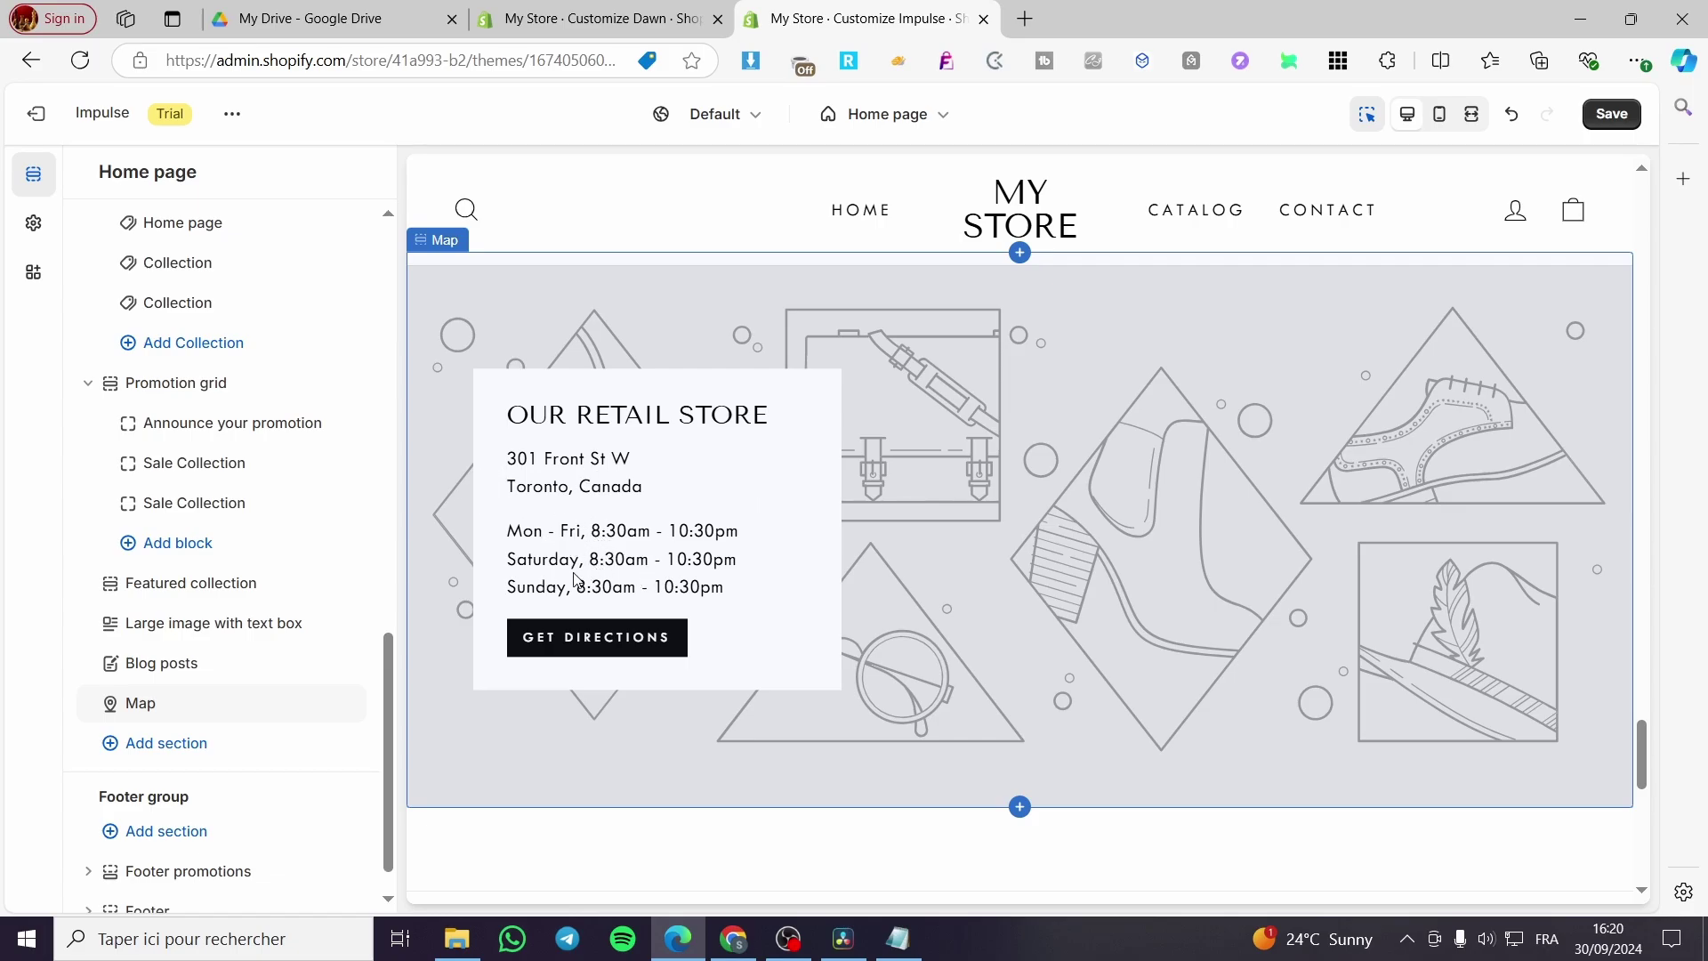
{"action": "scroll", "coordinate": [267, 789], "scroll_direction": "down", "scroll_amount": 1}
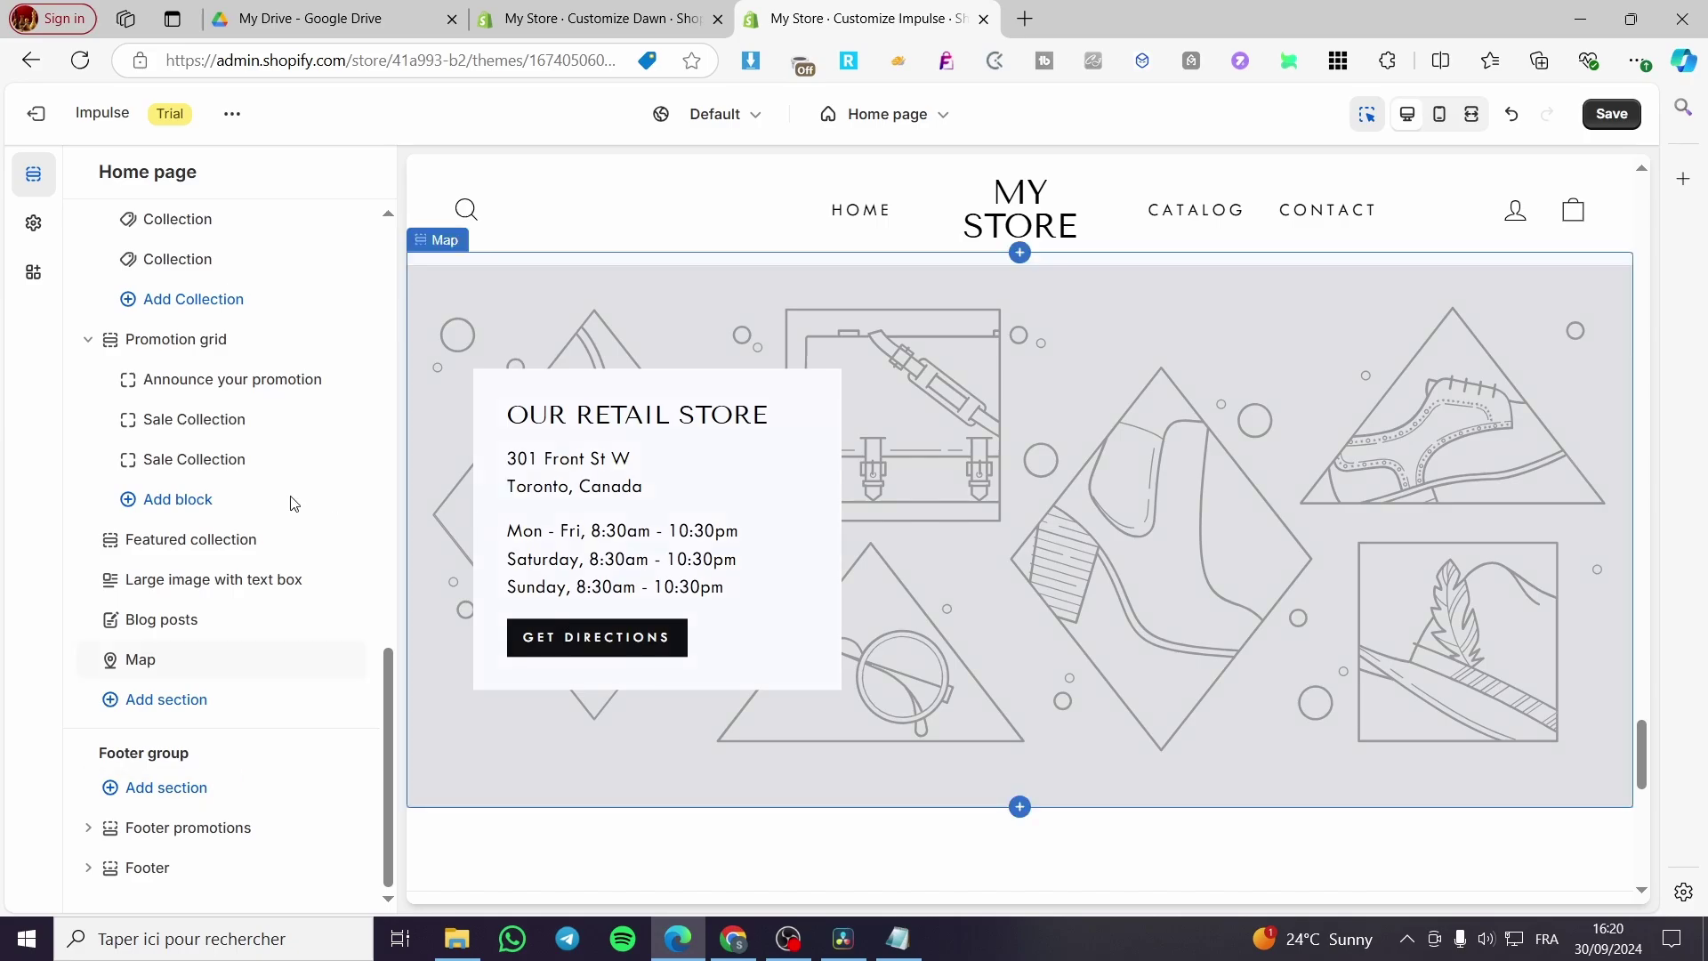
{"action": "scroll", "coordinate": [236, 546], "scroll_direction": "up", "scroll_amount": 8}
{"action": "scroll", "coordinate": [198, 580], "scroll_direction": "down", "scroll_amount": 7}
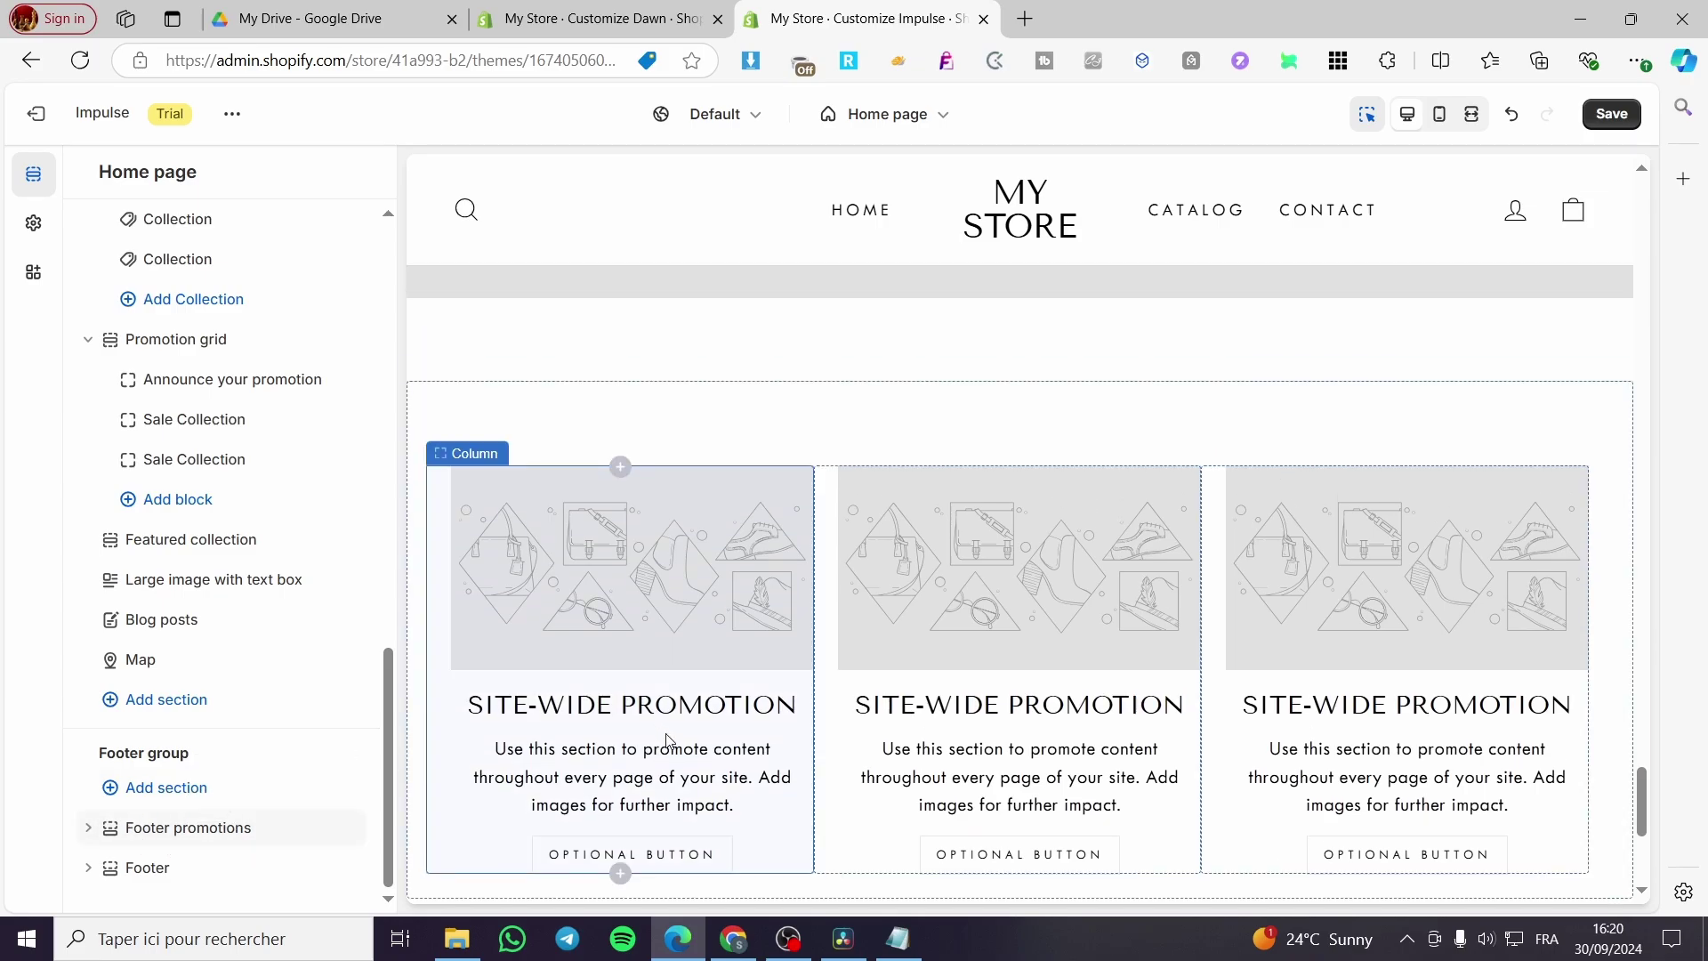
Step: Review the hero, welcome message and first promotion grid in the preview, and look through the full section list from header to footer
{"action": "scroll", "coordinate": [190, 533], "scroll_direction": "up", "scroll_amount": 6}
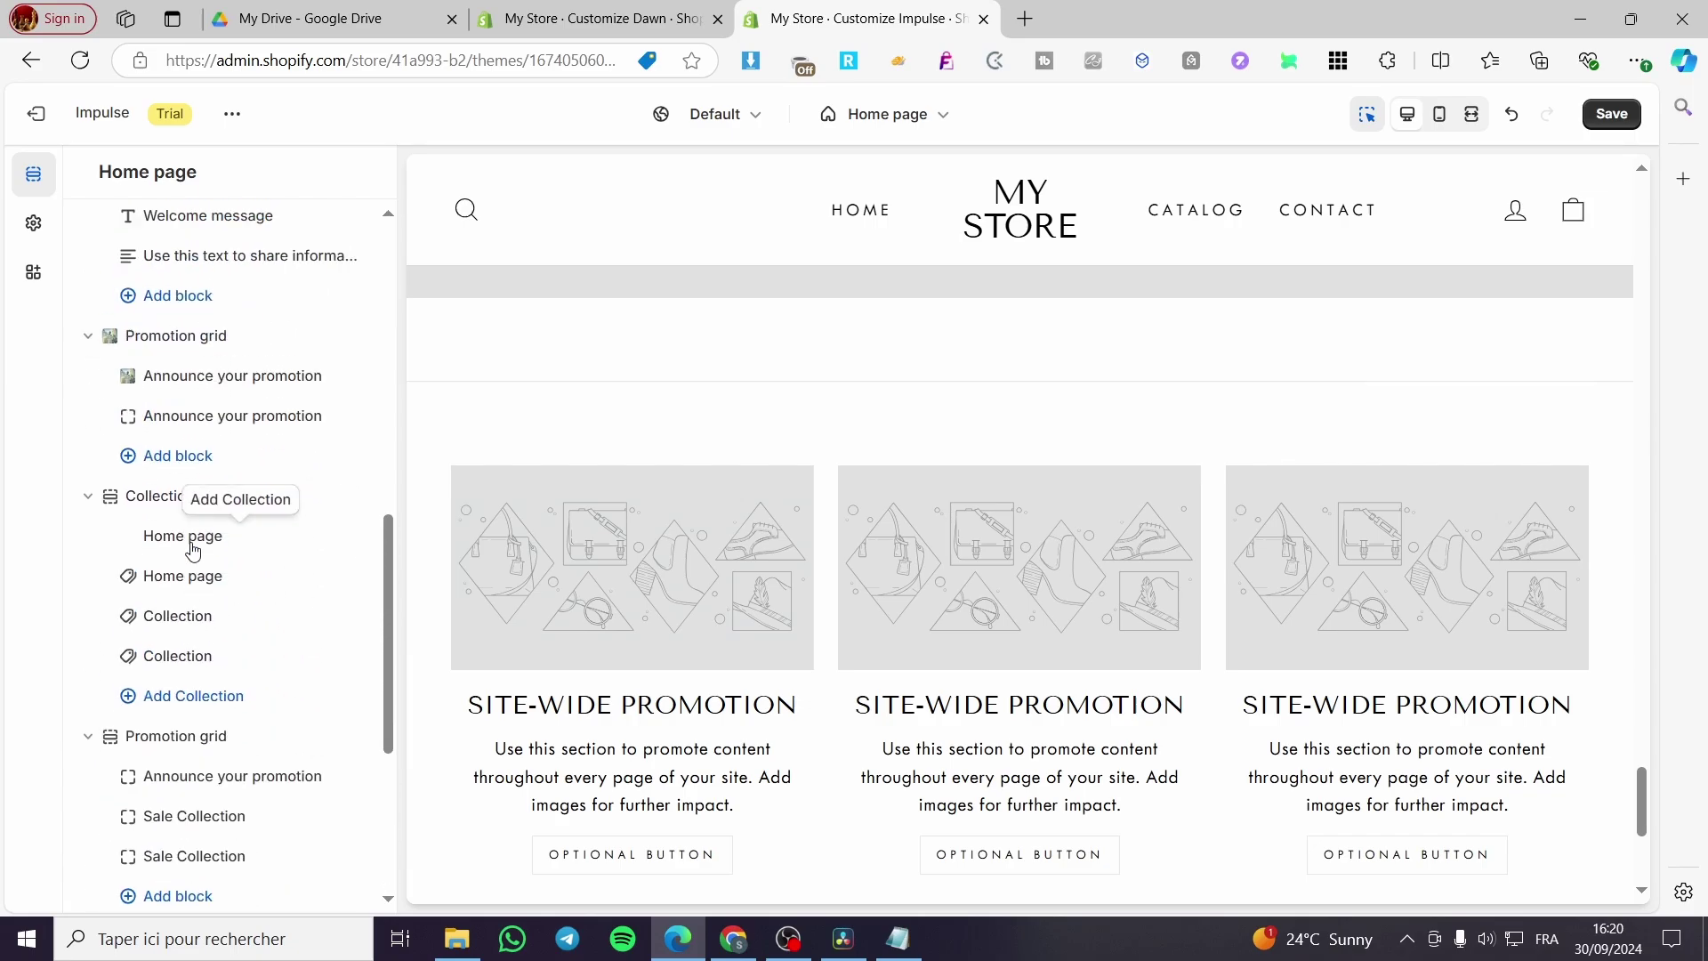
{"action": "scroll", "coordinate": [199, 641], "scroll_direction": "up", "scroll_amount": 5}
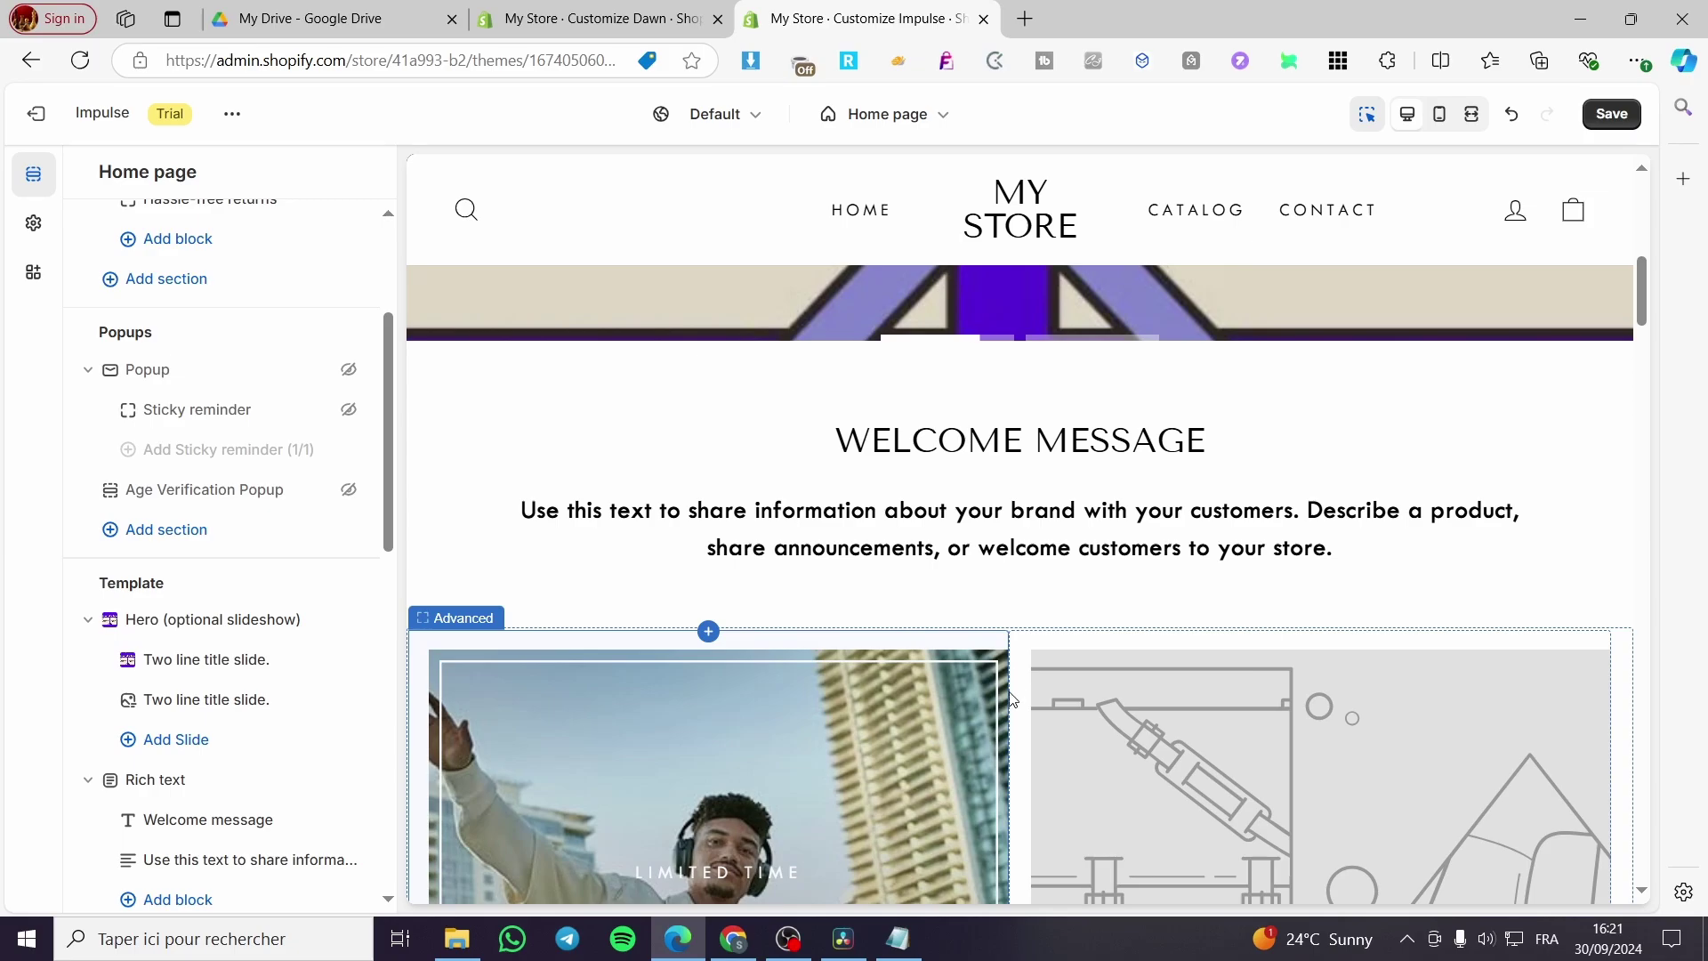
{"action": "scroll", "coordinate": [1404, 693], "scroll_direction": "up", "scroll_amount": 5}
{"action": "scroll", "coordinate": [1370, 712], "scroll_direction": "up", "scroll_amount": 2}
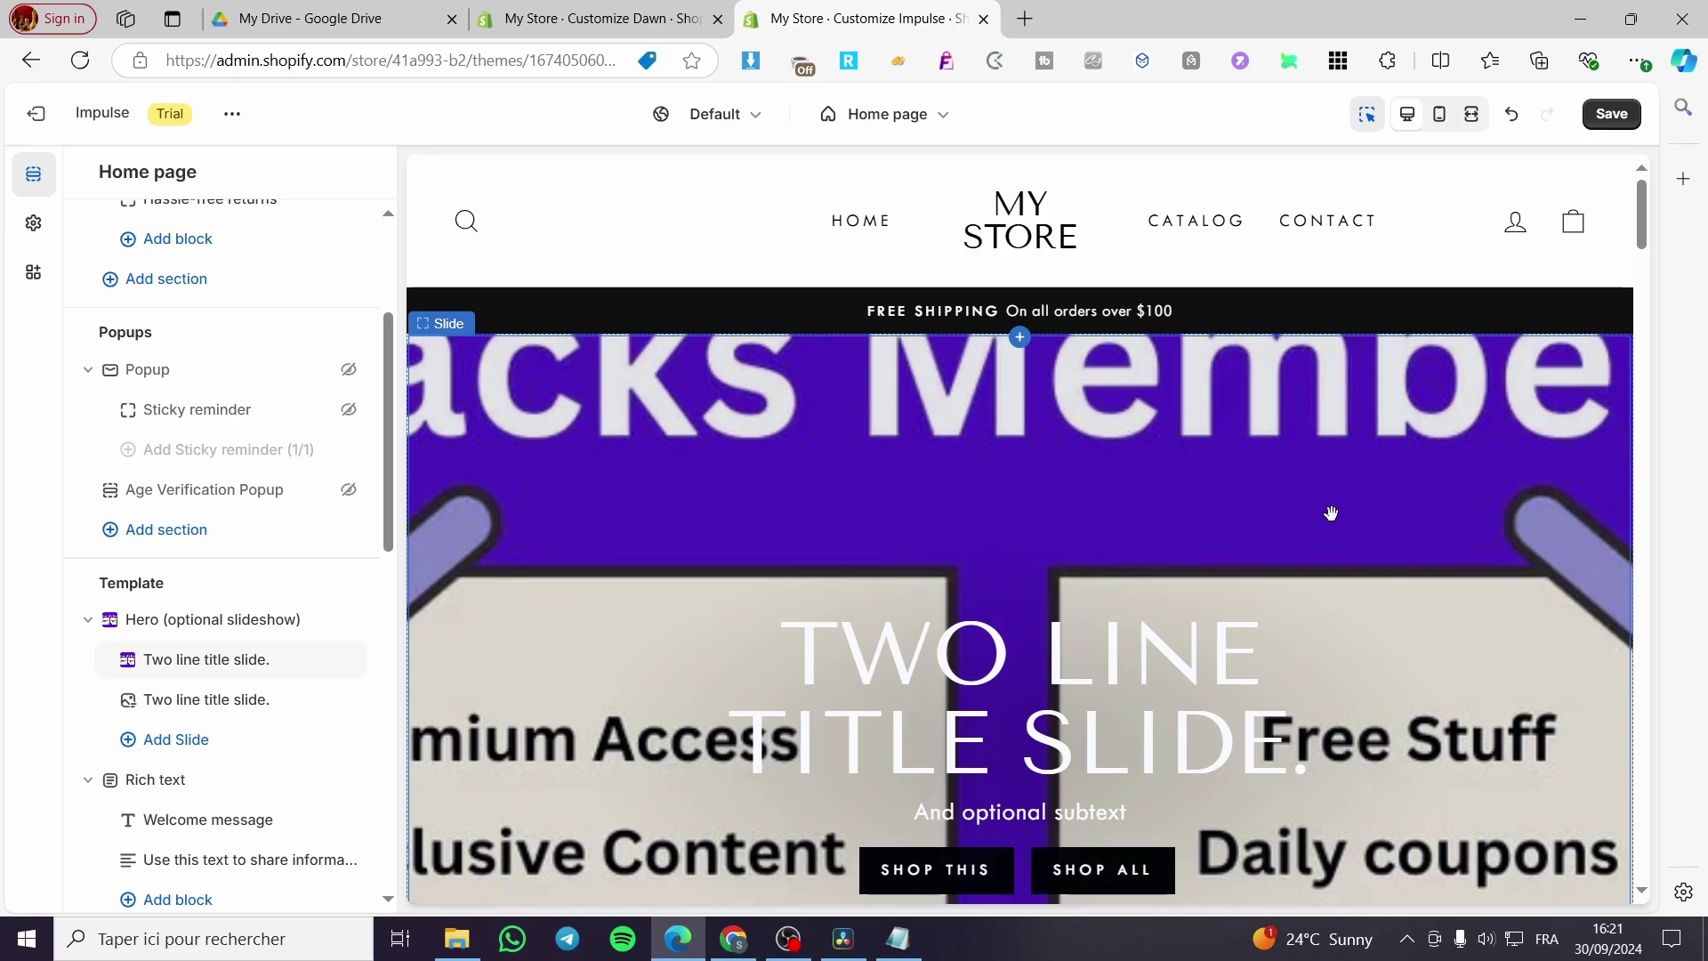
{"action": "scroll", "coordinate": [1288, 562], "scroll_direction": "down", "scroll_amount": 1}
{"action": "scroll", "coordinate": [1288, 562], "scroll_direction": "down", "scroll_amount": 10}
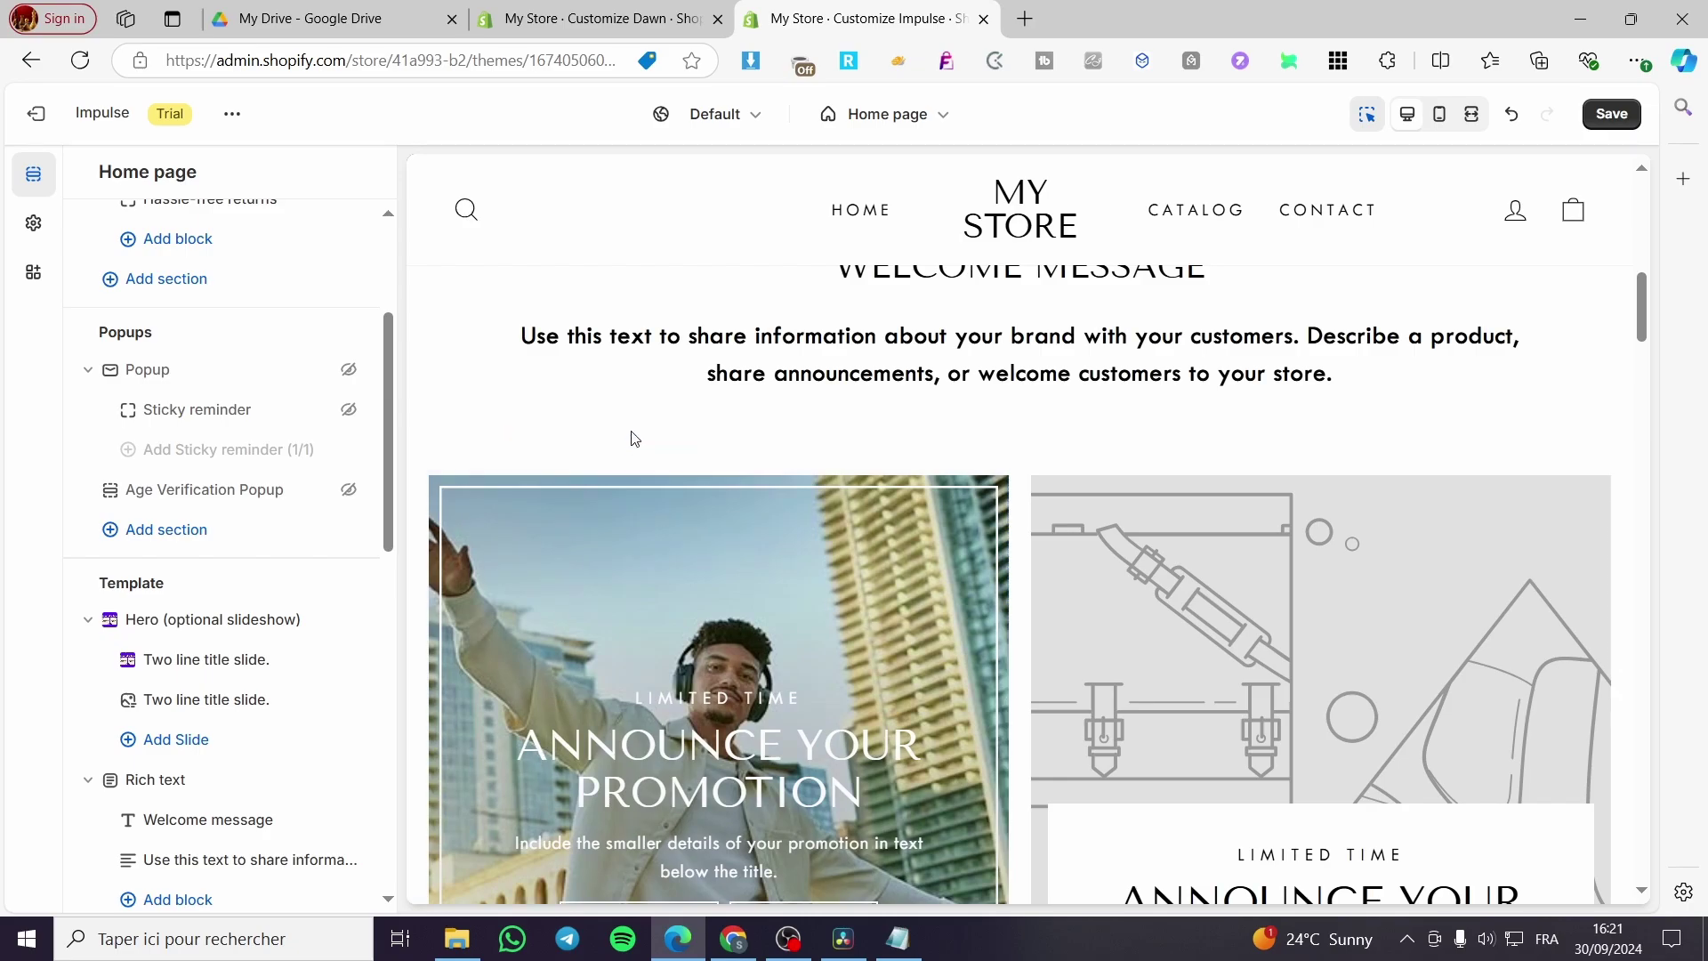
{"action": "scroll", "coordinate": [286, 680], "scroll_direction": "down", "scroll_amount": 10}
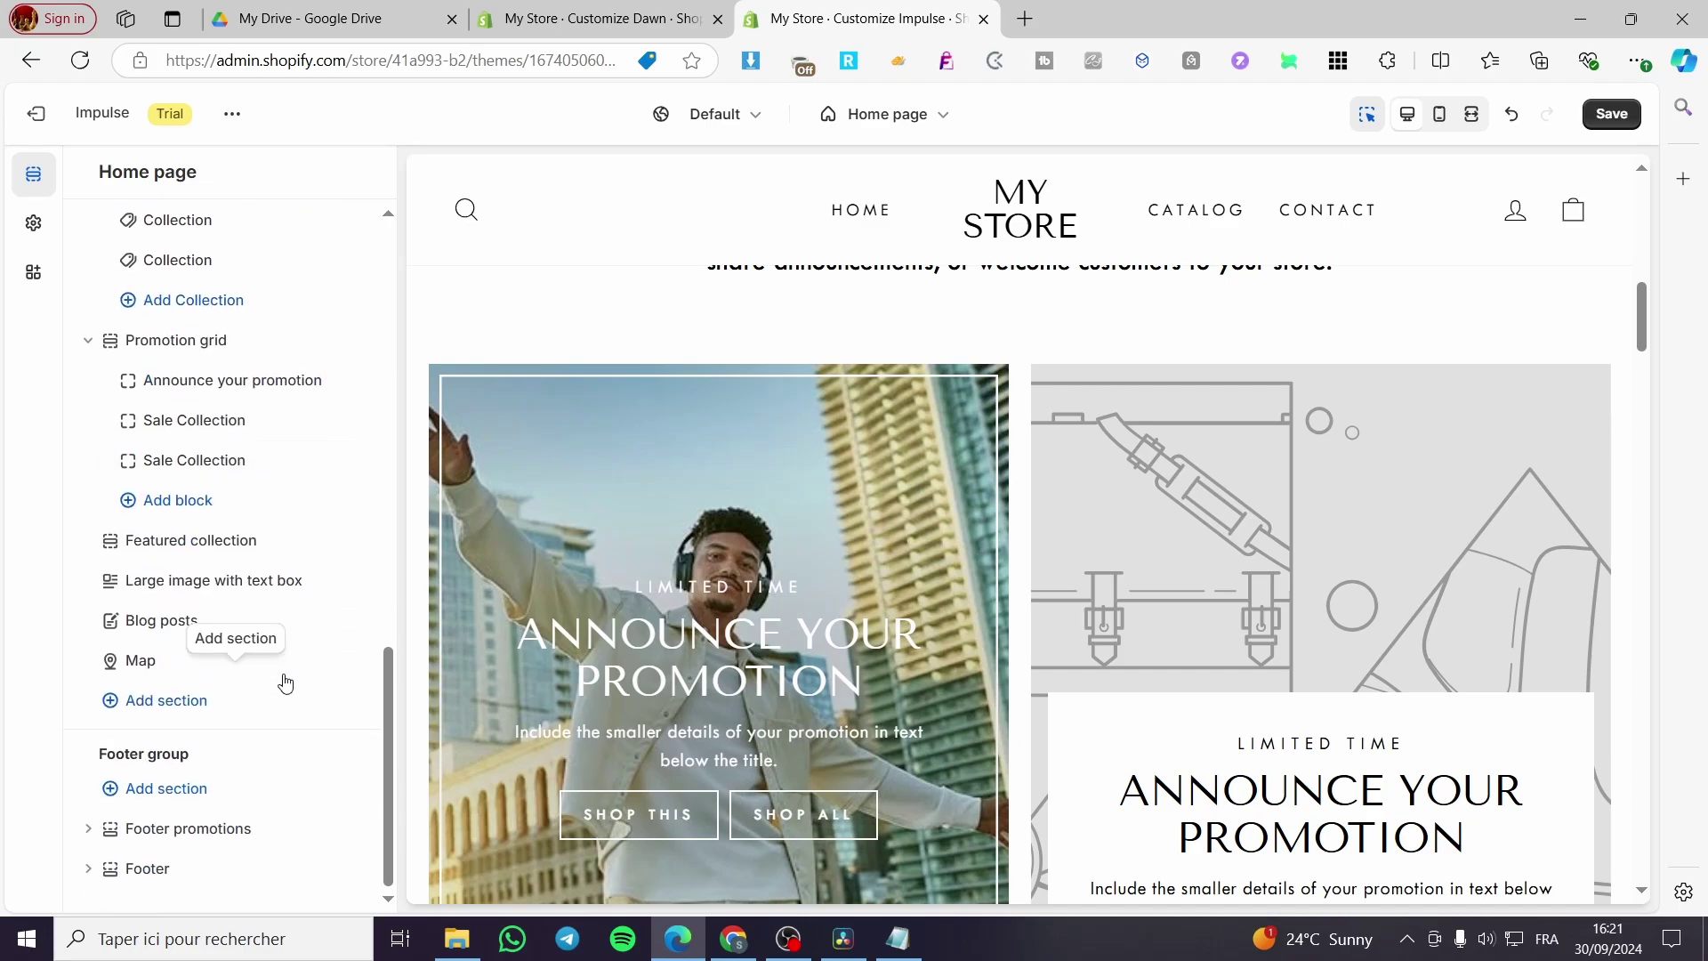
{"action": "scroll", "coordinate": [285, 680], "scroll_direction": "up", "scroll_amount": 10}
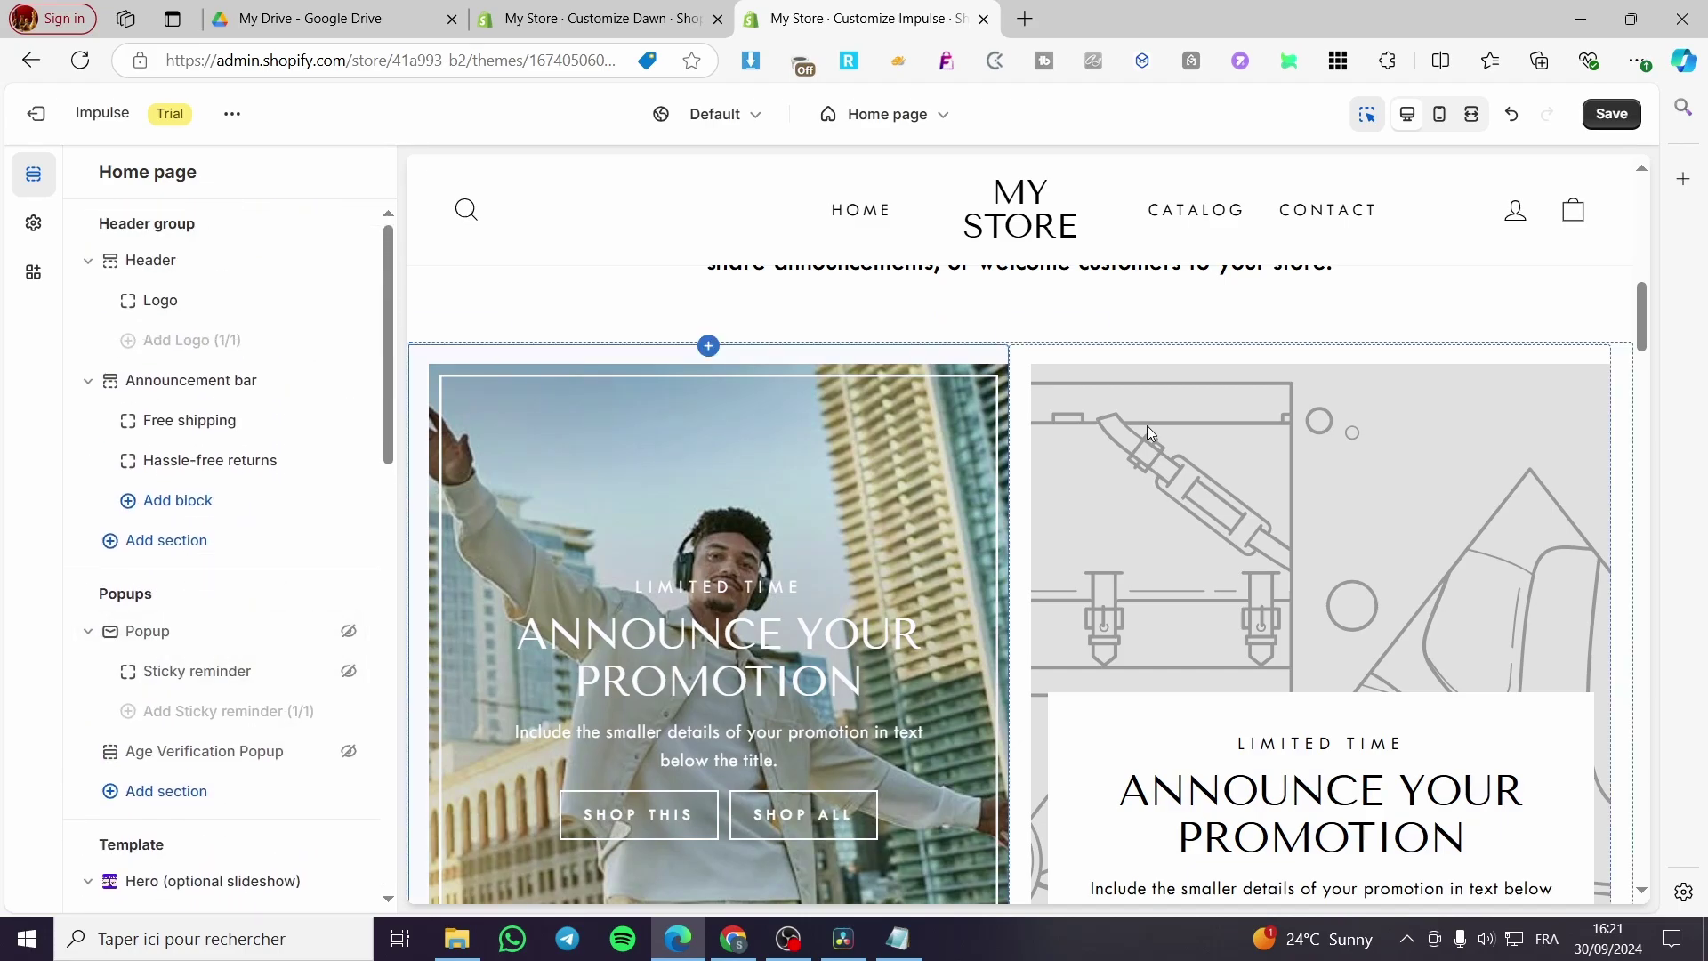